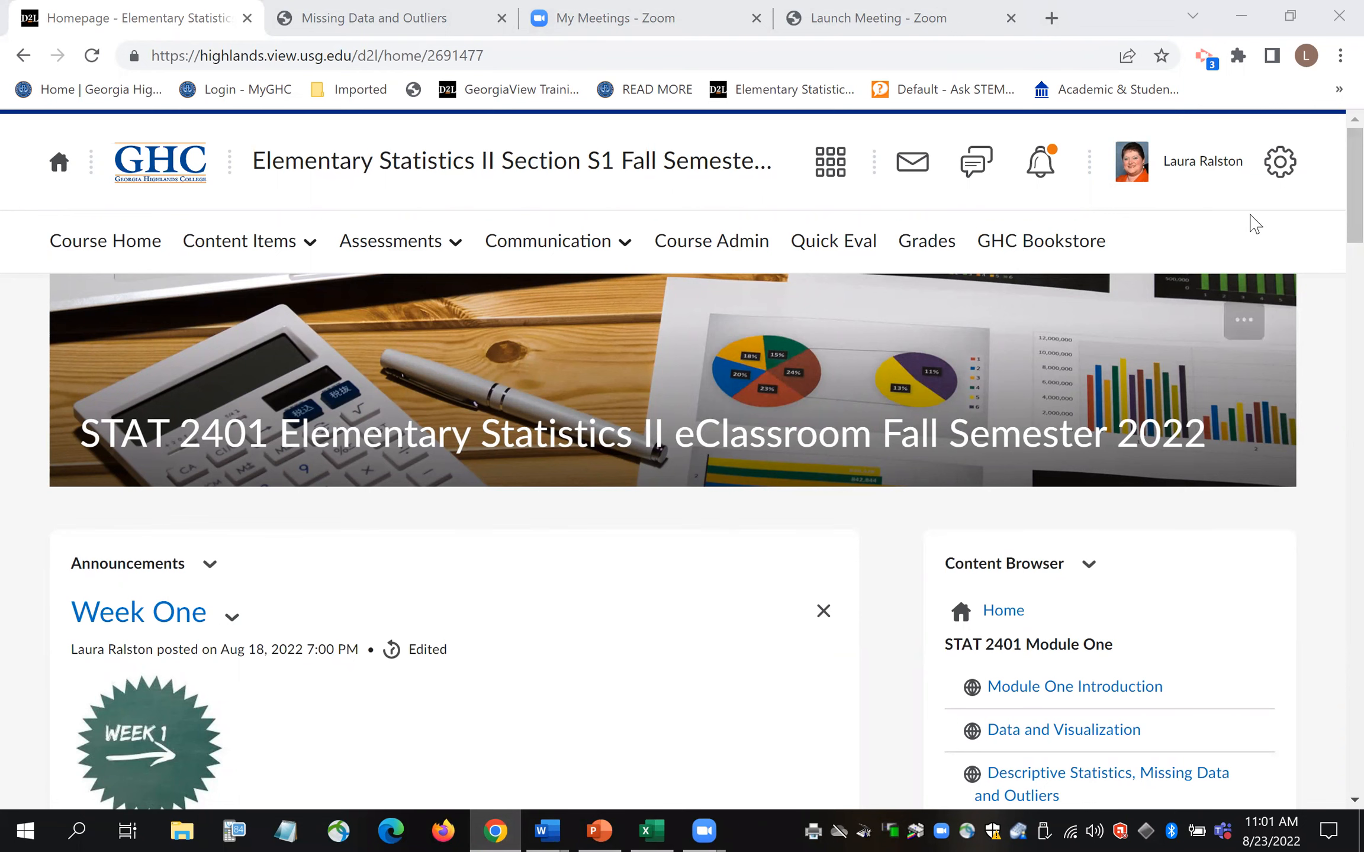
- List the course's top-level content under Home and open the Start Here folder
scroll(1332, 207, down, 2)
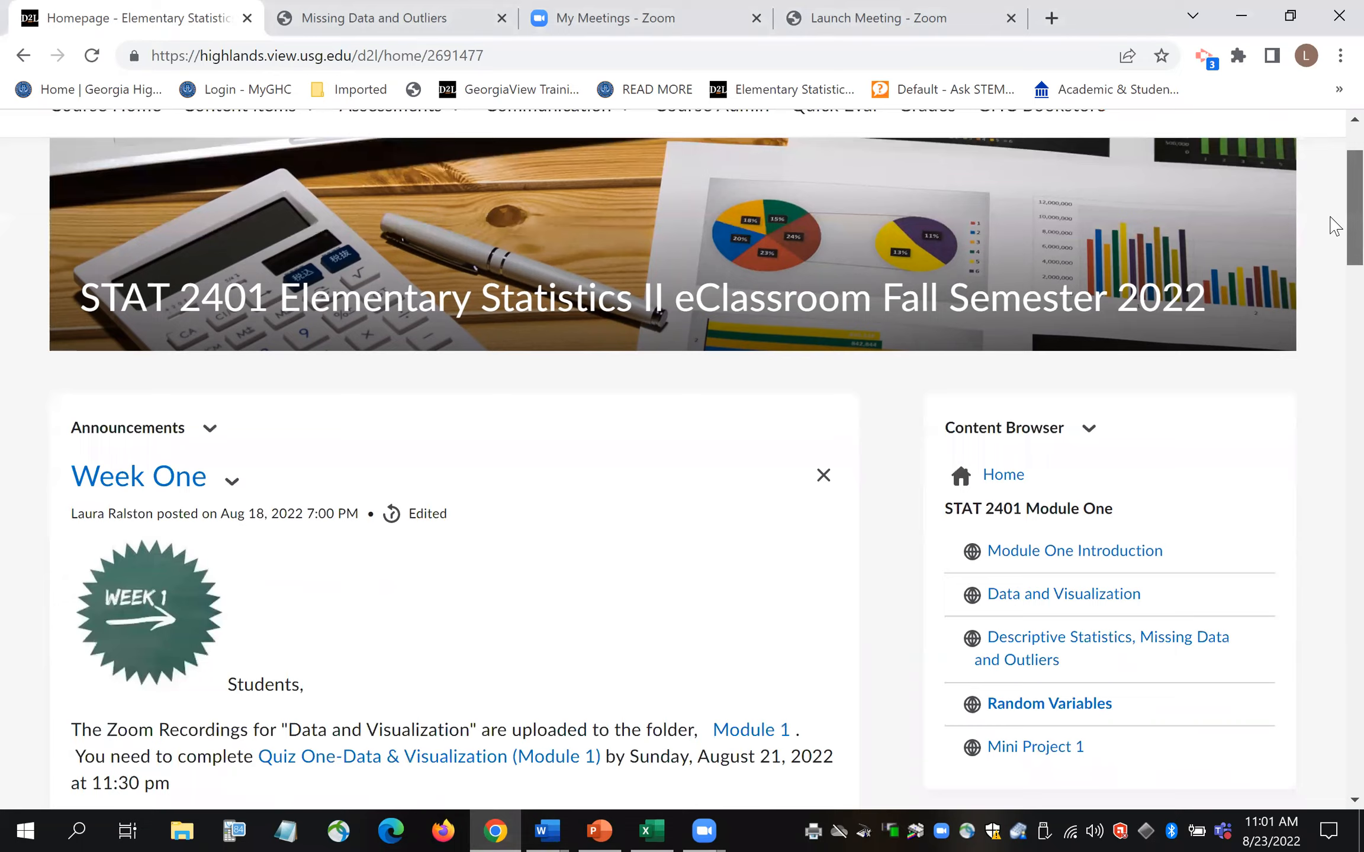
scroll(1335, 227, down, 2)
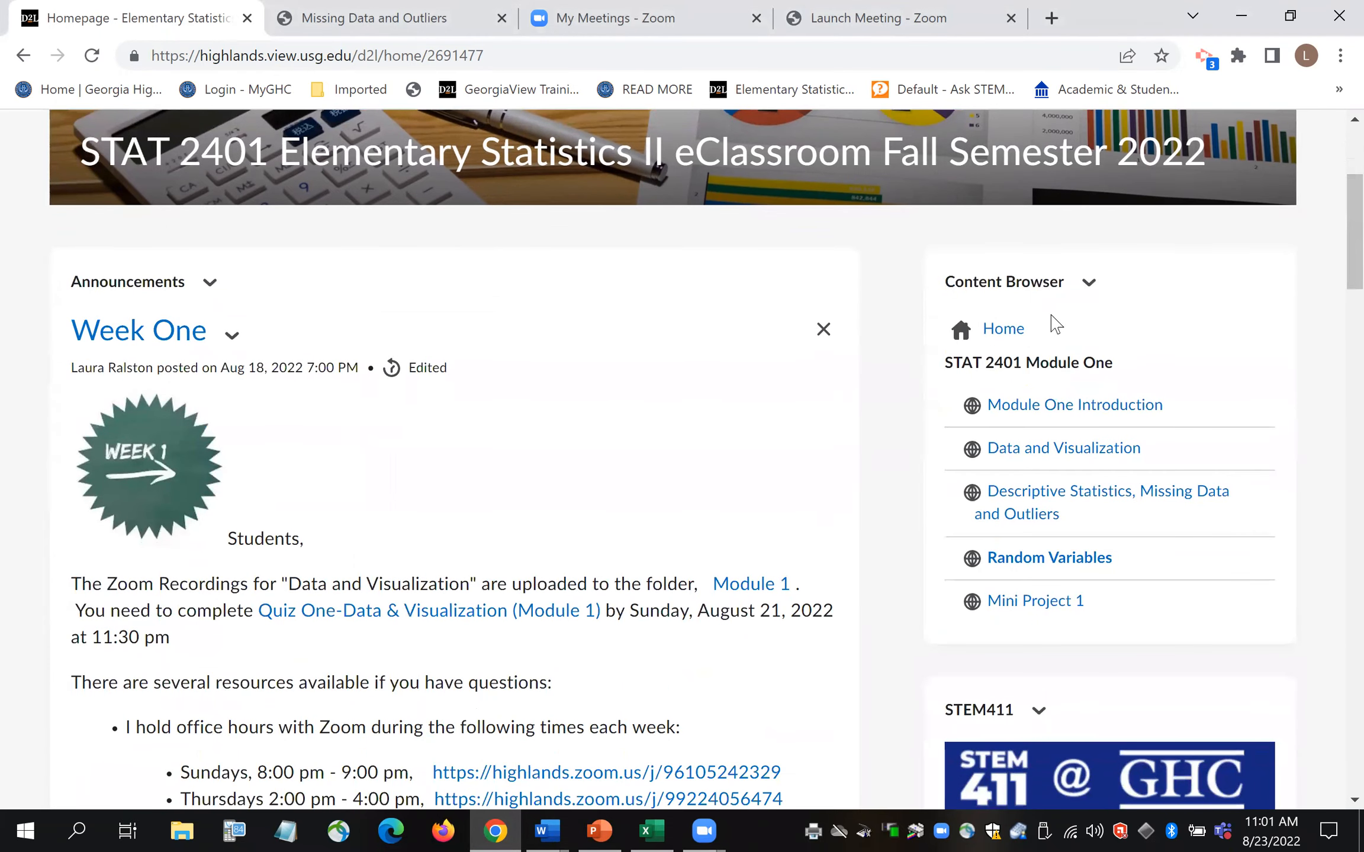
click(1012, 337)
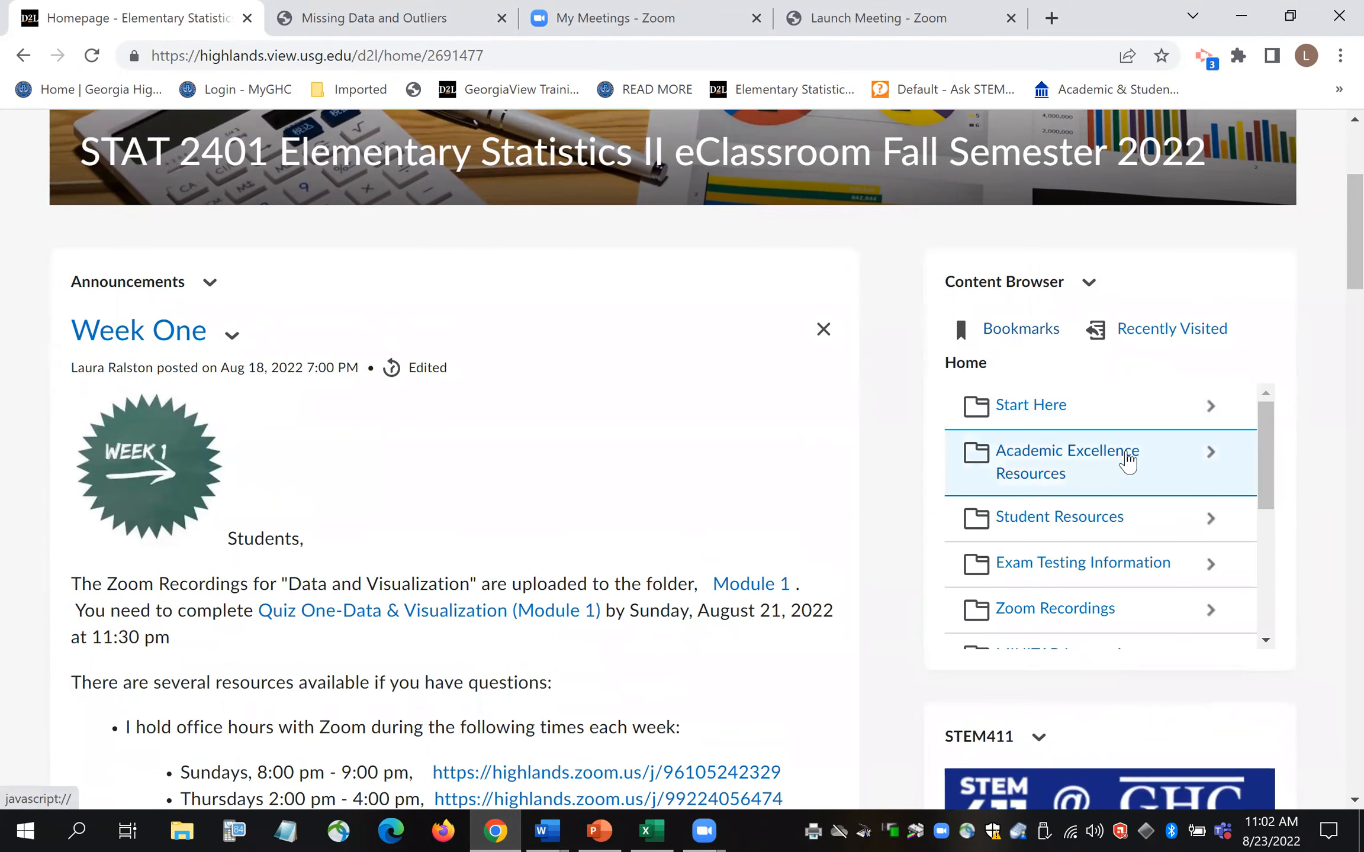
click(1047, 415)
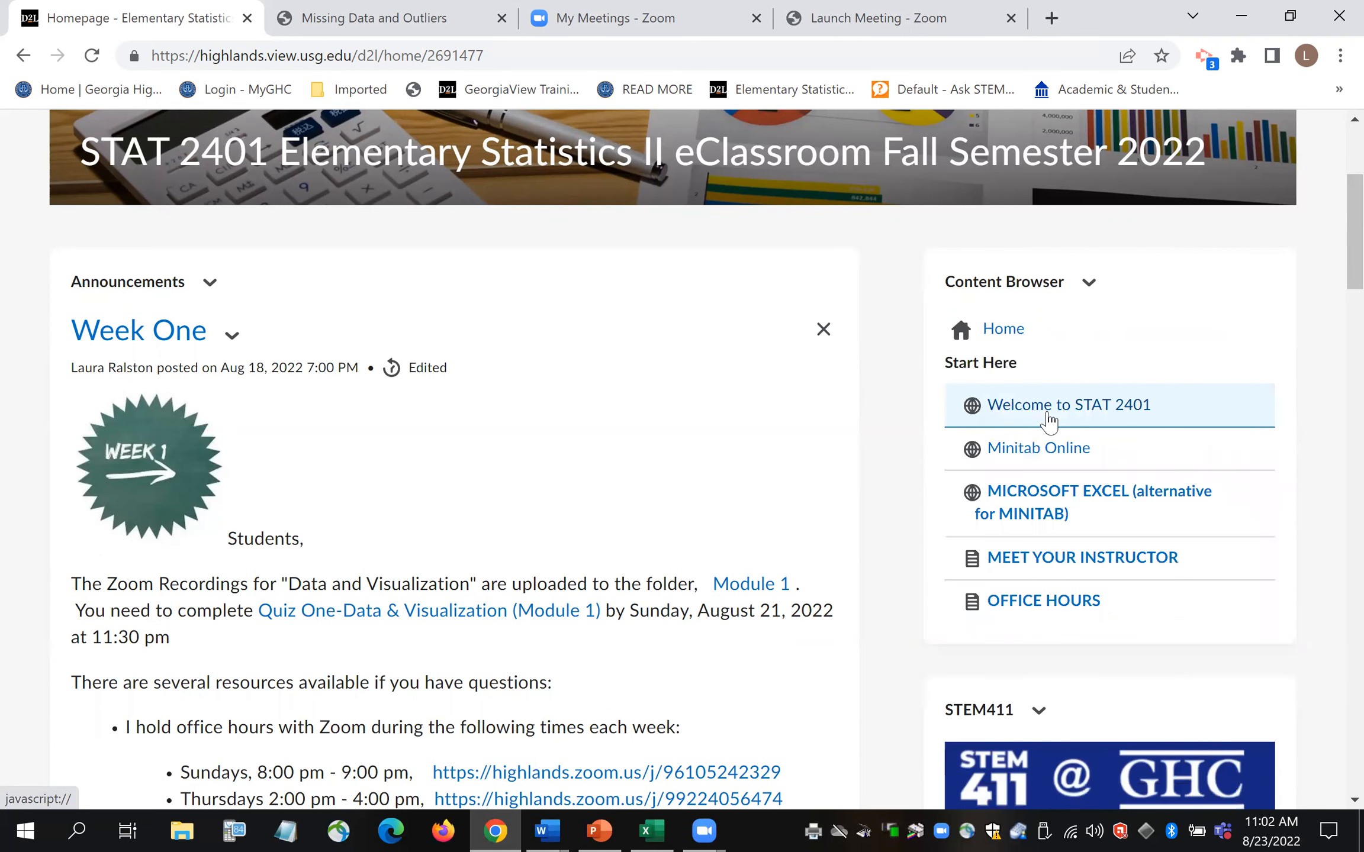
- Open the Minitab Online topic and read through its How to CREATE AN ACCOUNT steps
click(1051, 455)
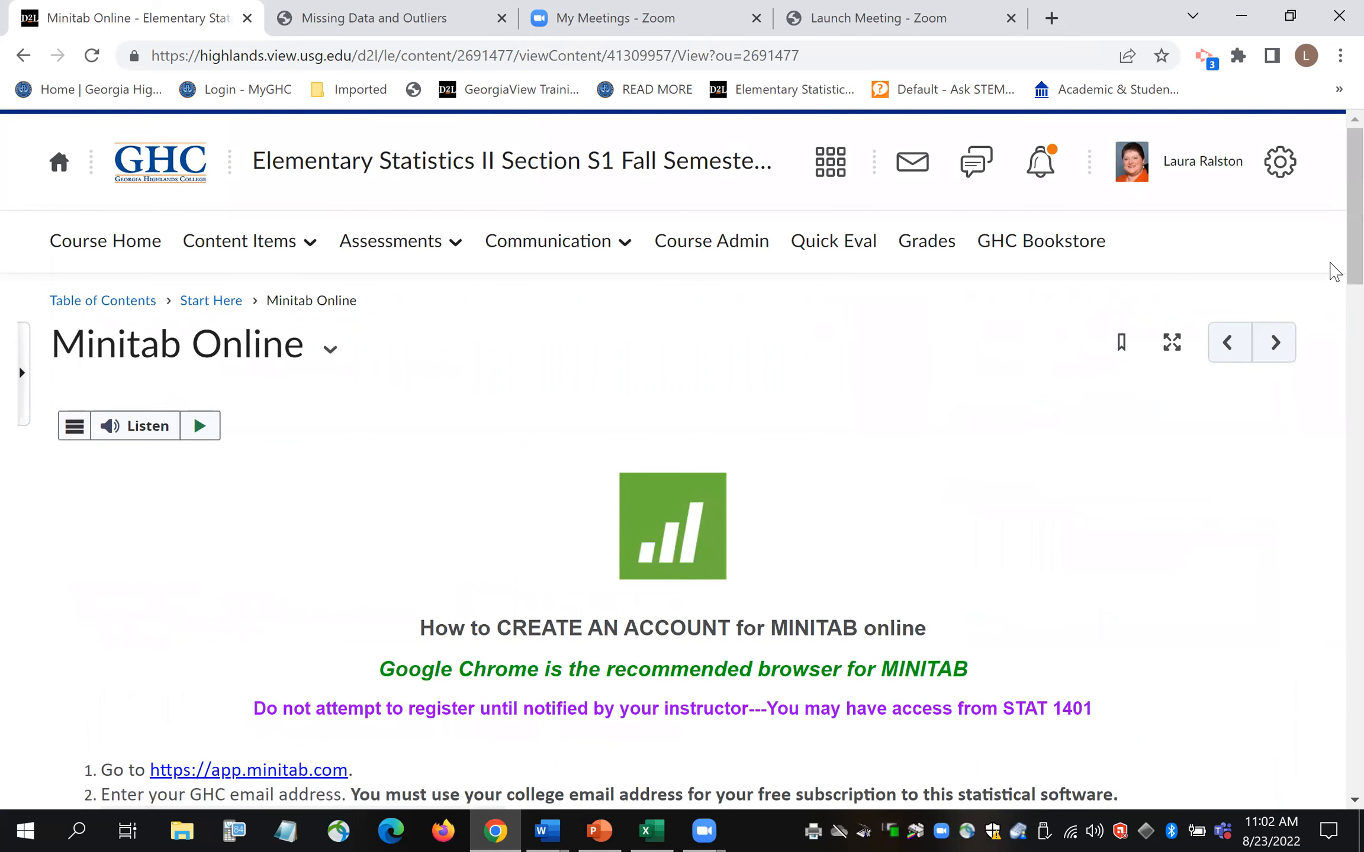
scroll(1332, 255, down, 1)
scroll(1332, 257, down, 5)
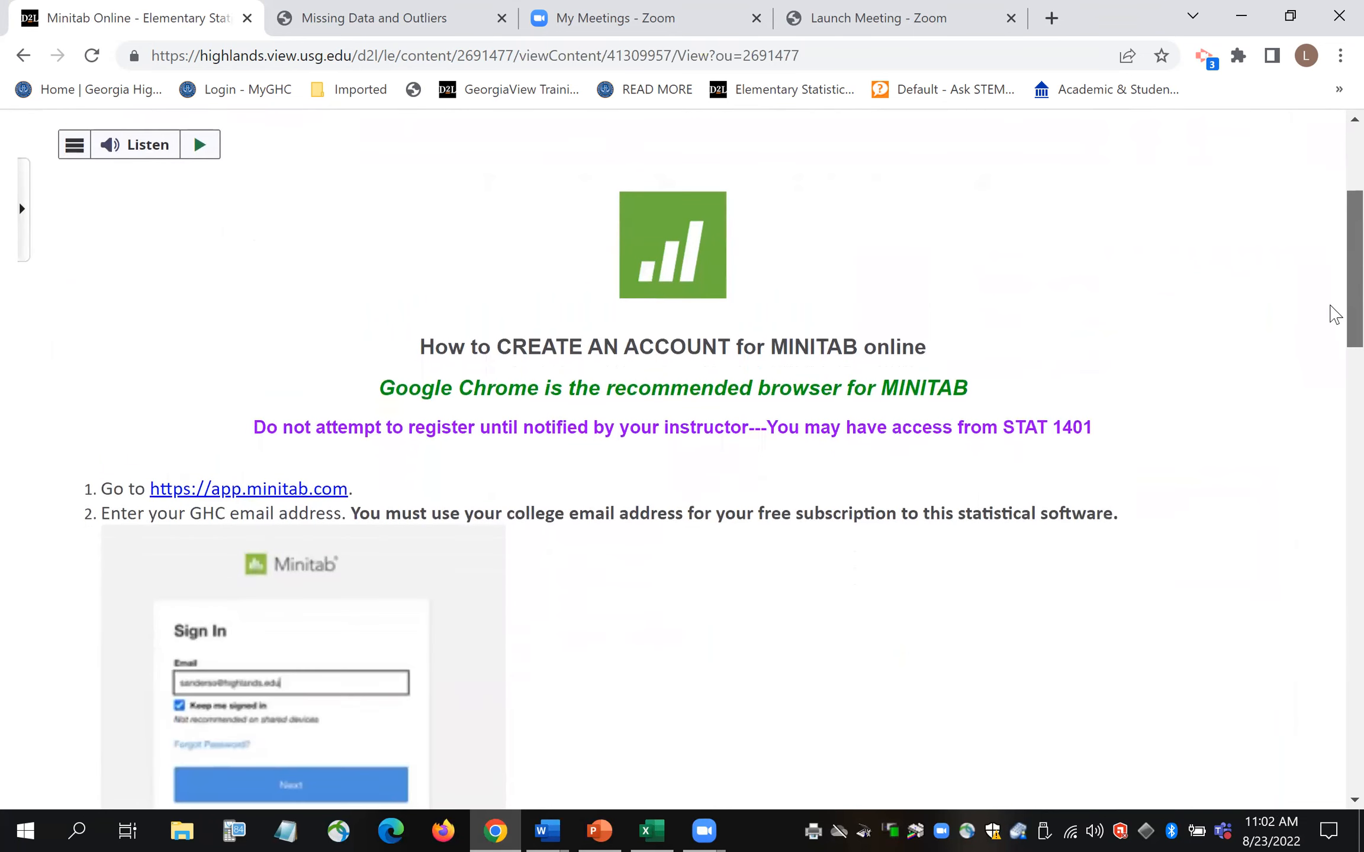
drag(1330, 341, 1331, 346)
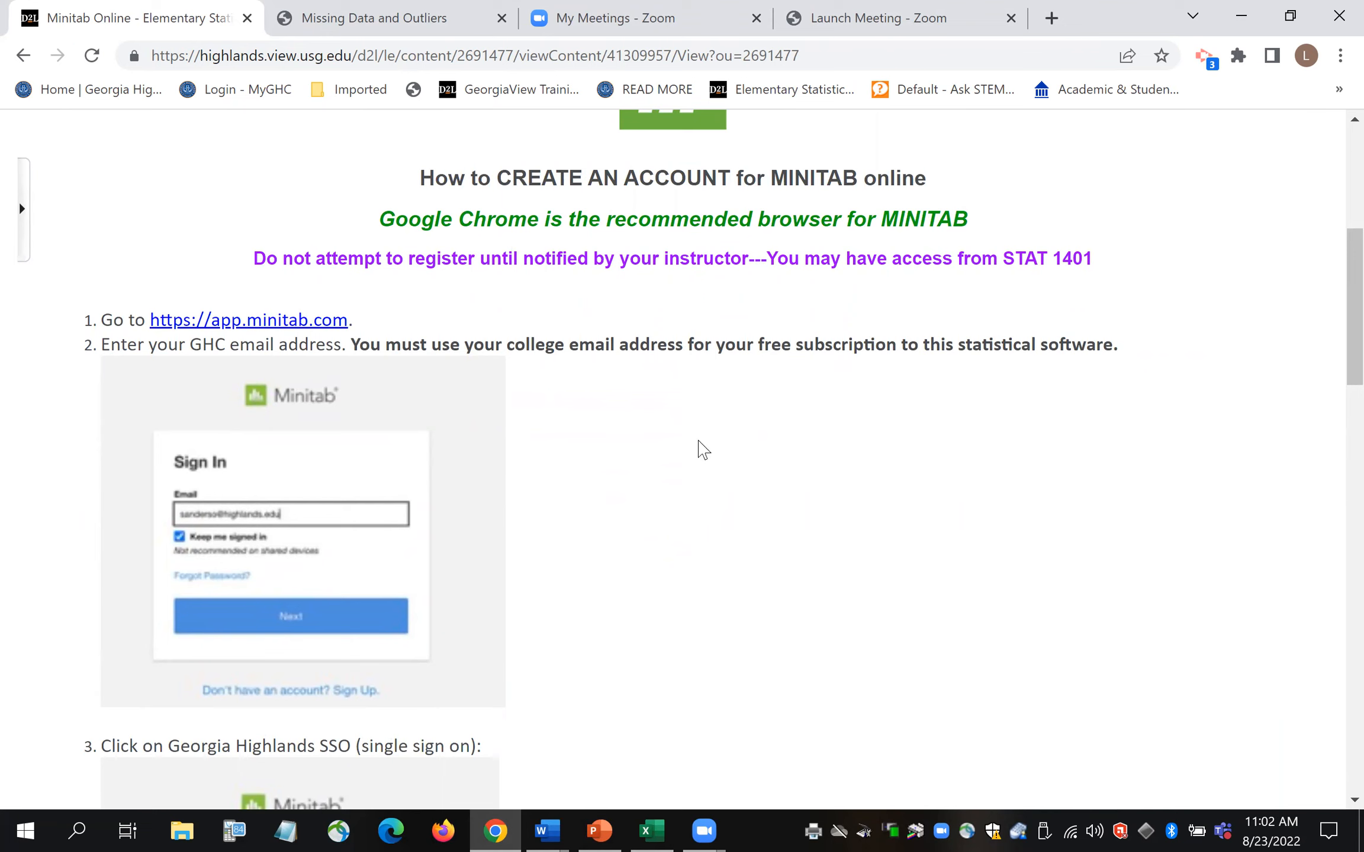
scroll(1335, 302, down, 7)
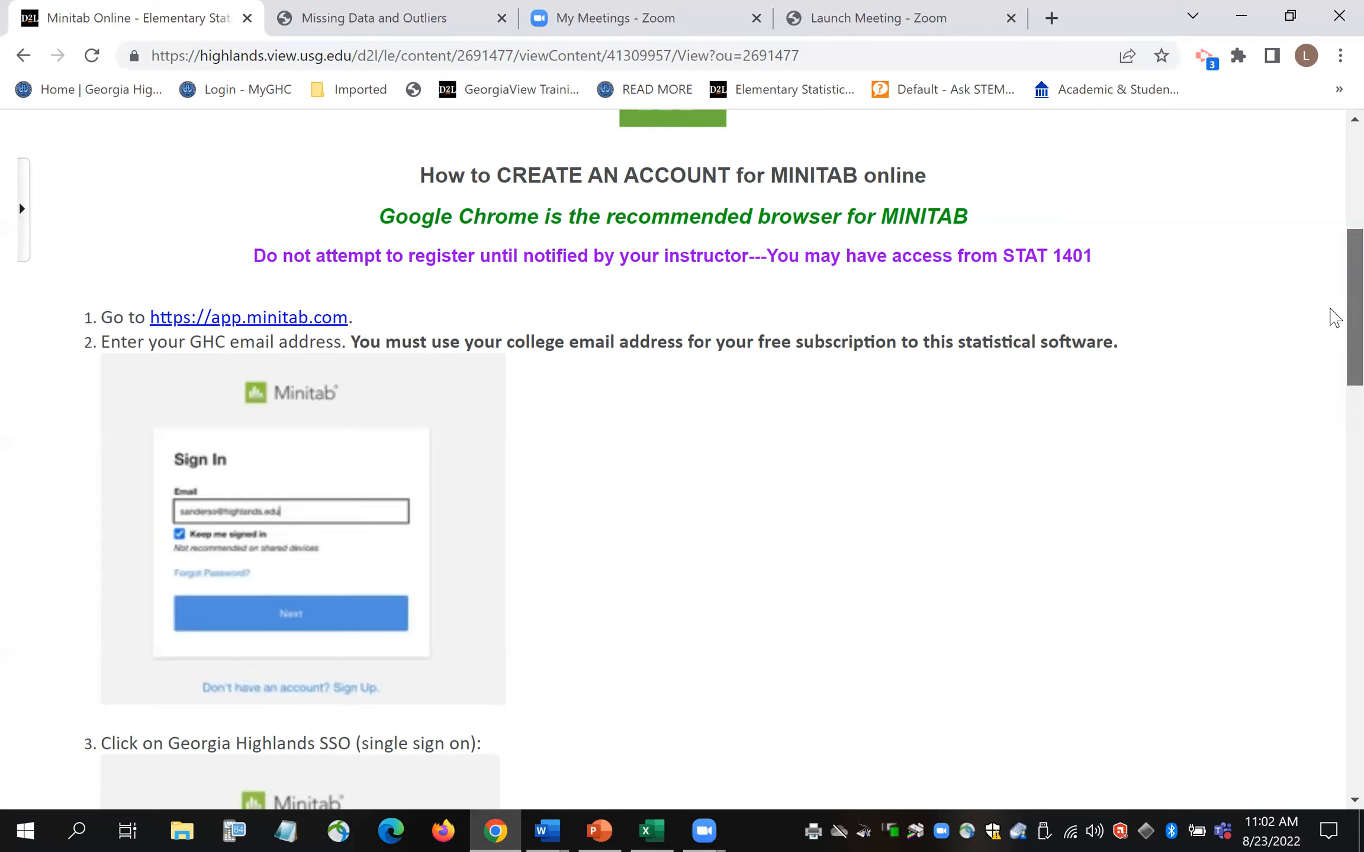
scroll(1335, 417, down, 5)
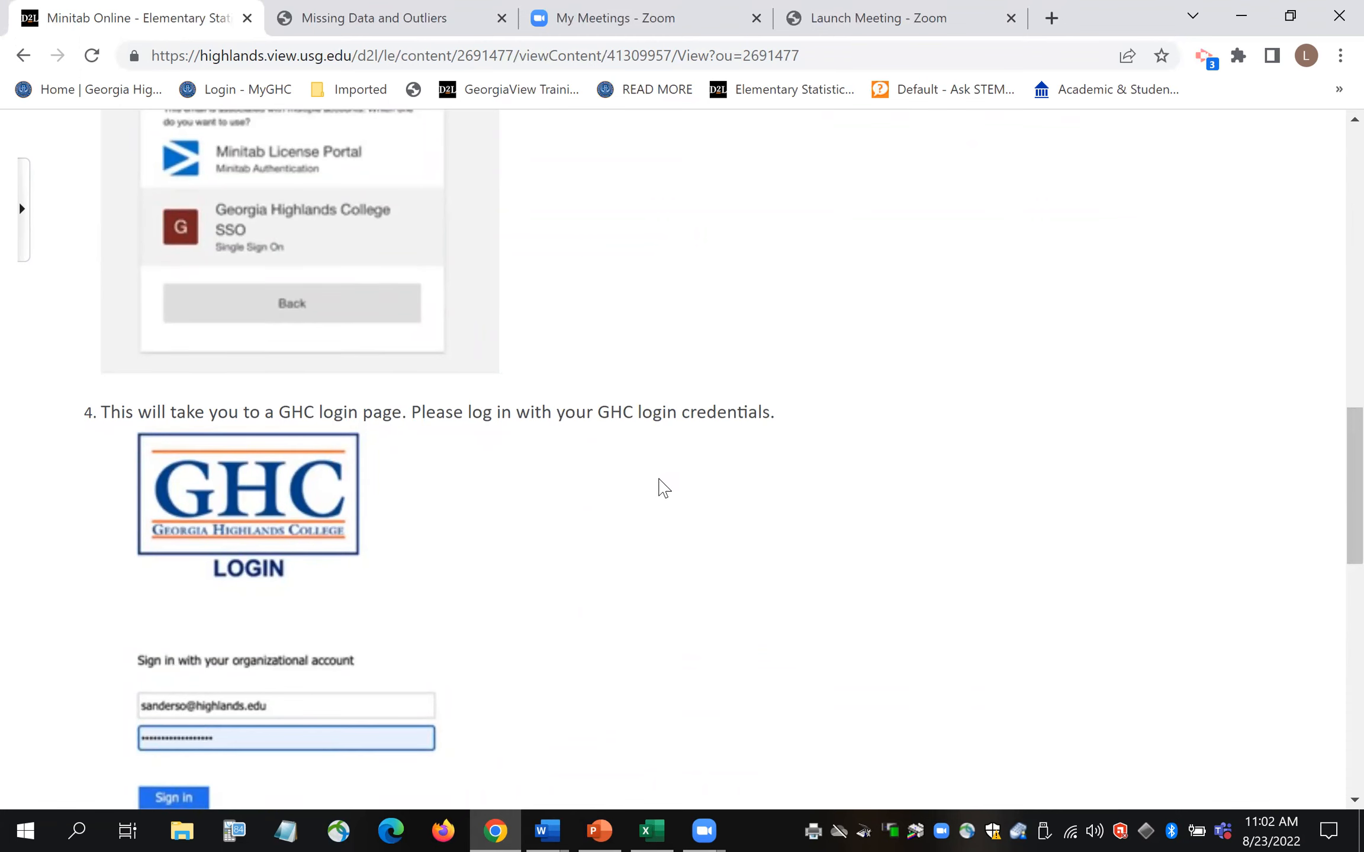
scroll(1332, 497, down, 2)
drag(1332, 521, 1333, 653)
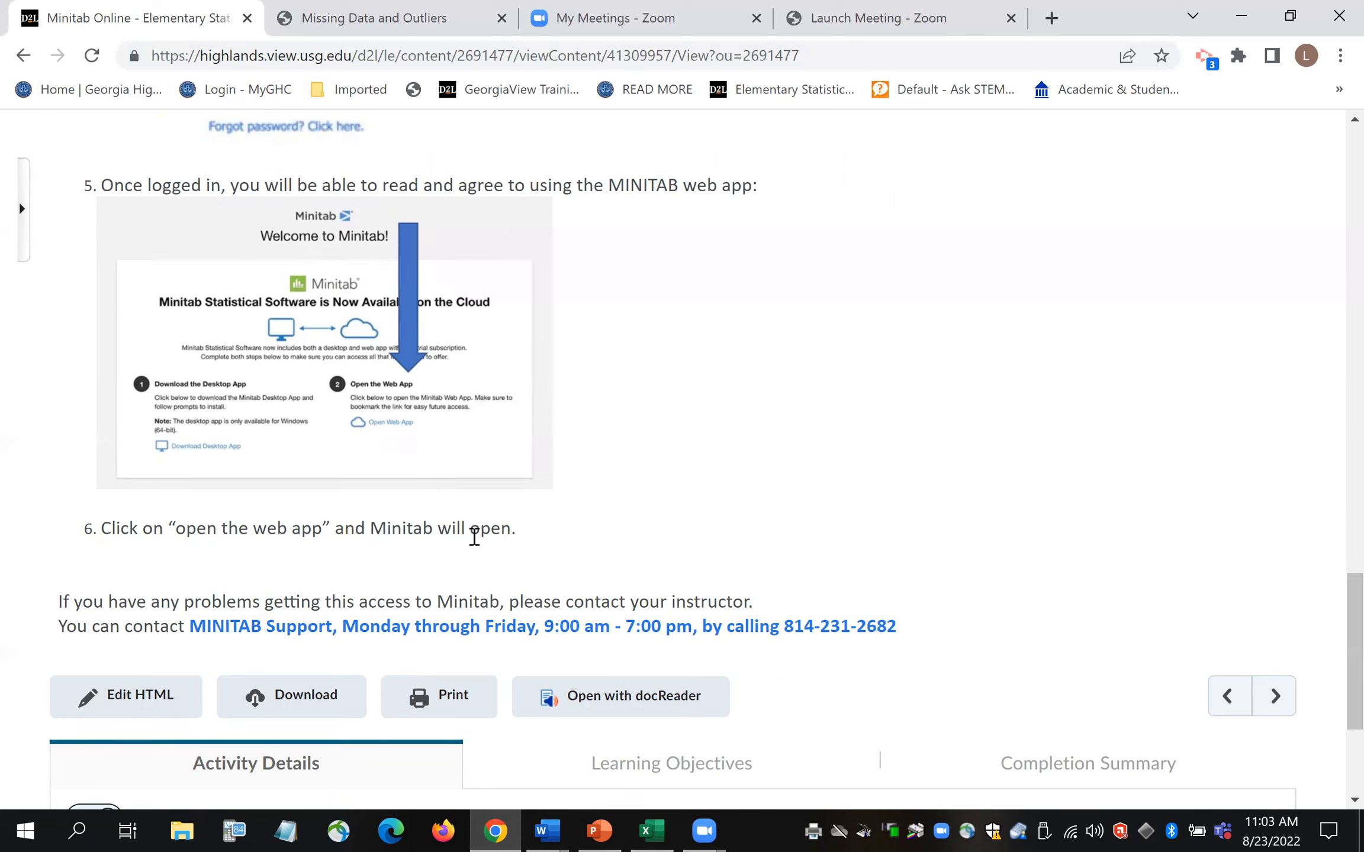
drag(1332, 634, 1332, 161)
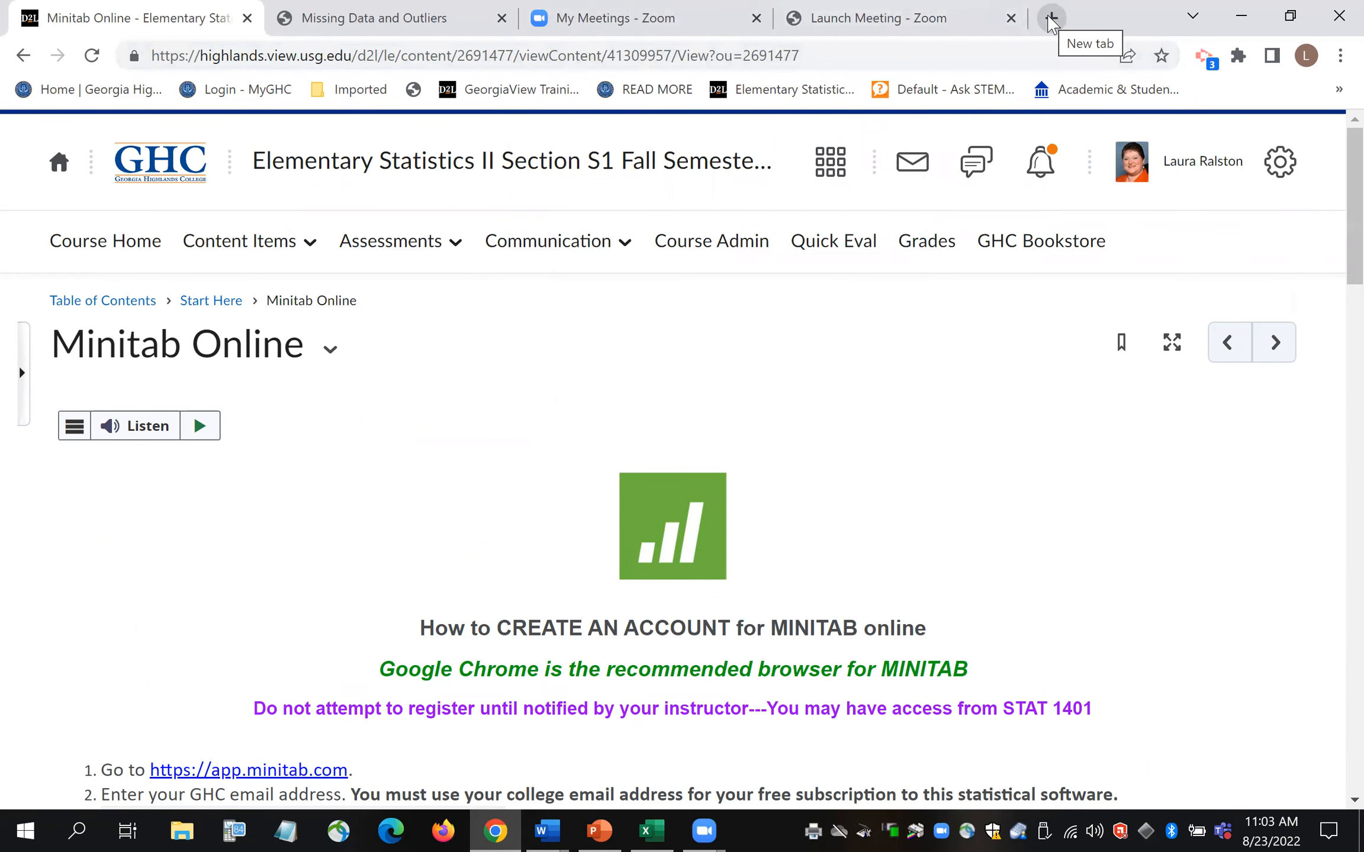
- Go to app.minitab.com in a new tab and enter the college email address
click(1051, 19)
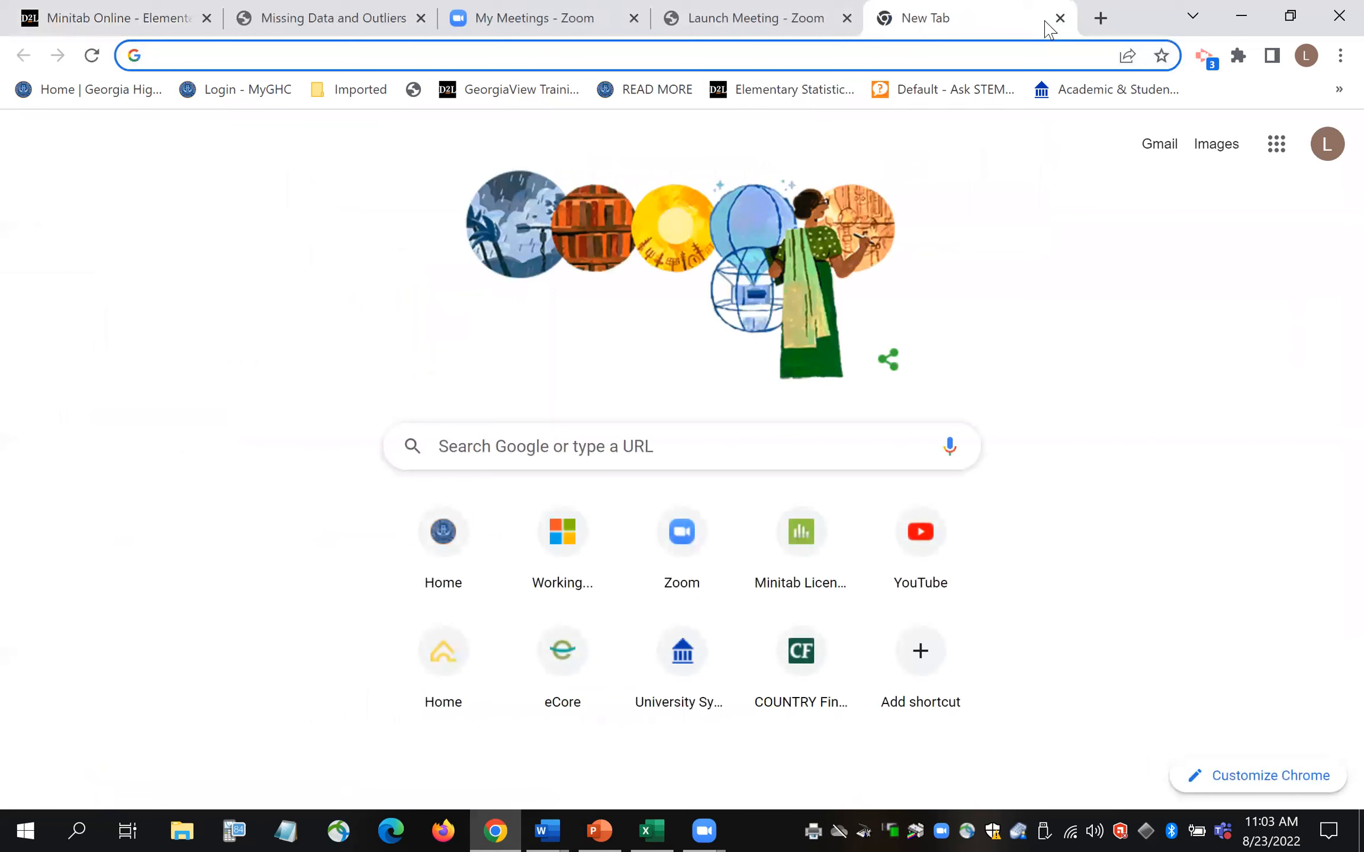
text(app)
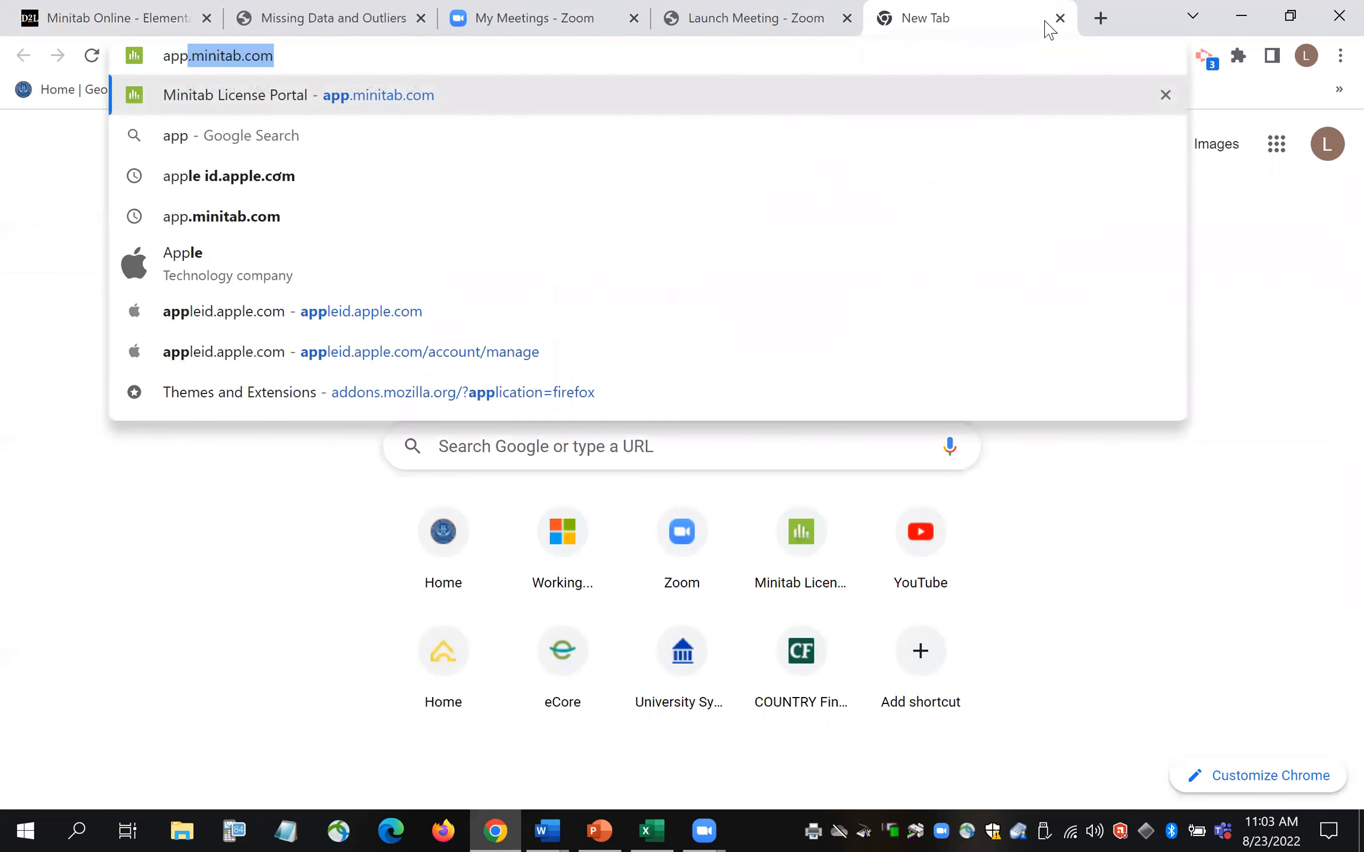
text(.mi)
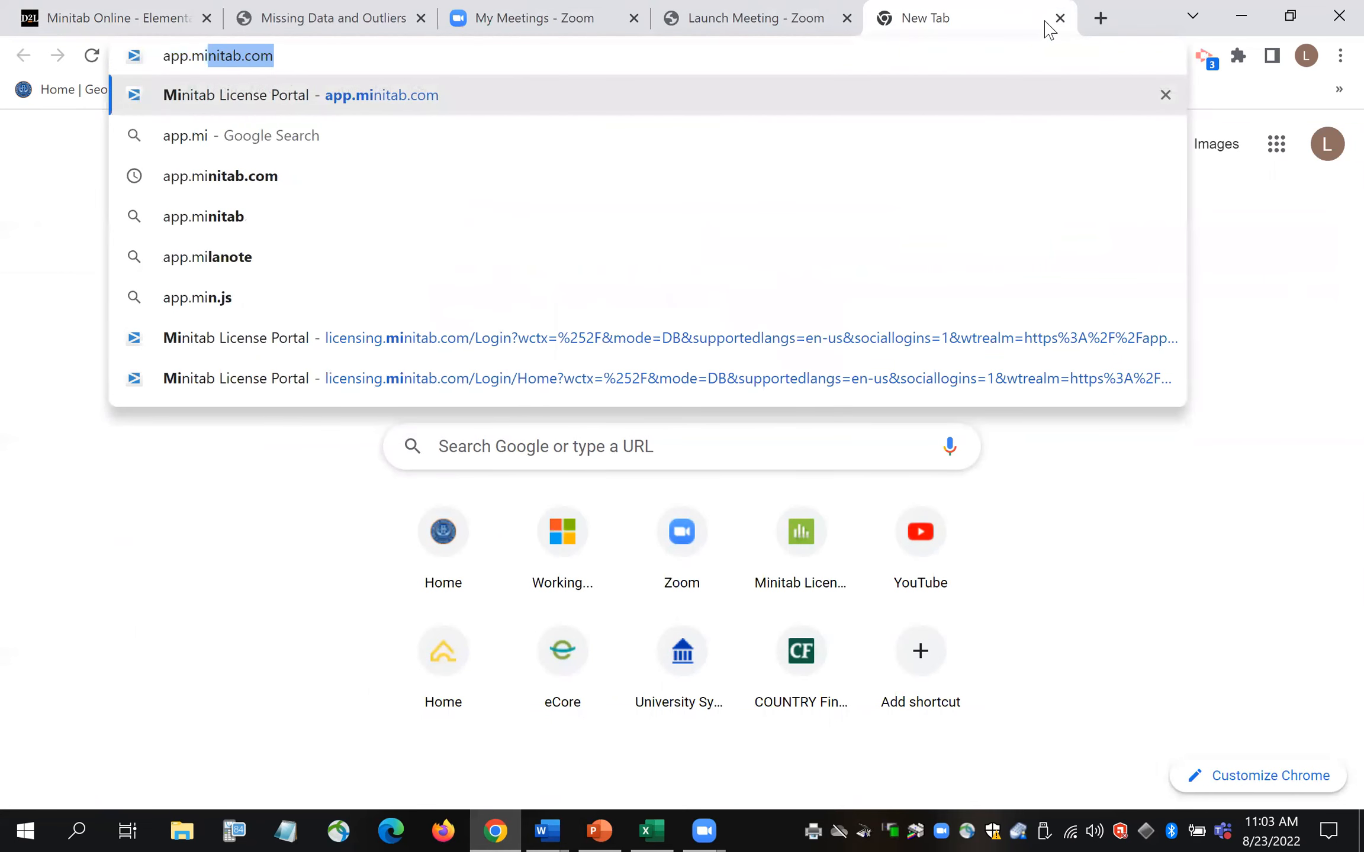
text(nitab.com)
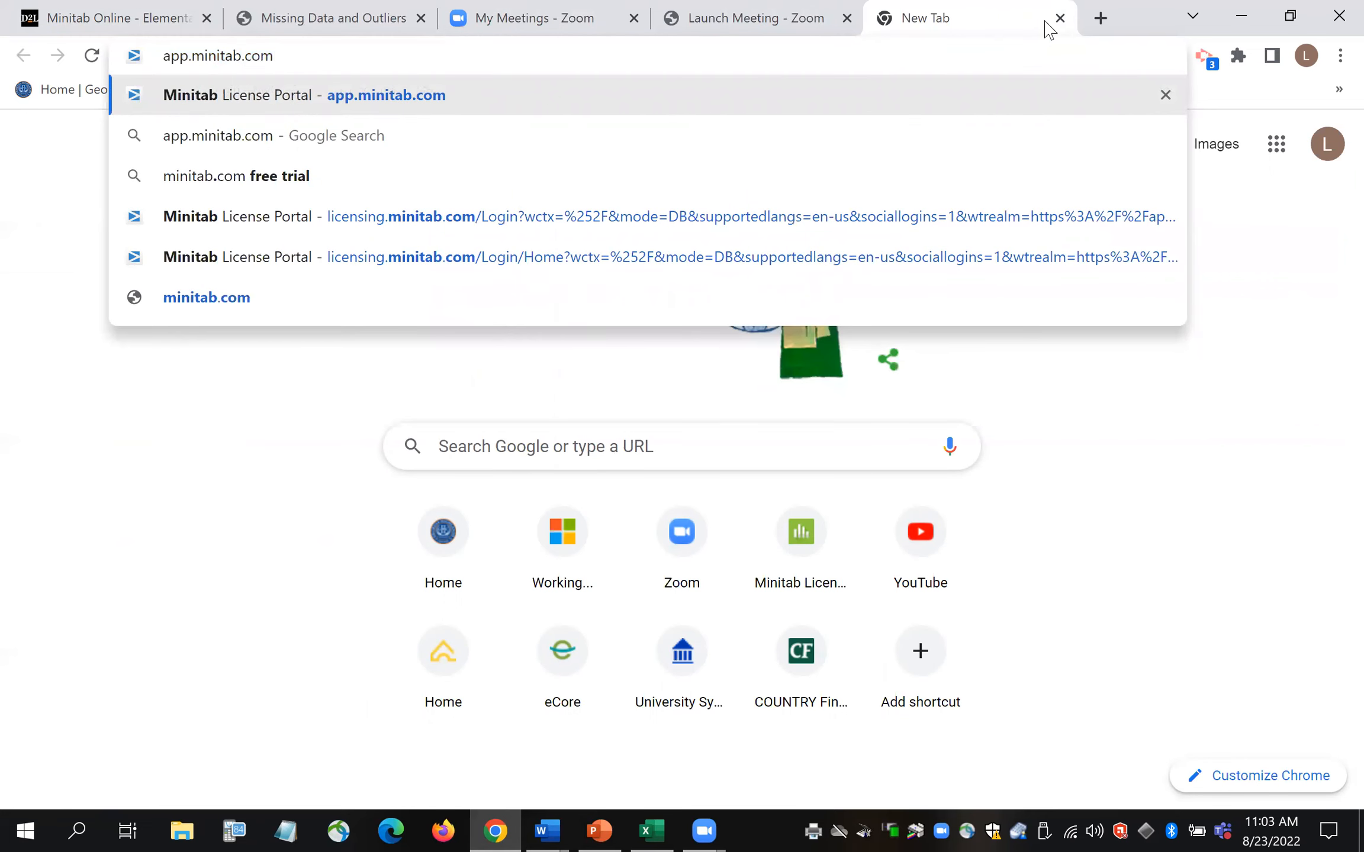
key(Return)
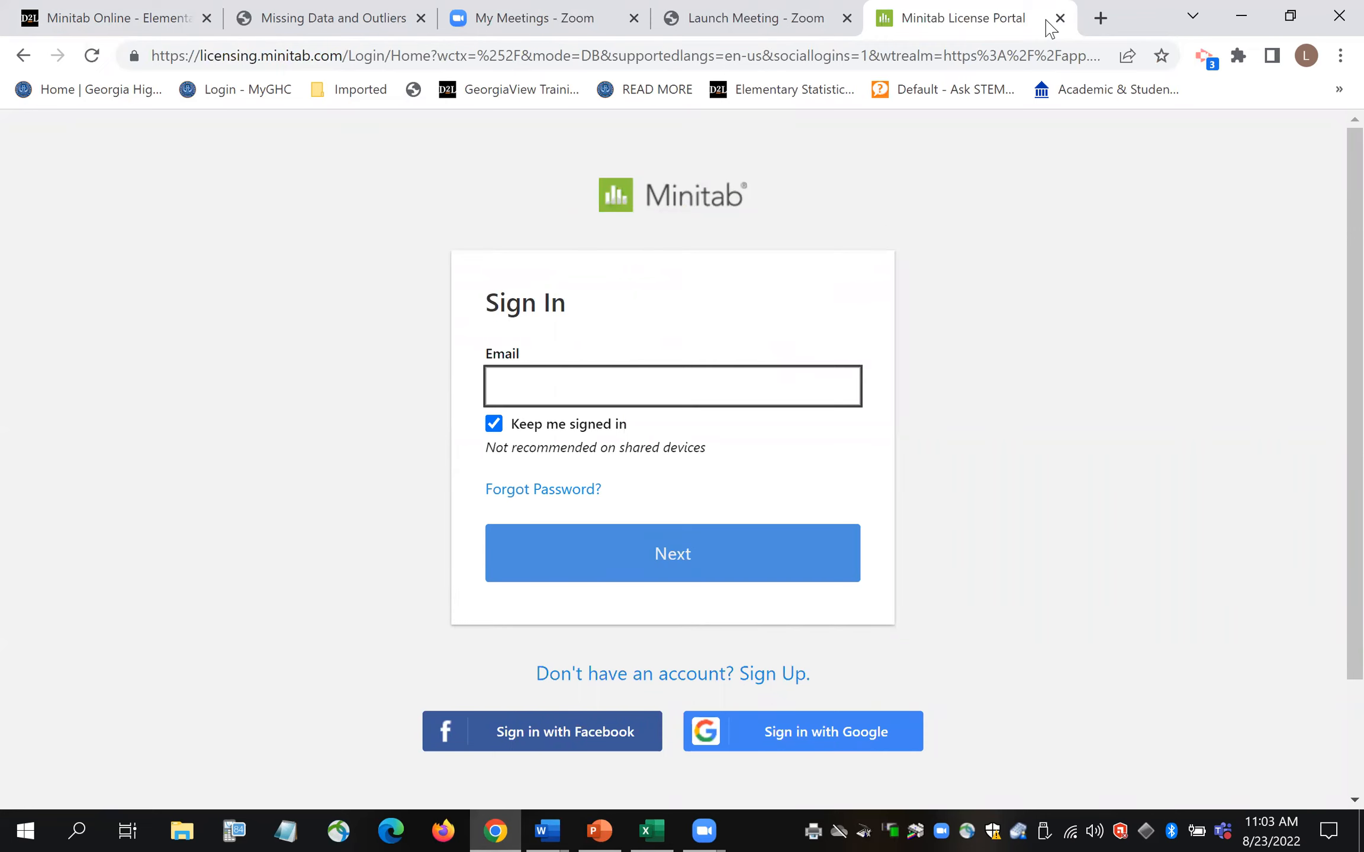
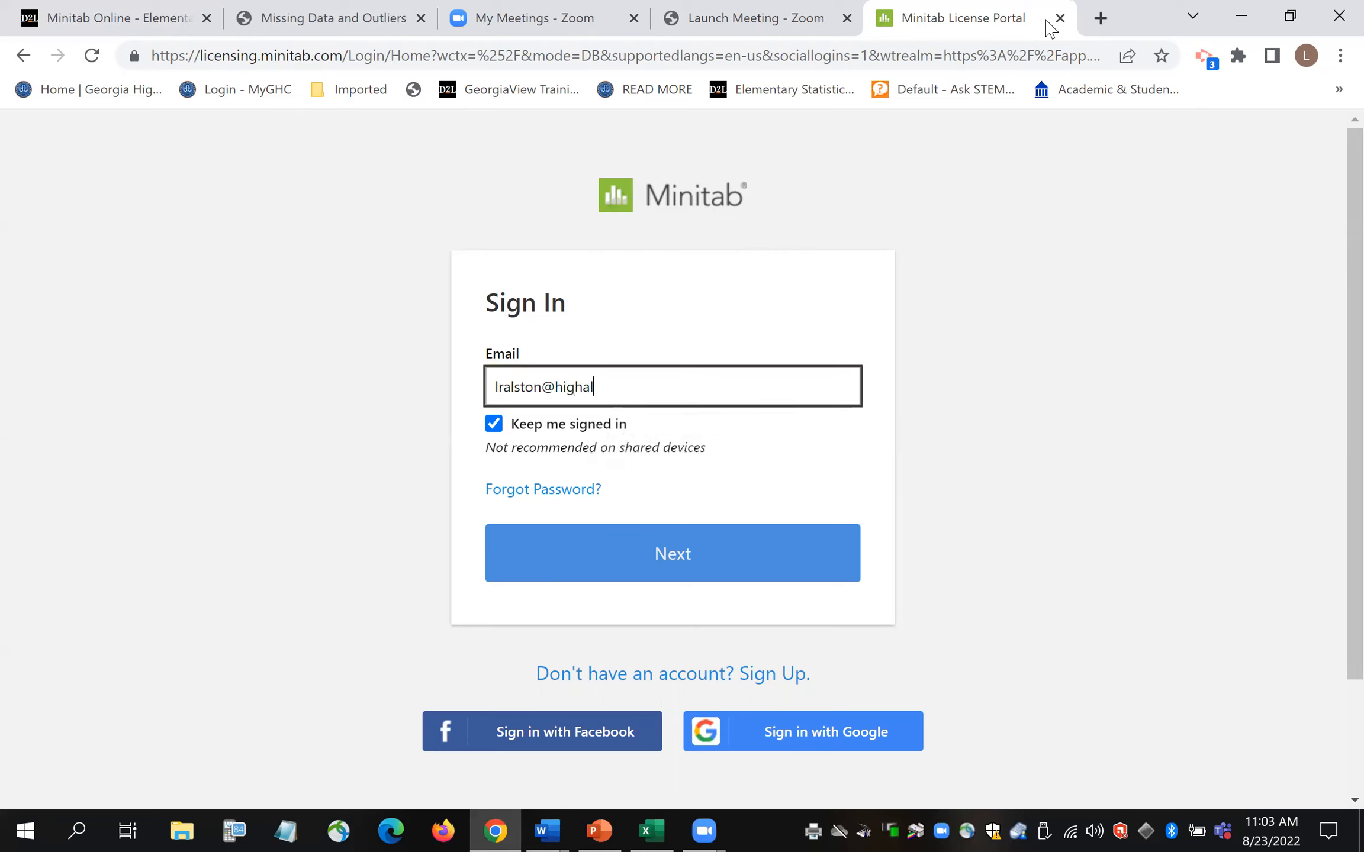
- Continue past the email prompt and submit the college account password on the SSO page
click(668, 569)
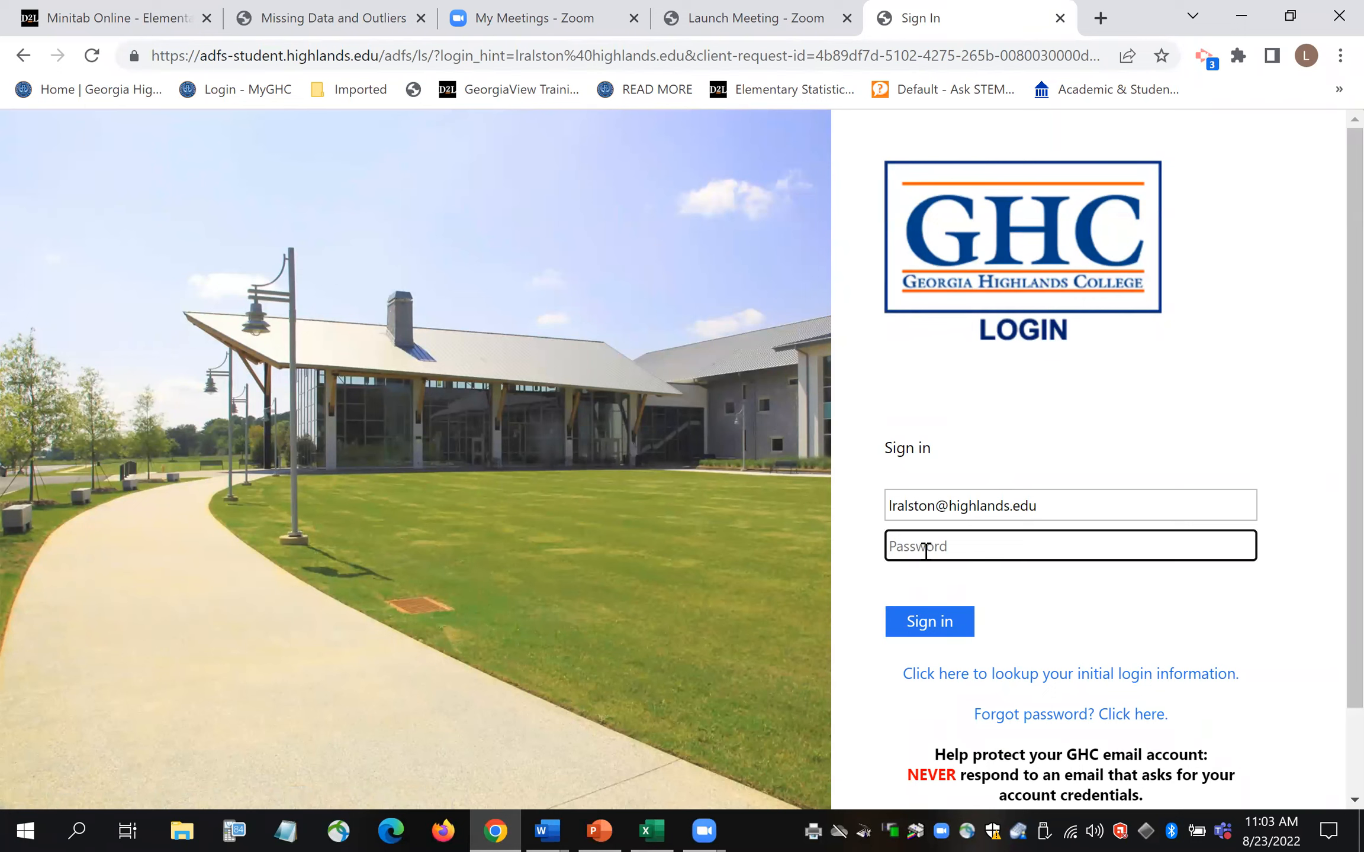
text(••••••••••••••••)
key(Return)
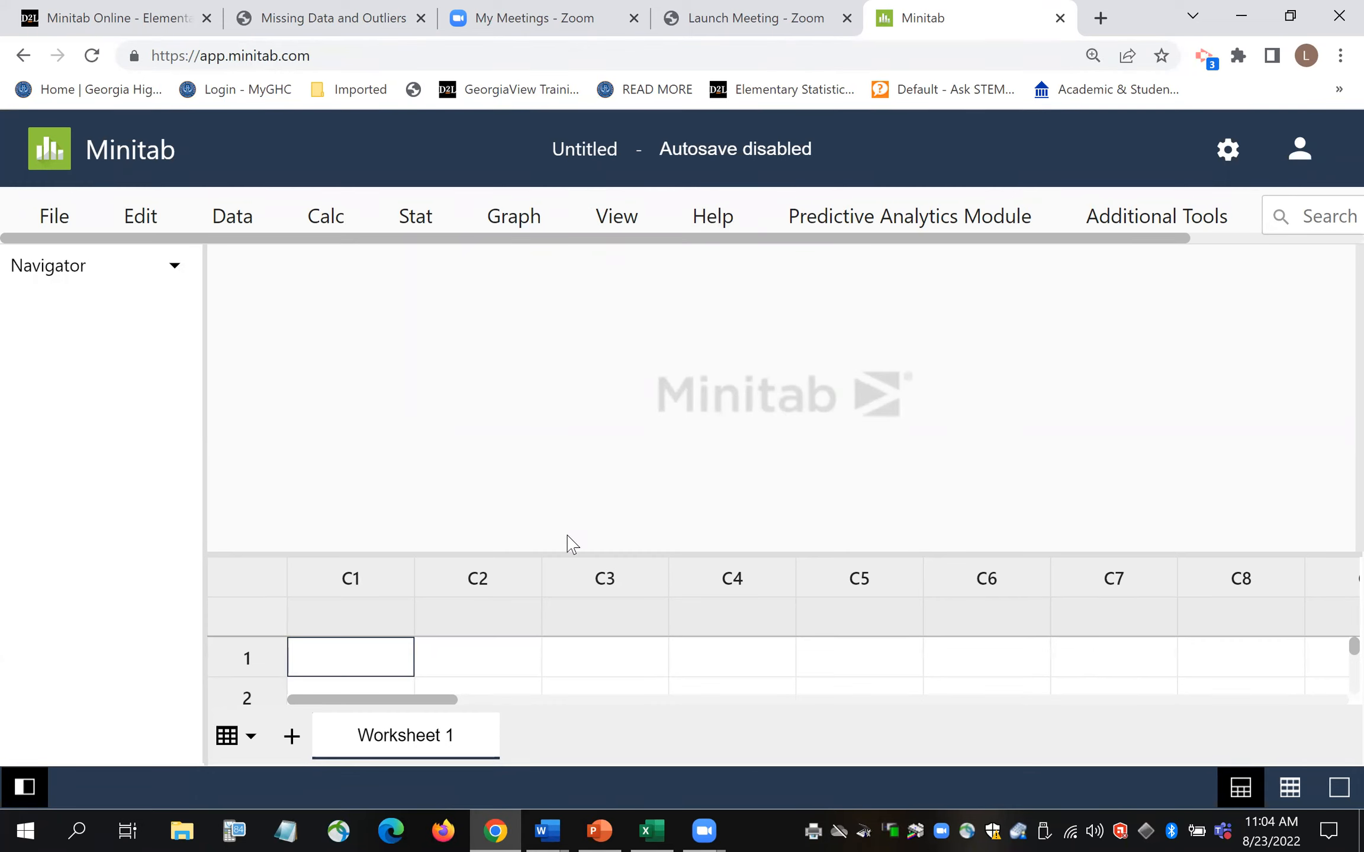
- Adjust the splitter between output pane and worksheet so worksheet rows 1–4 show
drag(551, 552, 563, 462)
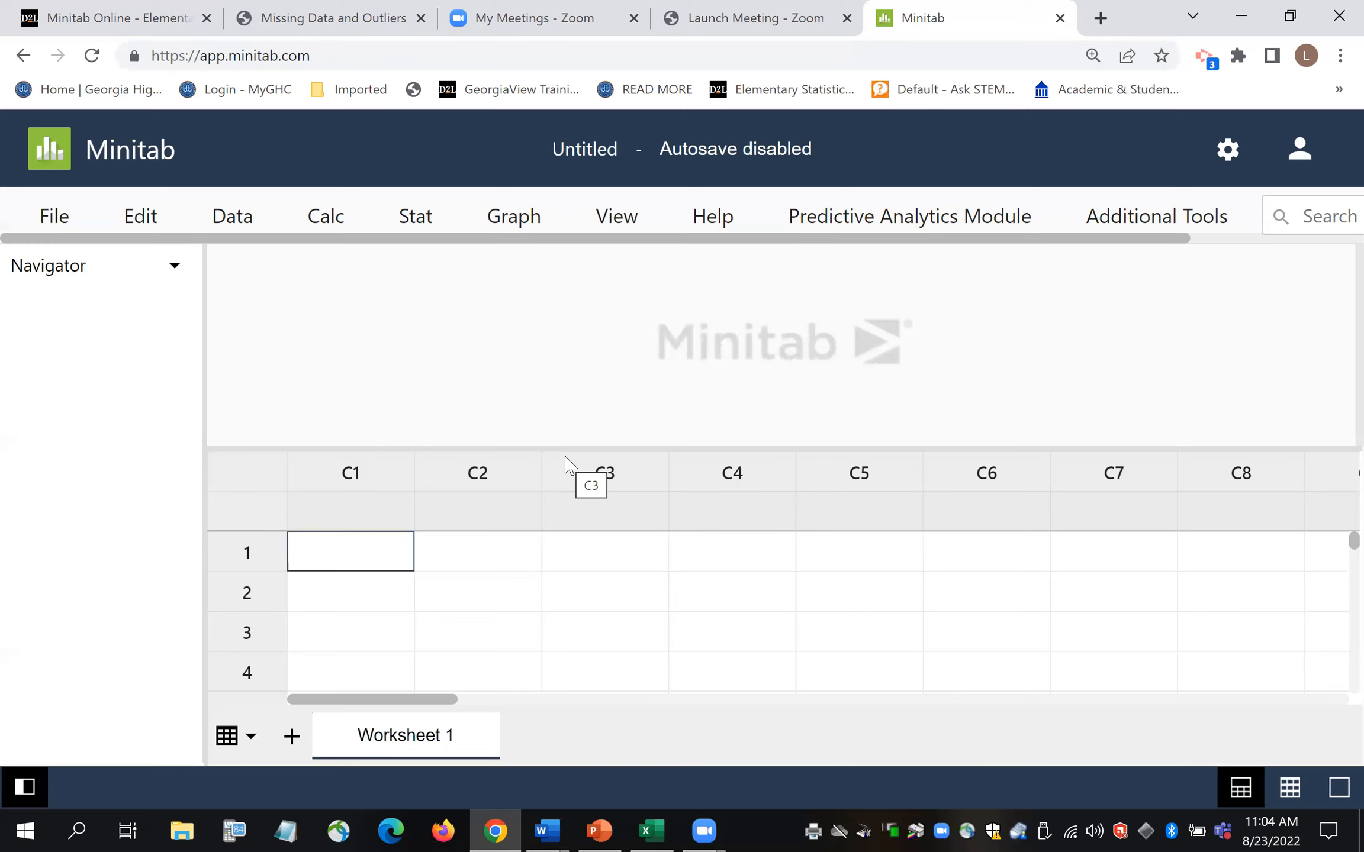
drag(609, 448, 609, 577)
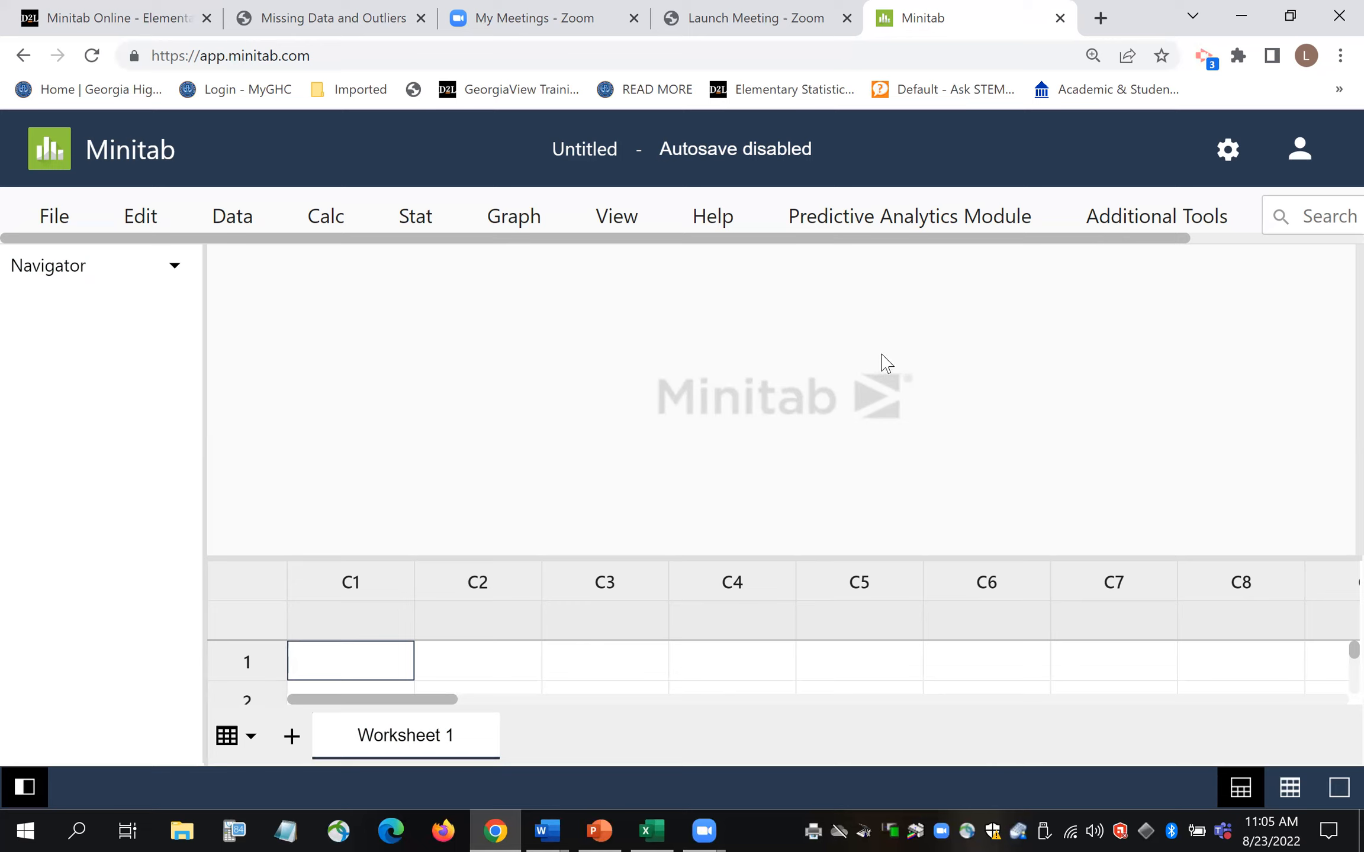
drag(676, 548, 692, 477)
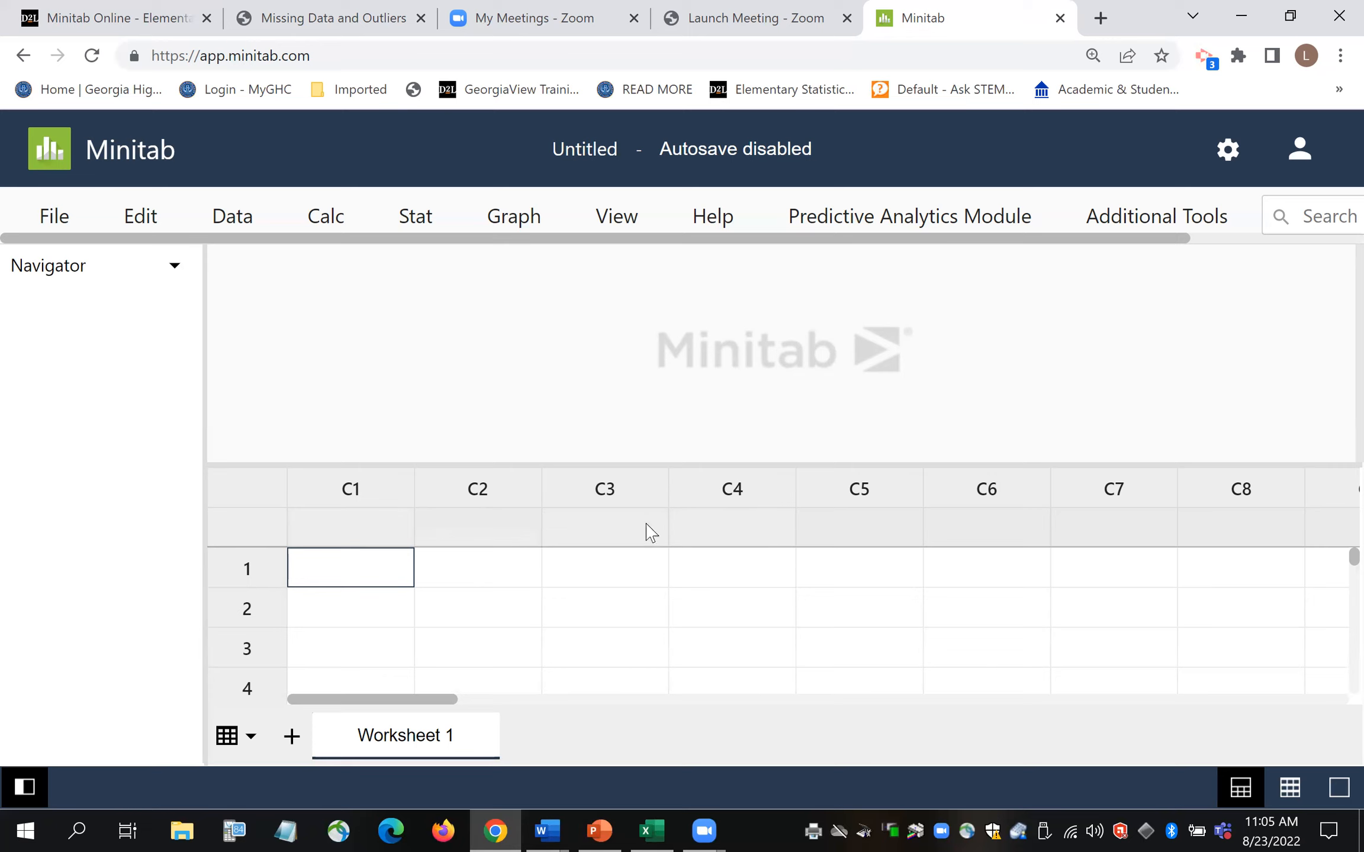
click(363, 536)
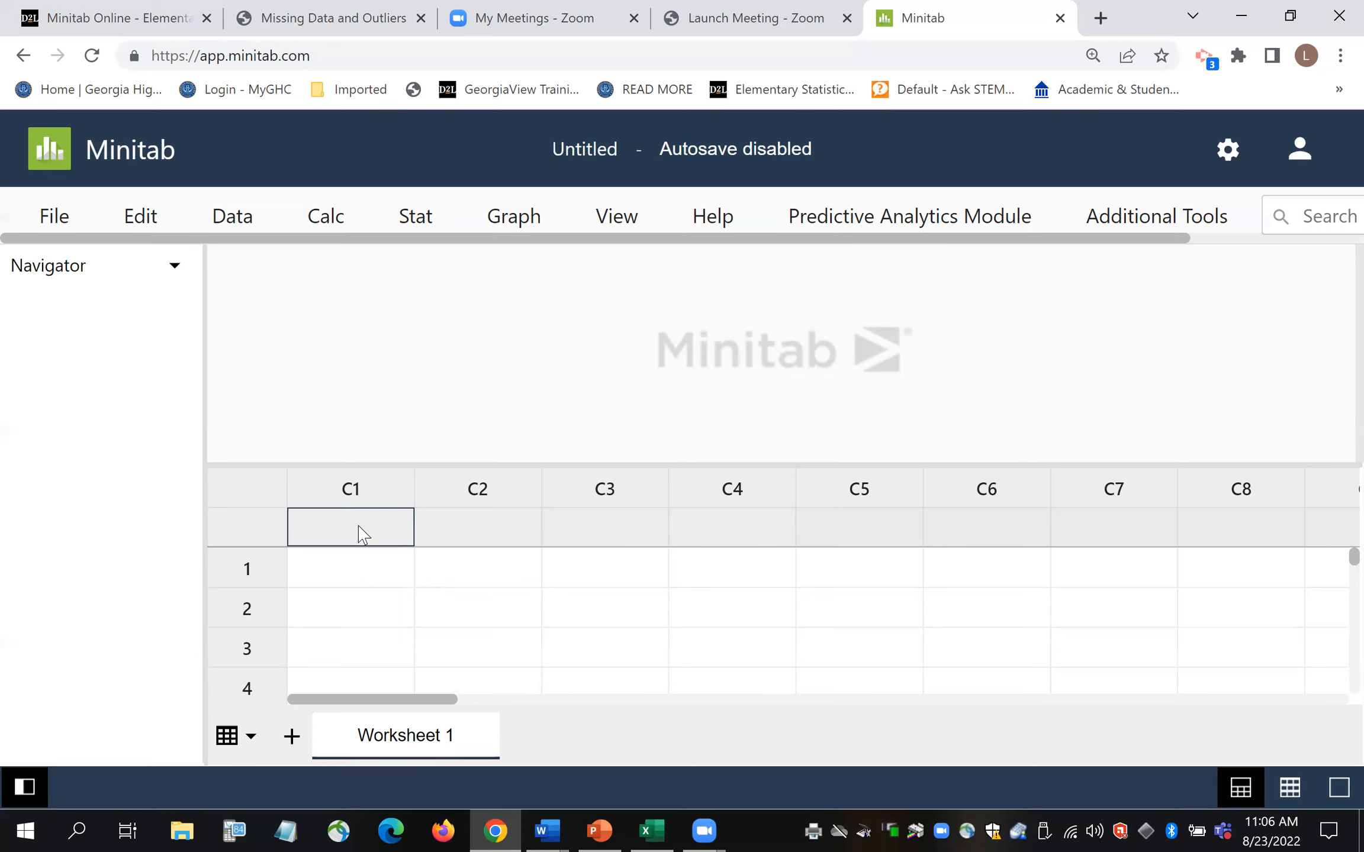
- Name column C1 'Eye color' and choose to continue without autosave
text(EMe color)
click(491, 542)
click(345, 641)
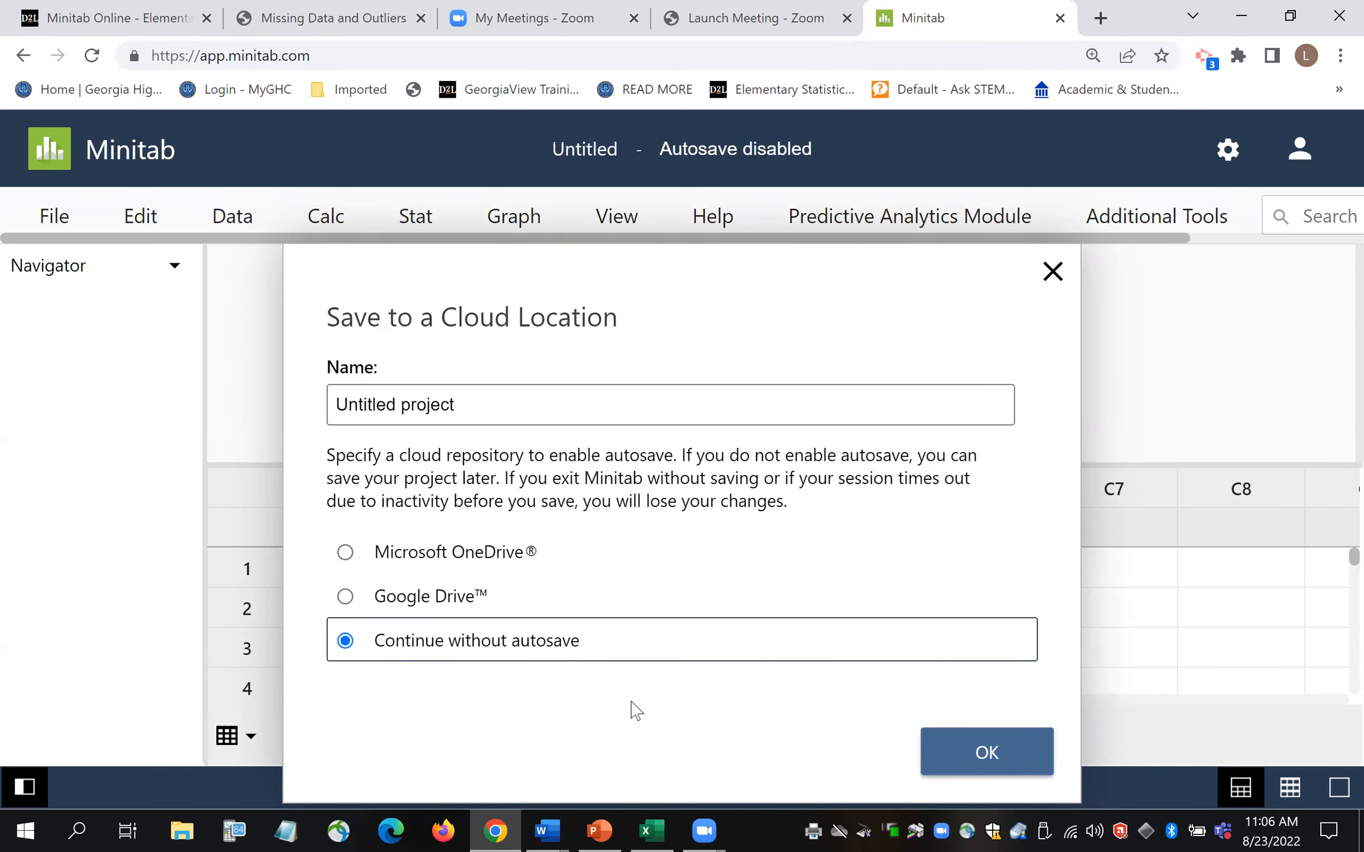
key(Return)
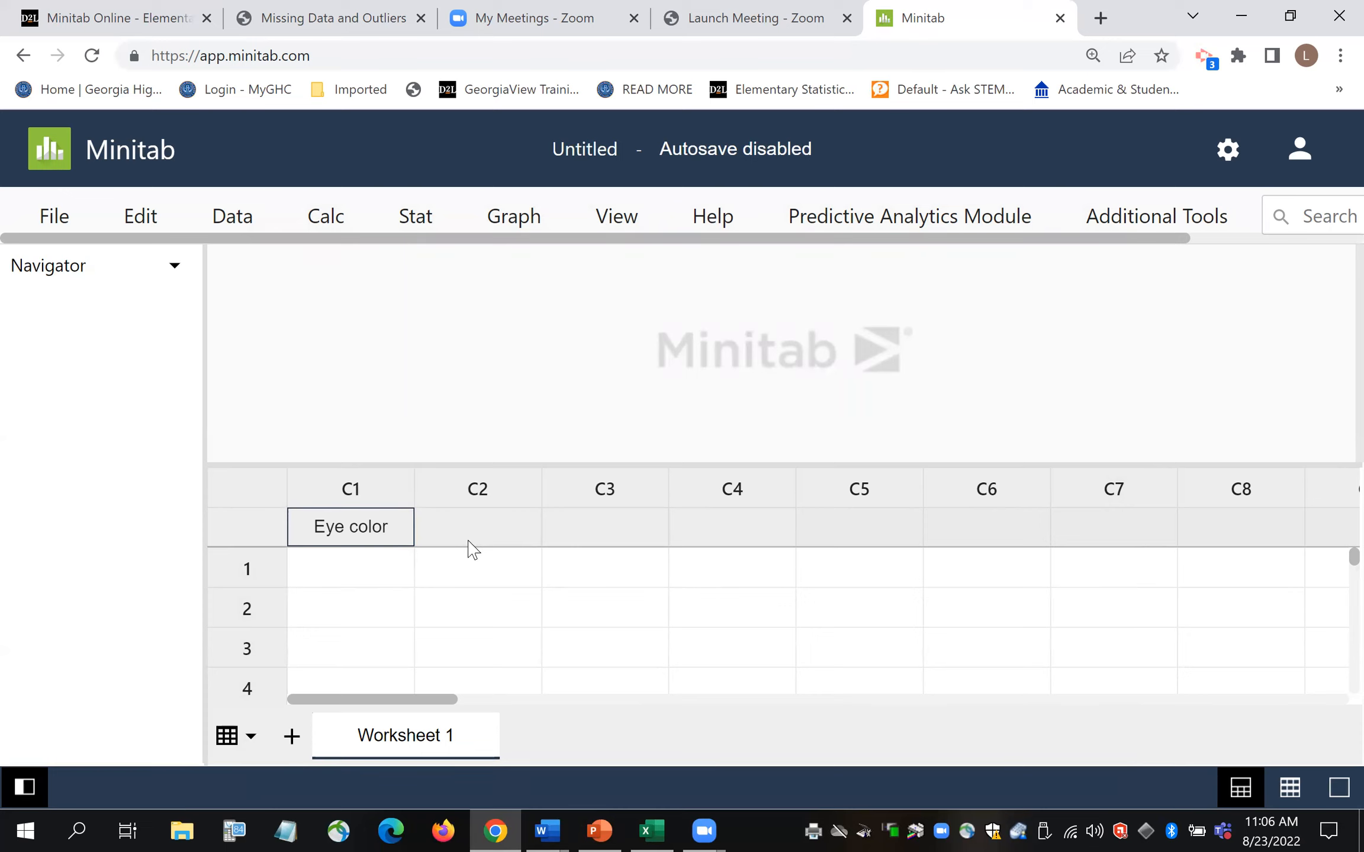
click(507, 533)
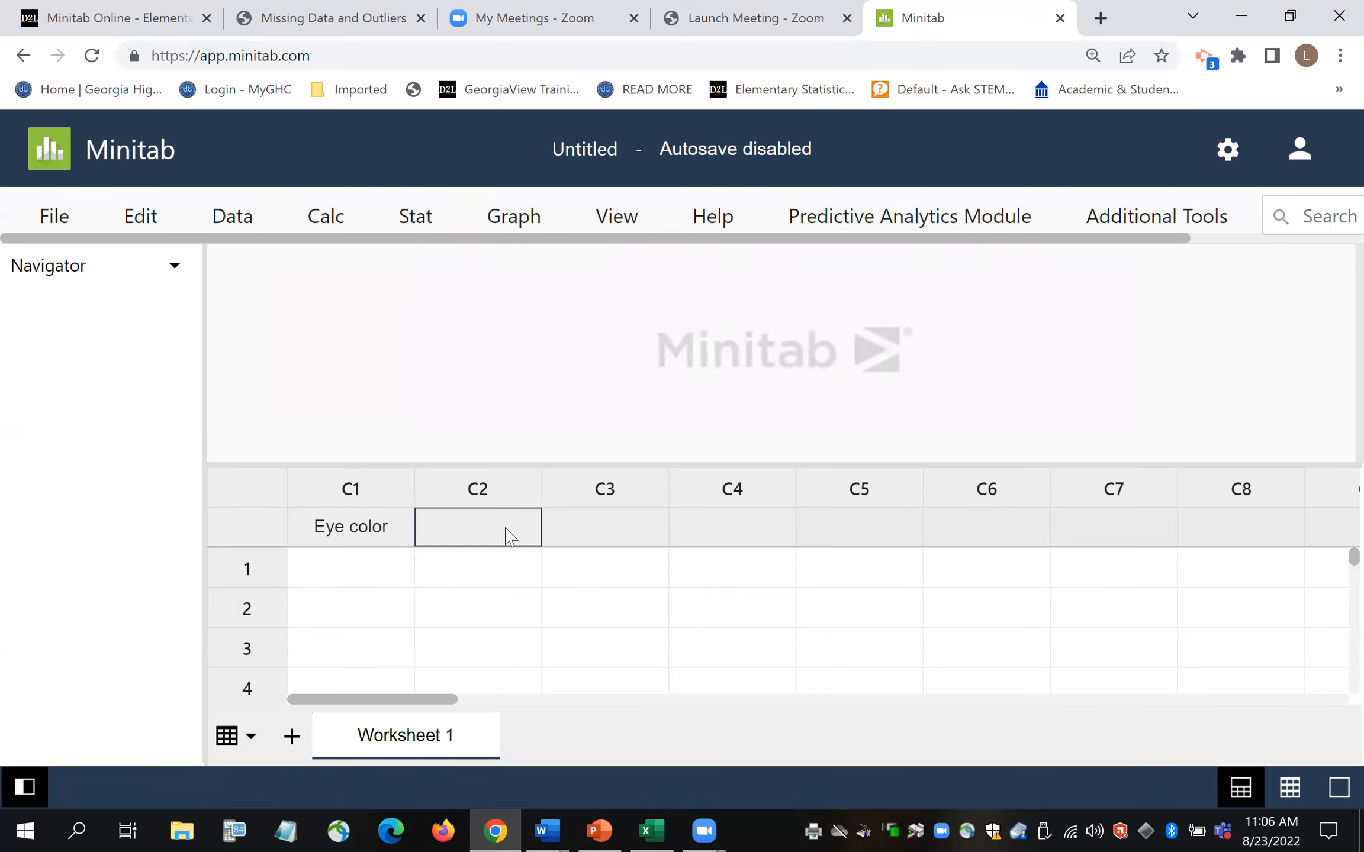
text(Age, years)
key(Return)
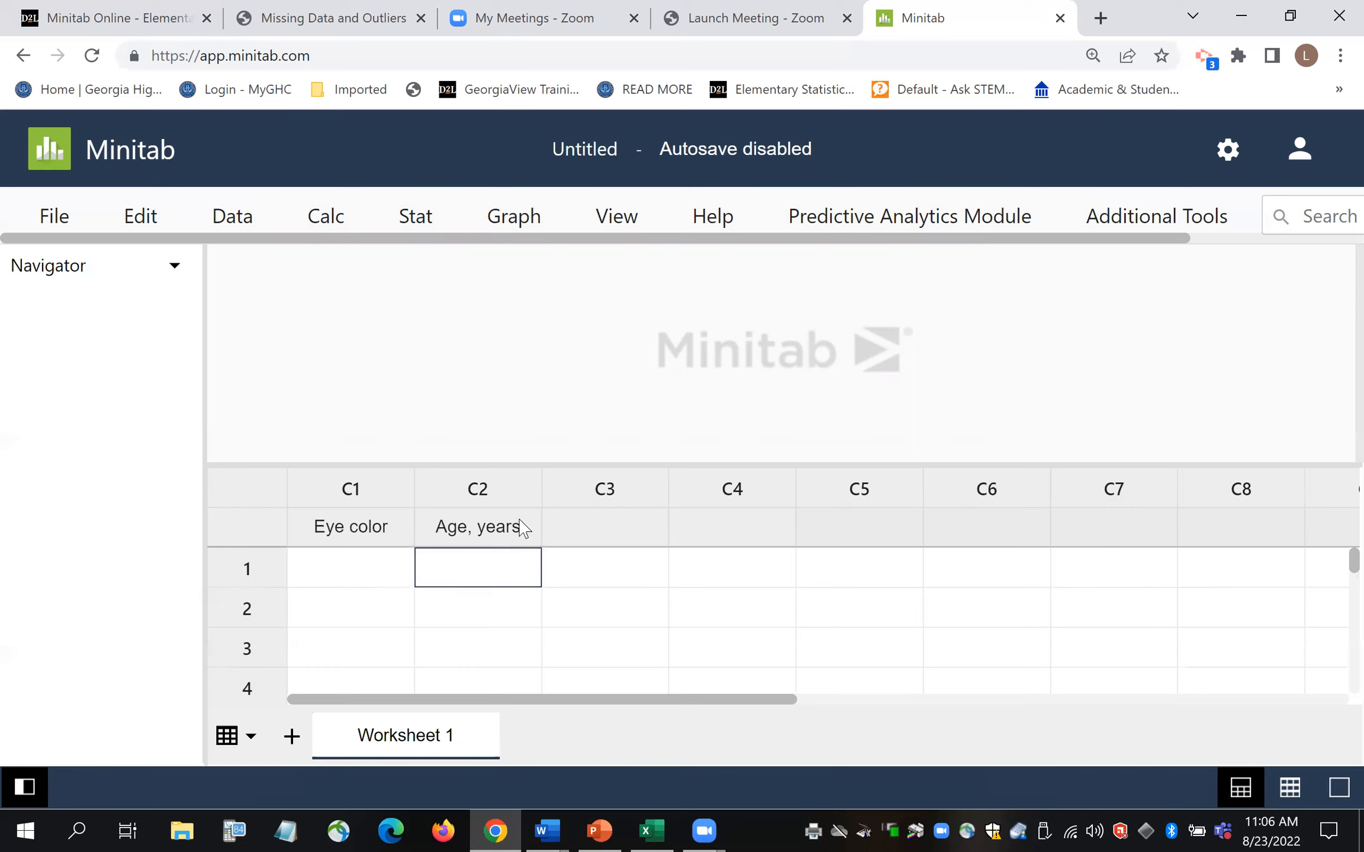
click(617, 531)
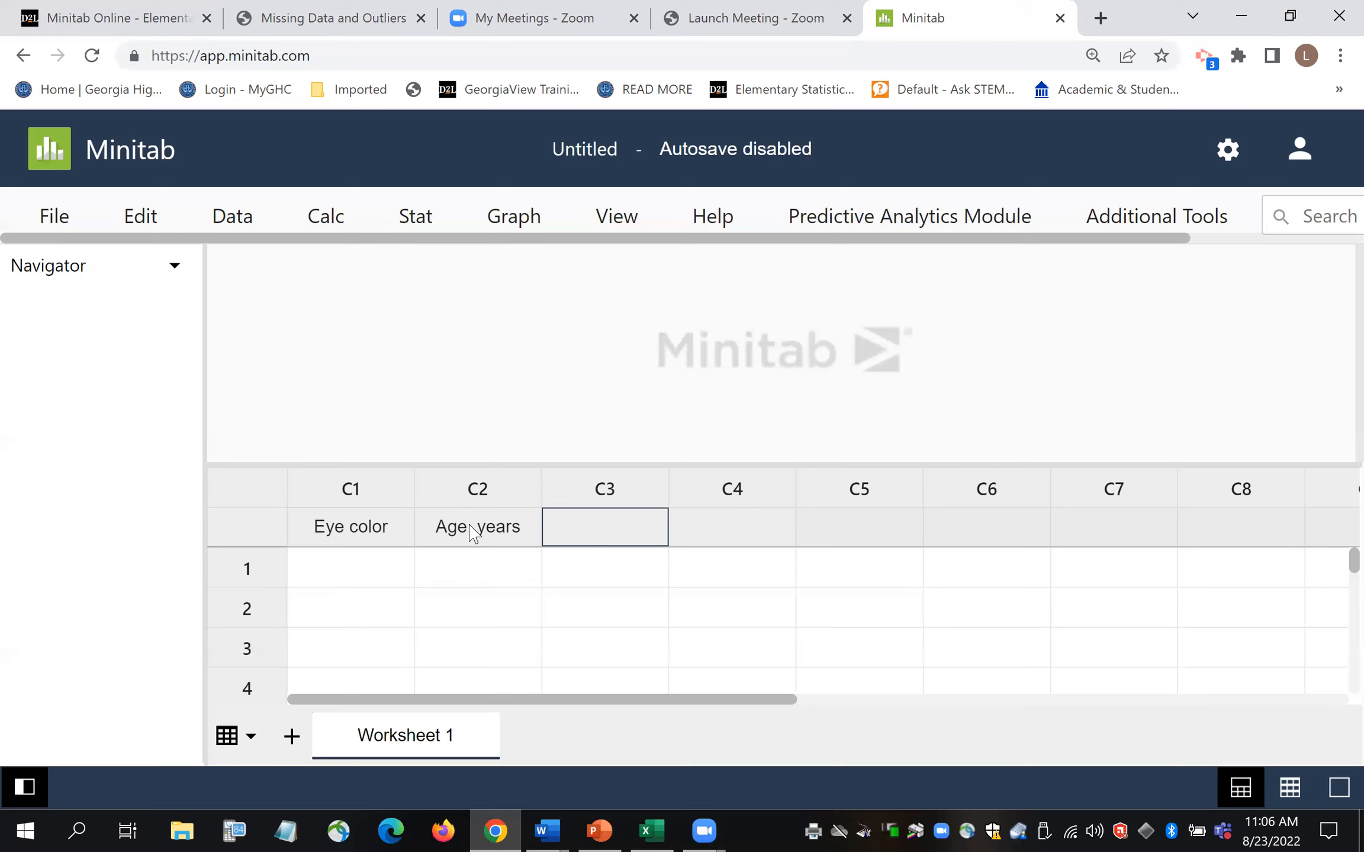
- Enter blue, green and brown in Eye color rows 1–3, fixing the 'brwon' typo
click(362, 586)
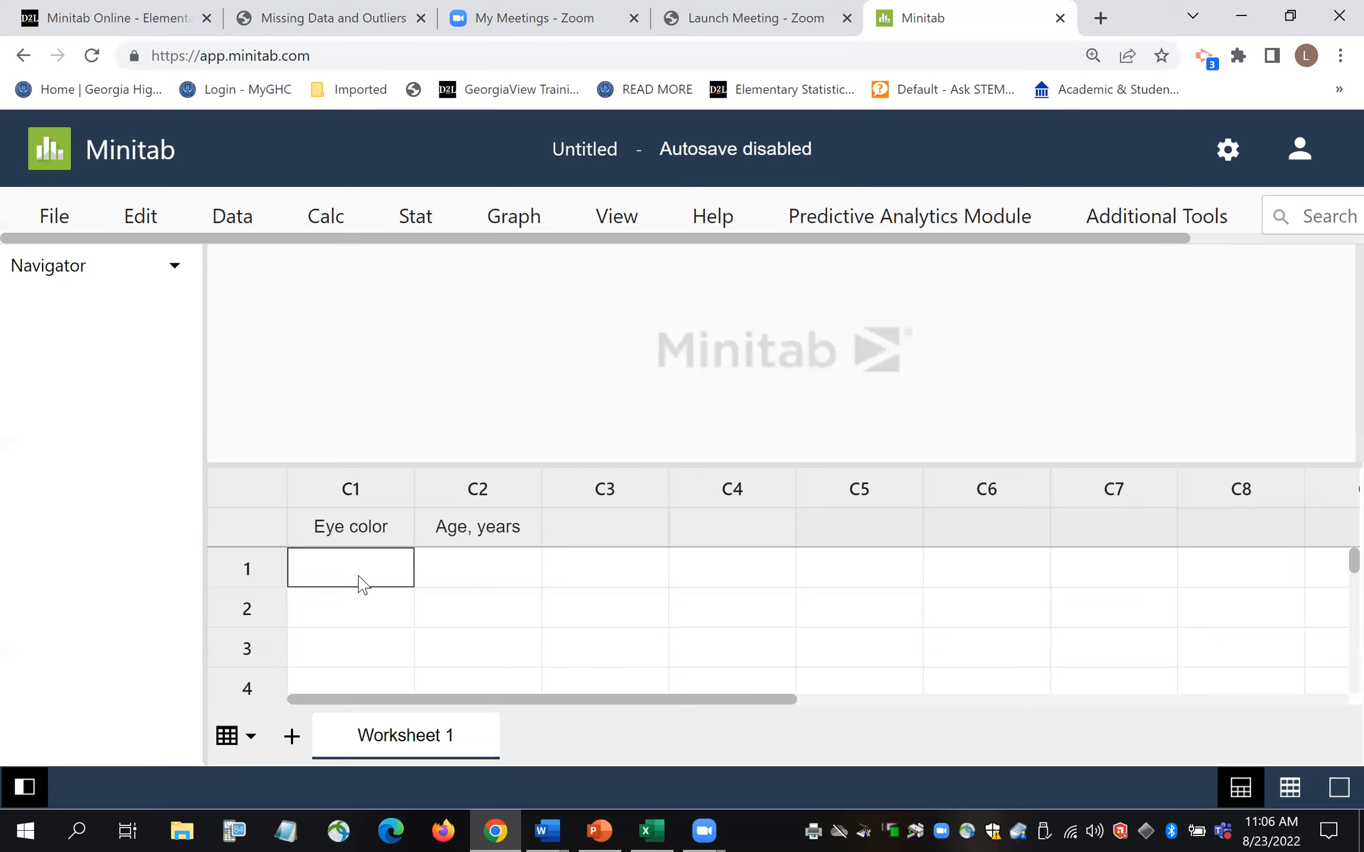
text(blue)
key(Return)
text(green)
key(Return)
text(brwon)
key(BackSpace)
key(BackSpace)
key(BackSpace)
text(on)
key(BackSpace)
text(wn)
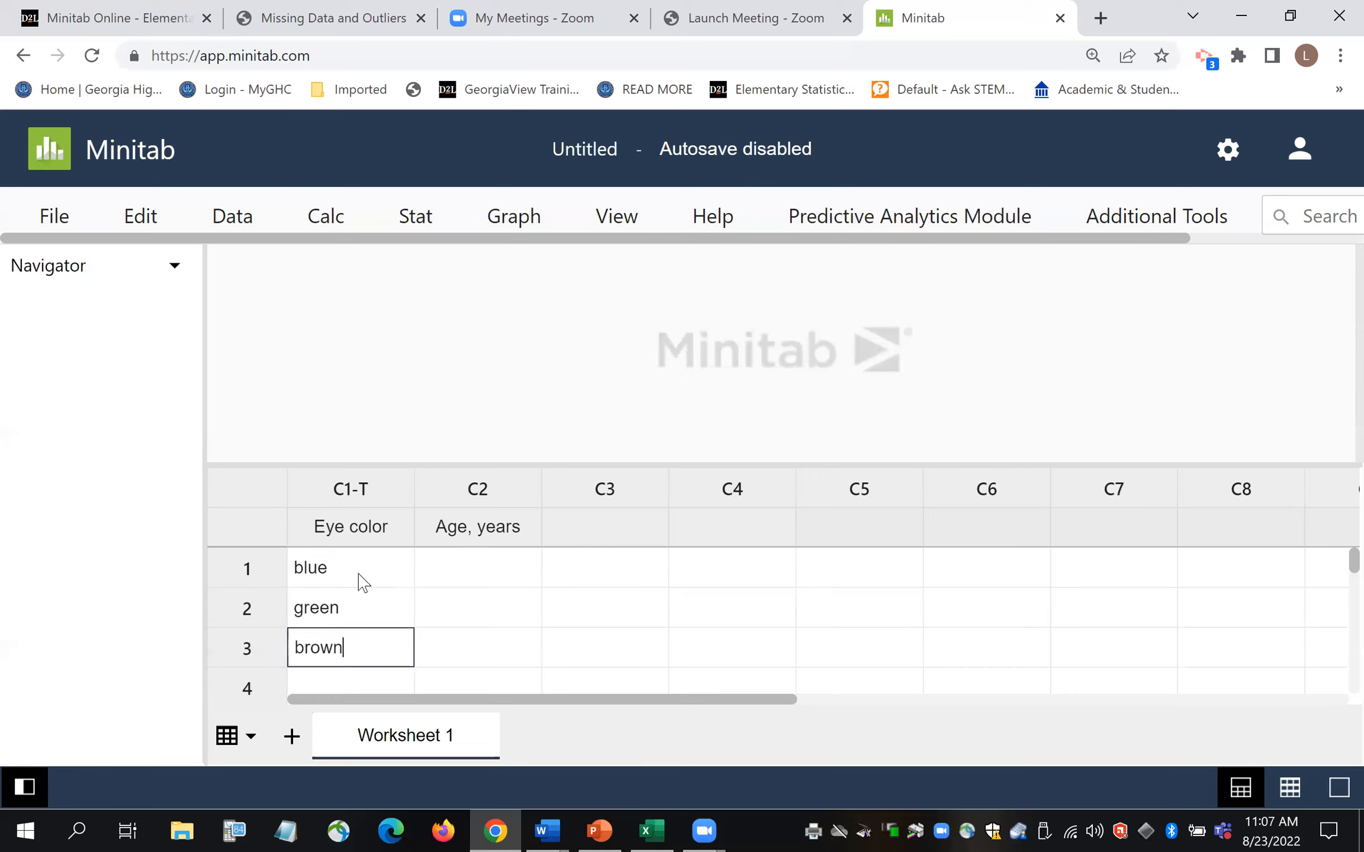
key(Return)
- Enter black, green and blue in rows 4–6 and review the entered colours
text(black)
key(Return)
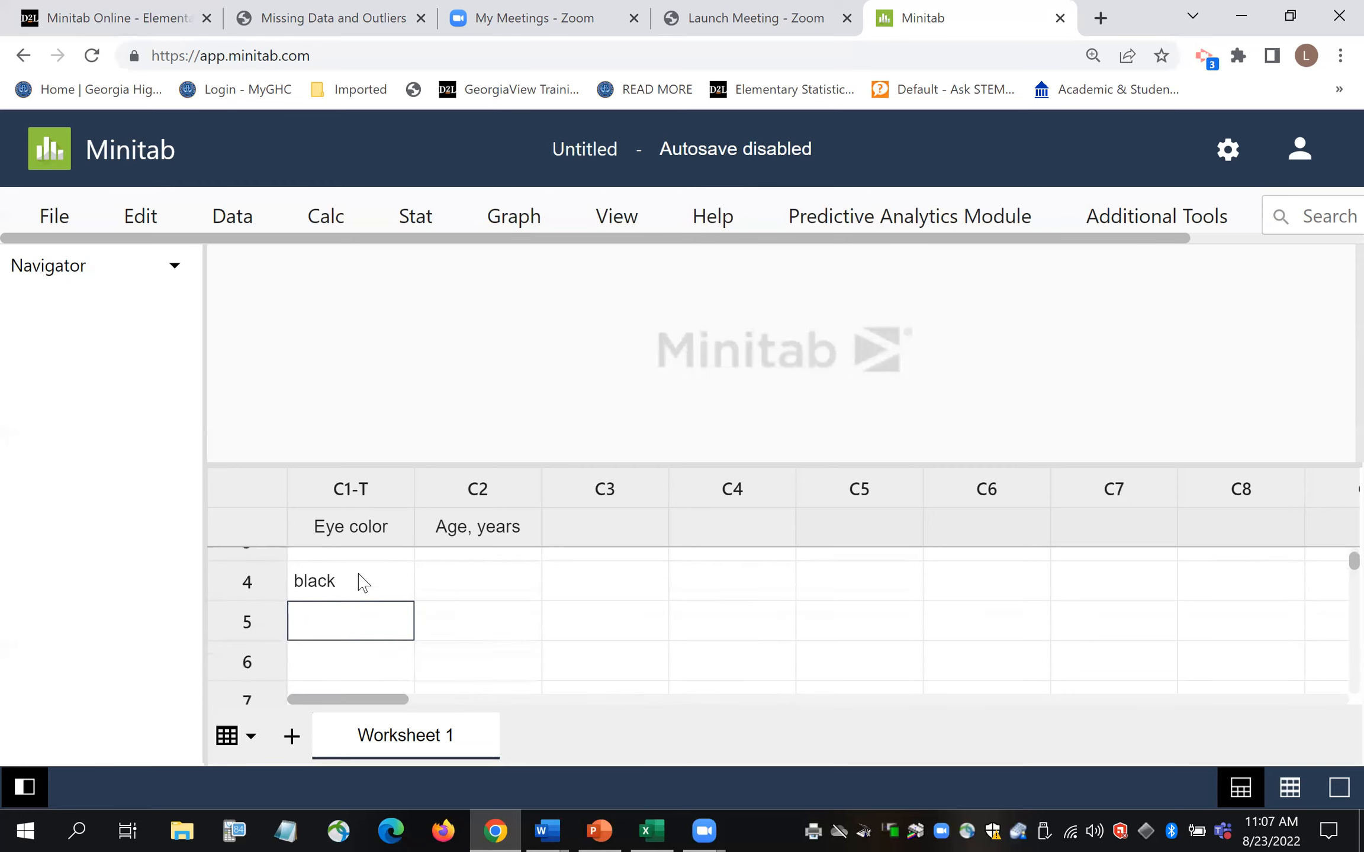
text(green)
key(Return)
text(blue)
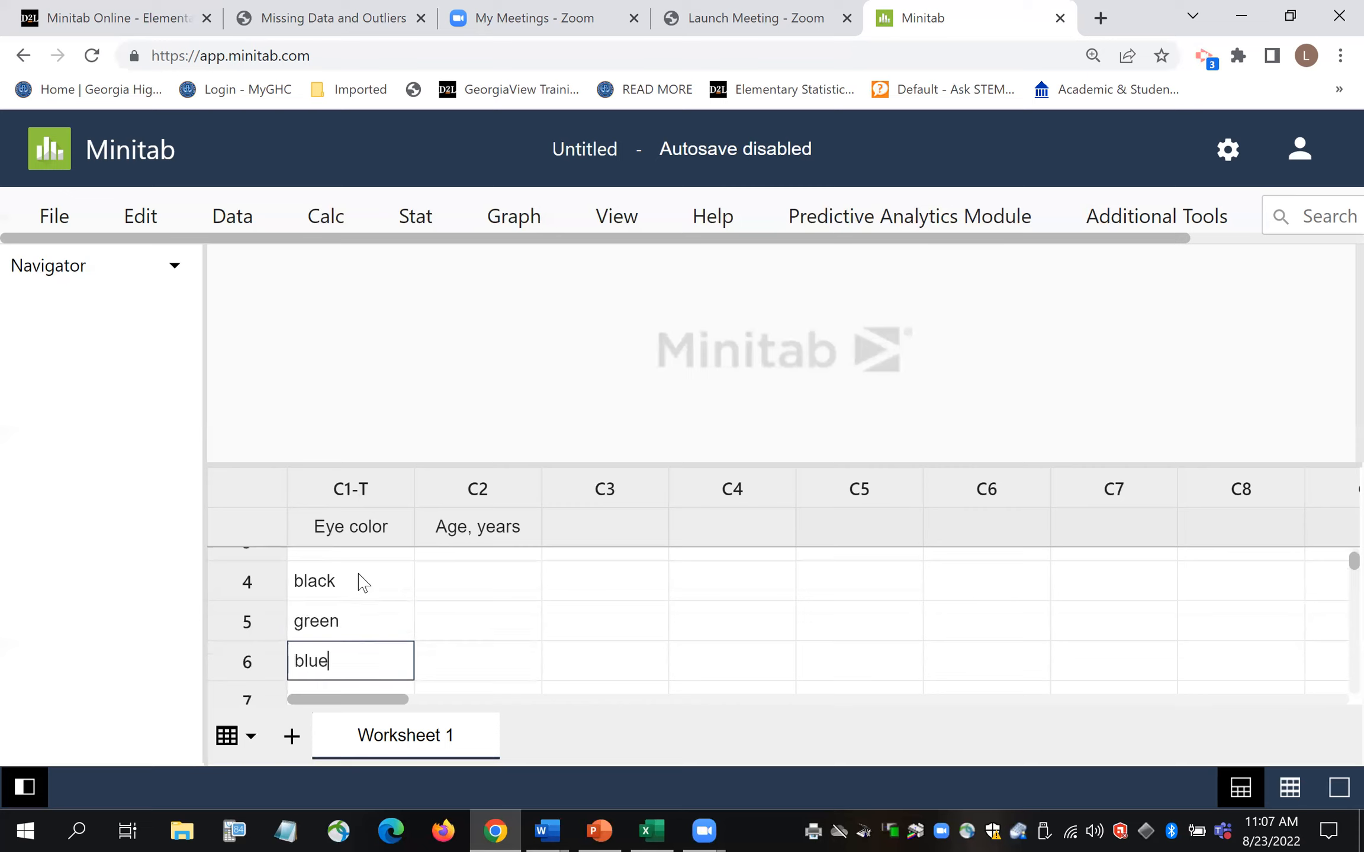
key(Return)
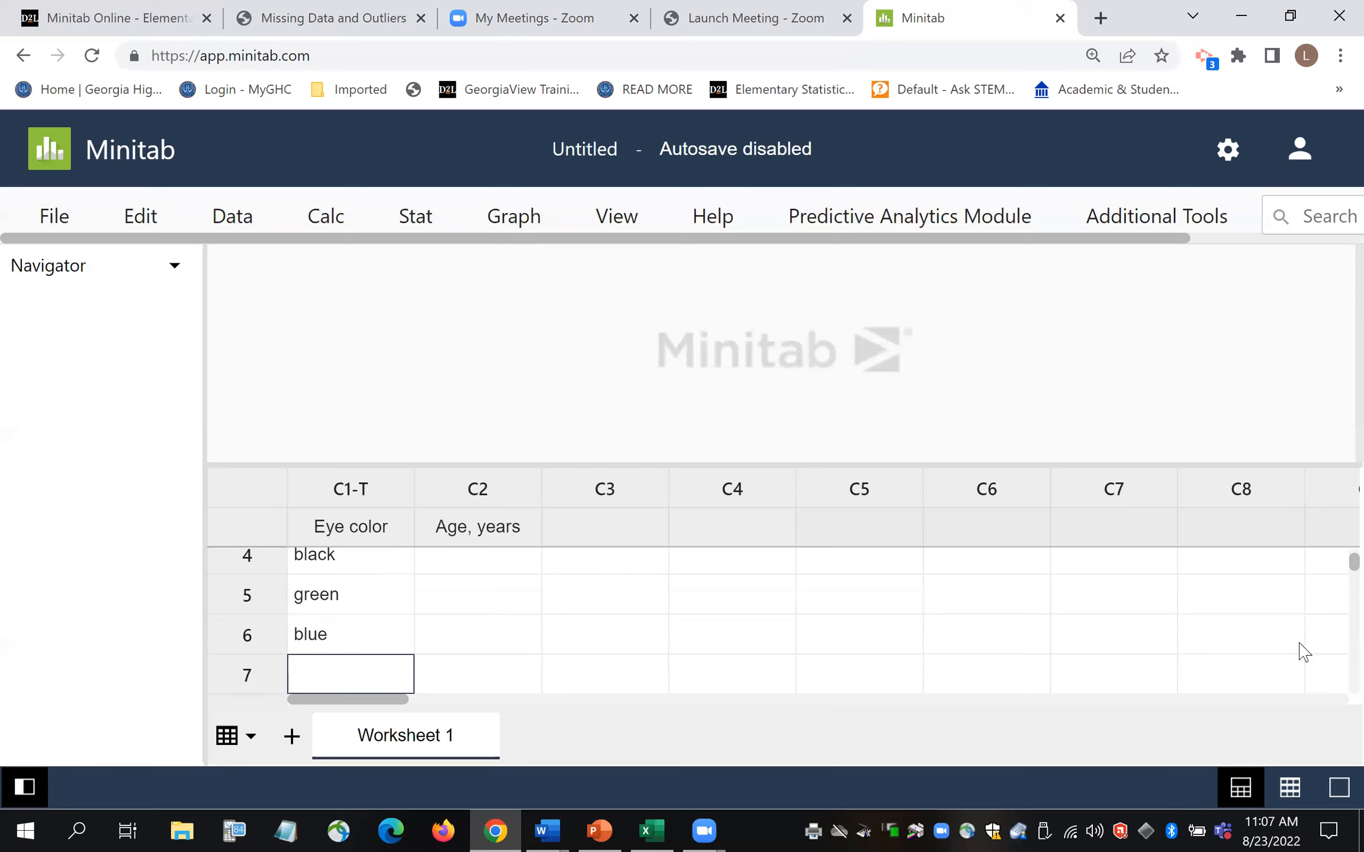
drag(1330, 561, 375, 566)
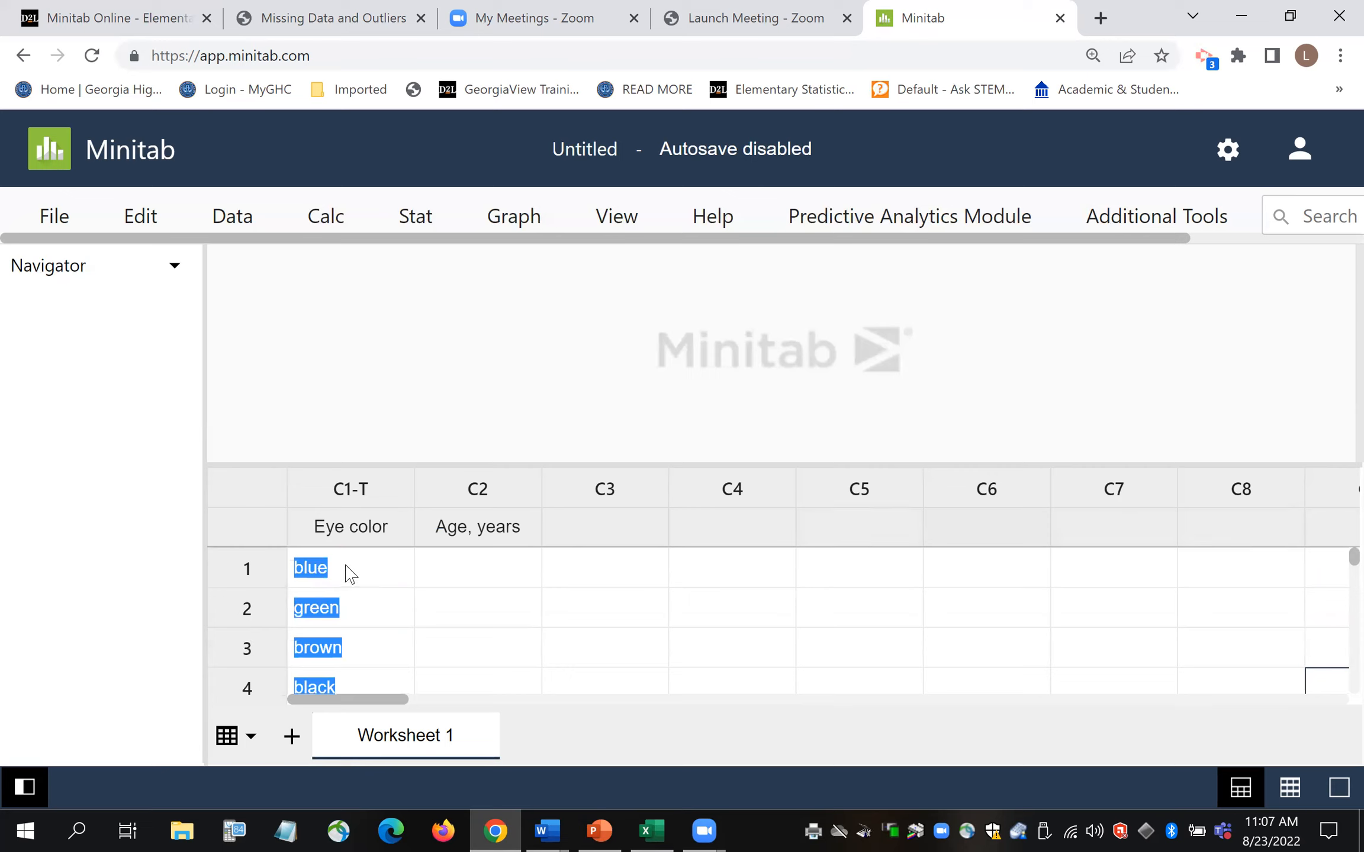
click(356, 585)
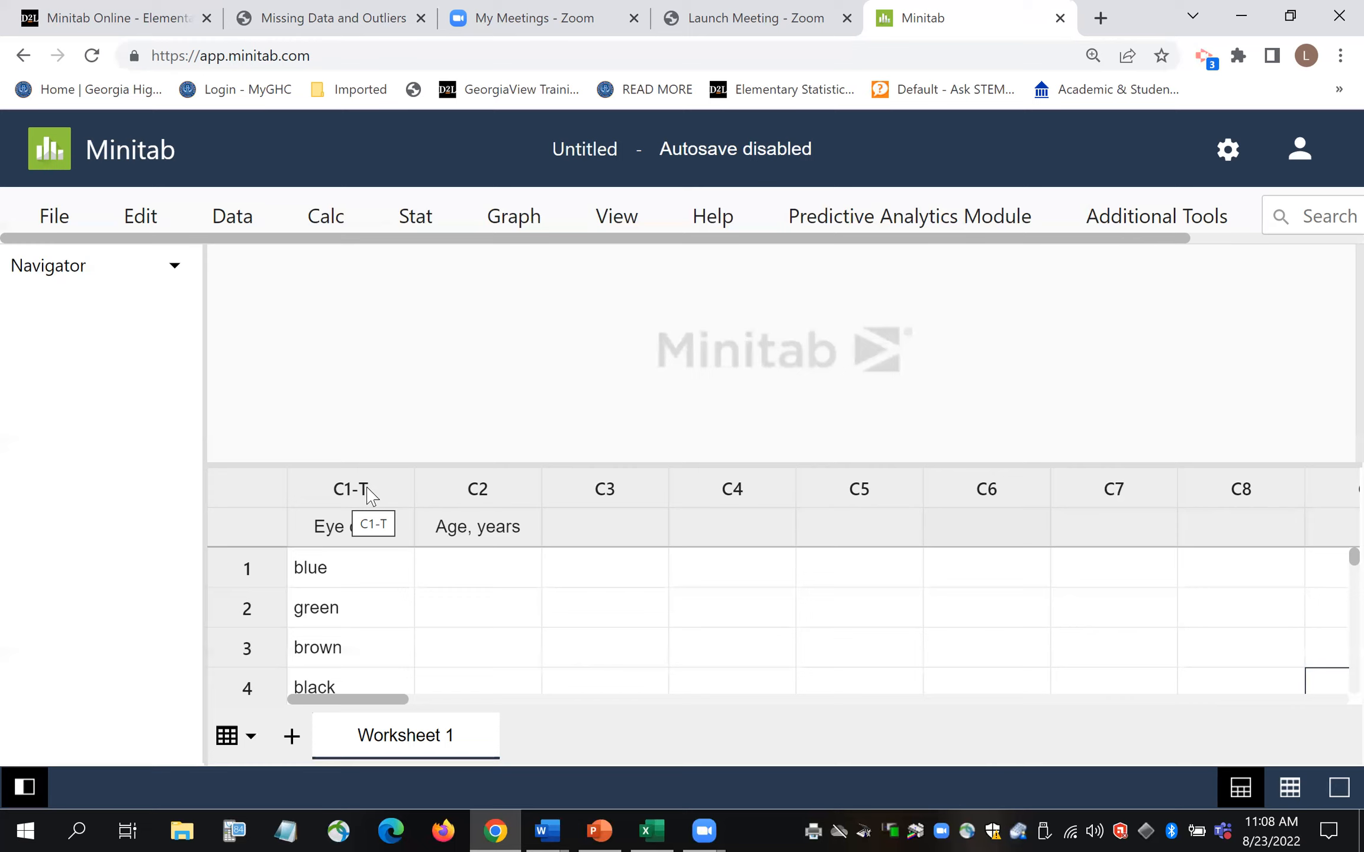
click(500, 577)
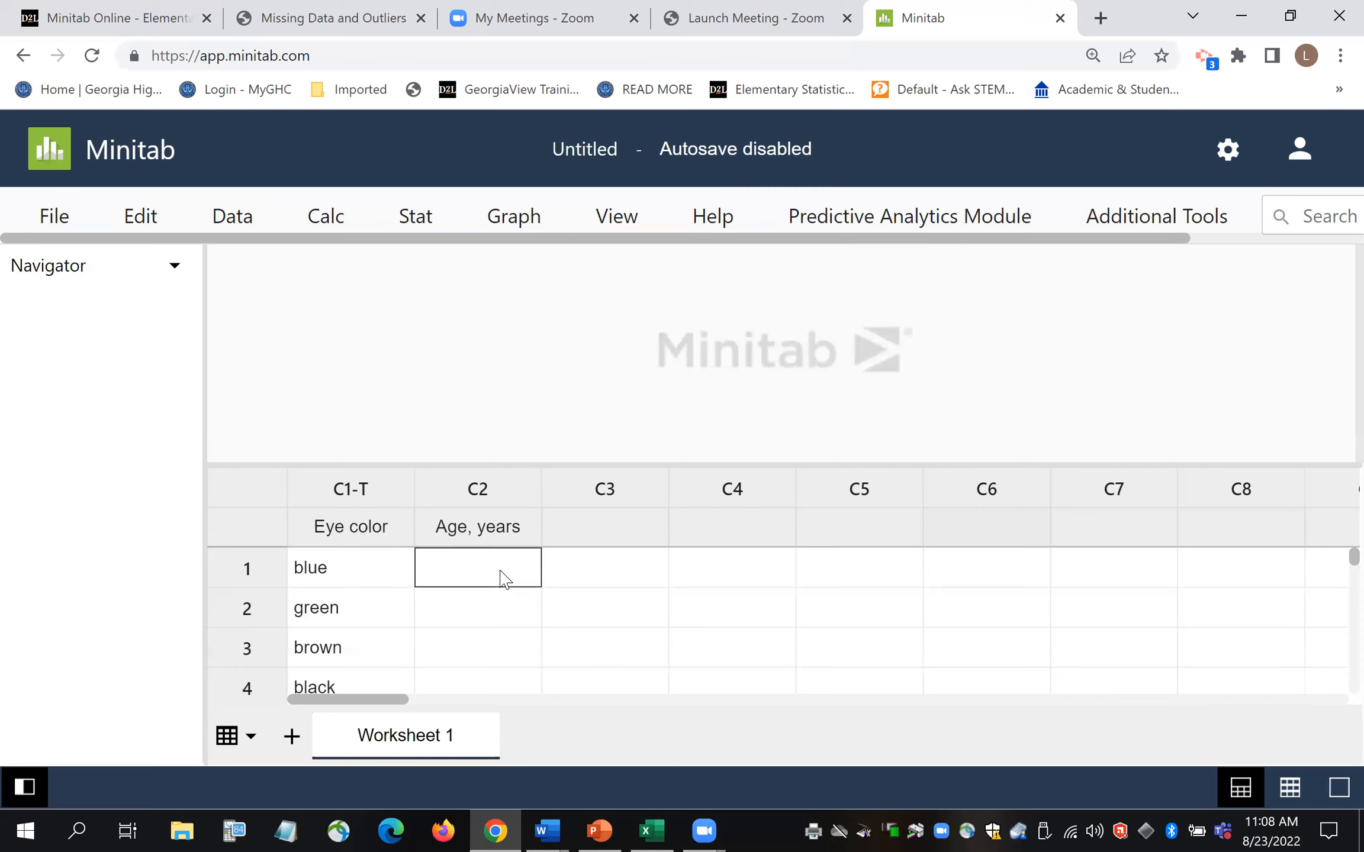
- Fill Age, years rows 1–4 with 23, 42, 18 and 20
text(23)
key(Return)
text(42)
key(Return)
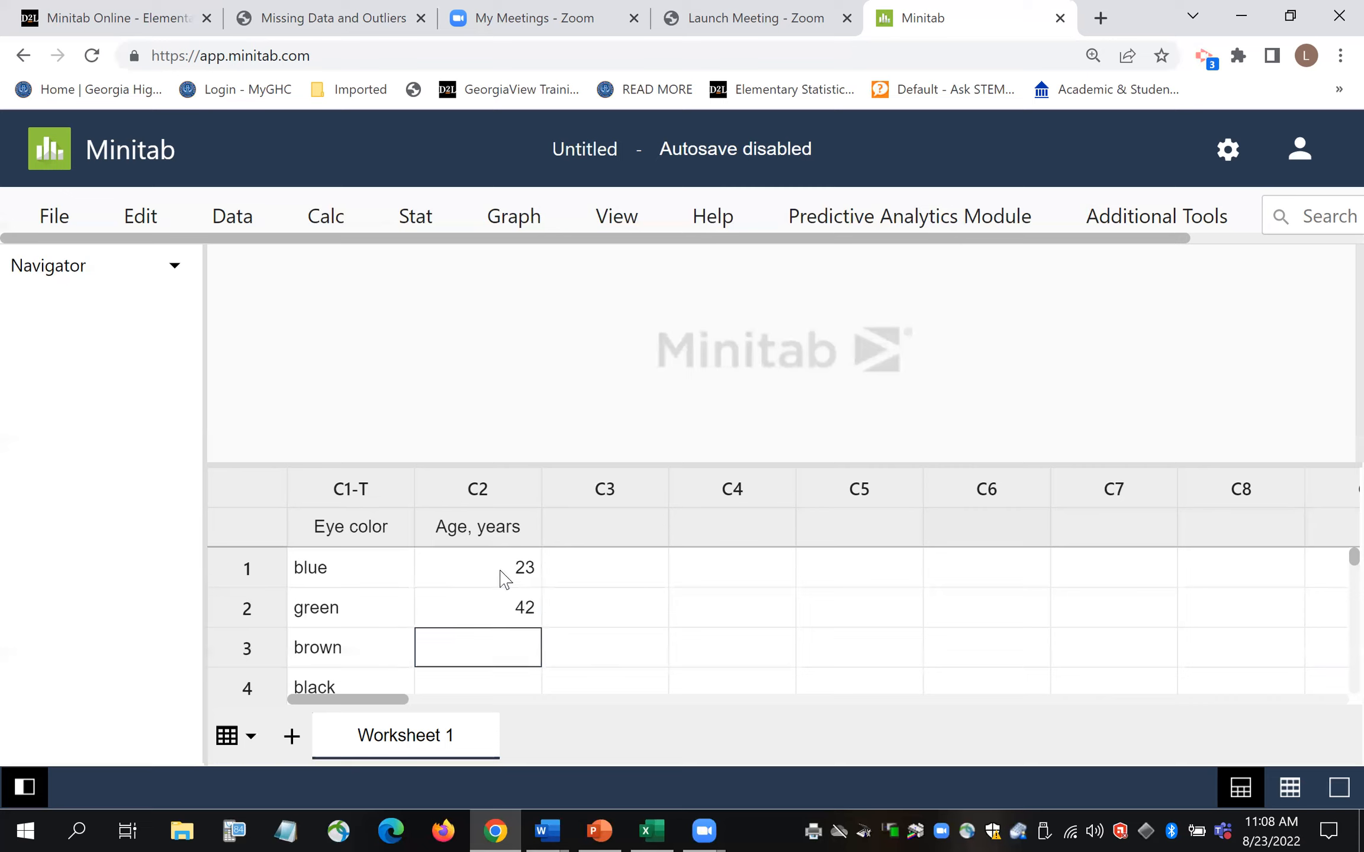
text(18)
key(Return)
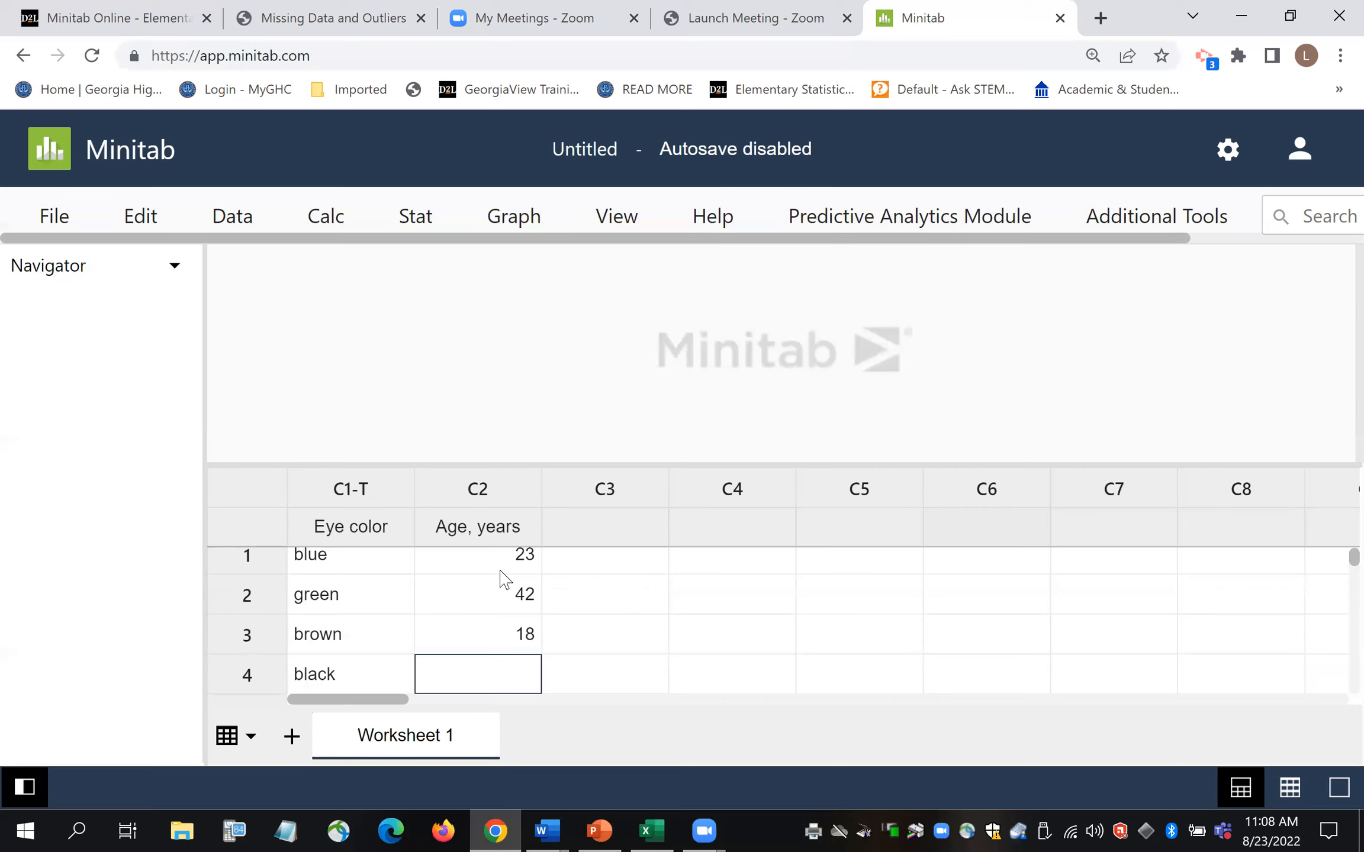
key(Return)
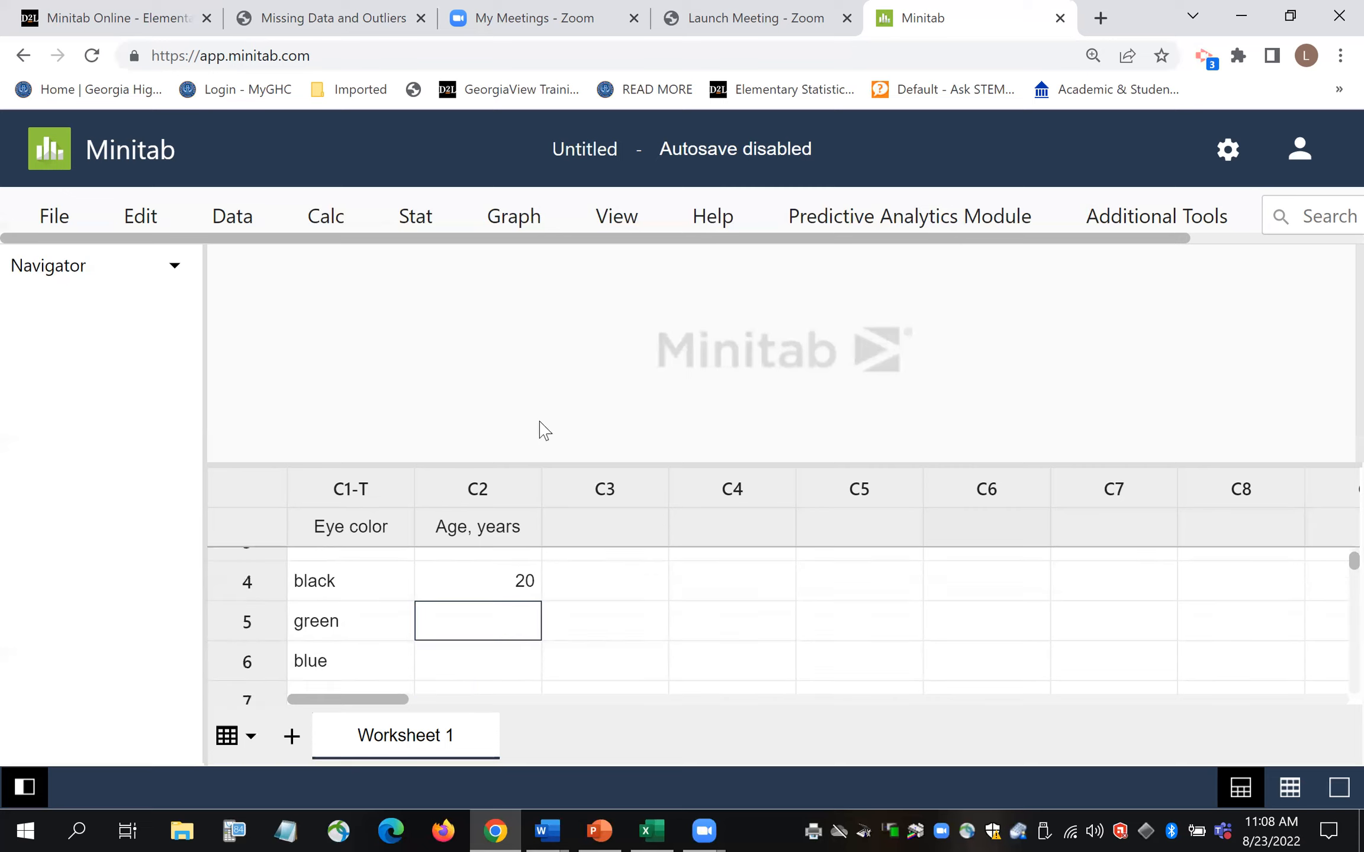
scroll(1334, 562, up, 2)
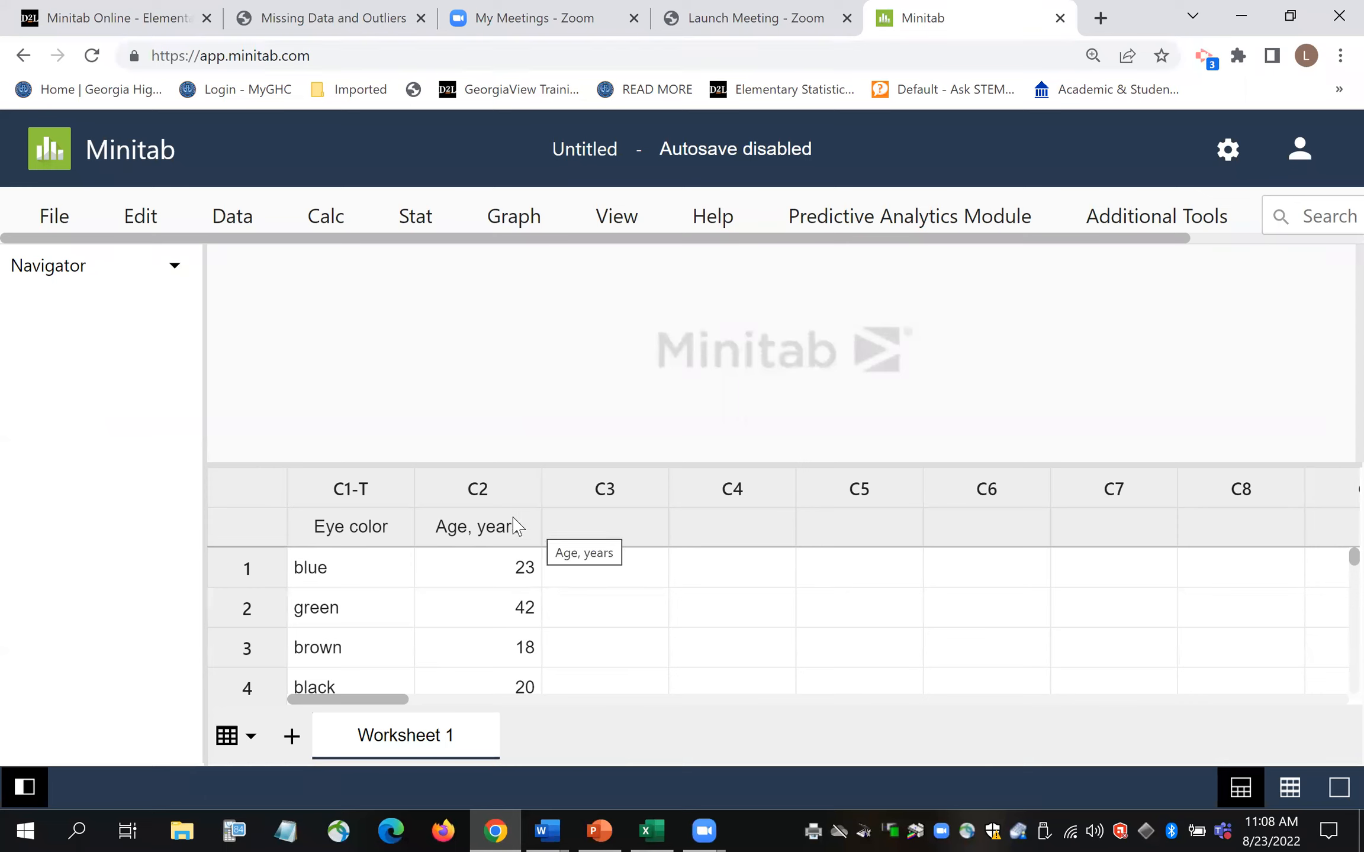
scroll(1332, 563, down, 3)
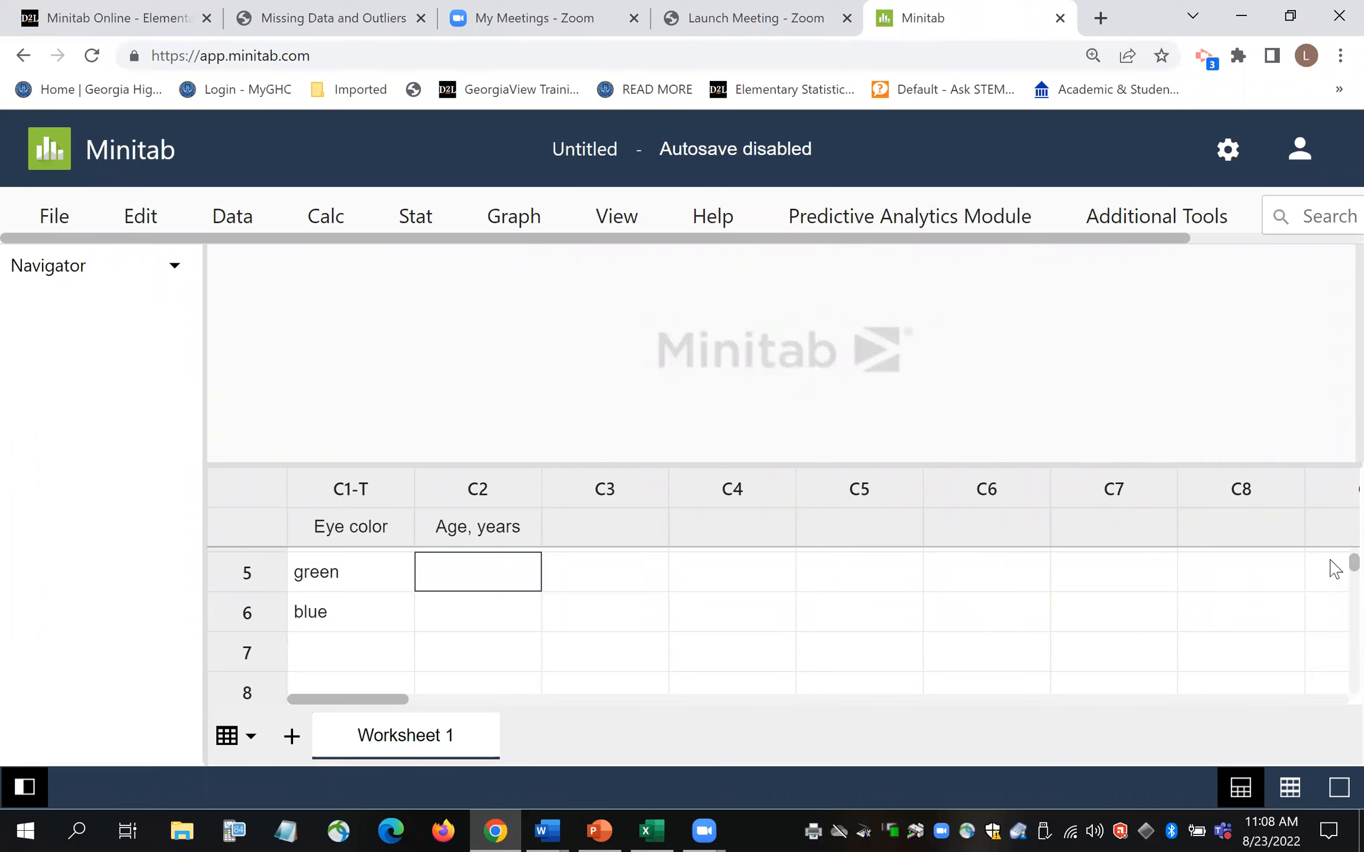
scroll(1335, 568, up, 1)
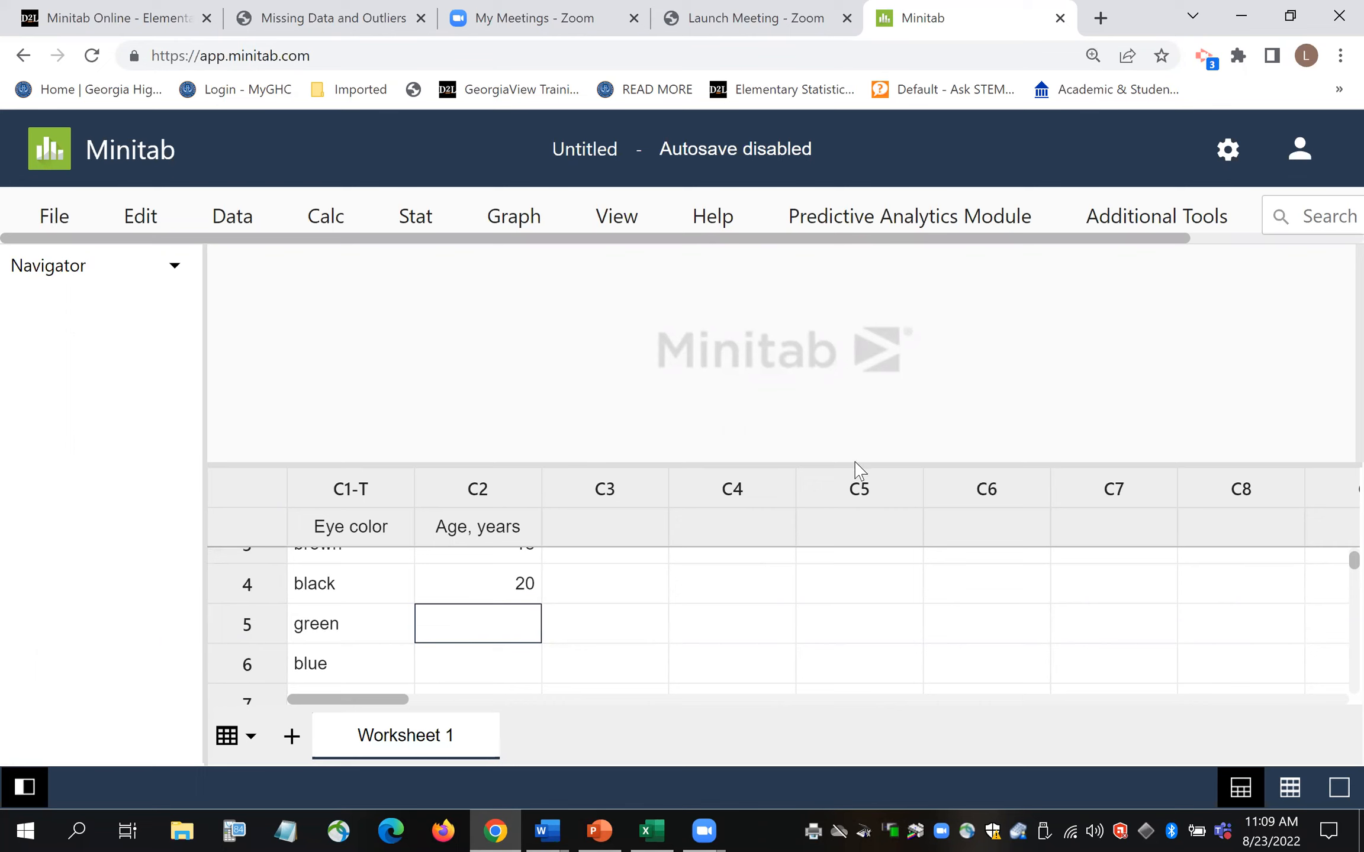
drag(834, 464, 893, 373)
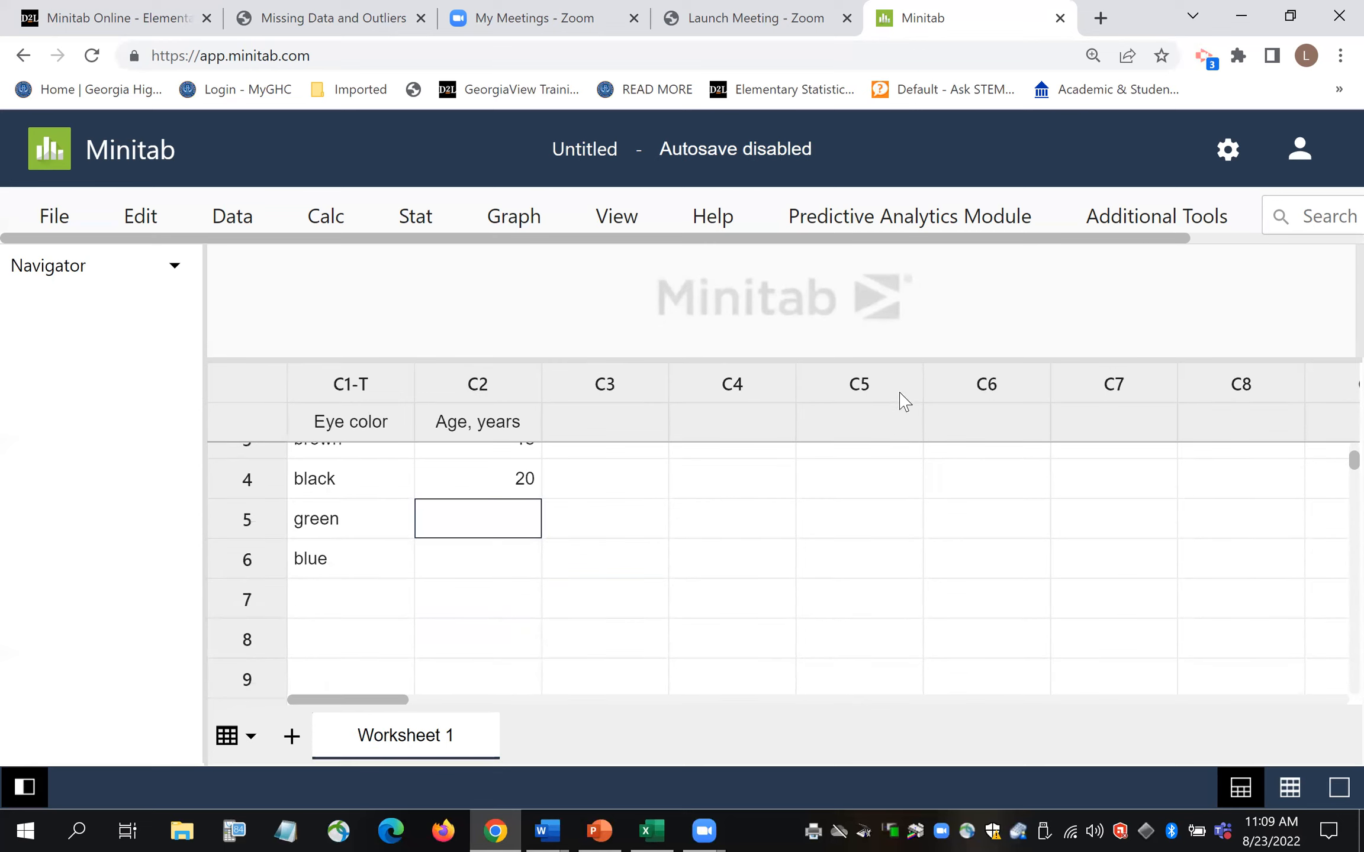
- Scroll the worksheet grid back to the top to show rows 1–4
scroll(1332, 462, up, 3)
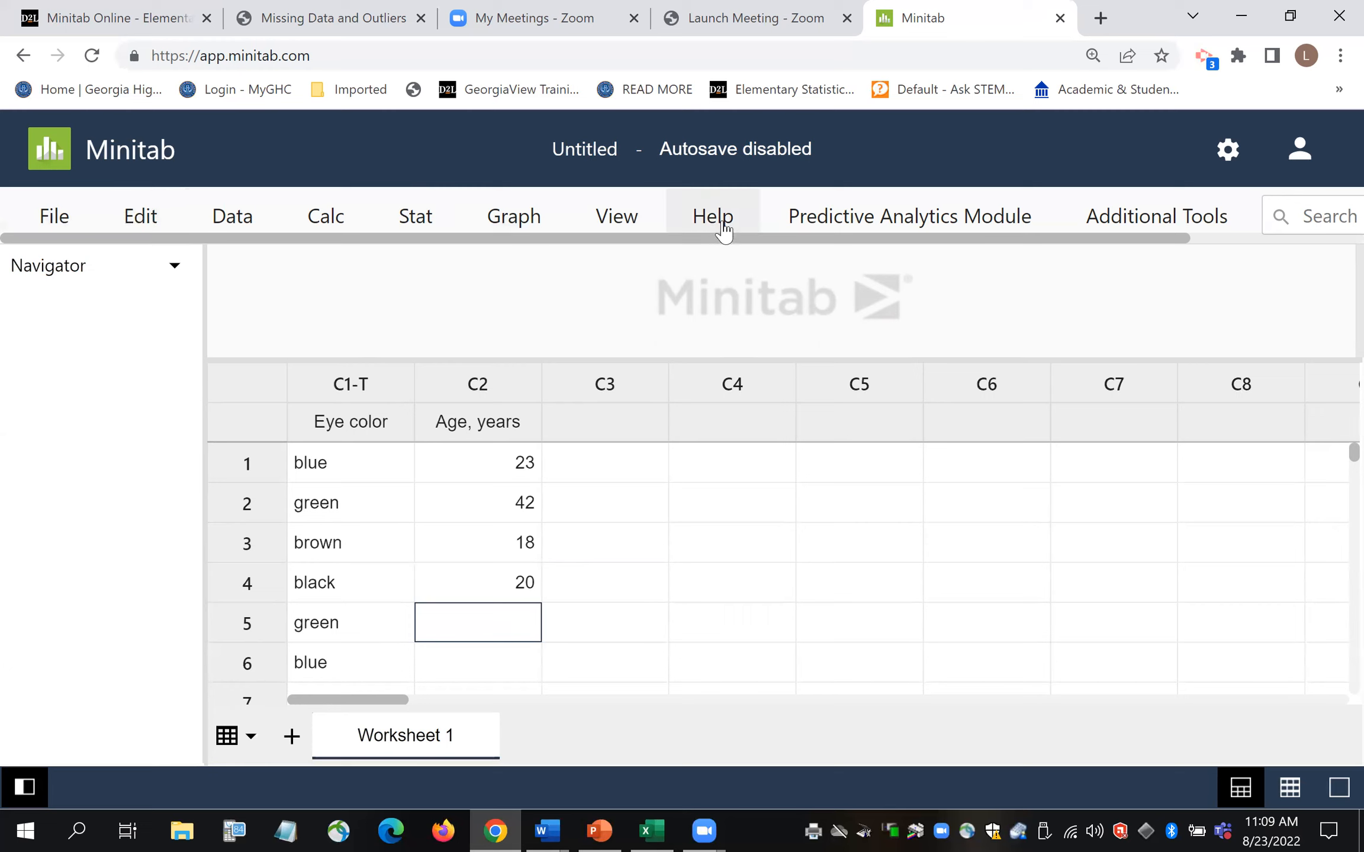
- Look through the File, Edit, Data, Calc and Stat menus, then show File > New choices
click(55, 220)
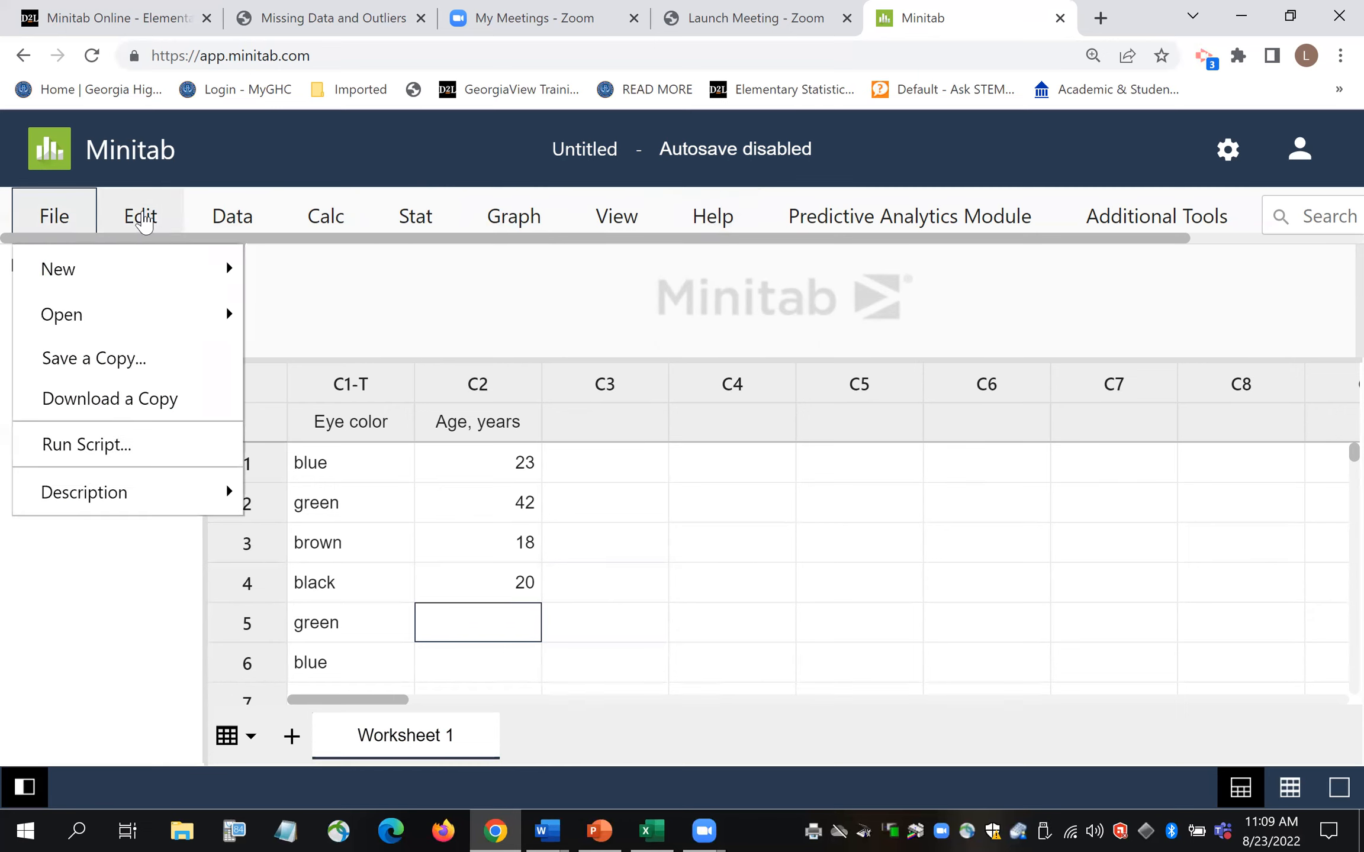
click(142, 219)
click(142, 219)
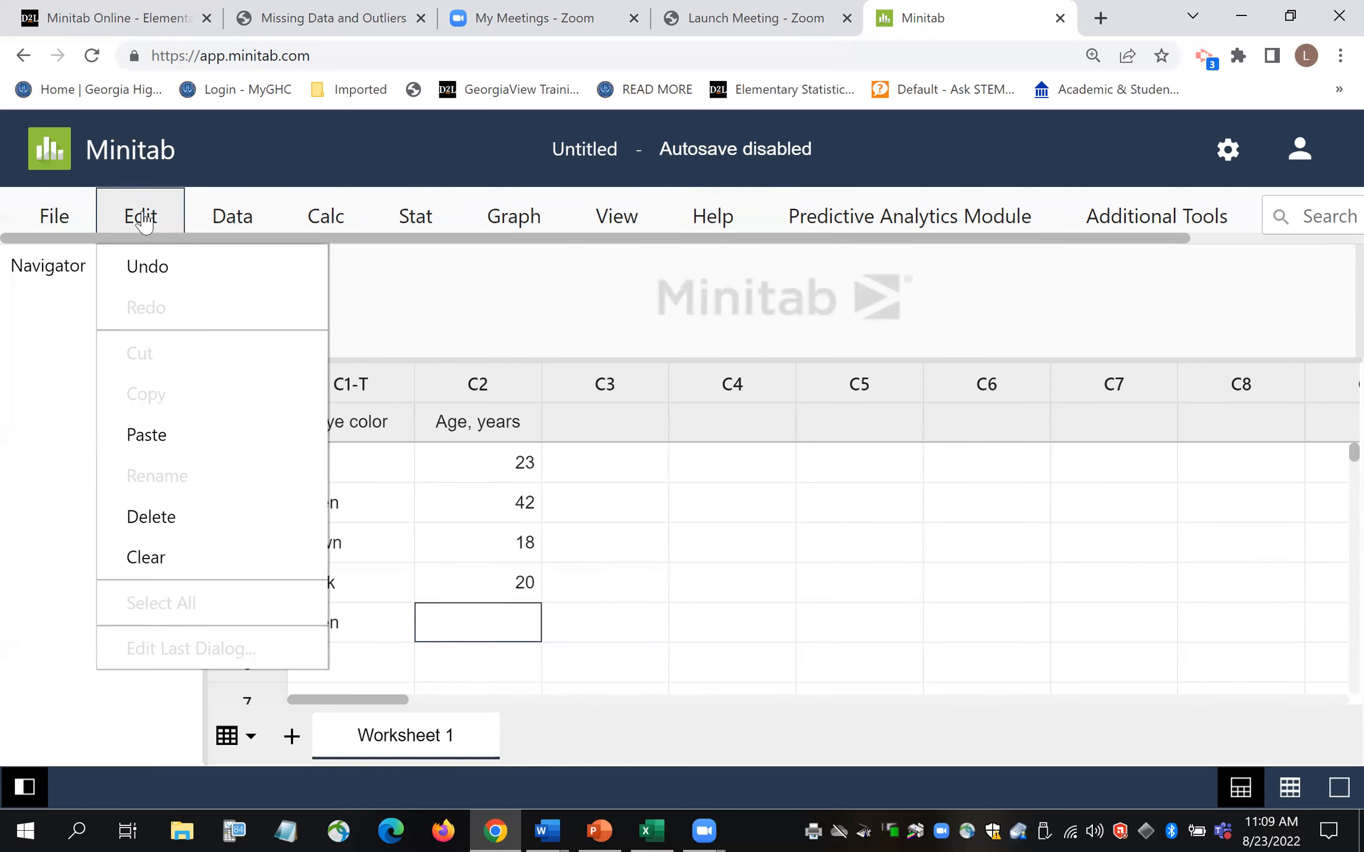
click(236, 220)
click(236, 220)
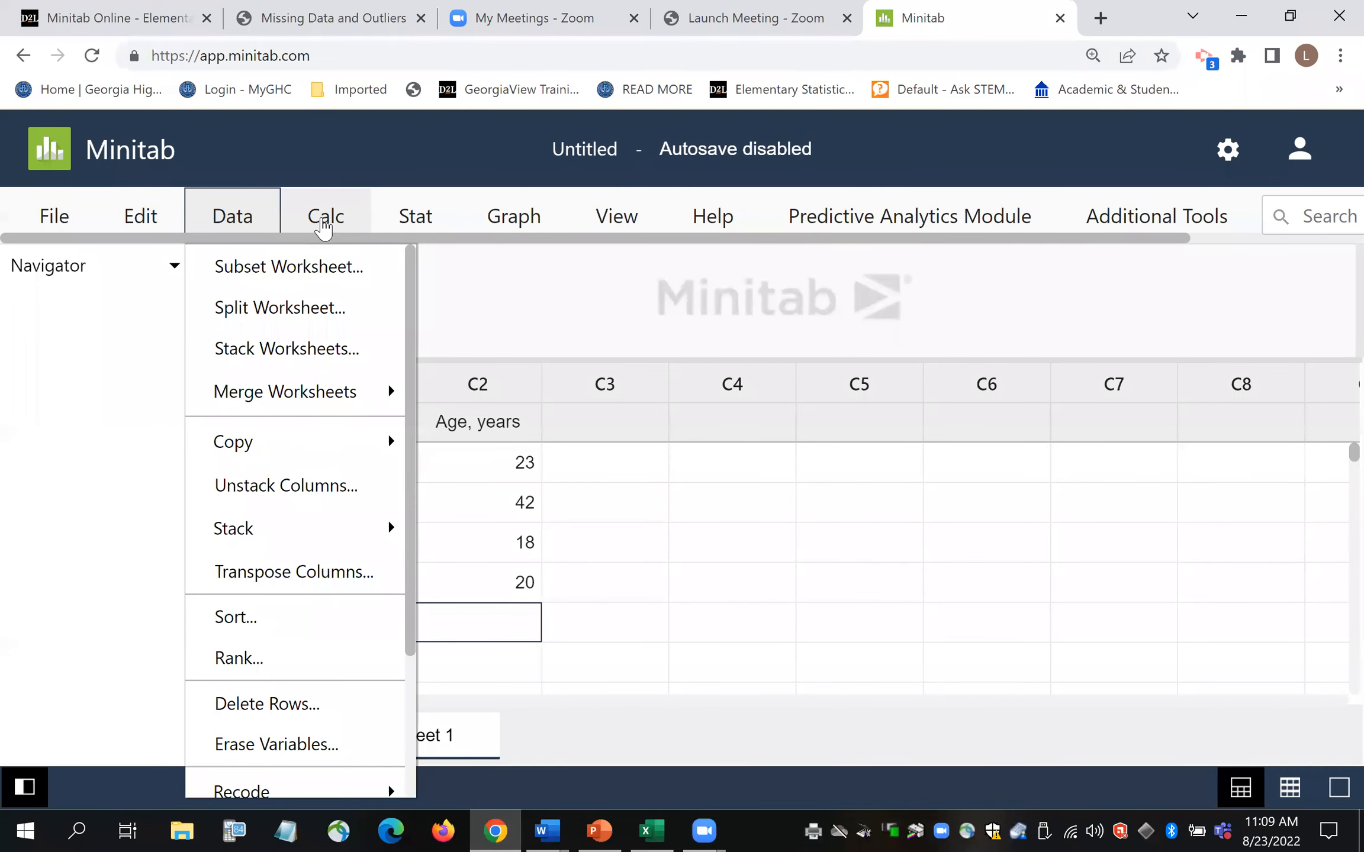
click(324, 225)
click(414, 222)
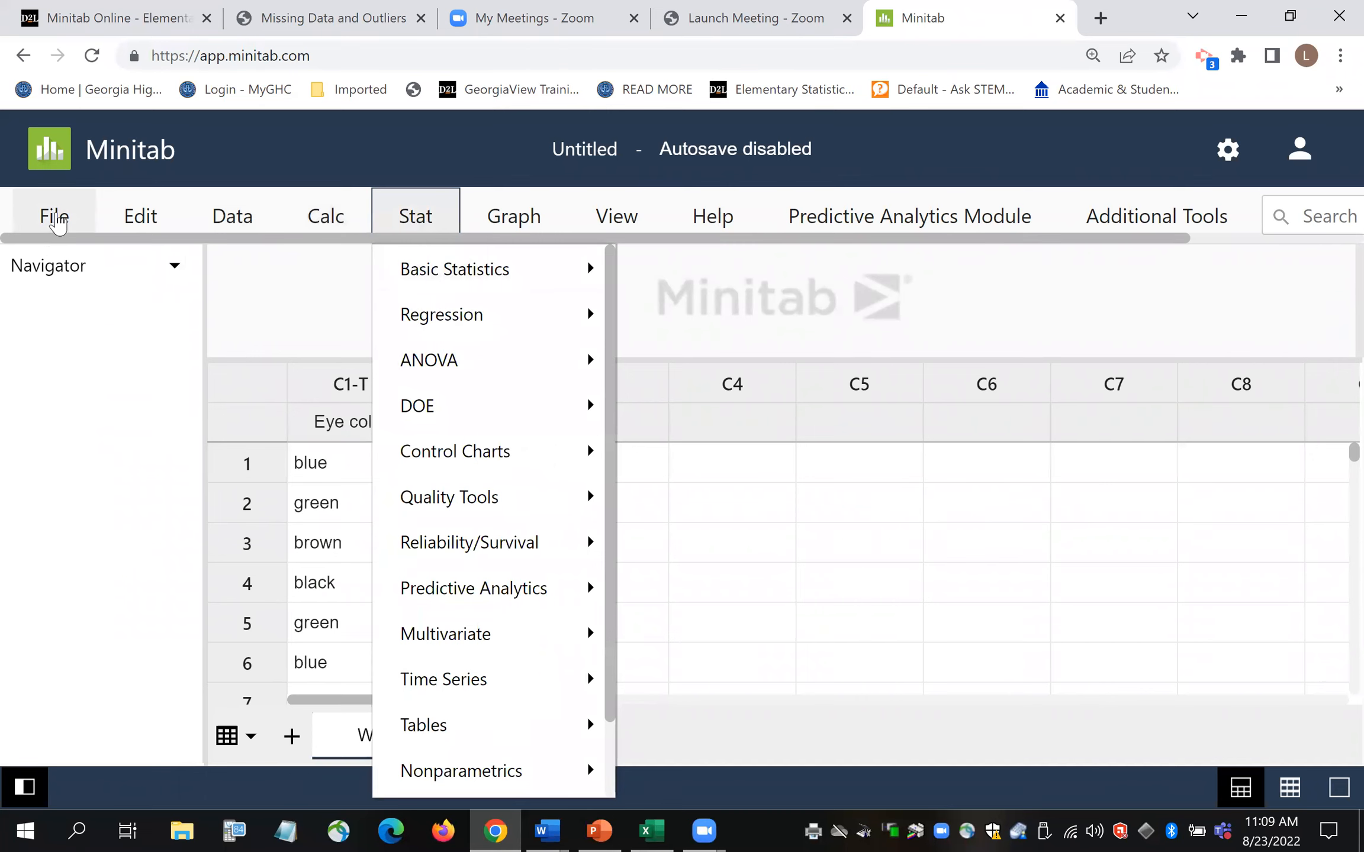
click(56, 224)
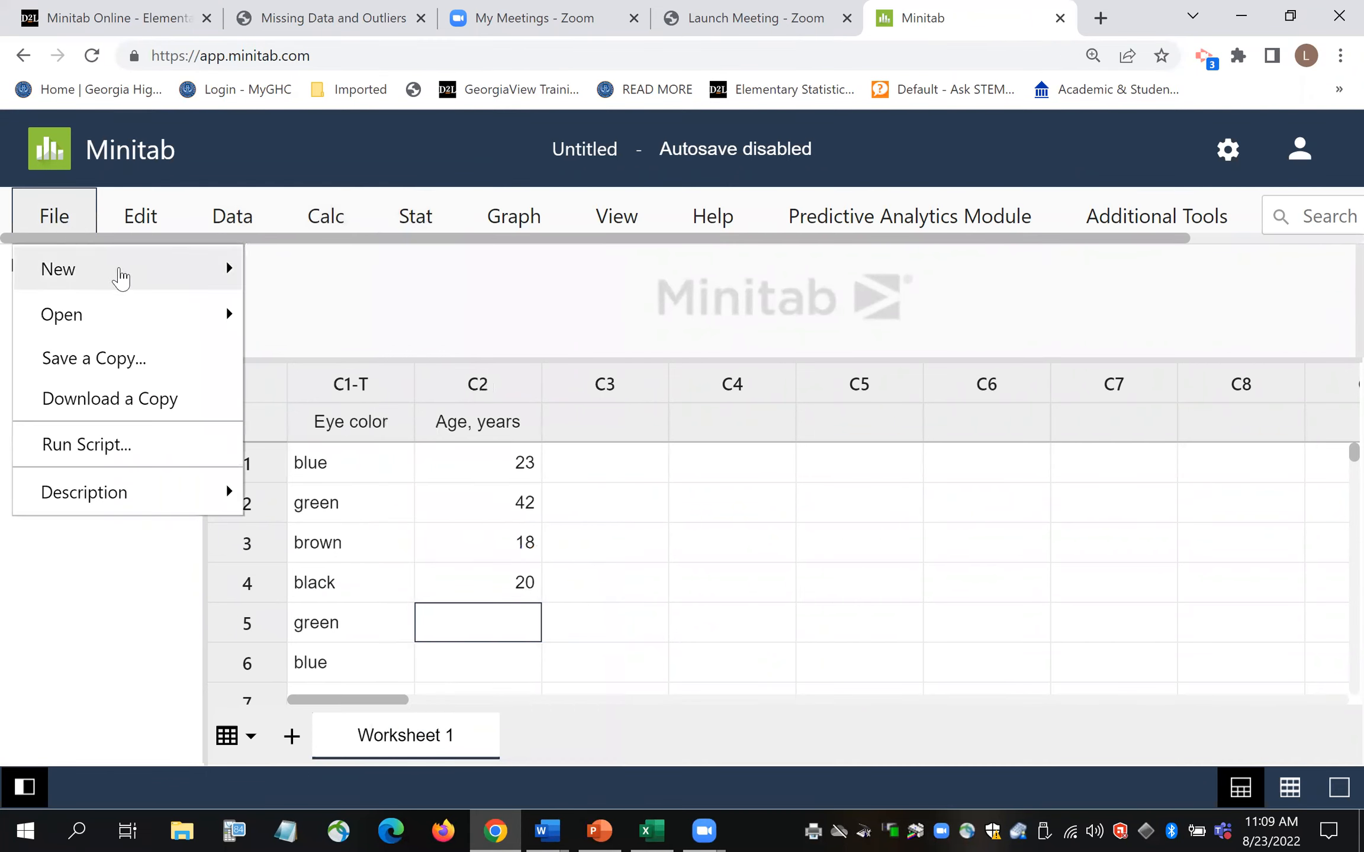
click(121, 278)
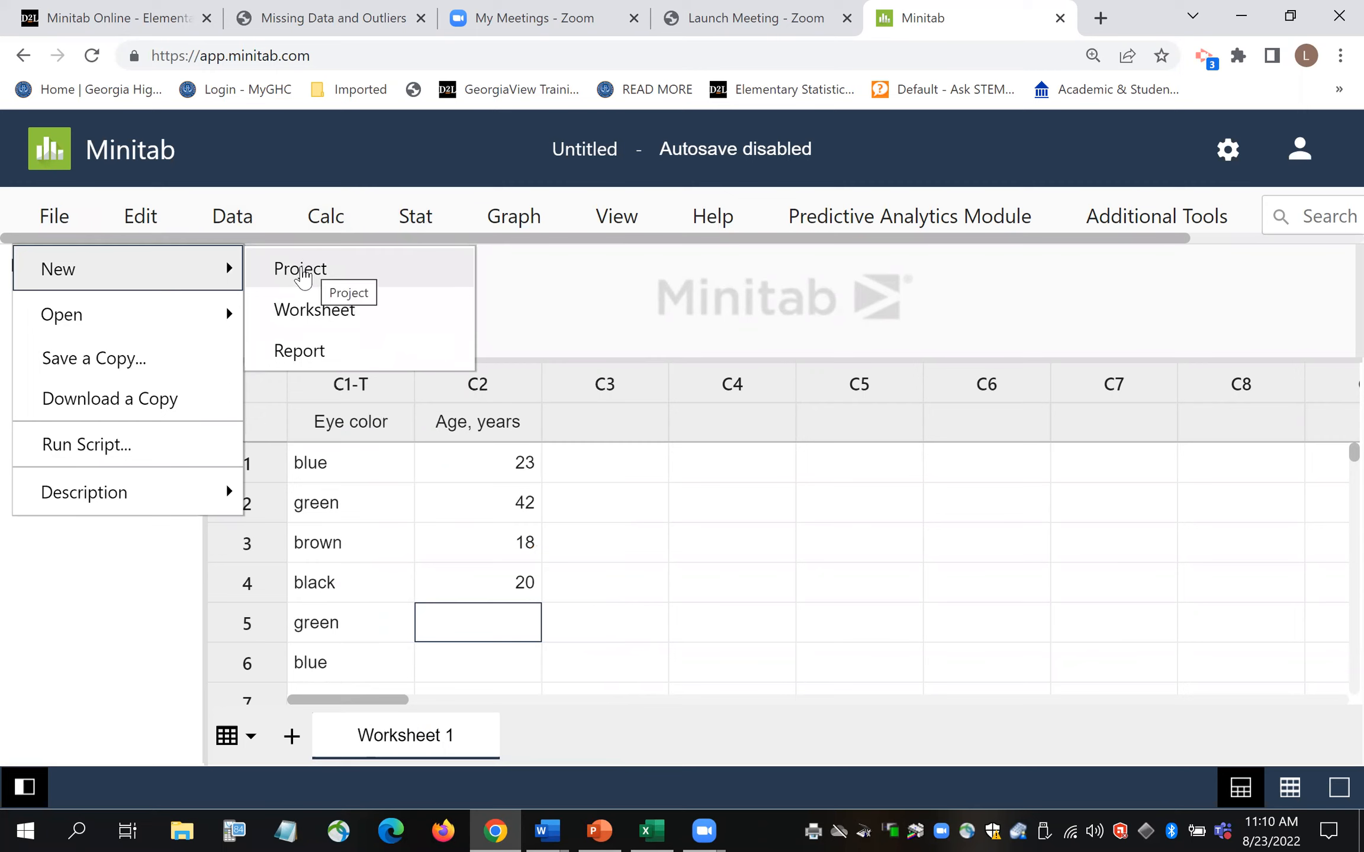
- Start a new blank Minitab project, enlarge the output pane, and go back to the course page
click(302, 273)
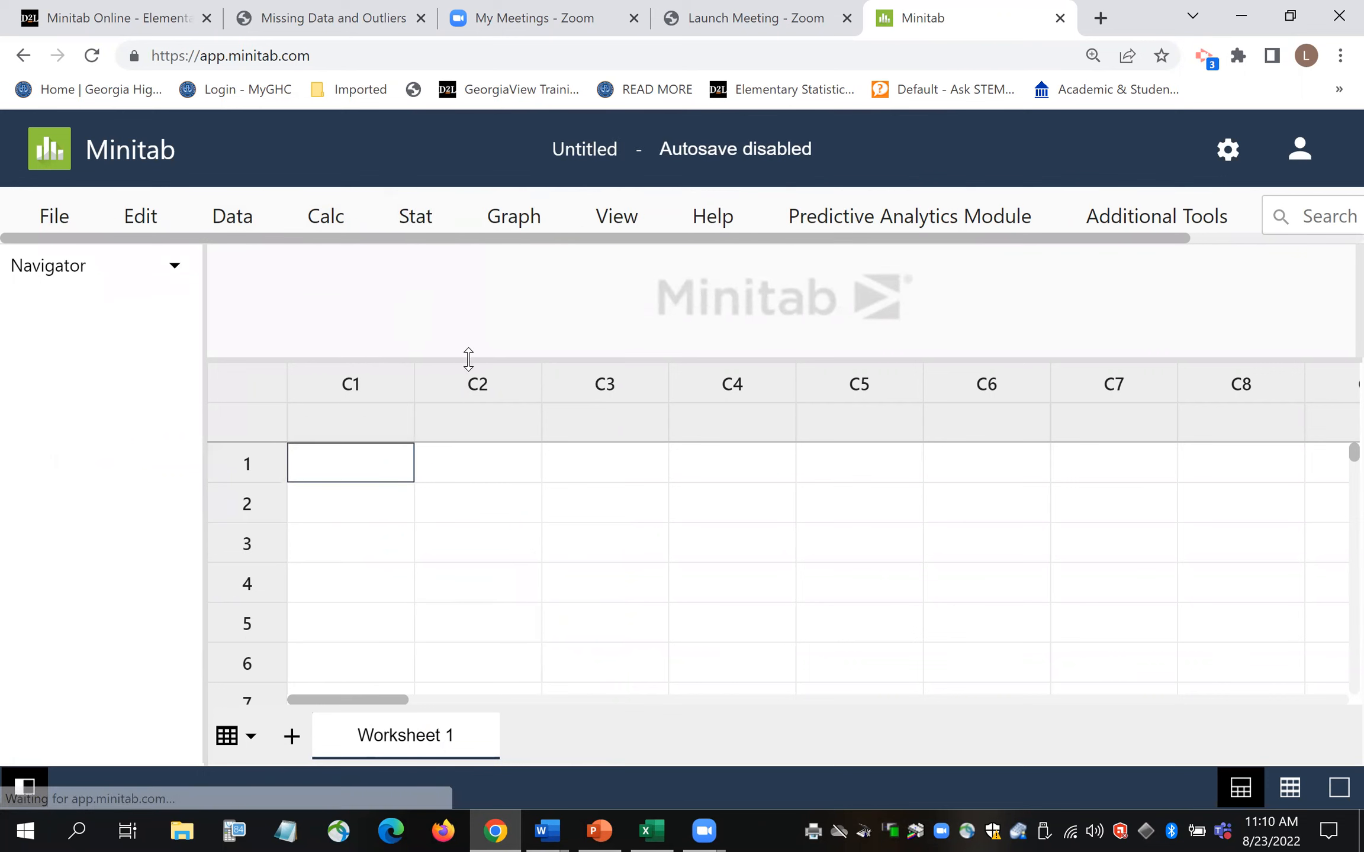
drag(500, 357, 504, 498)
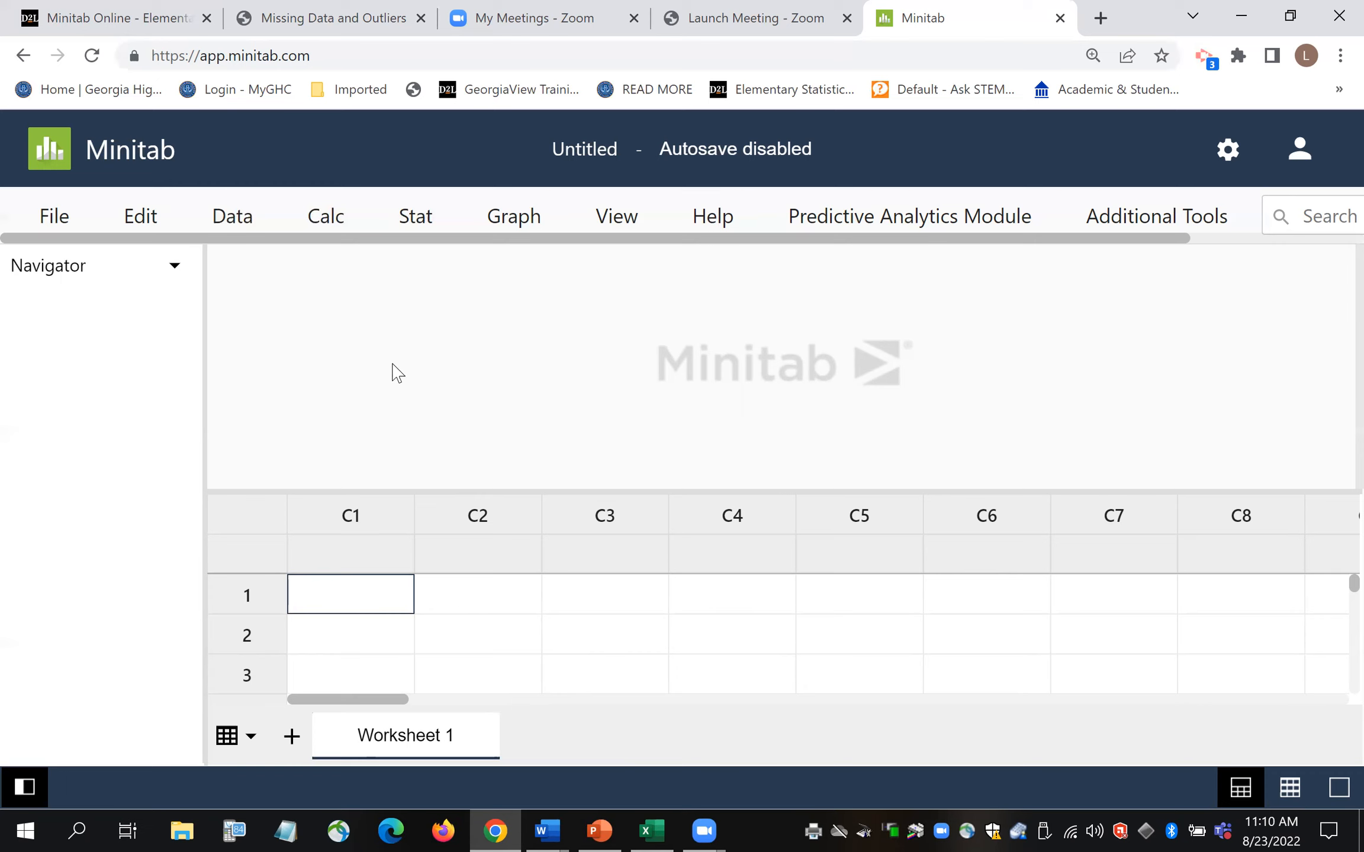
click(130, 23)
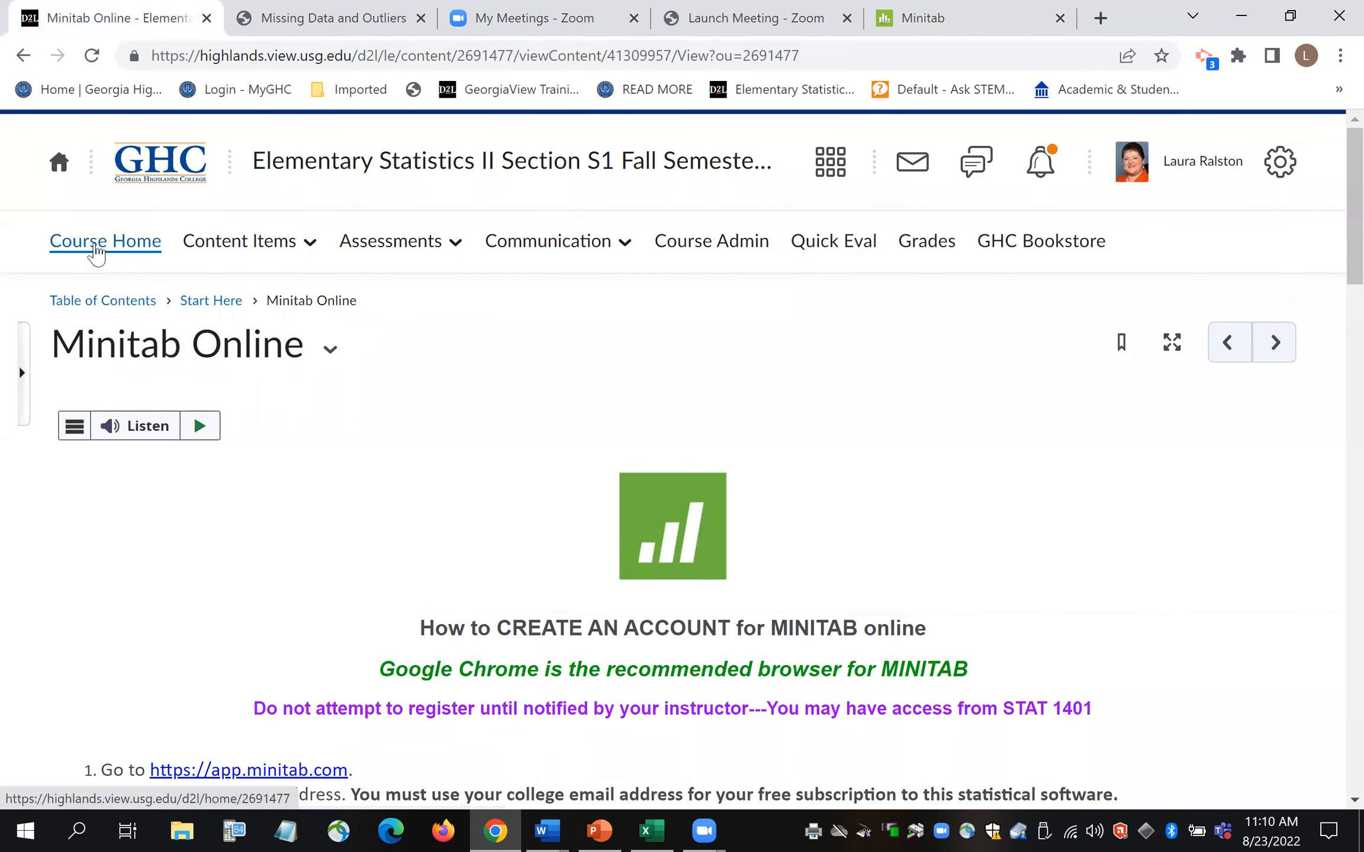
- Go from the course homepage into STAT 2401 Module One's Descriptive Statistics, Missing Data and Outliers lesson
click(97, 258)
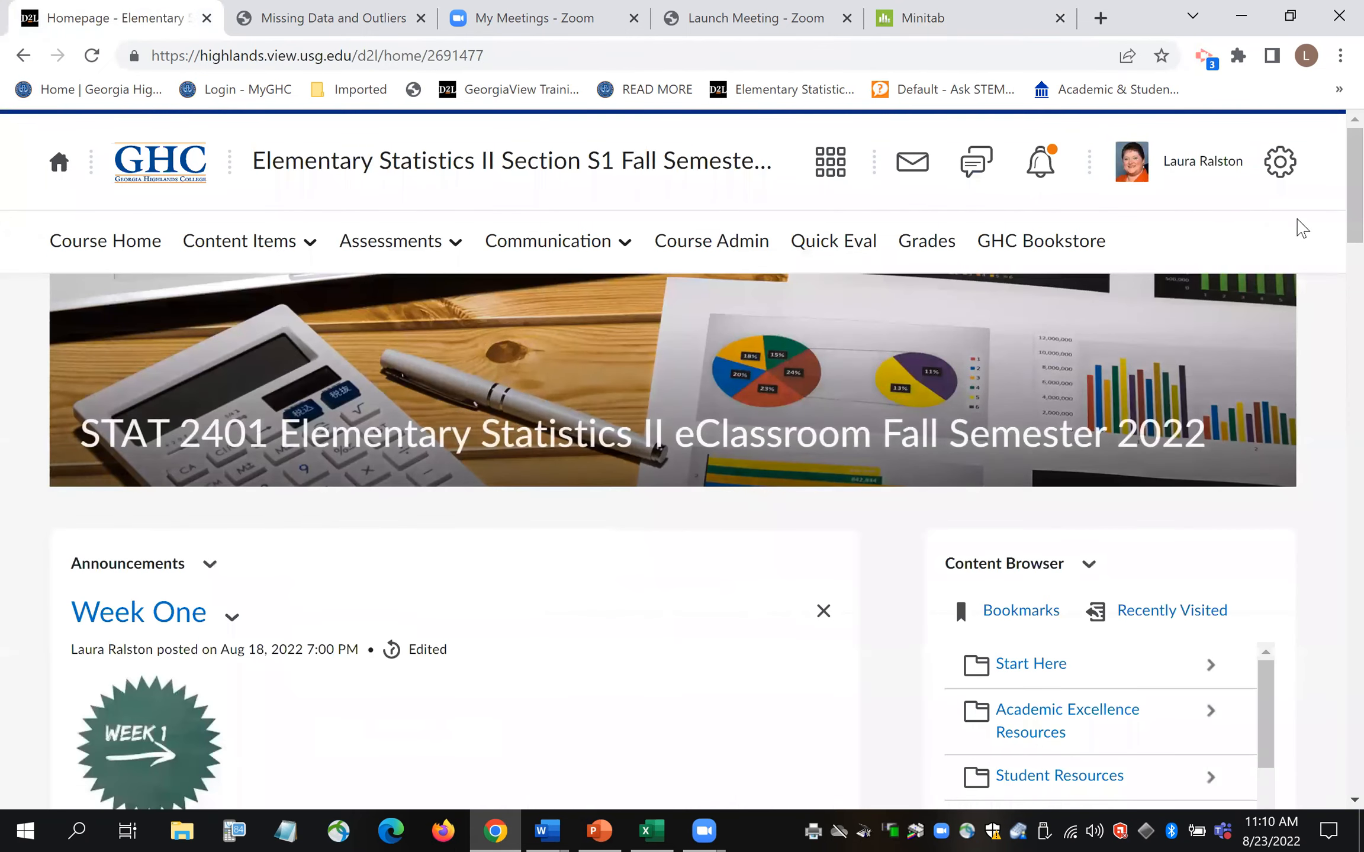
drag(1354, 228, 1335, 278)
drag(1270, 382, 1261, 459)
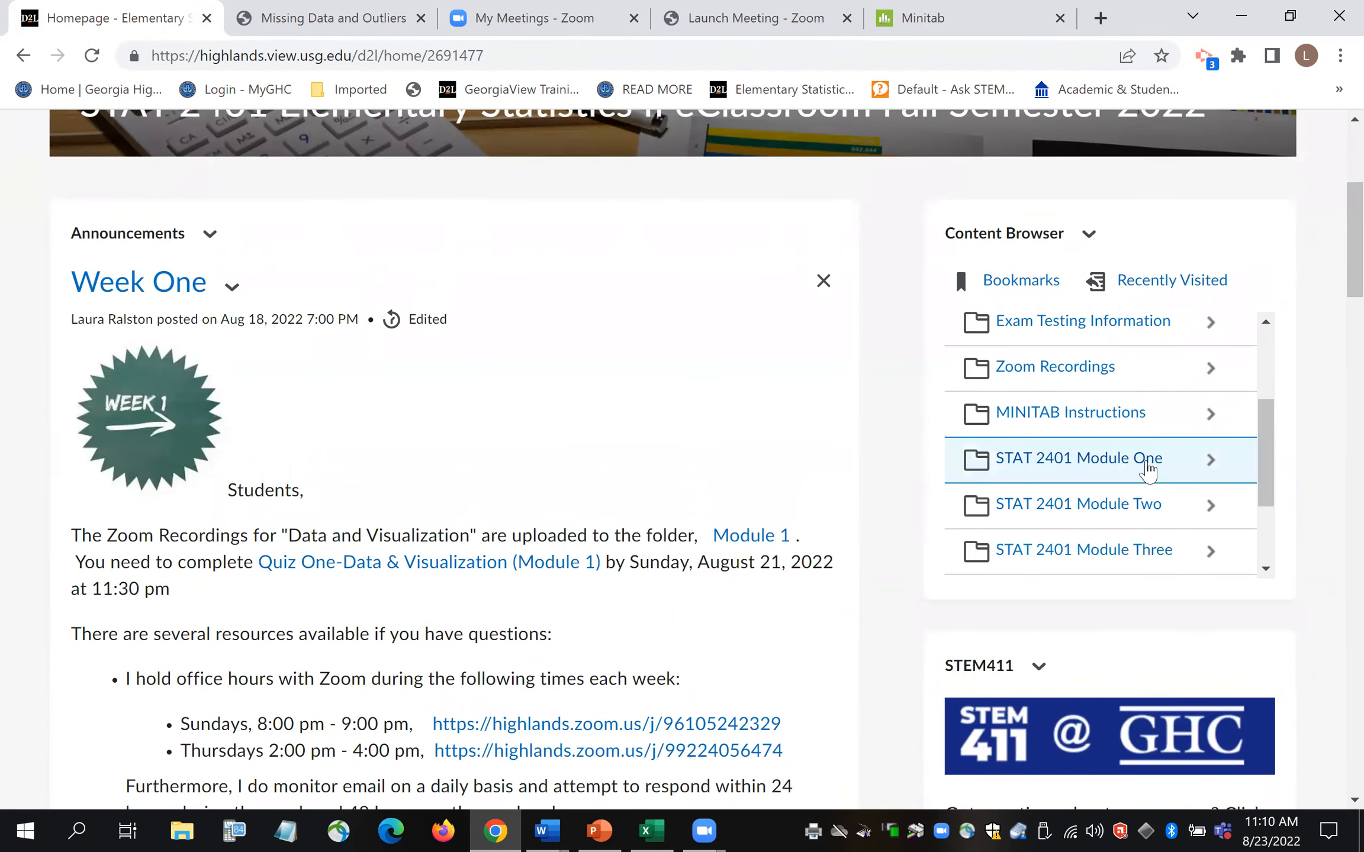
click(1144, 465)
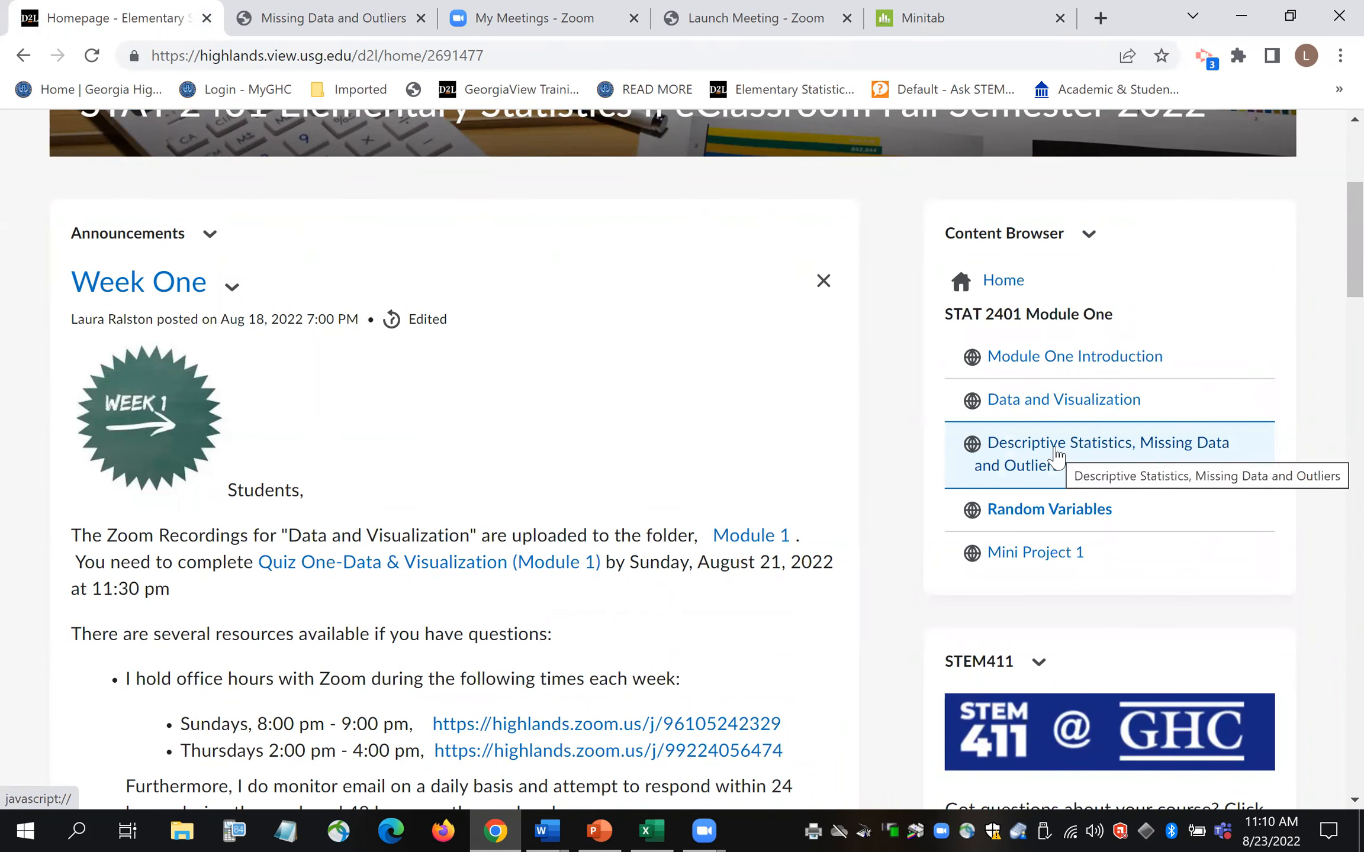
click(1057, 455)
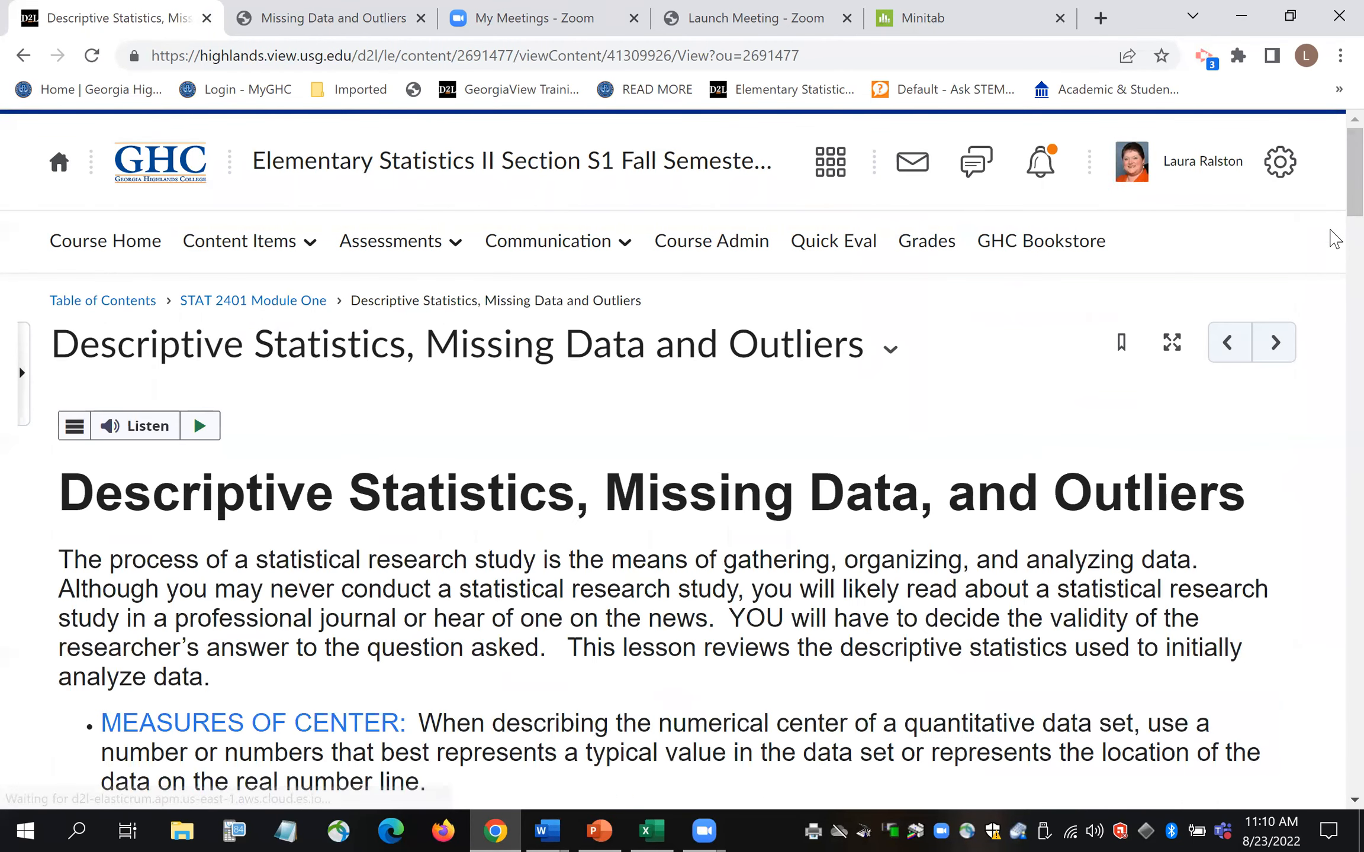
scroll(1334, 218, down, 2)
- Scroll down the lesson page to the Hospital Patient Data links in the PowerPoints section
scroll(1332, 236, down, 12)
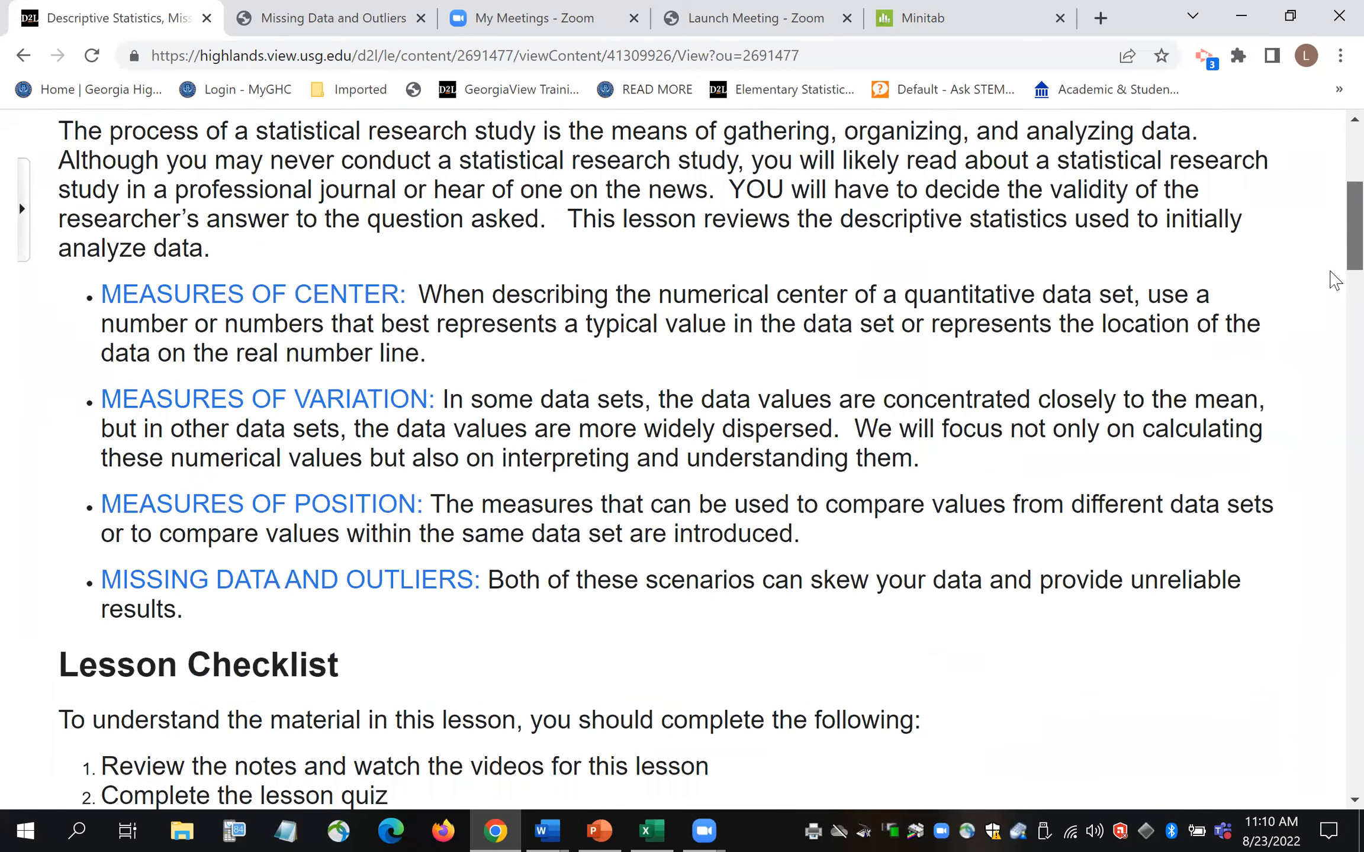
scroll(1332, 344, down, 4)
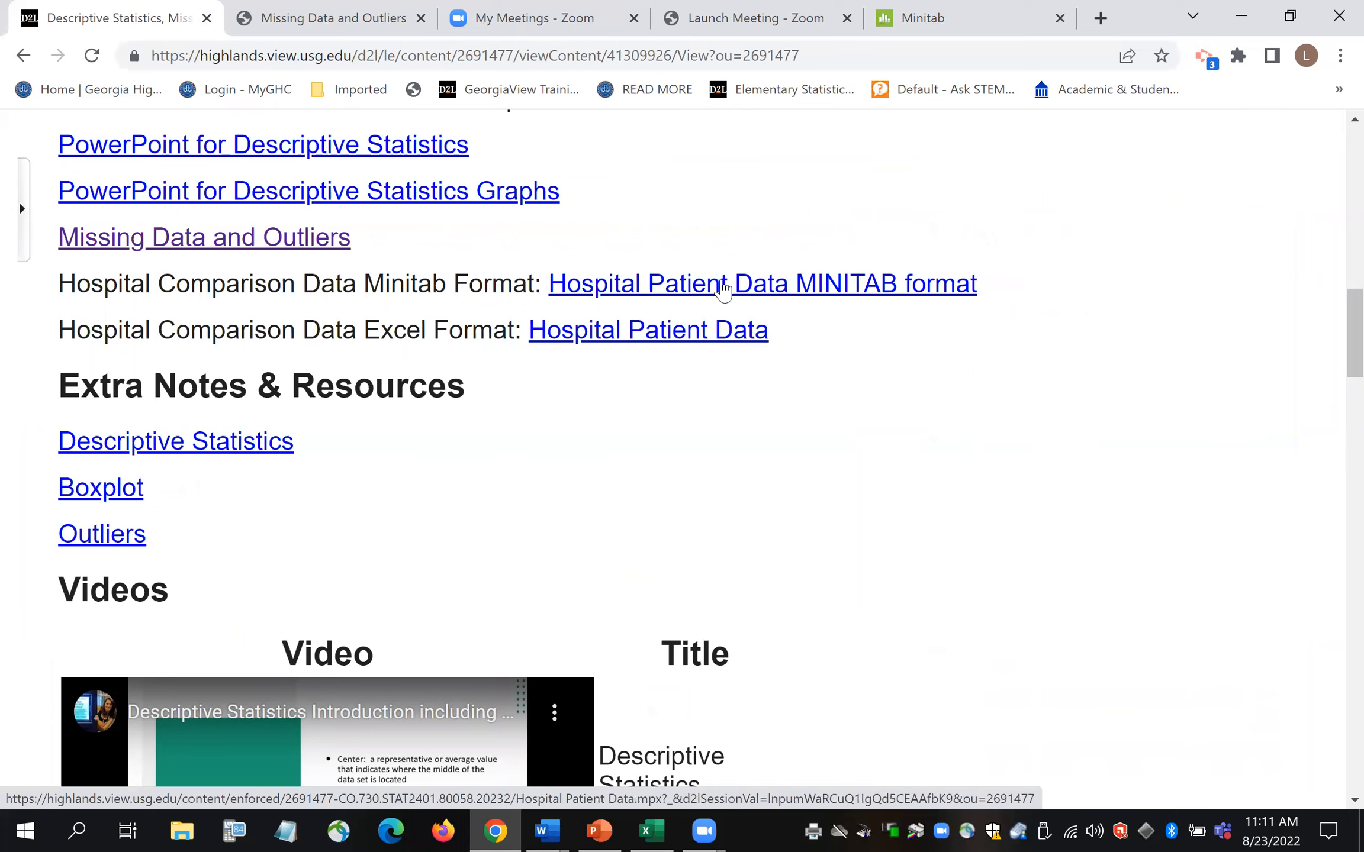
drag(1330, 365, 1332, 764)
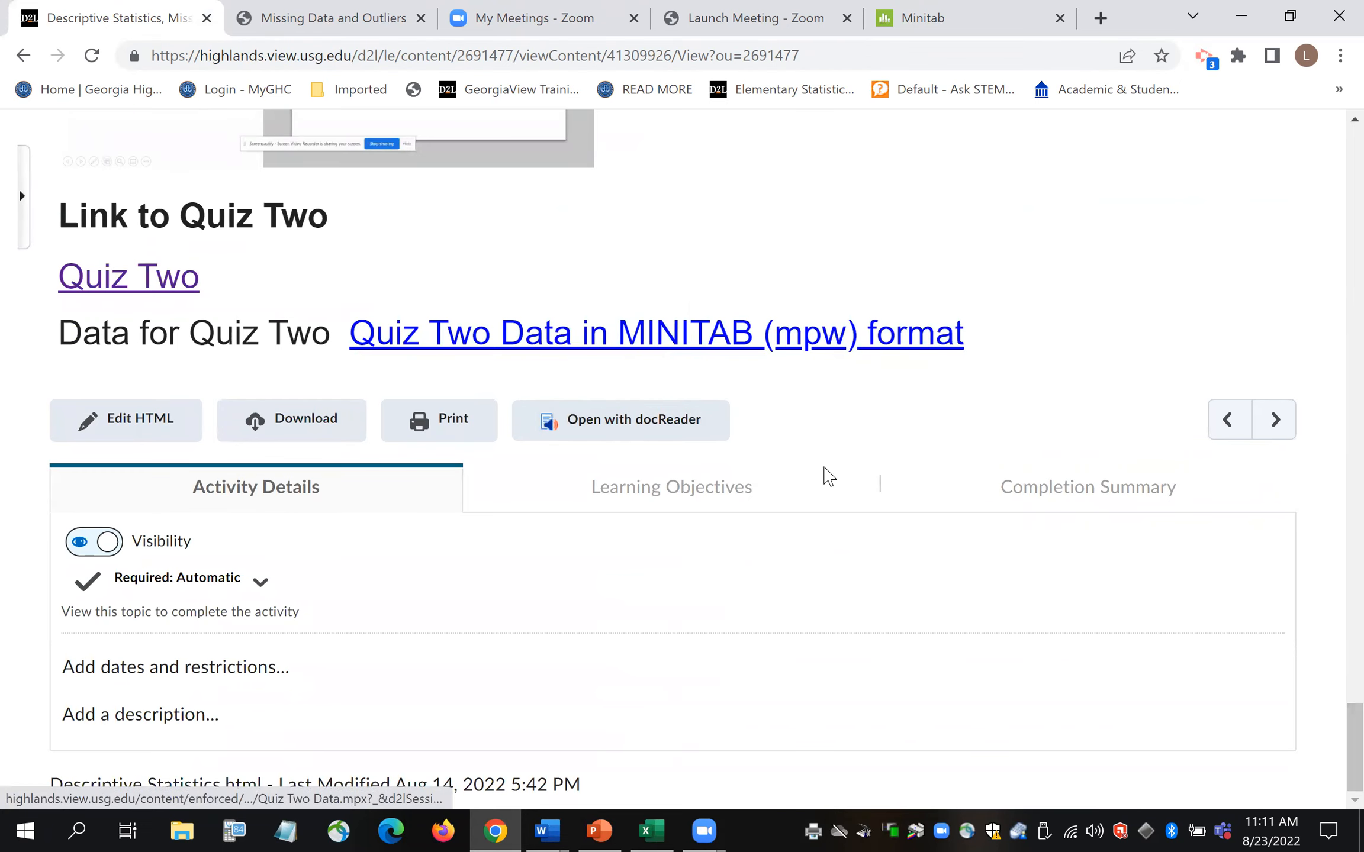
drag(1331, 730, 1333, 286)
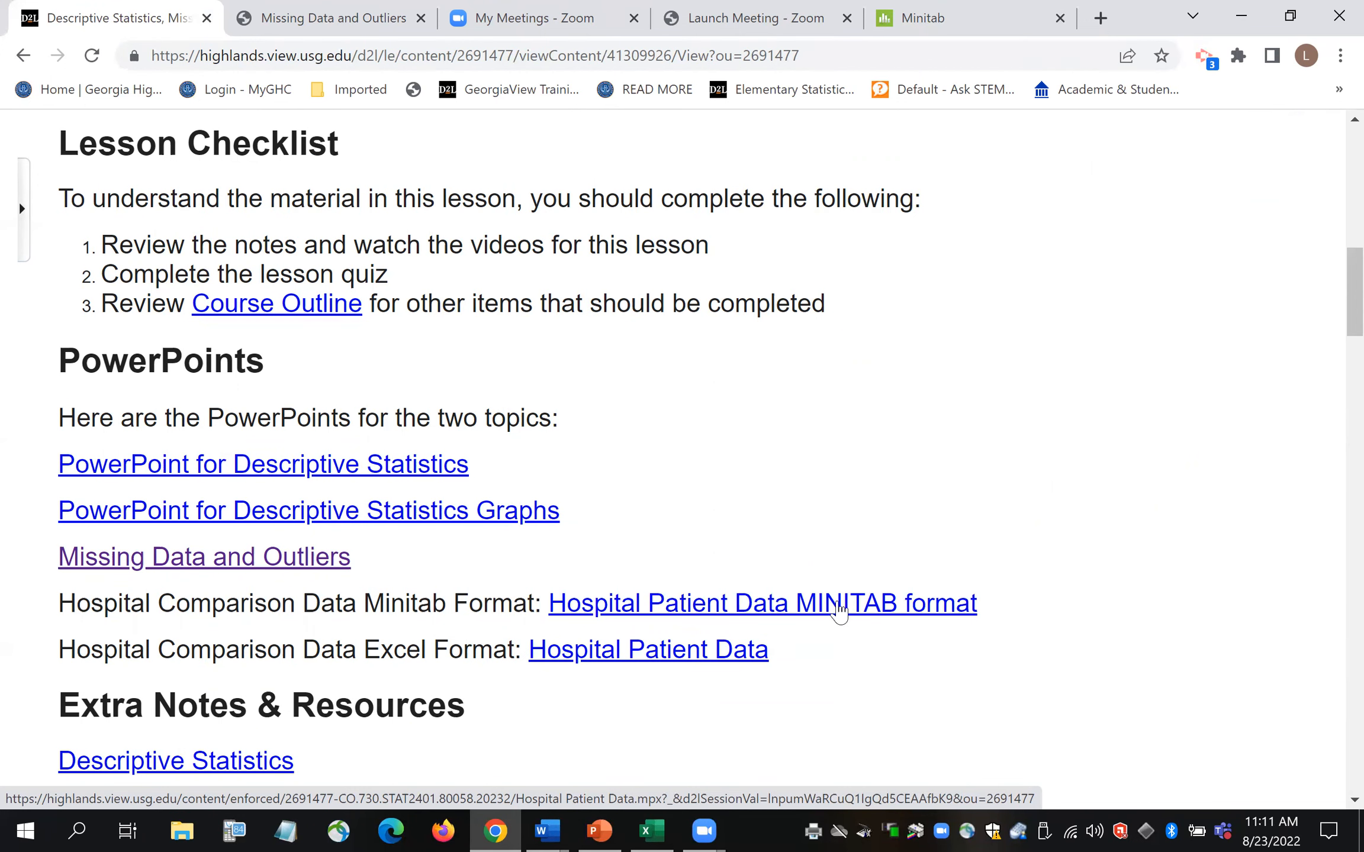
- Download 'Hospital Patient Data MINITAB format' and save Hospital Patient Data.mpx to the Desktop
click(841, 613)
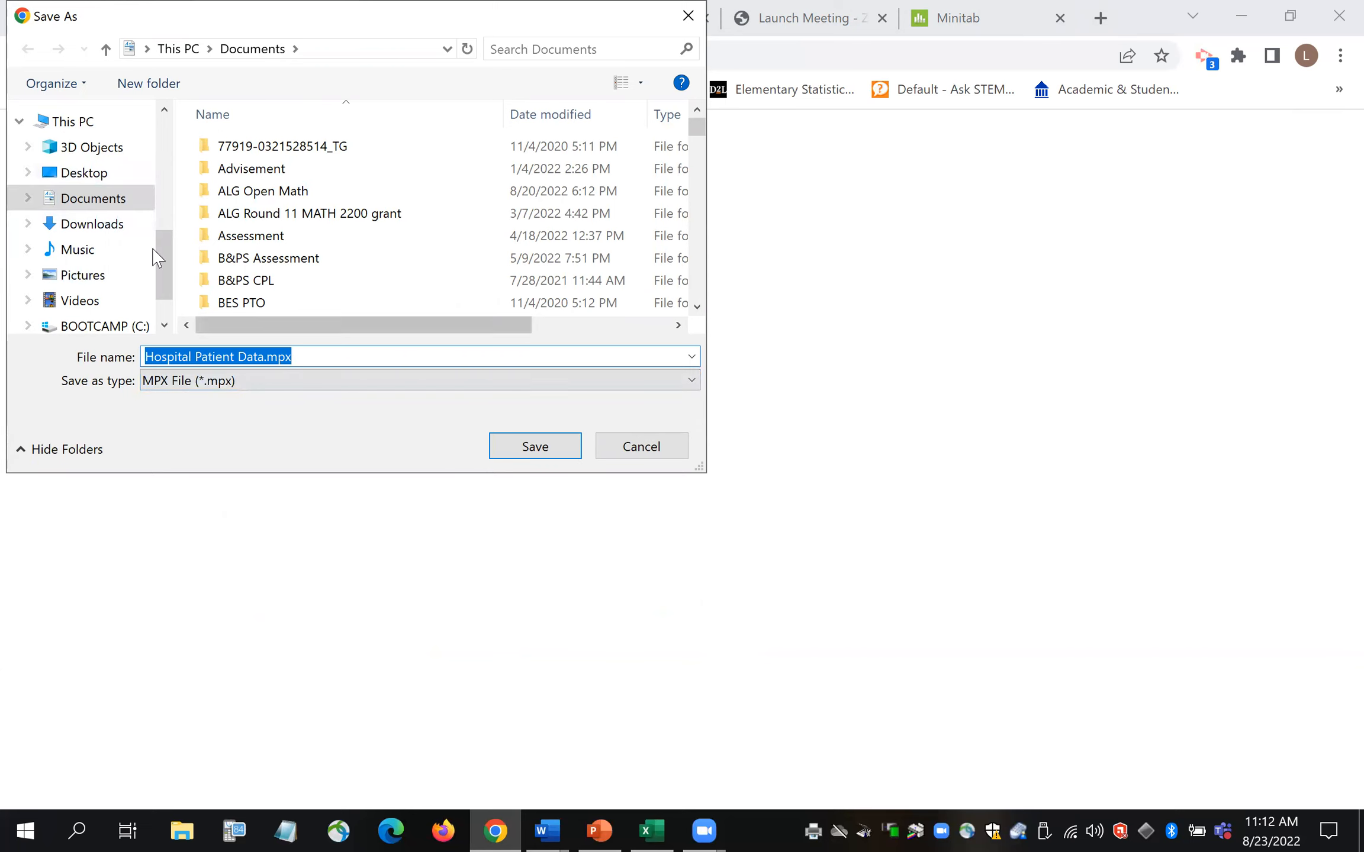
click(84, 173)
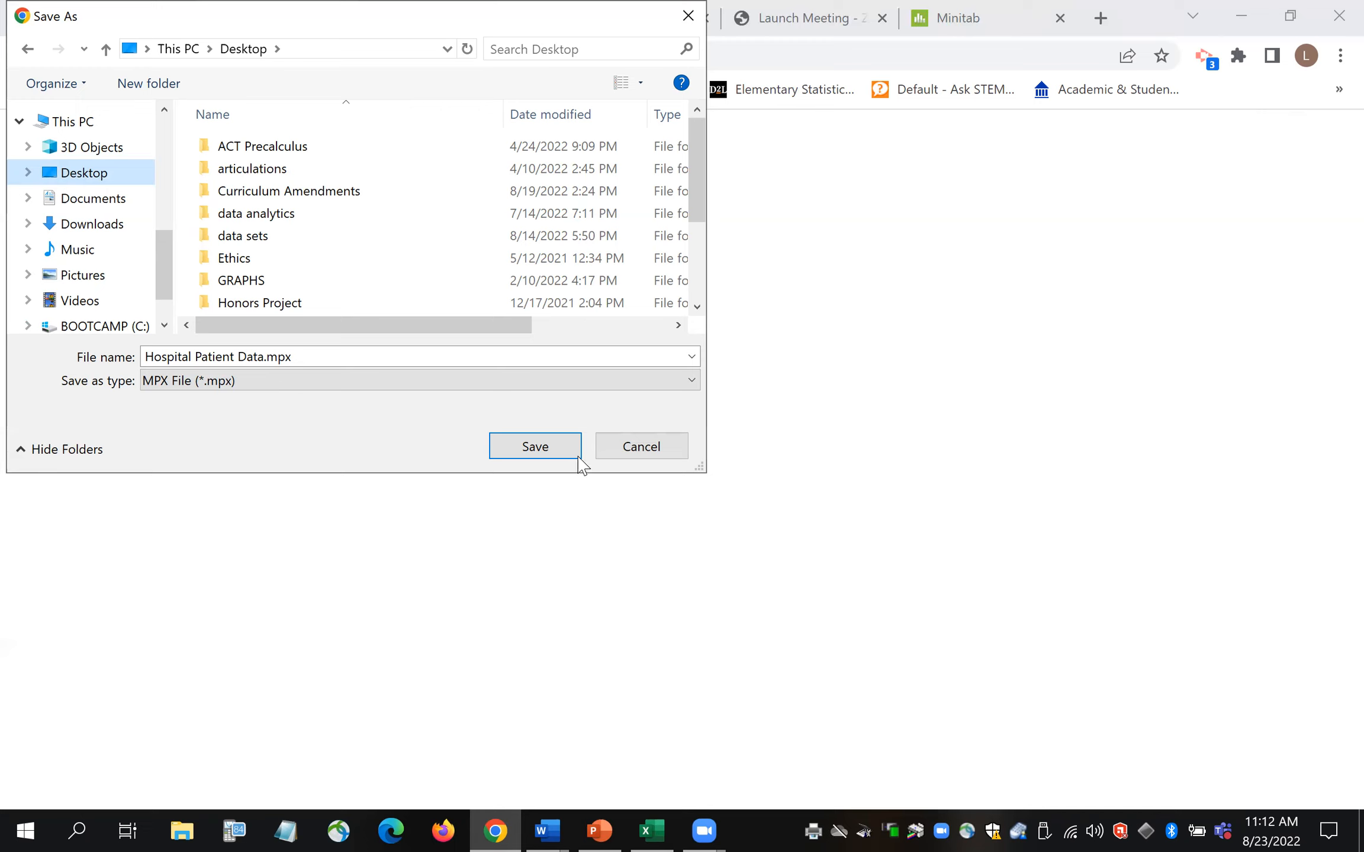
click(544, 449)
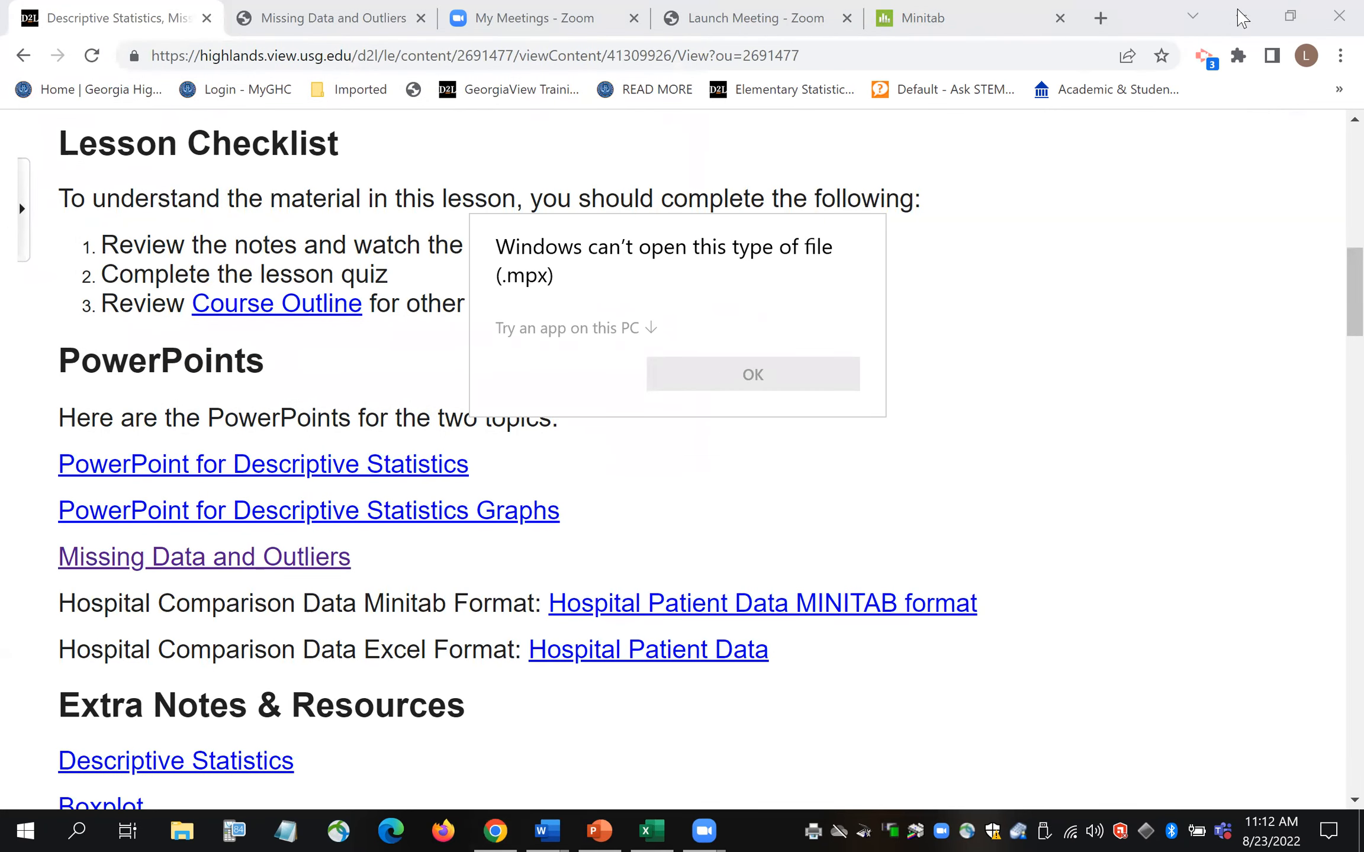
- Dismiss the can't-open-file error and minimise Chrome, PowerPoint and Excel to reveal the desktop
click(1239, 17)
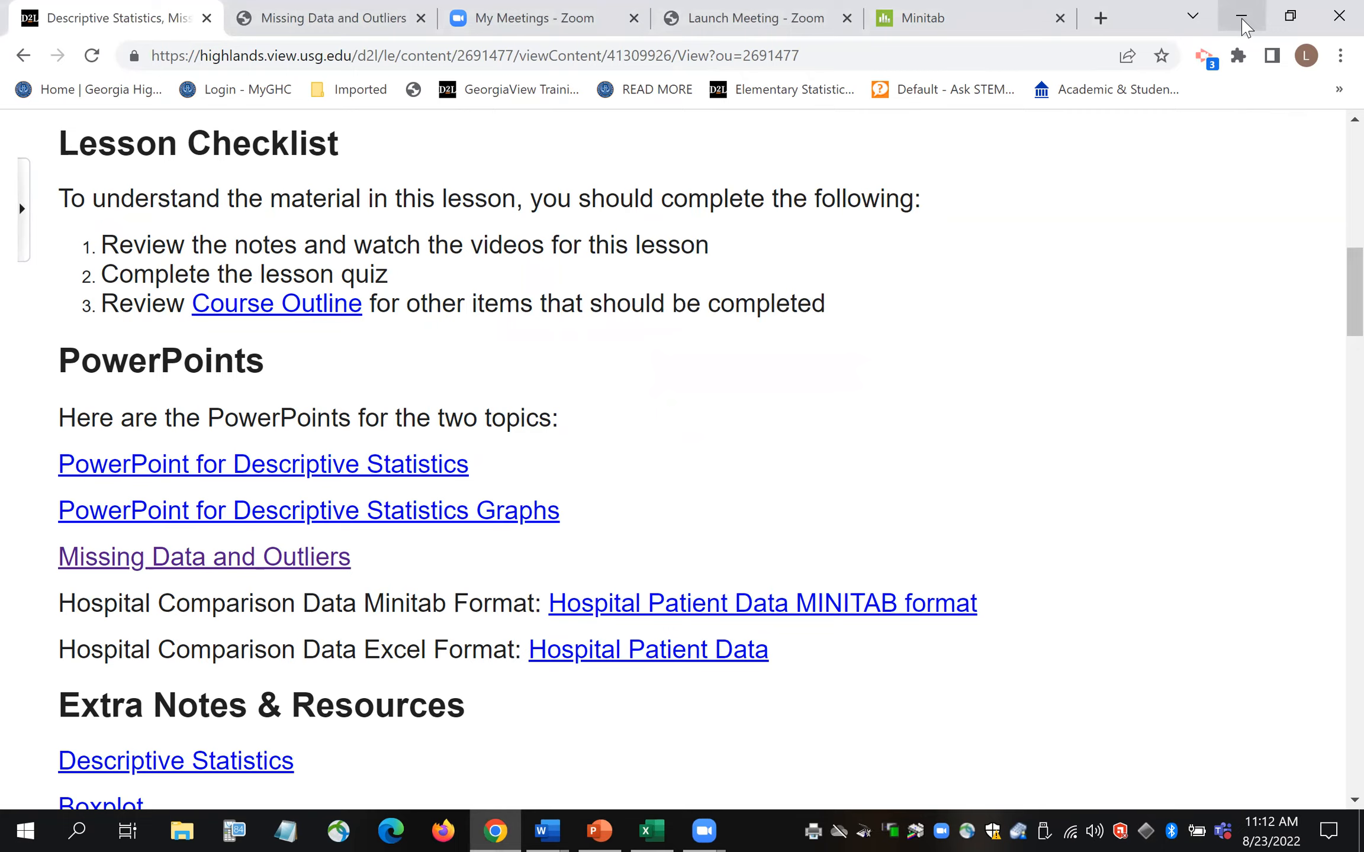
click(1242, 21)
click(1239, 18)
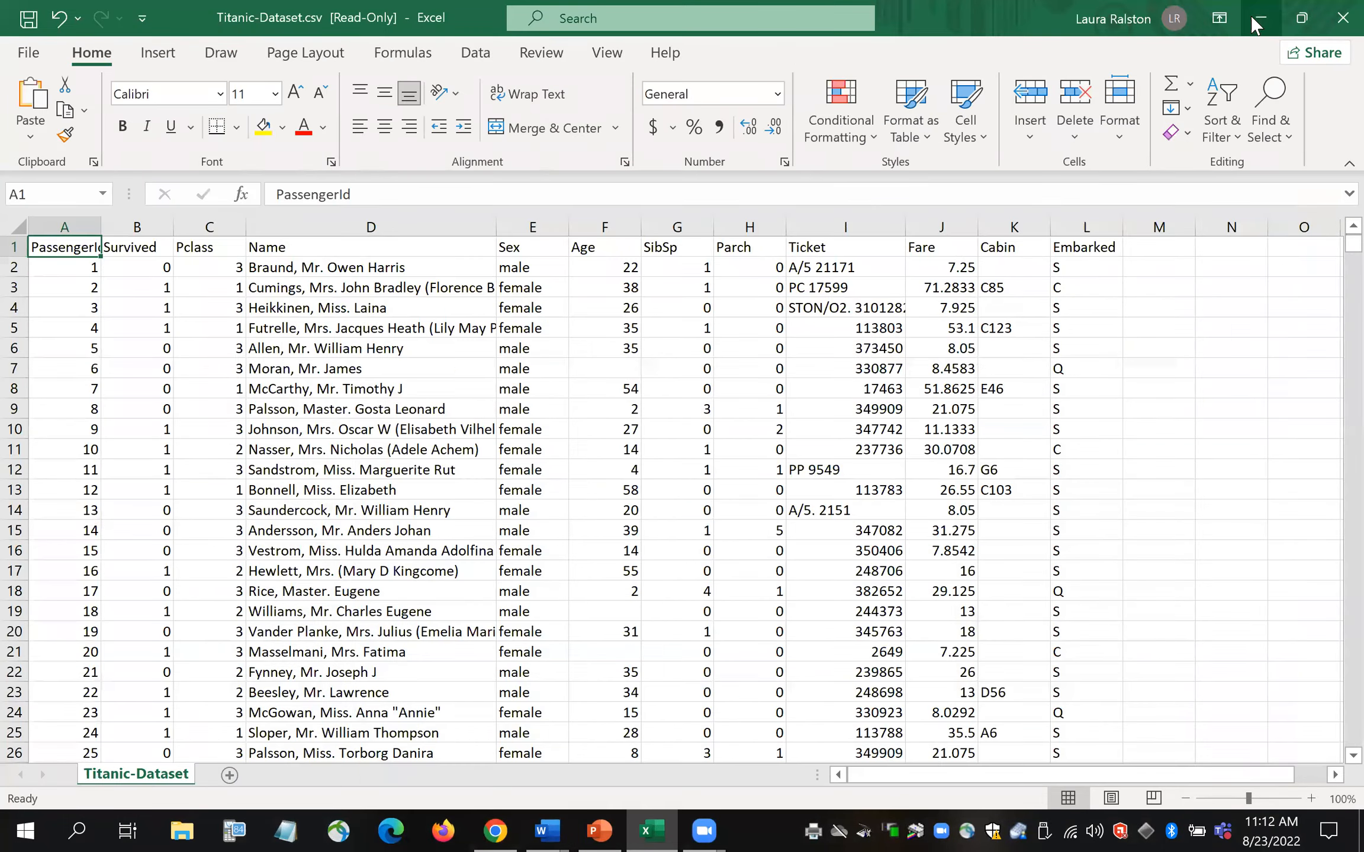
click(1261, 14)
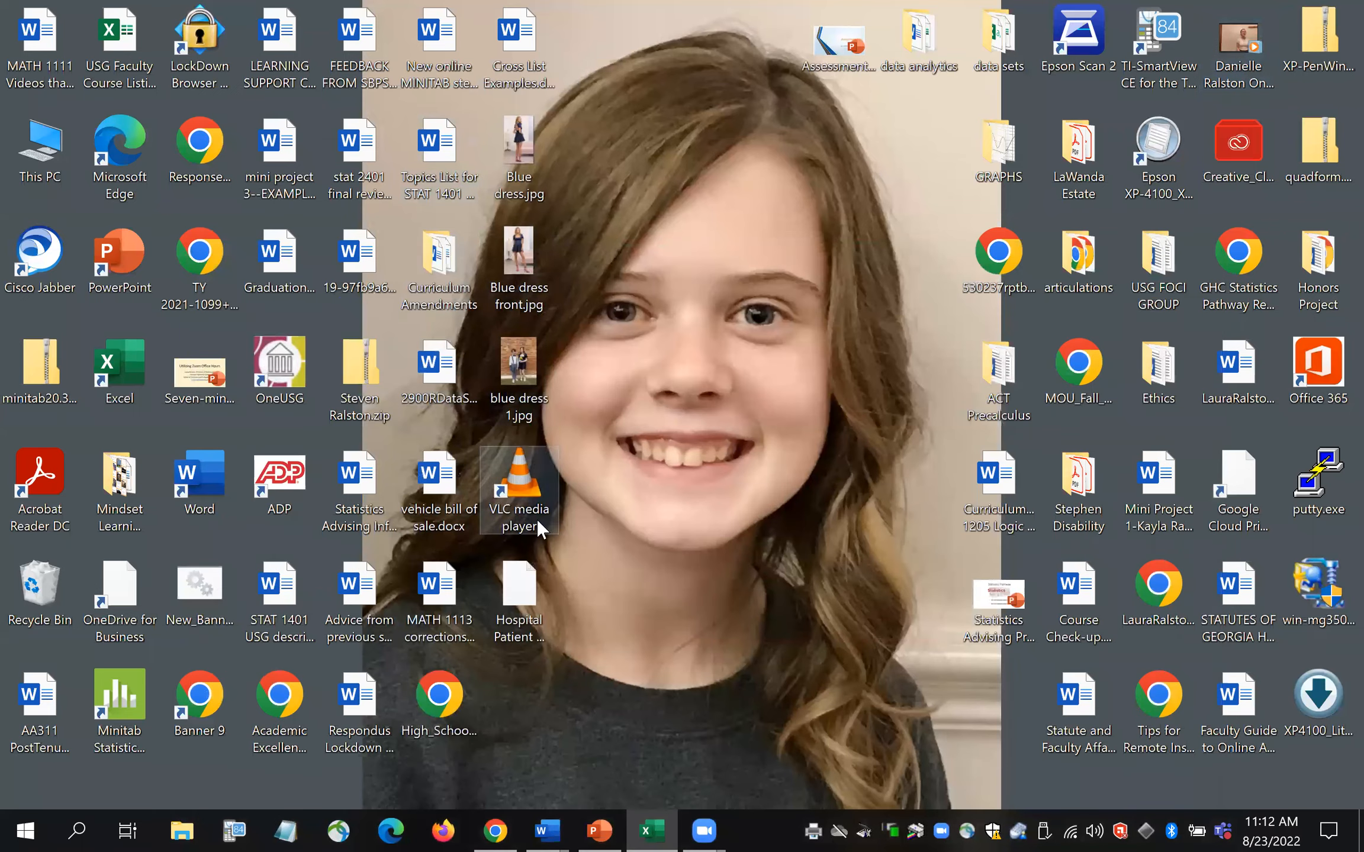
- Try opening Hospital Patient Data.mpx from the desktop, dismiss the error, and restore Chrome
double_click(527, 601)
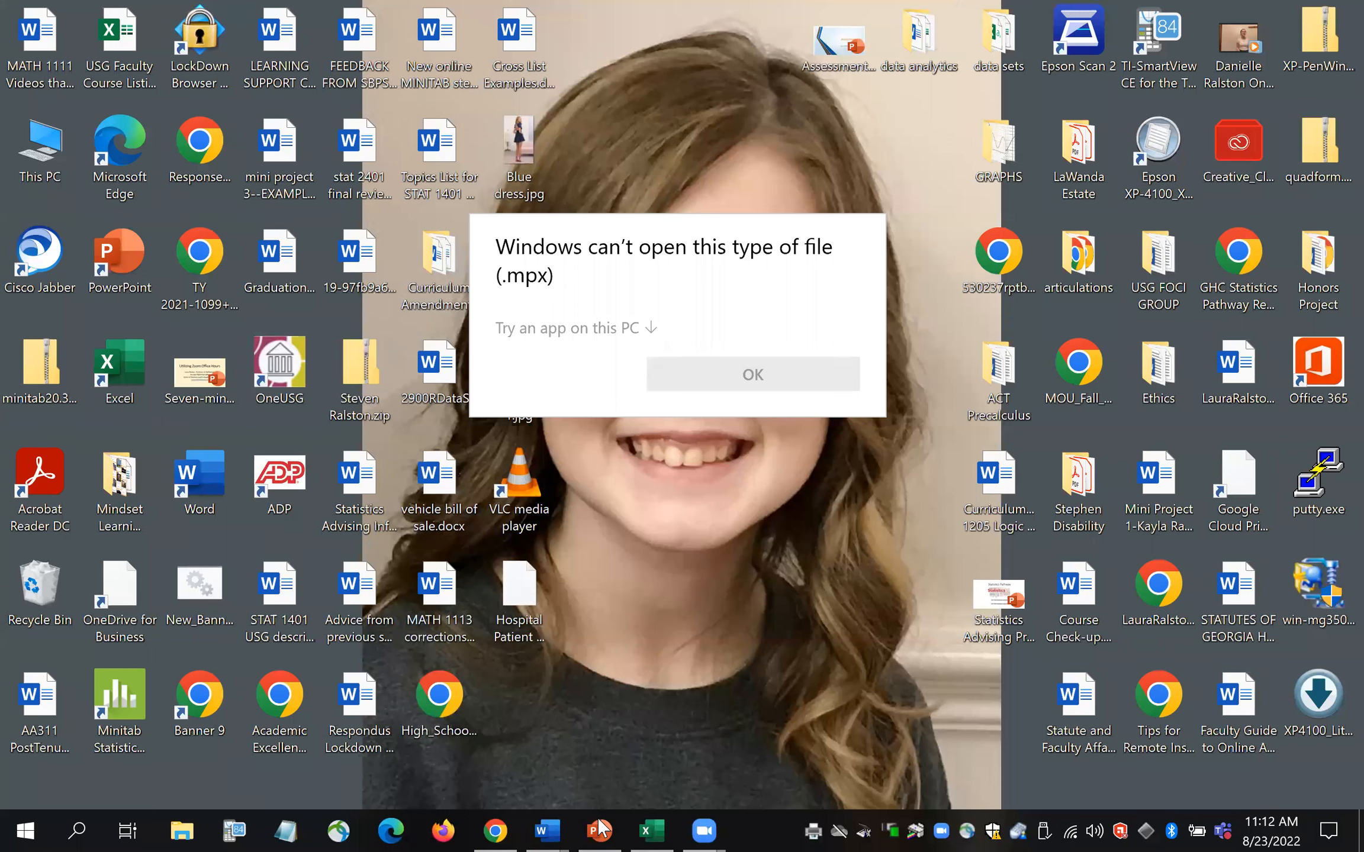
click(502, 819)
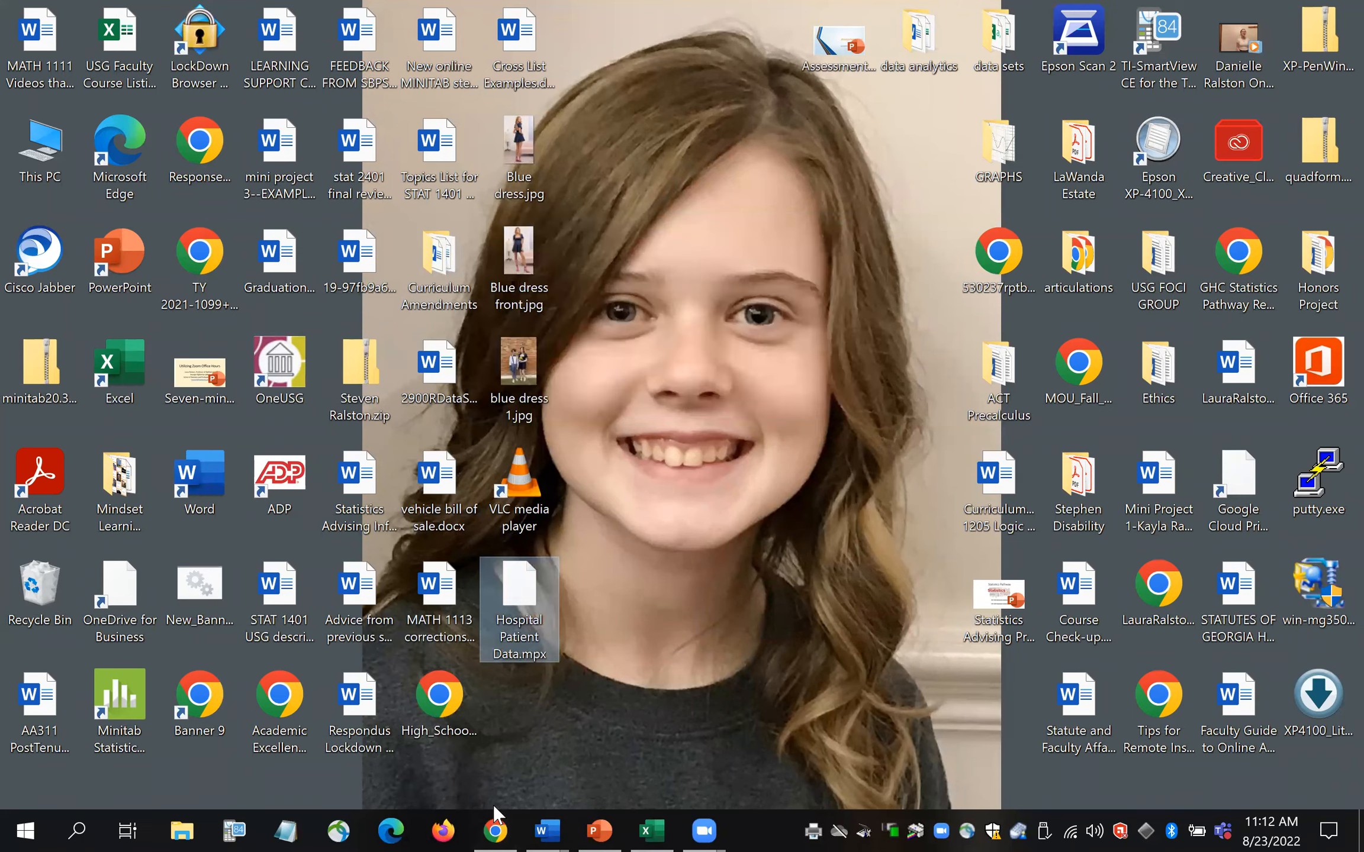
click(501, 827)
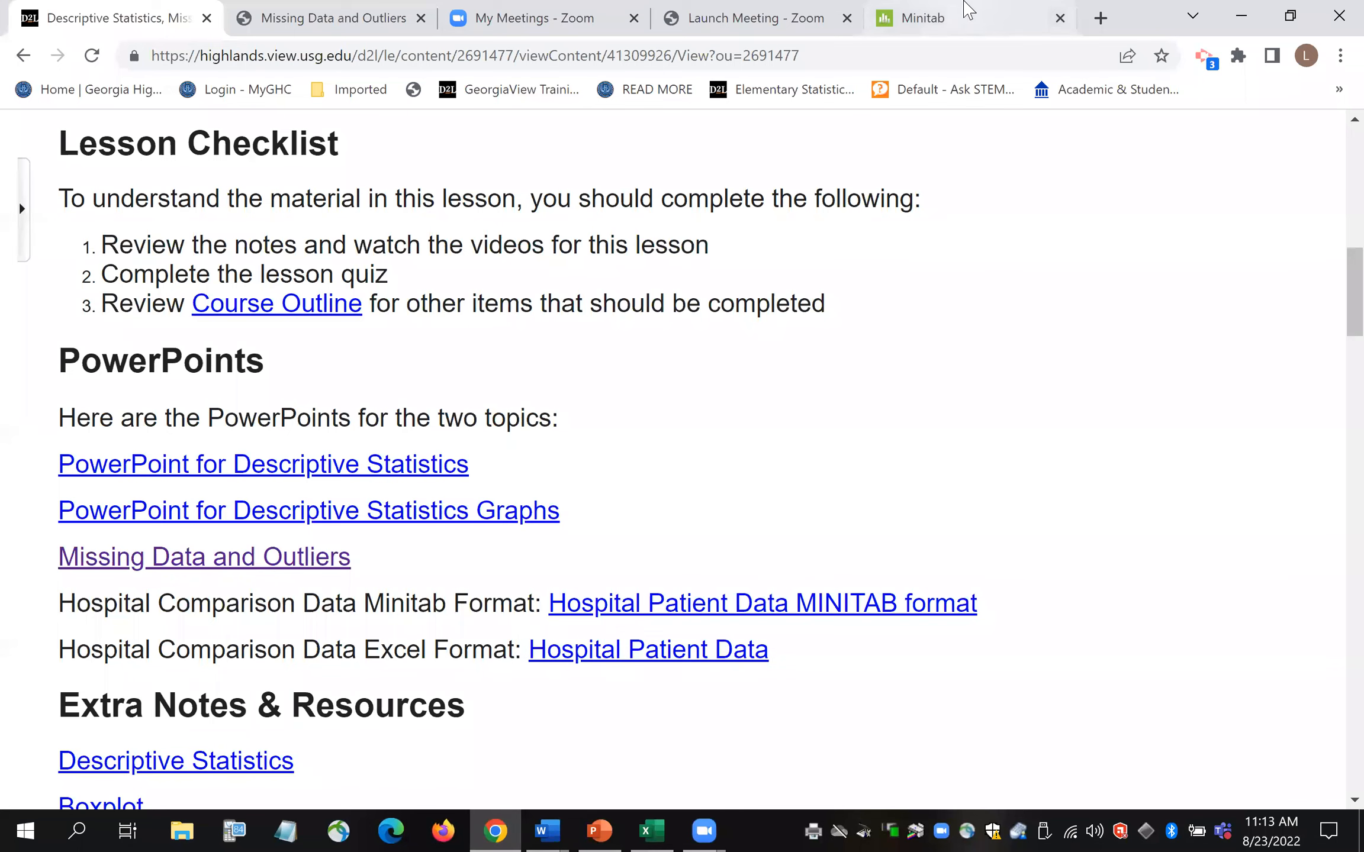
- Switch to the Minitab Web App tab with its empty Untitled Worksheet 1
click(954, 21)
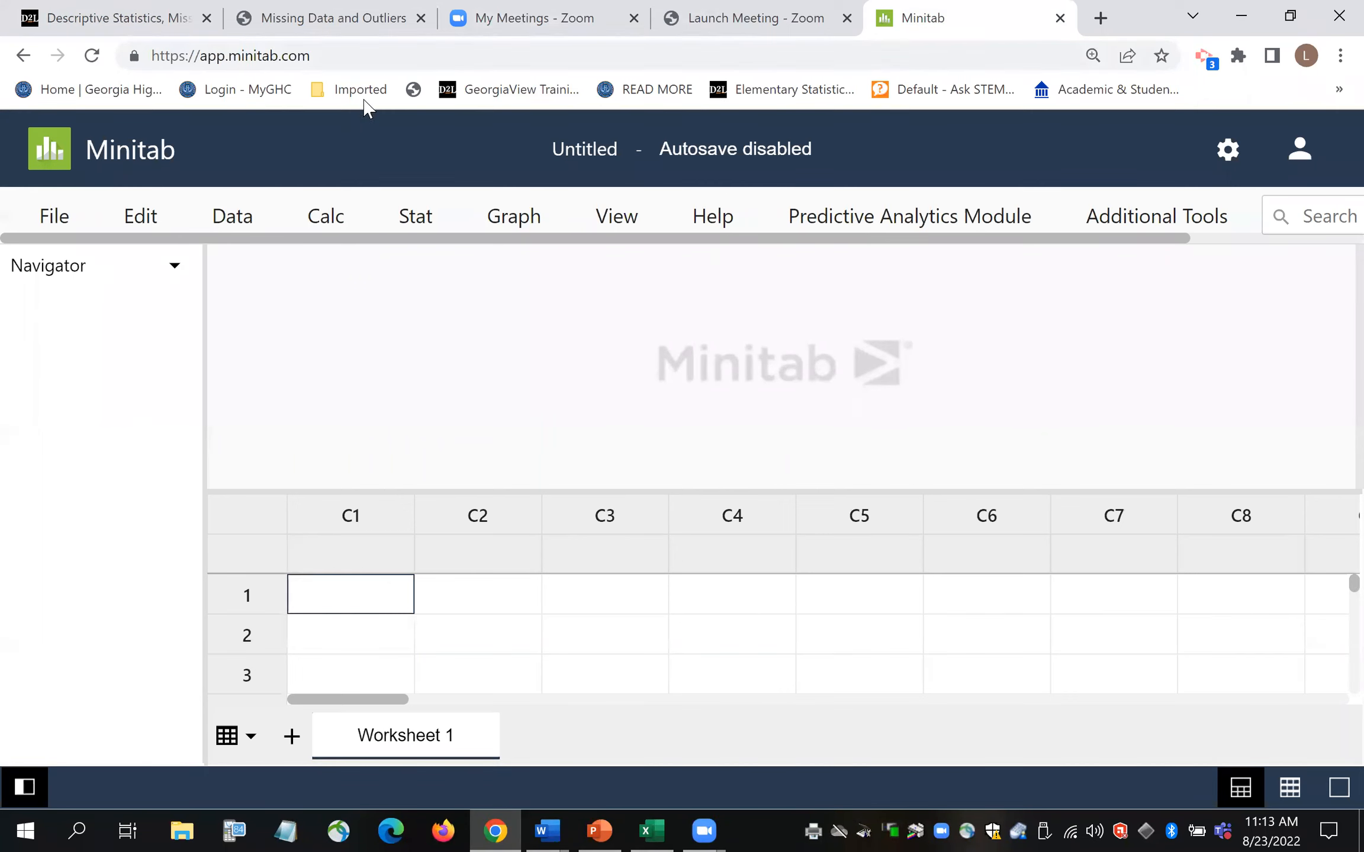
- Open Desktop\Hospital Patient Data.mpx as a local Minitab project, continuing without autosave
click(61, 227)
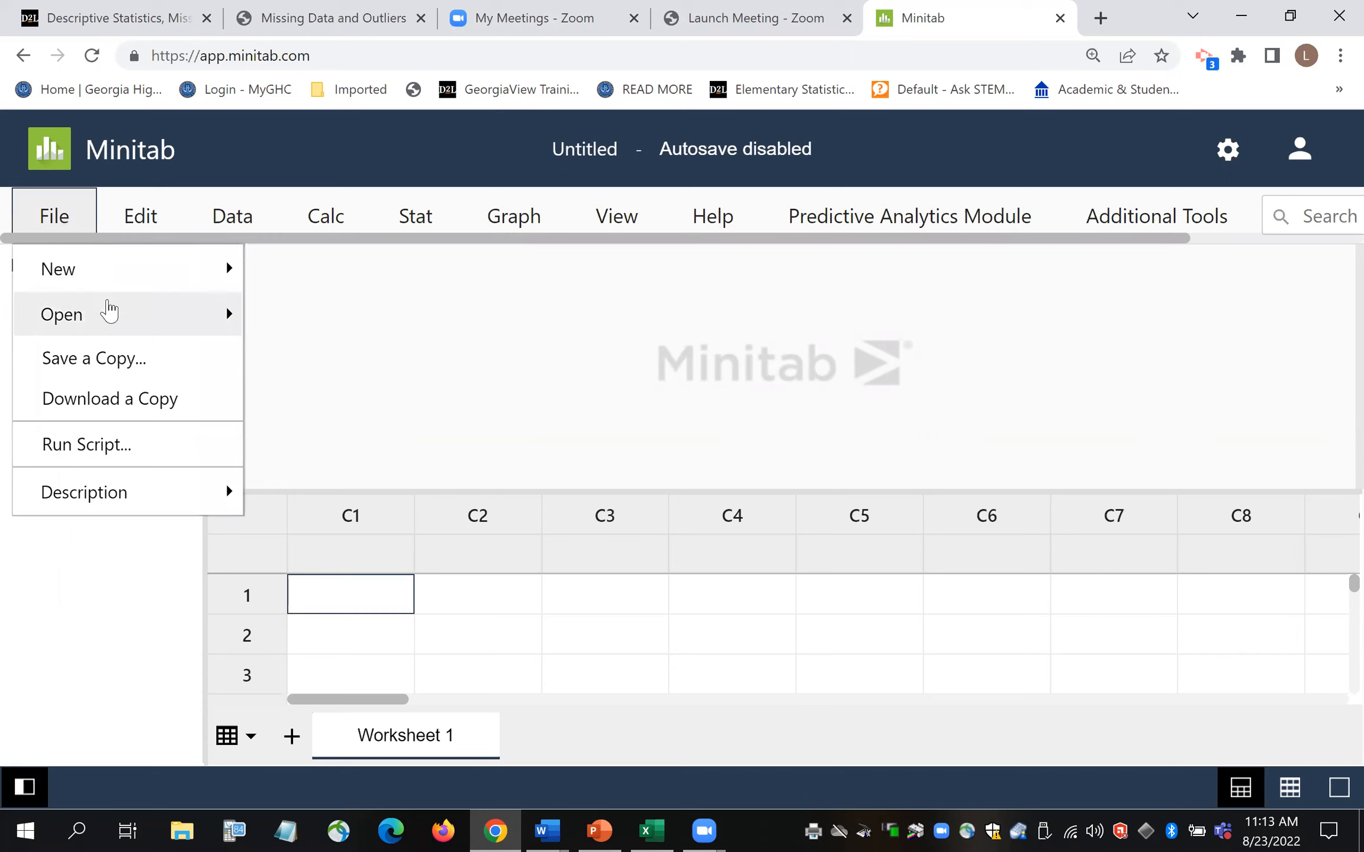
click(115, 327)
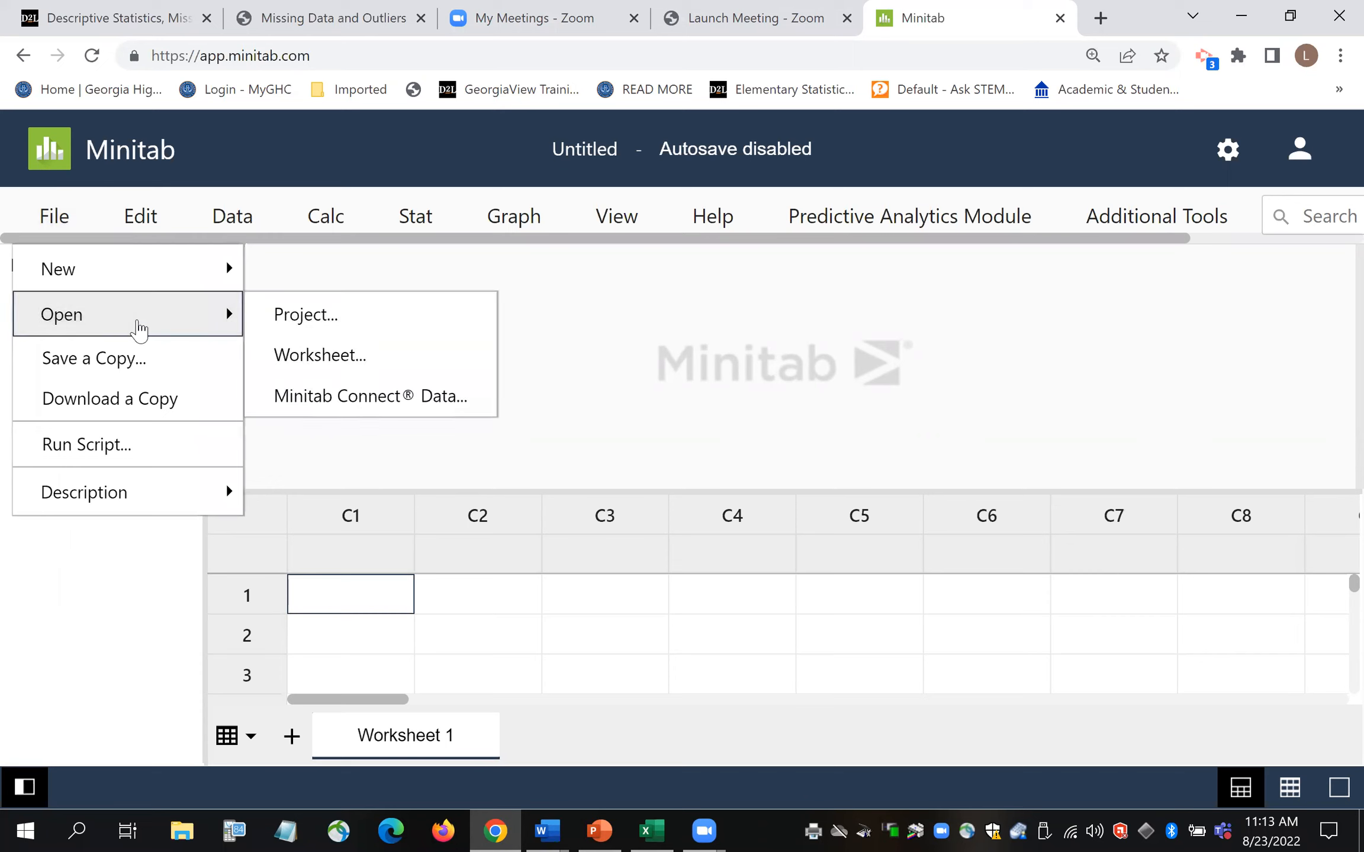
click(300, 324)
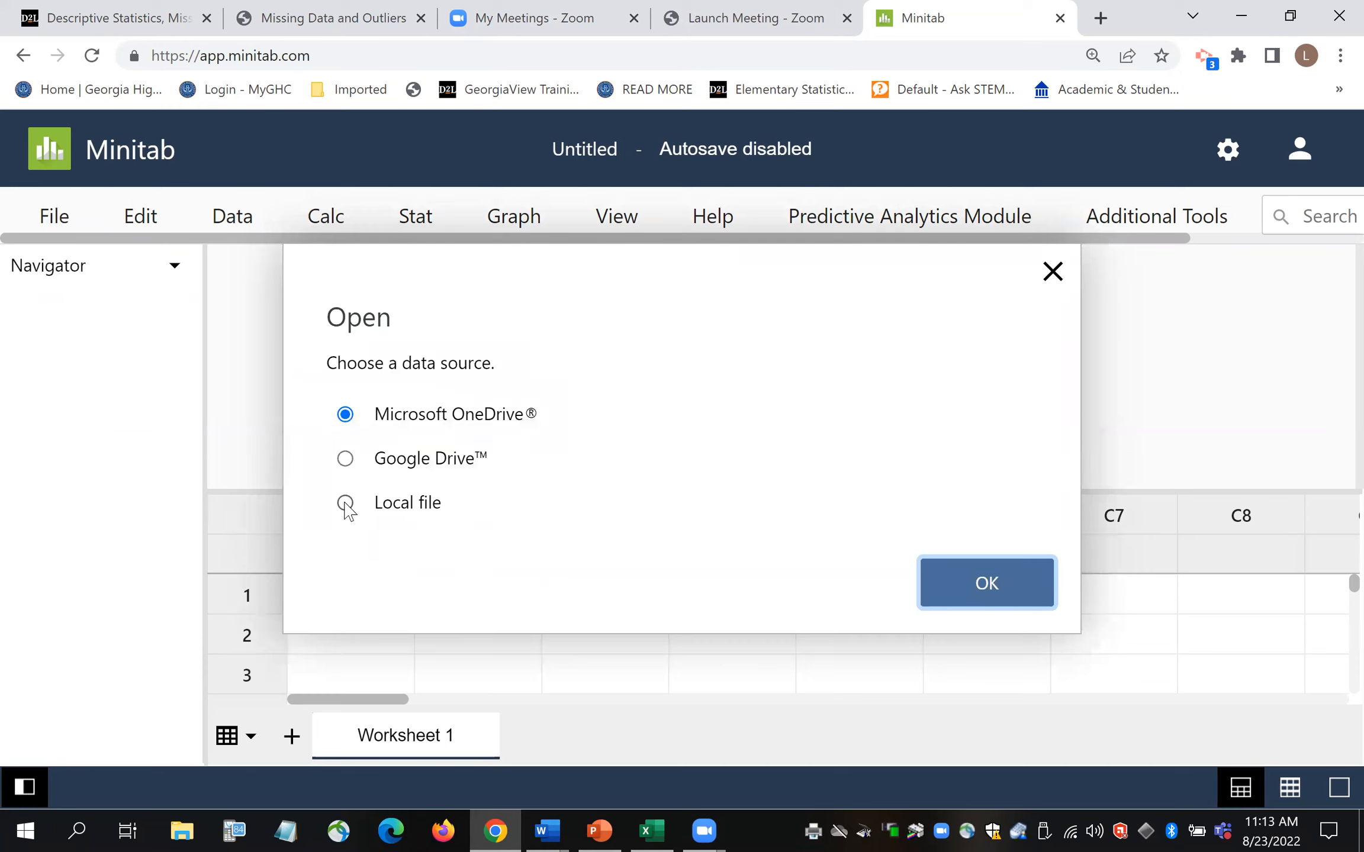
click(346, 504)
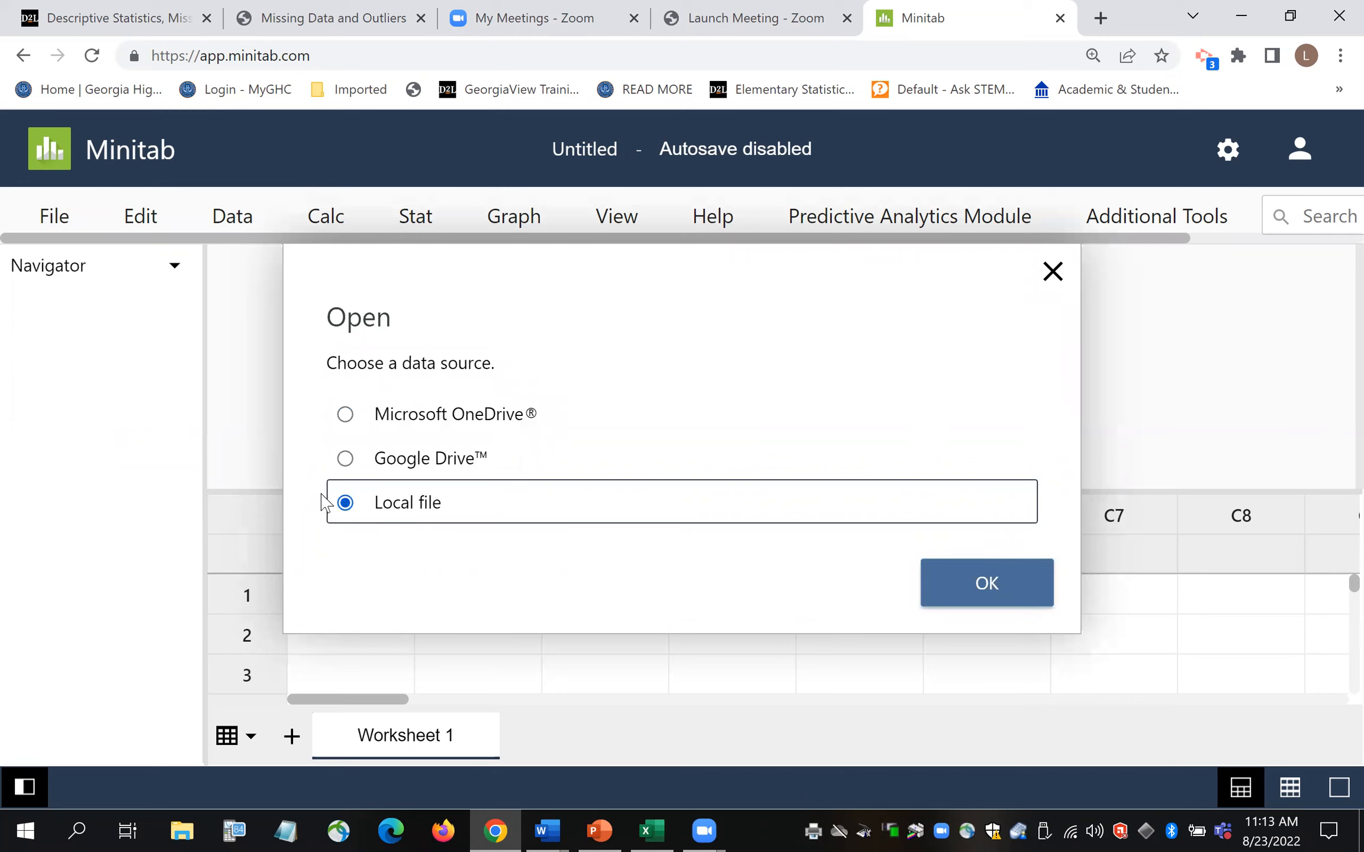
click(973, 598)
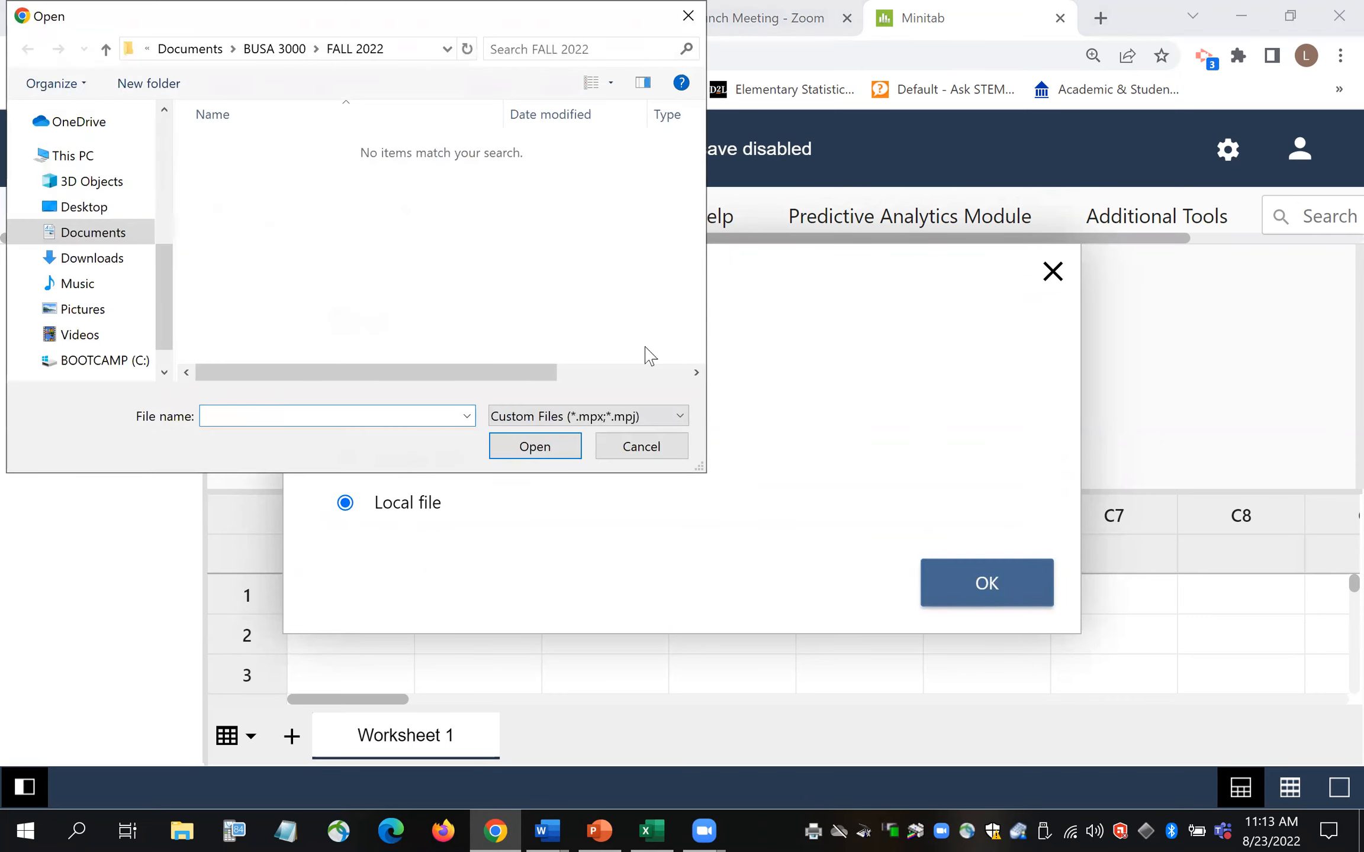
click(84, 207)
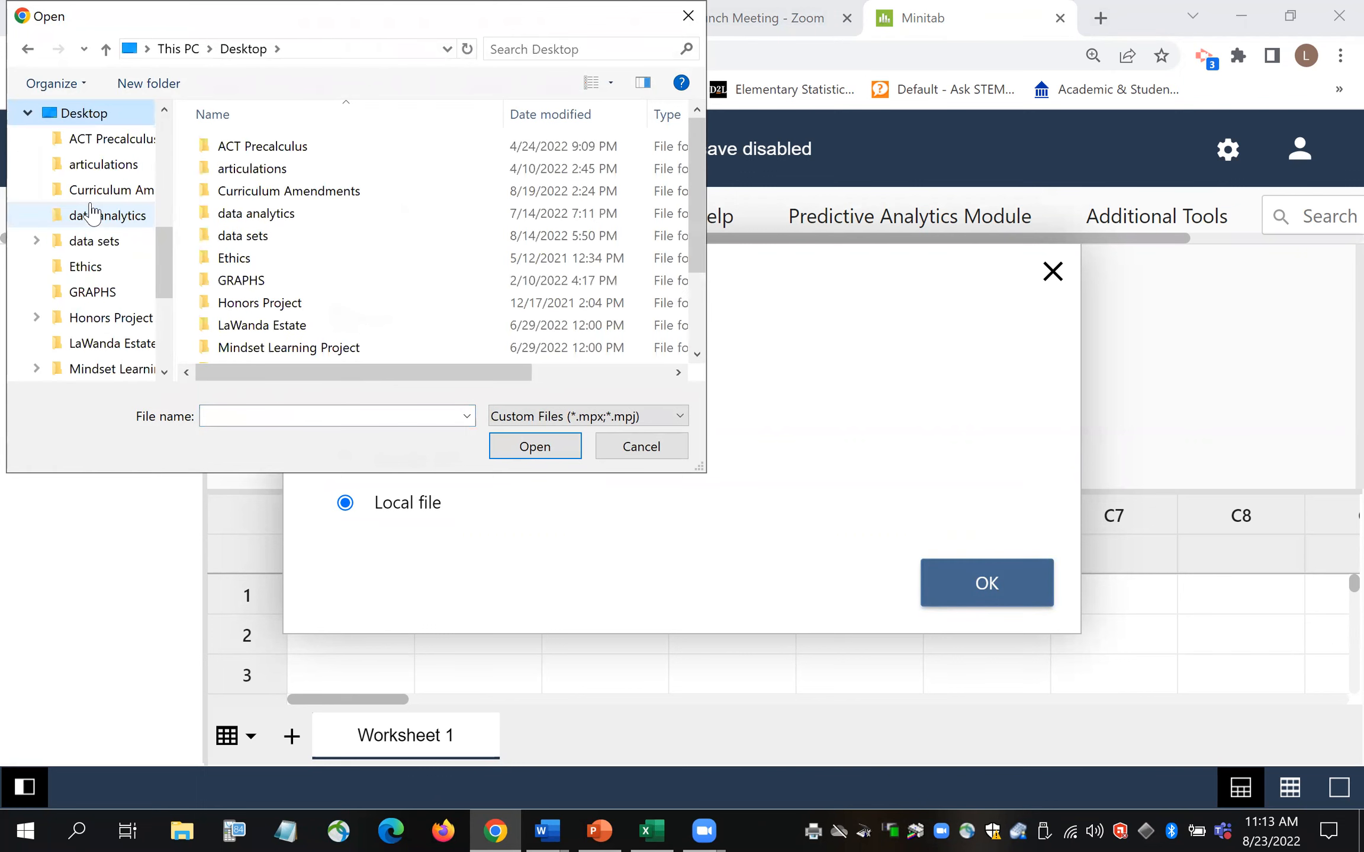
drag(699, 180, 699, 250)
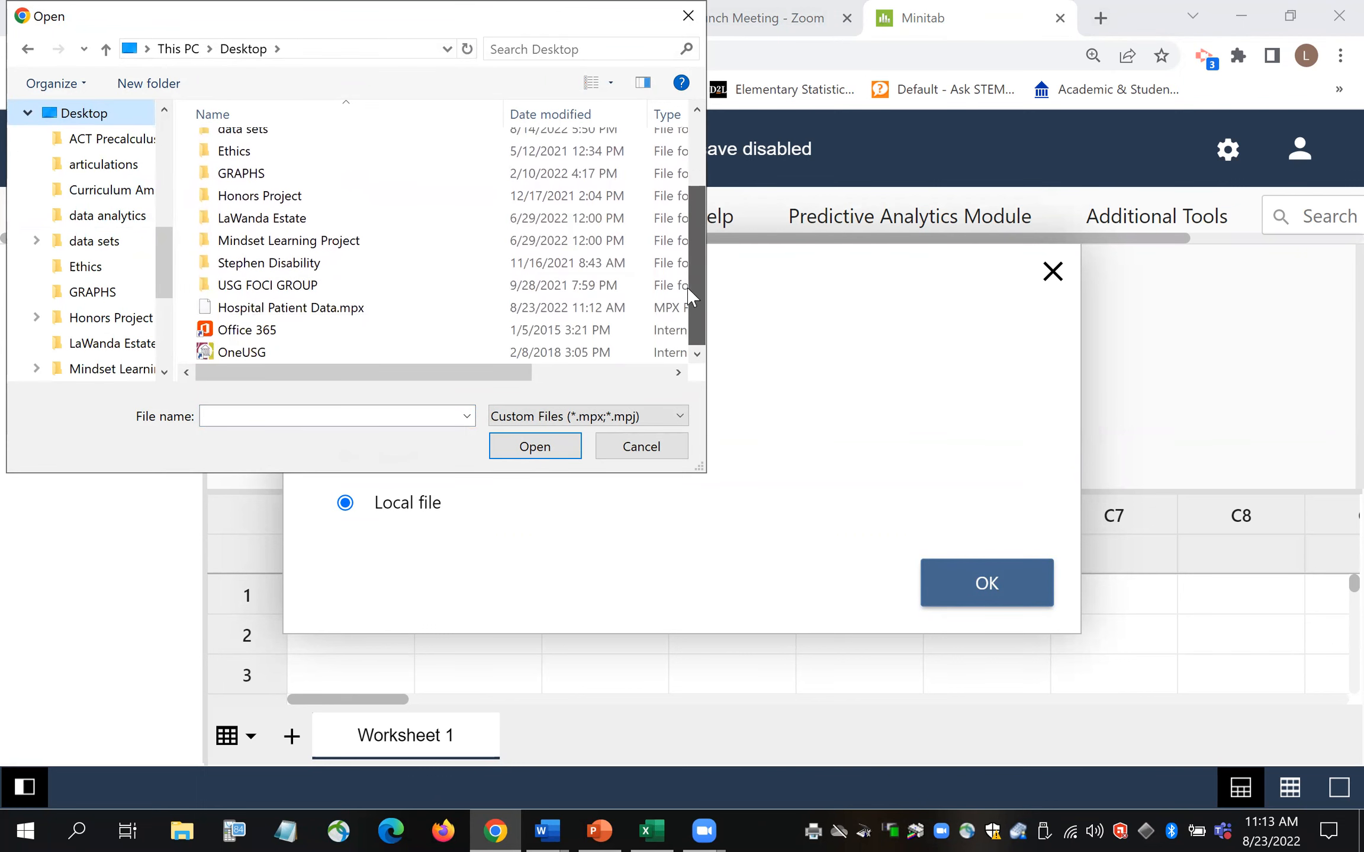
double_click(336, 309)
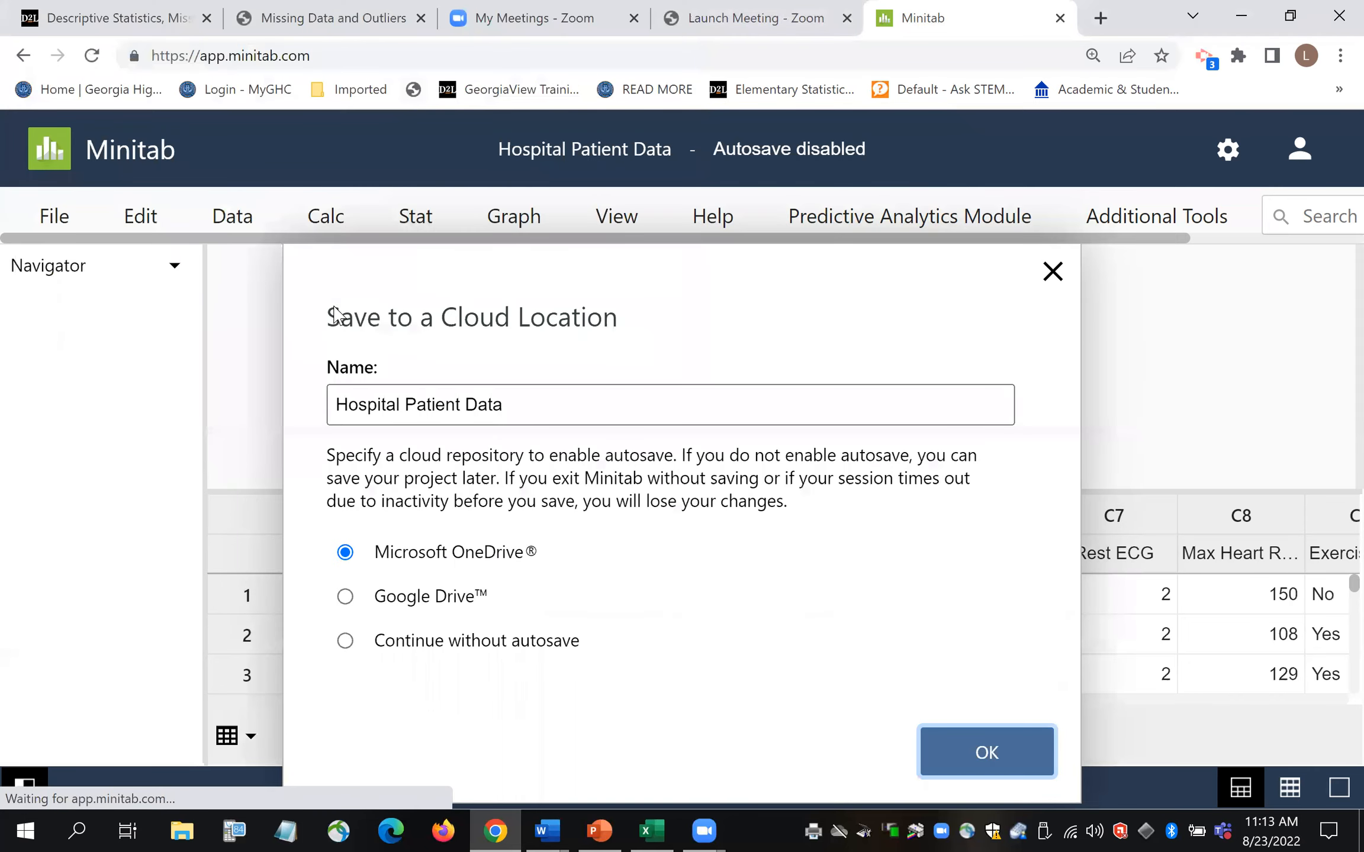
click(346, 644)
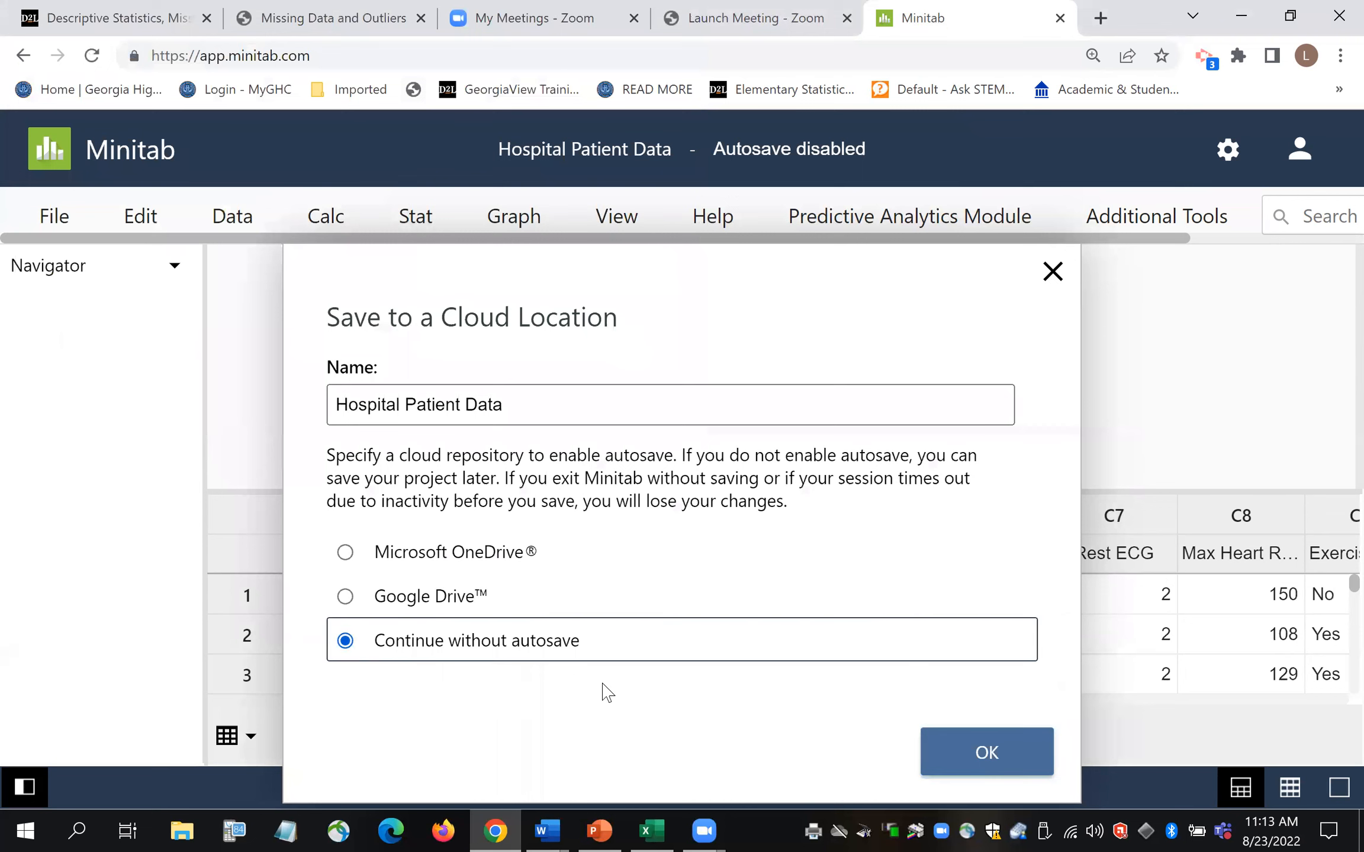
key(Return)
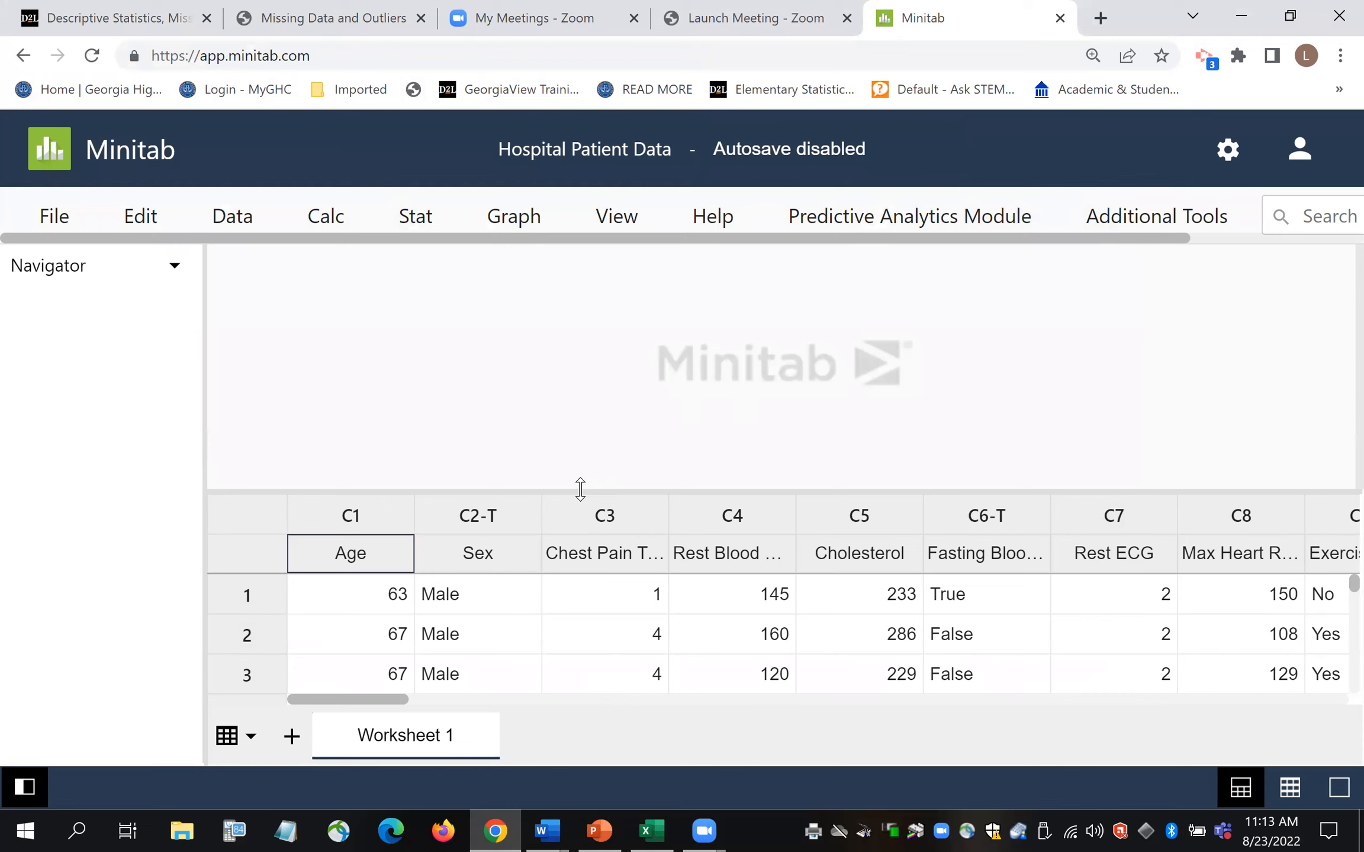
drag(580, 477, 579, 392)
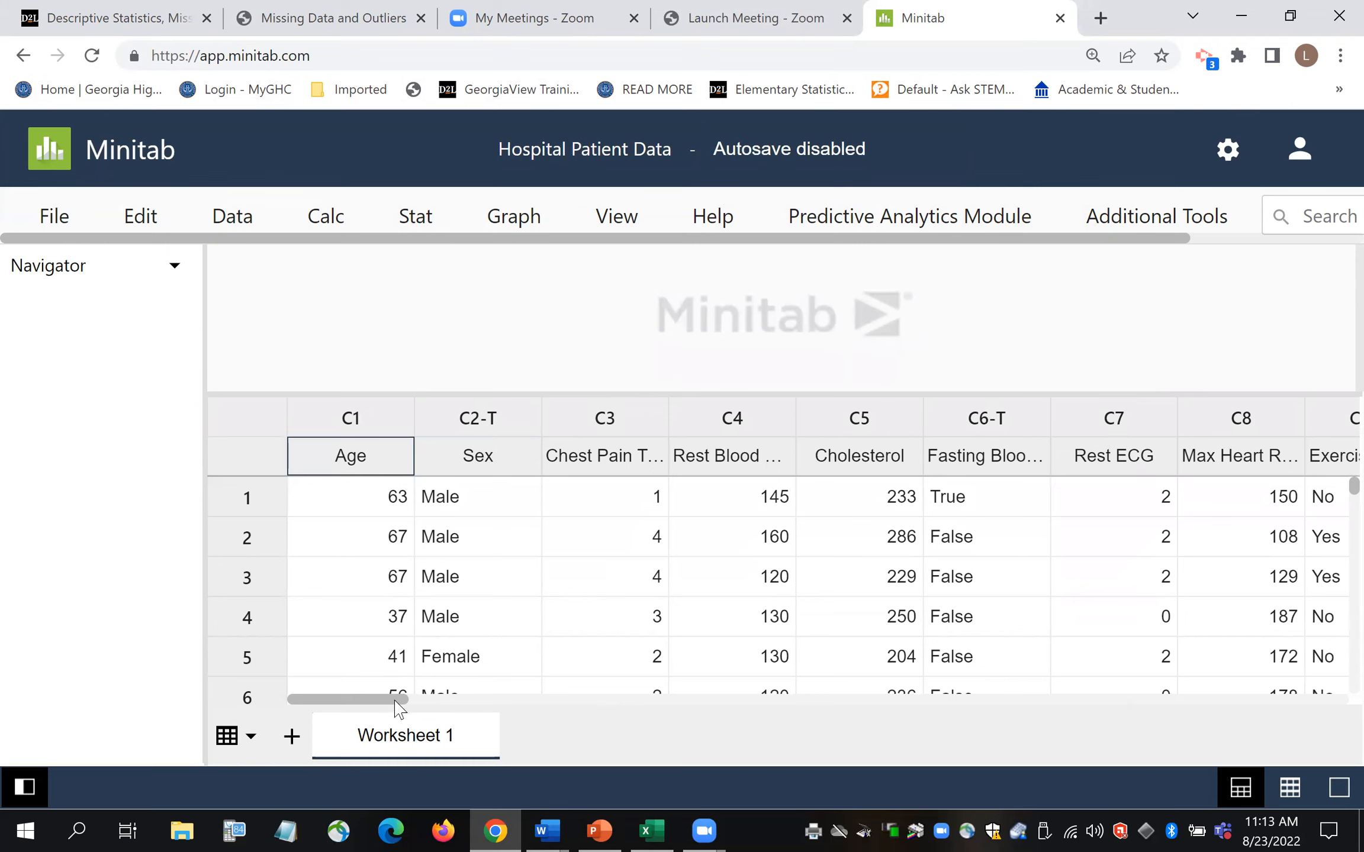
- Scroll across and down Worksheet 1 to check the patient records past row 100, then deselect
drag(395, 707, 399, 709)
scroll(398, 709, right, 15)
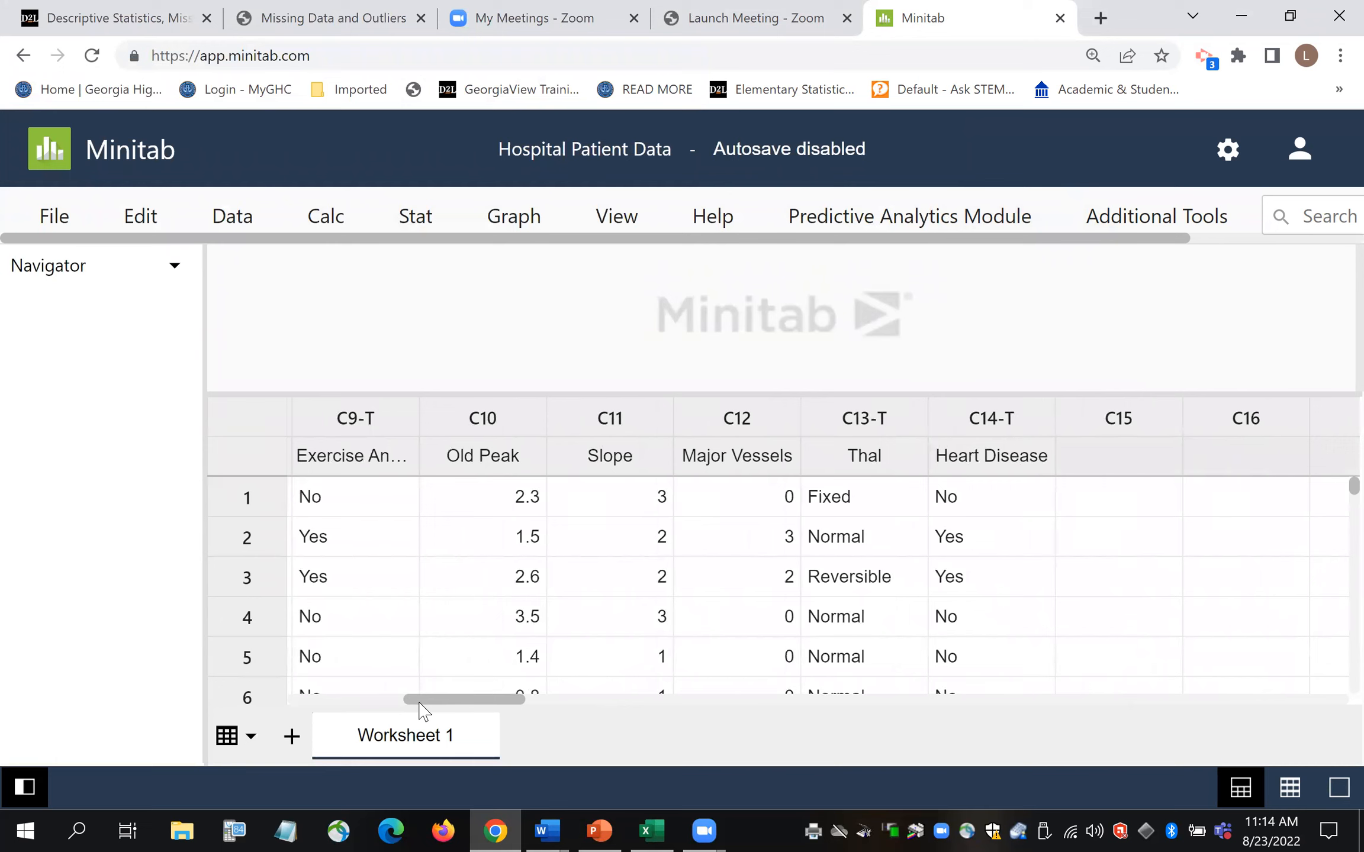
scroll(422, 708, right, 1)
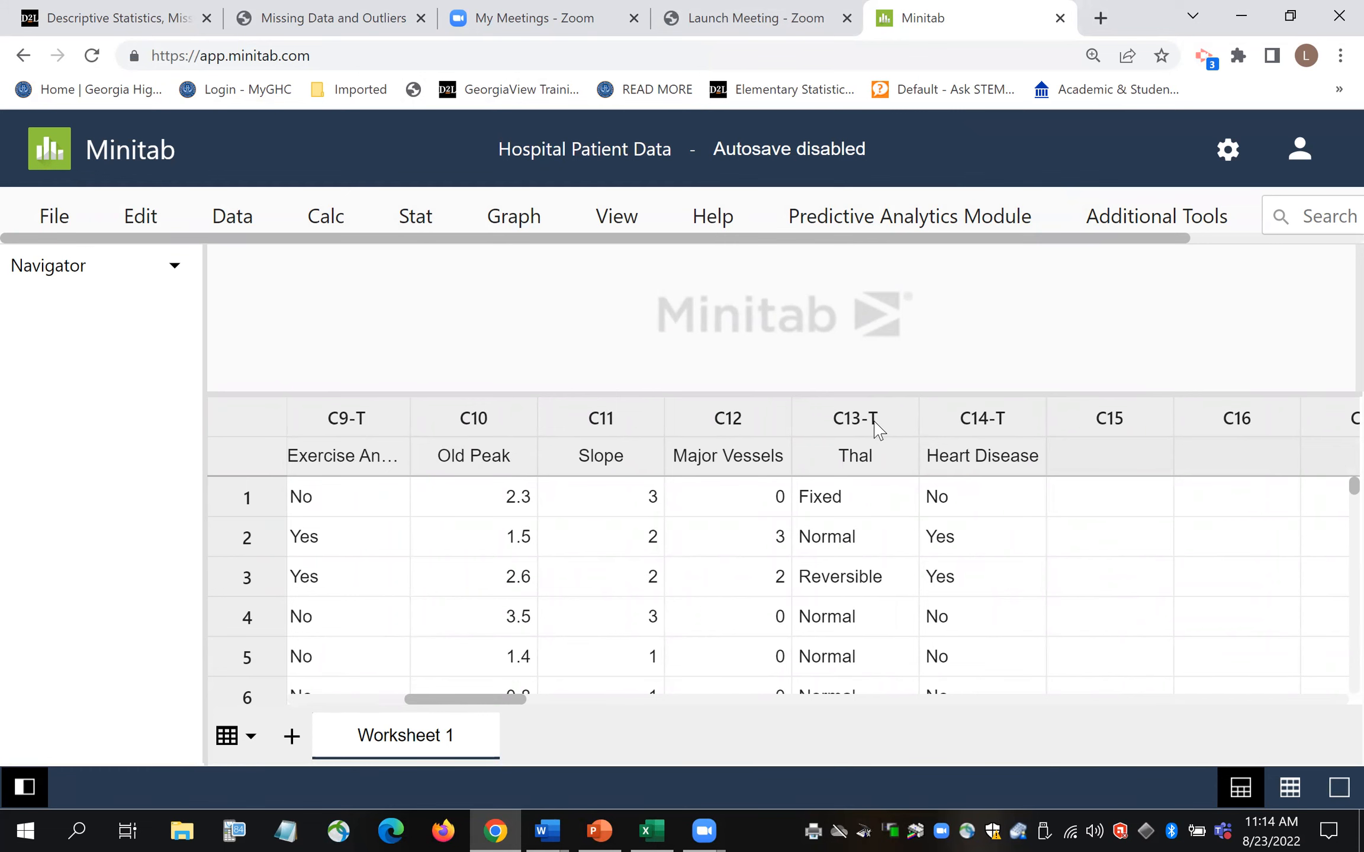
drag(467, 704, 223, 693)
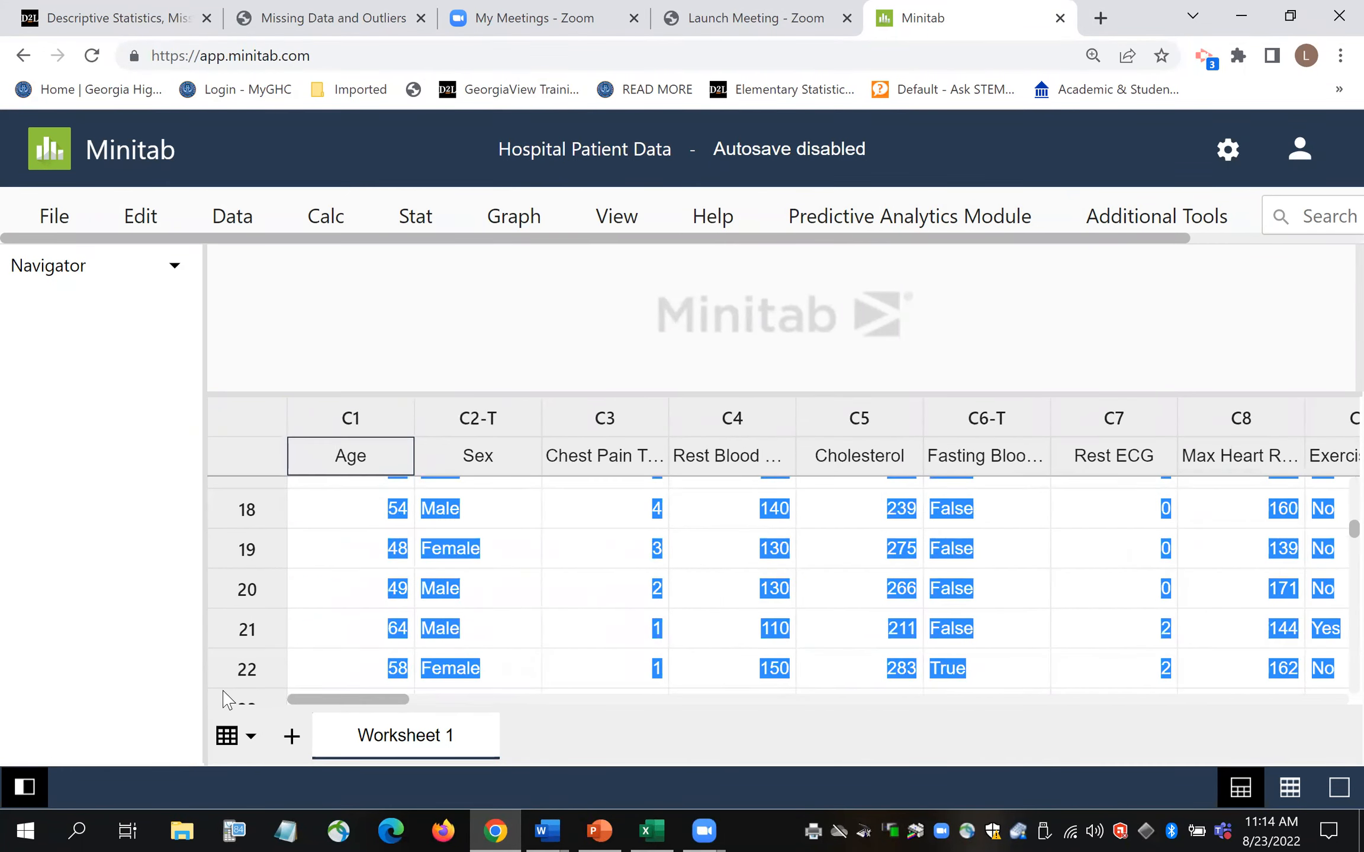
scroll(1332, 532, down, 15)
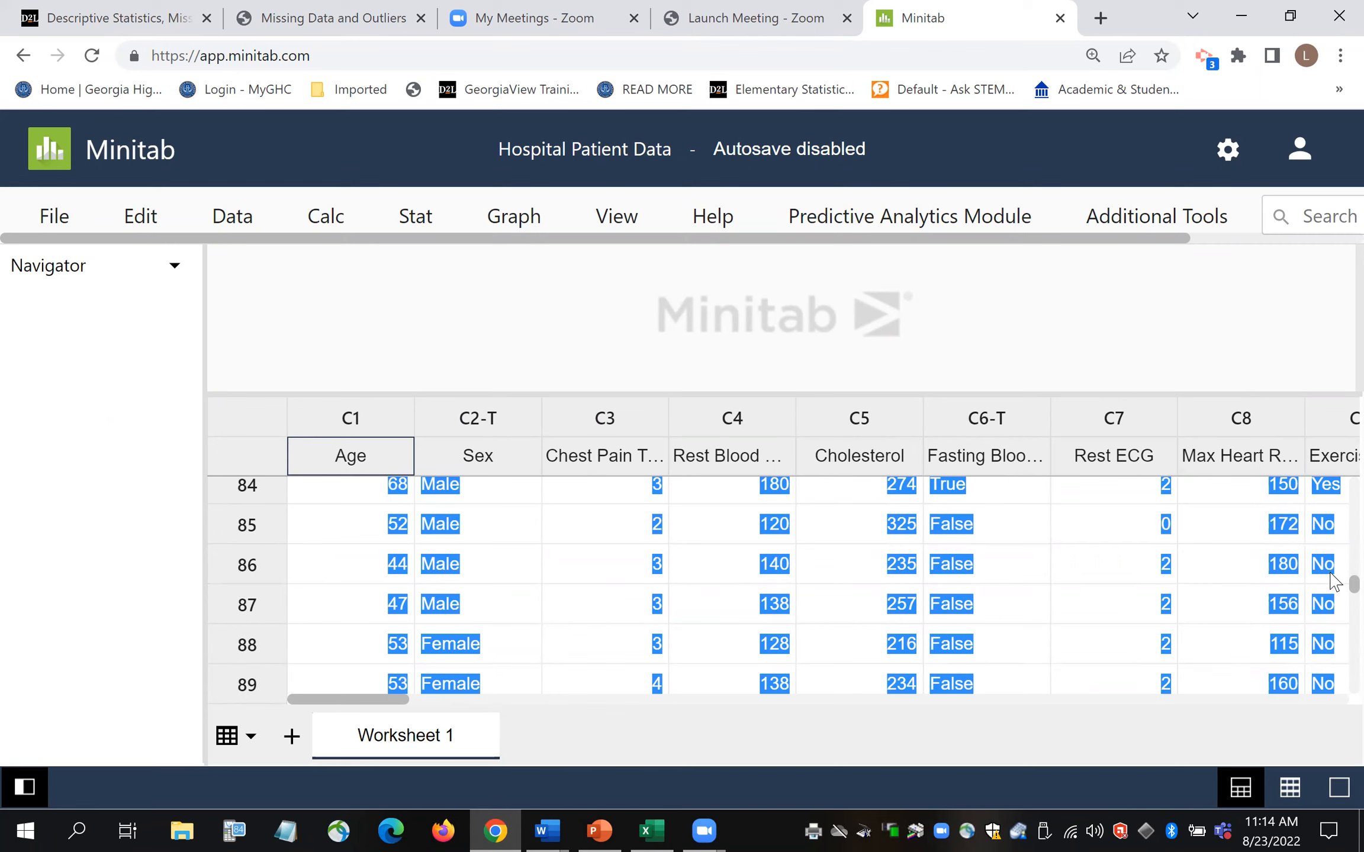
scroll(1332, 580, down, 11)
scroll(1335, 622, up, 2)
scroll(1335, 621, up, 3)
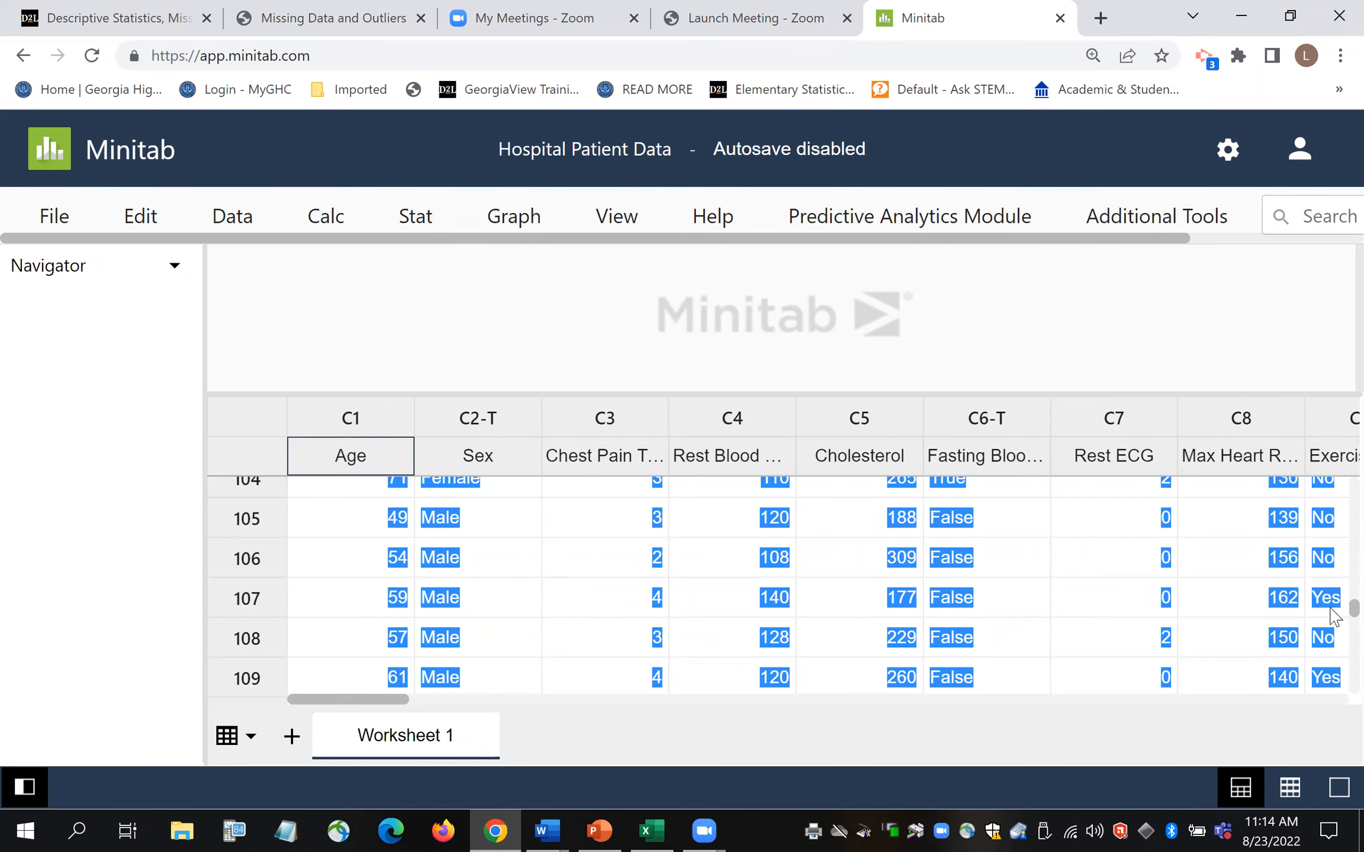
scroll(1335, 616, down, 1)
click(1335, 701)
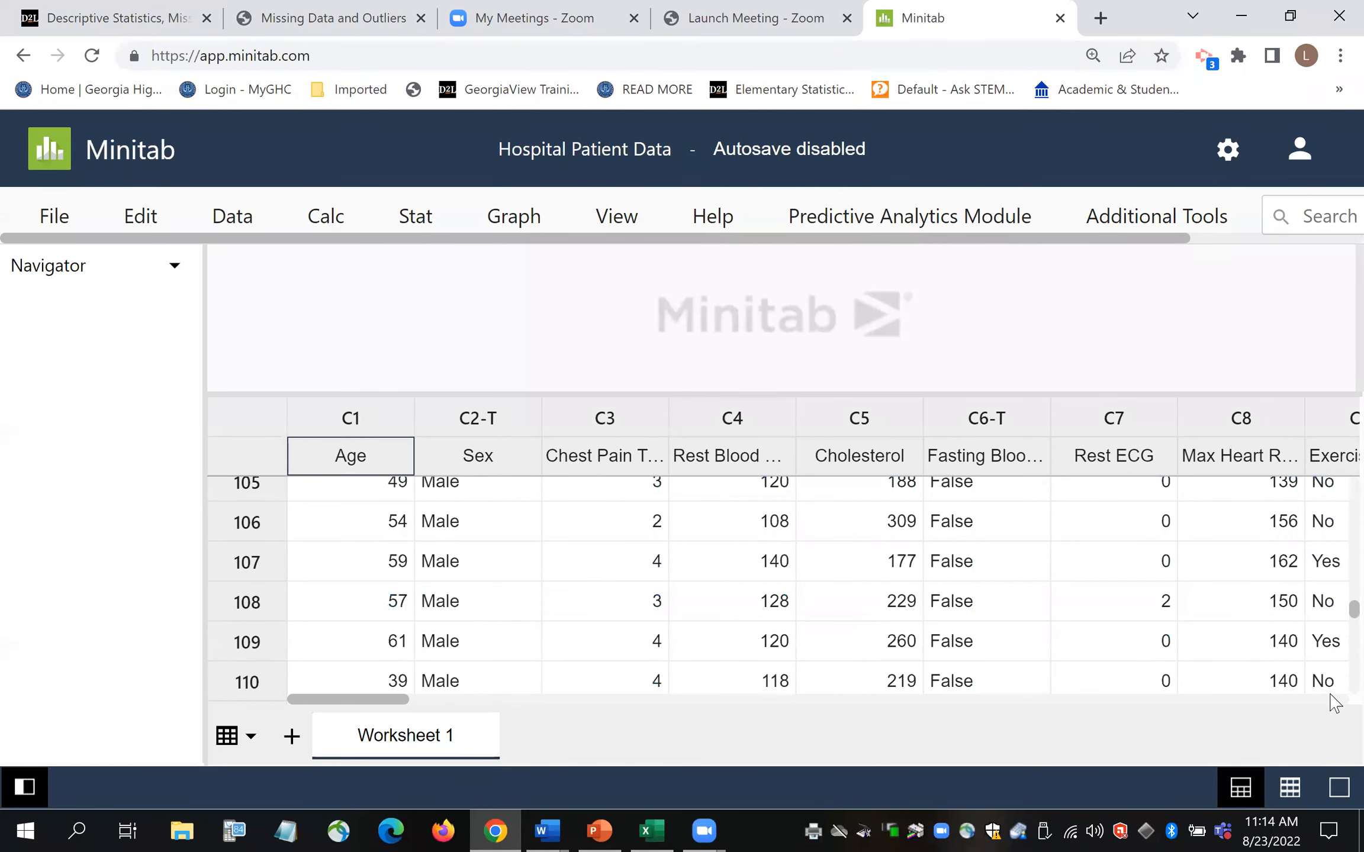
click(292, 687)
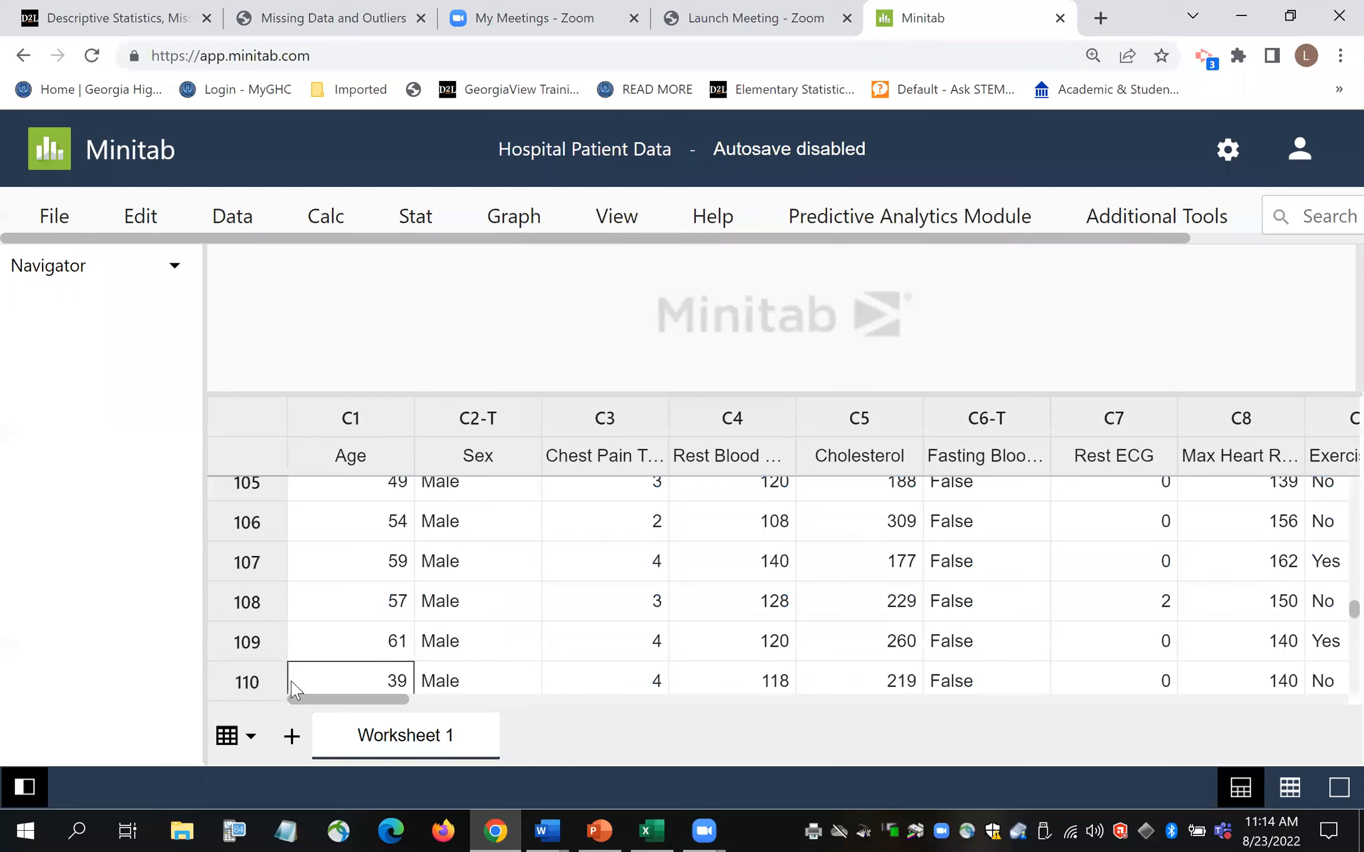
key(Down)
key(Down)
key(Down)
key(Down)
key(Down)
key(Down)
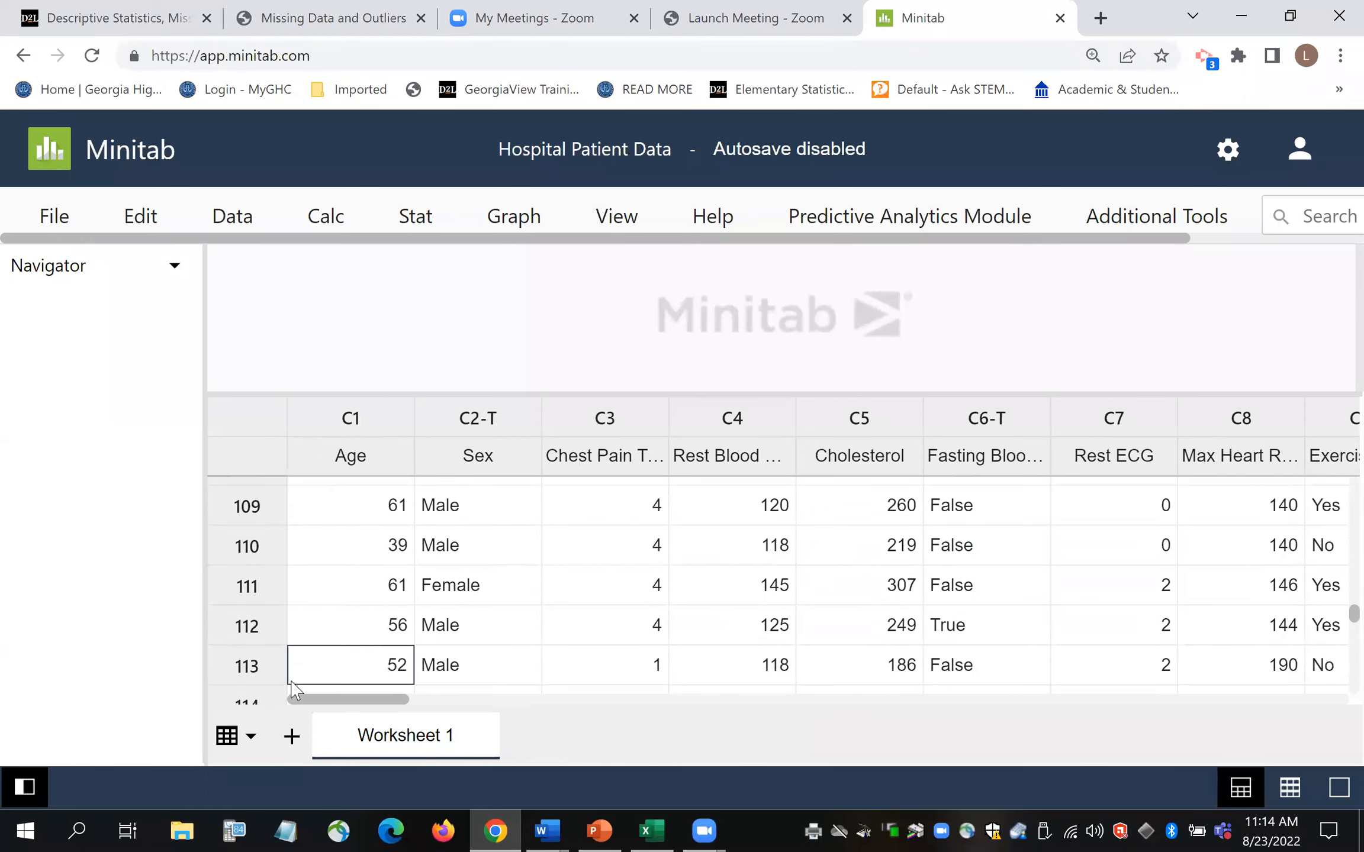
key(Down)
key(Down)
key(Down)
key(Down)
key(Down)
key(Down)
key(Down)
key(Down)
key(Down)
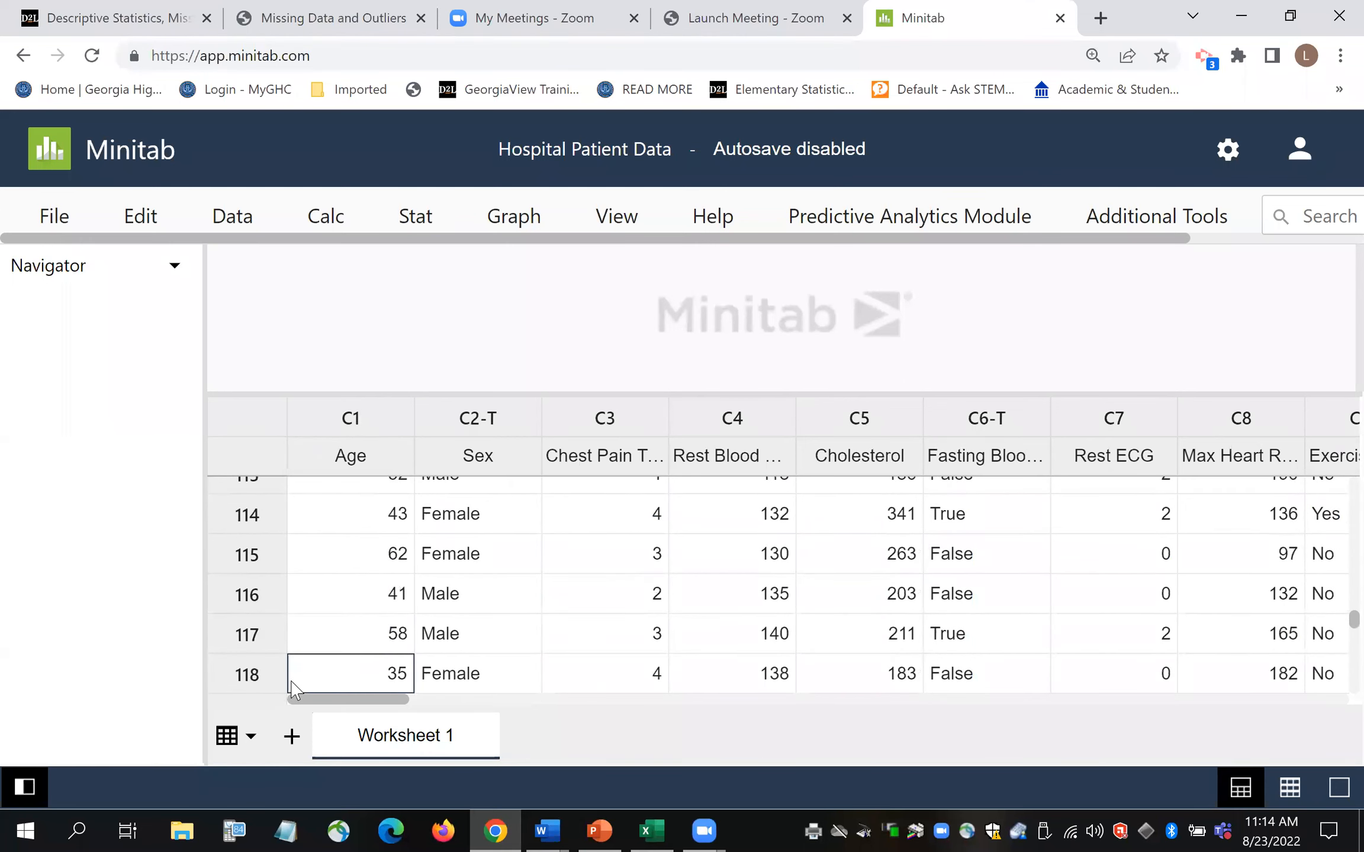
key(Down)
key(Down)
key(Down)
key(Down)
key(Down)
key(Down)
key(Down)
key(Down)
key(Down)
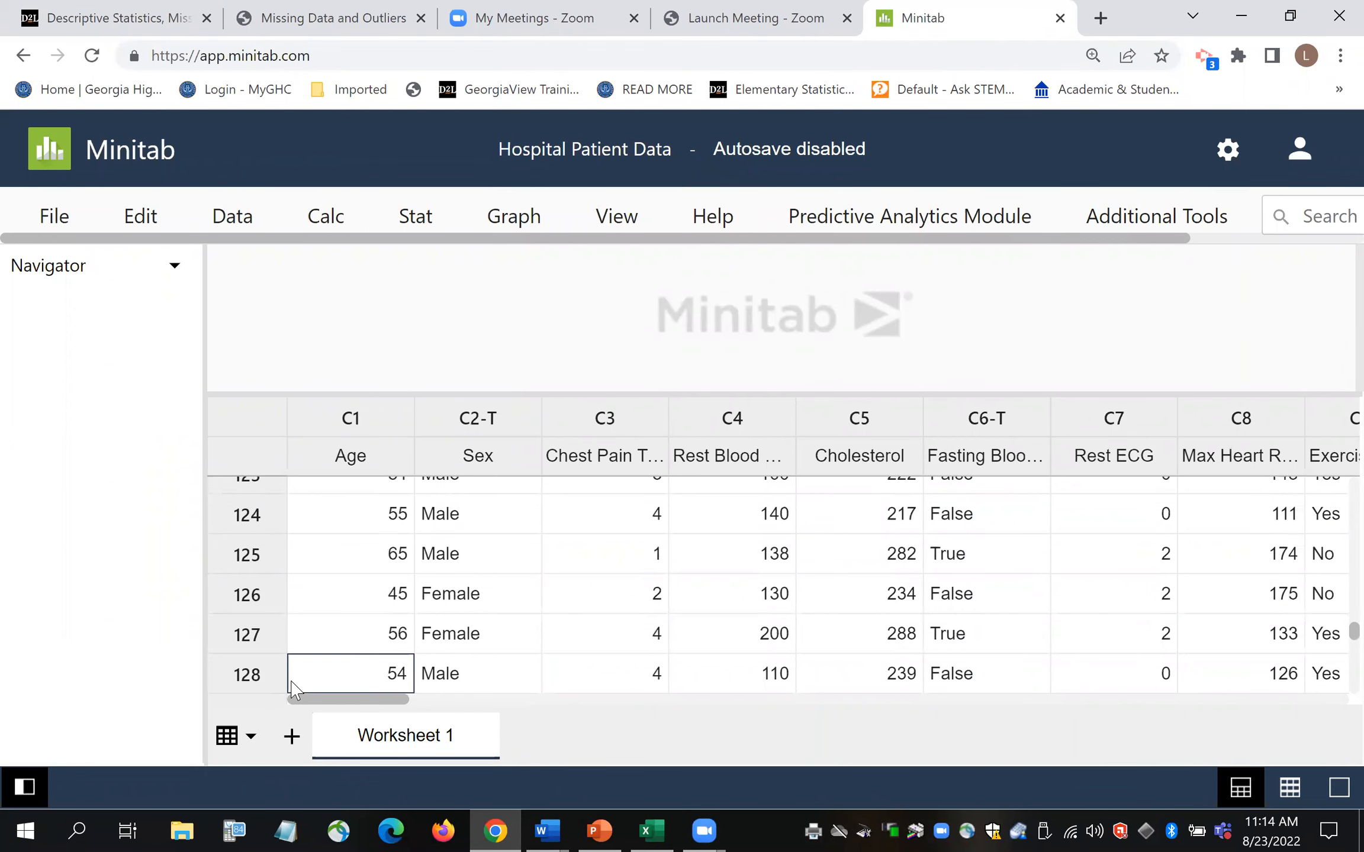
key(Down)
key(Down)
key(Down)
key(Down)
key(Down)
key(Down)
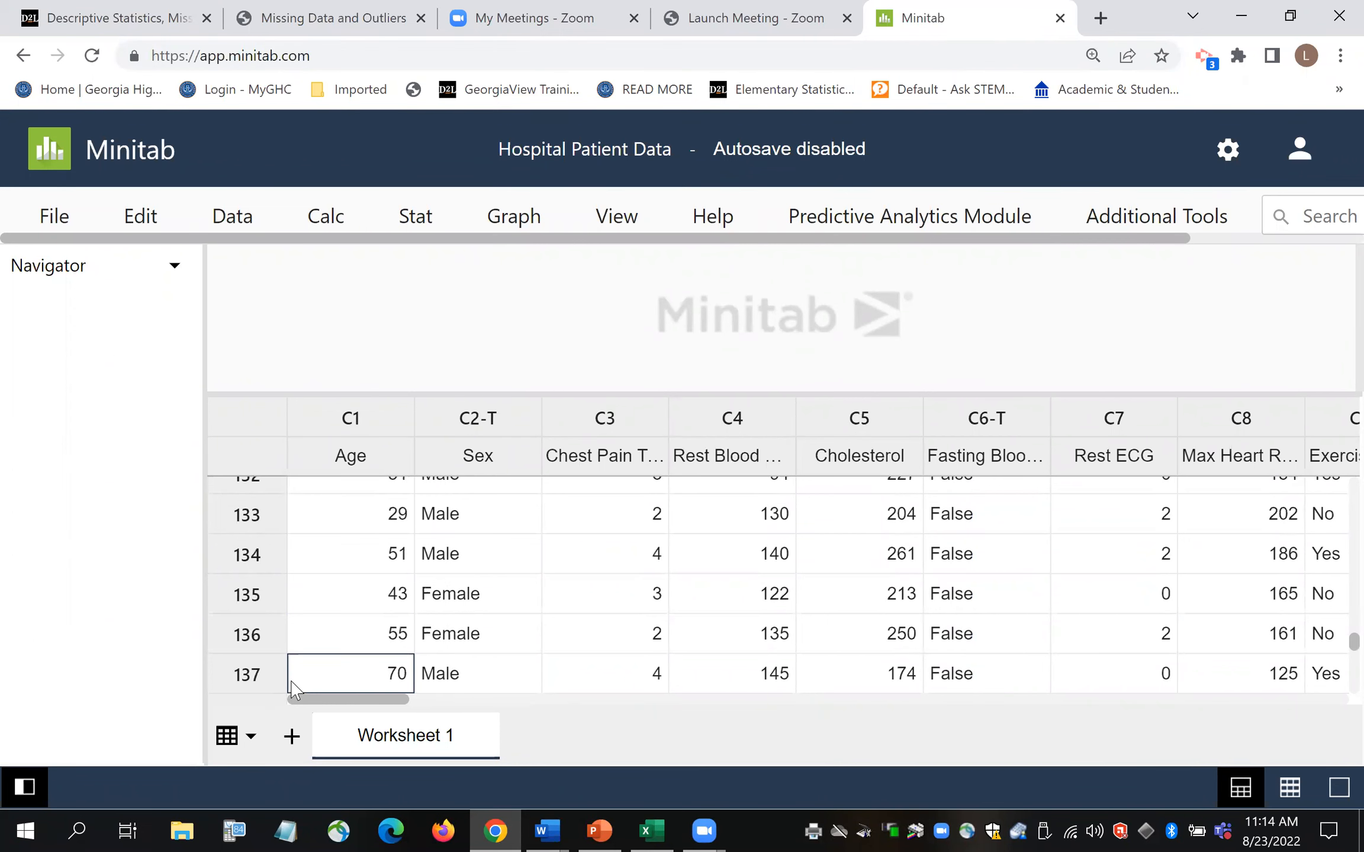
key(Down)
key(Down)
key(Down)
key(Down)
key(Down)
key(Down)
key(Down)
key(Down)
key(Down)
key(Down)
key(Down)
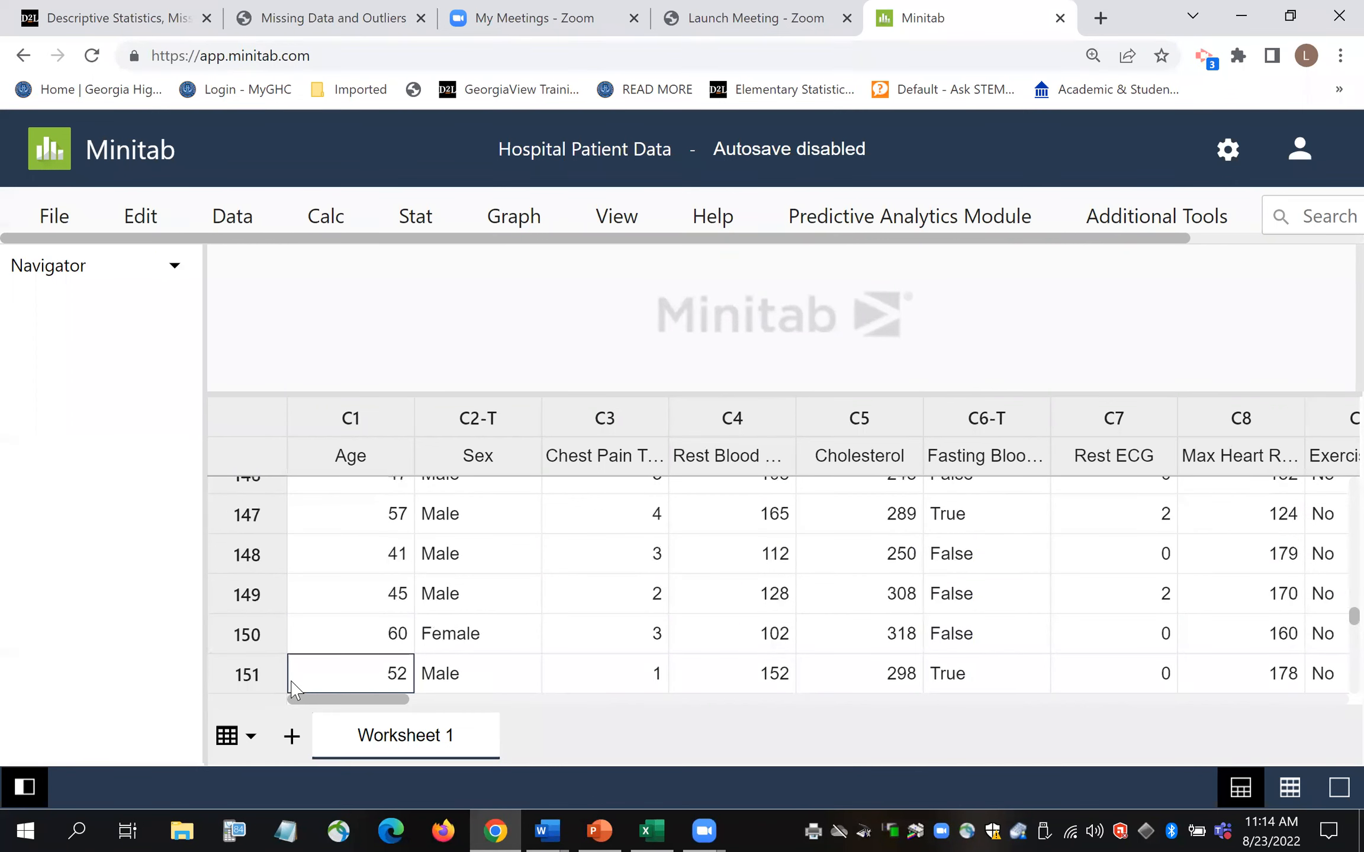
key(Down)
key(Down)
key(Down)
key(Down)
key(Down)
key(Down)
key(Down)
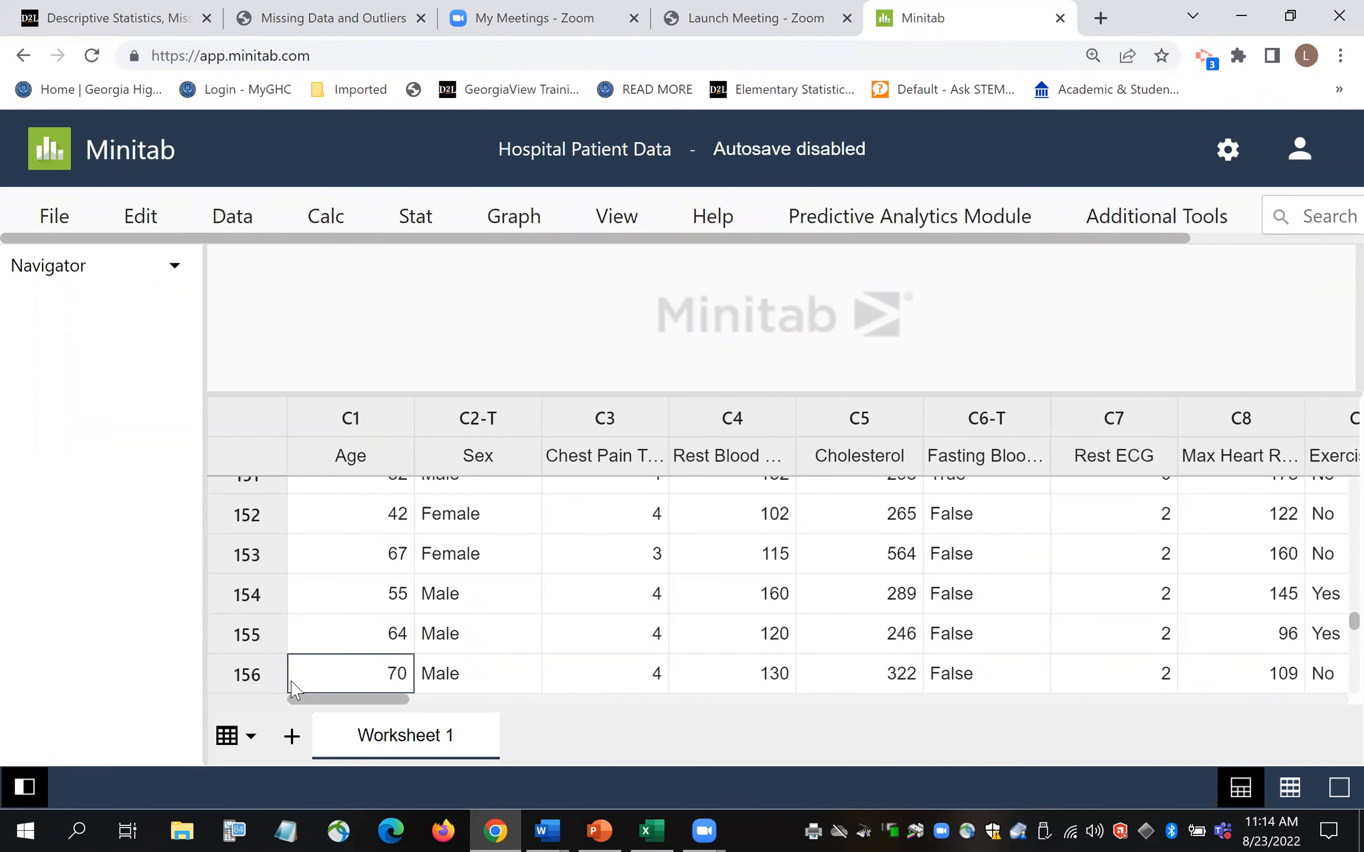
key(Down)
key(Down)
key(Down)
key(Down)
key(Down)
key(Down)
key(Down)
key(Down)
key(Down)
key(Down)
key(Down)
key(Down)
key(Down)
key(Down)
key(Down)
key(Down)
key(Down)
key(Down)
key(Down)
key(Down)
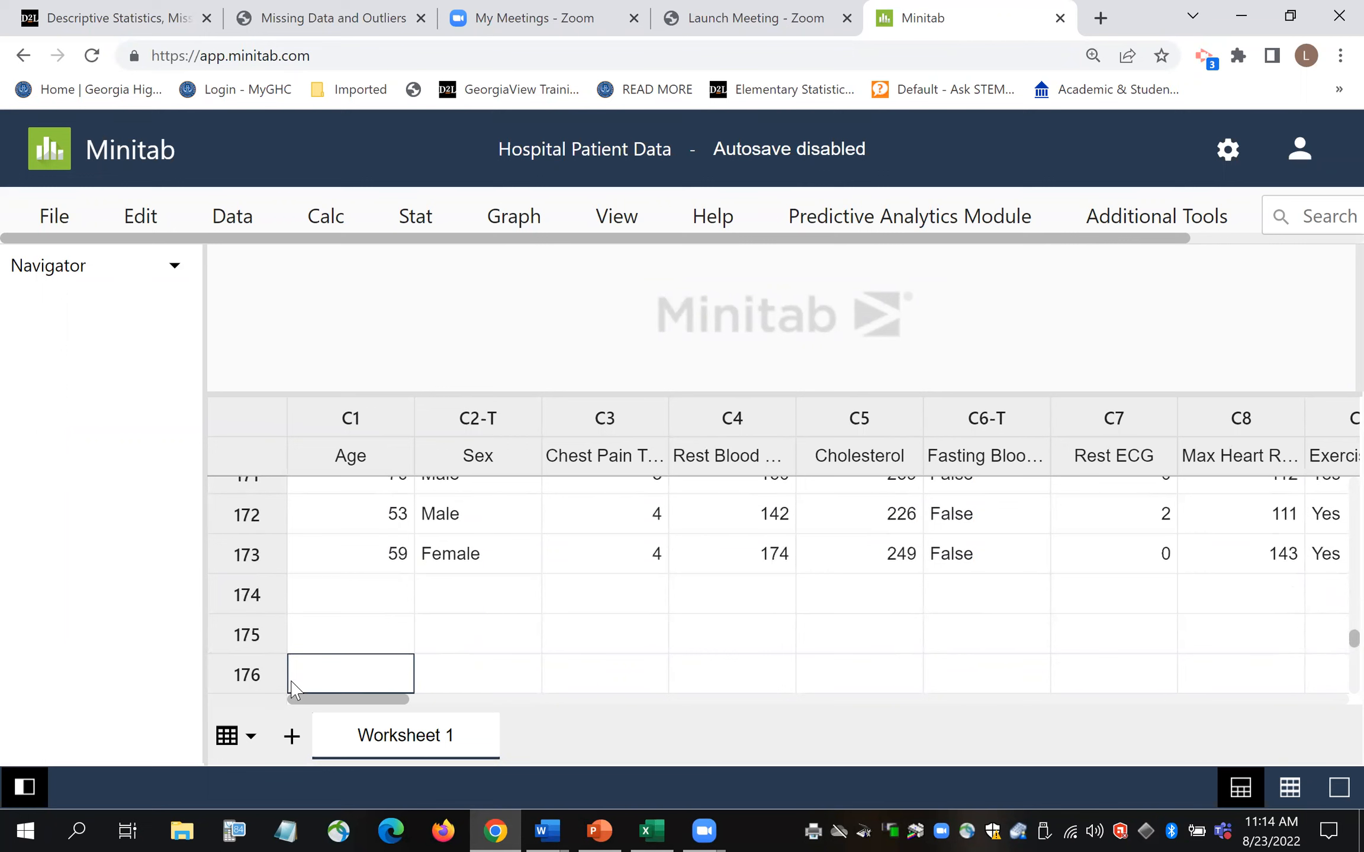
key(Up)
key(Down)
key(Down)
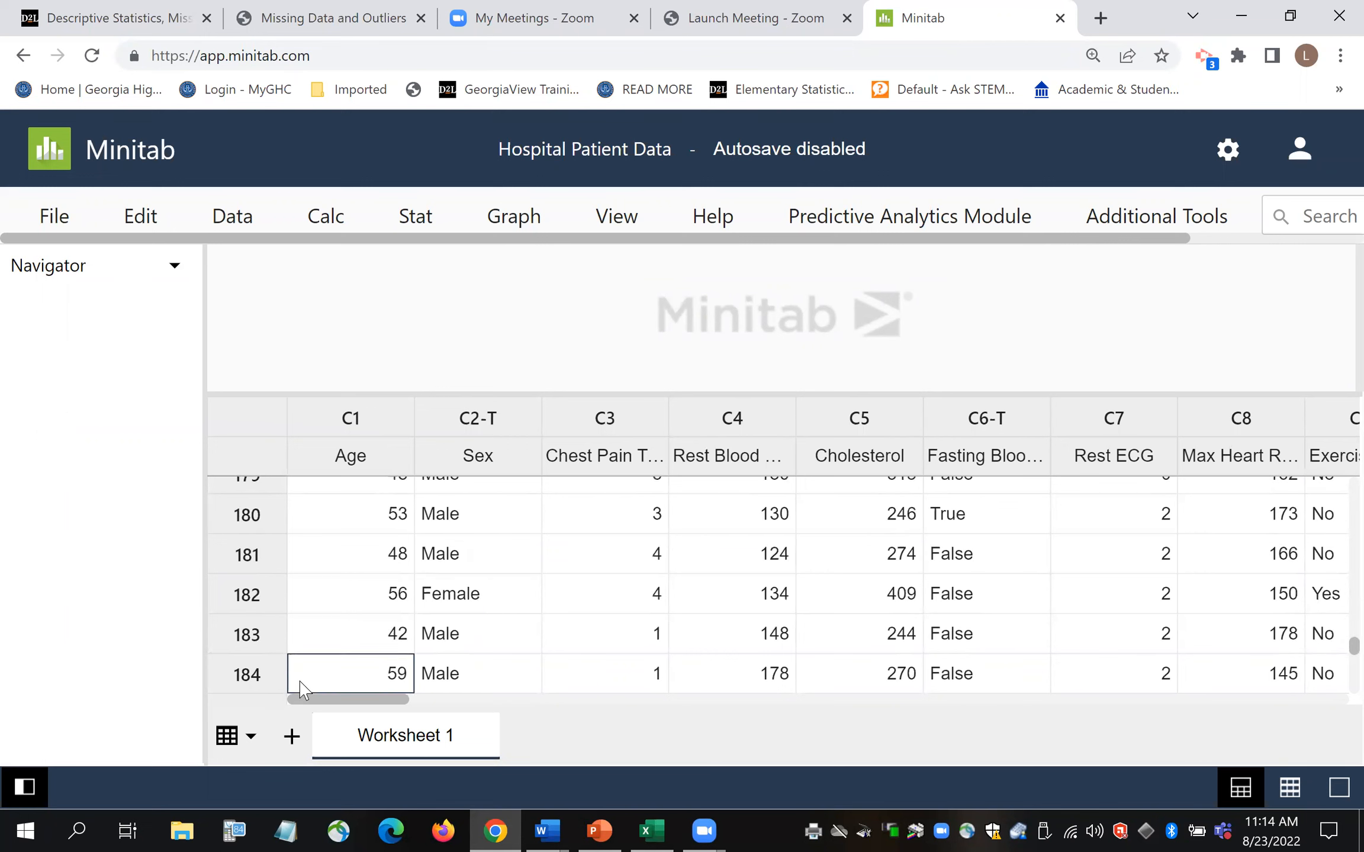
key(Down)
key(Down)
key(Down)
key(Down)
key(Down)
key(Down)
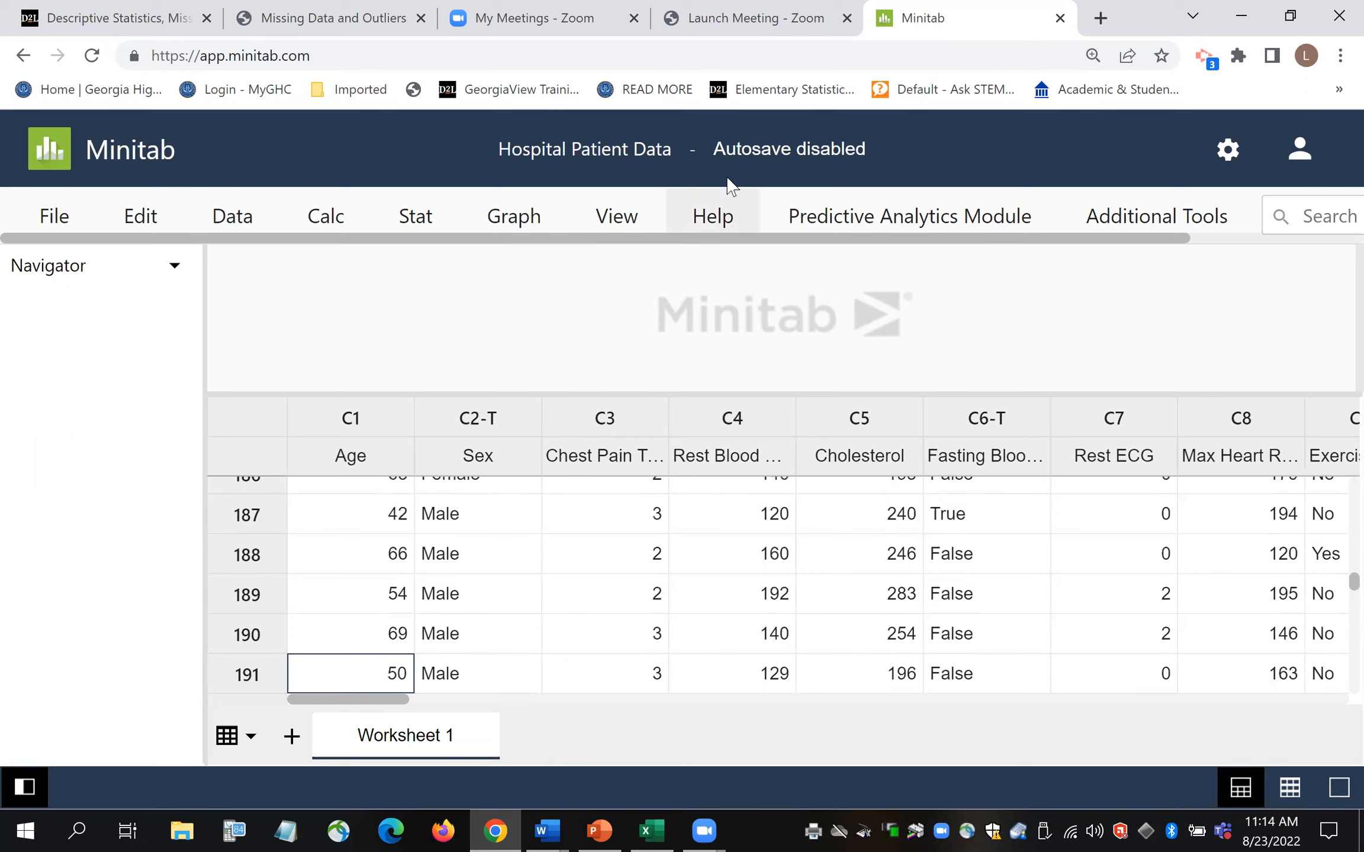
- Add a blank Worksheet 2, compare it with Worksheet 1, then return to the lesson page
click(61, 223)
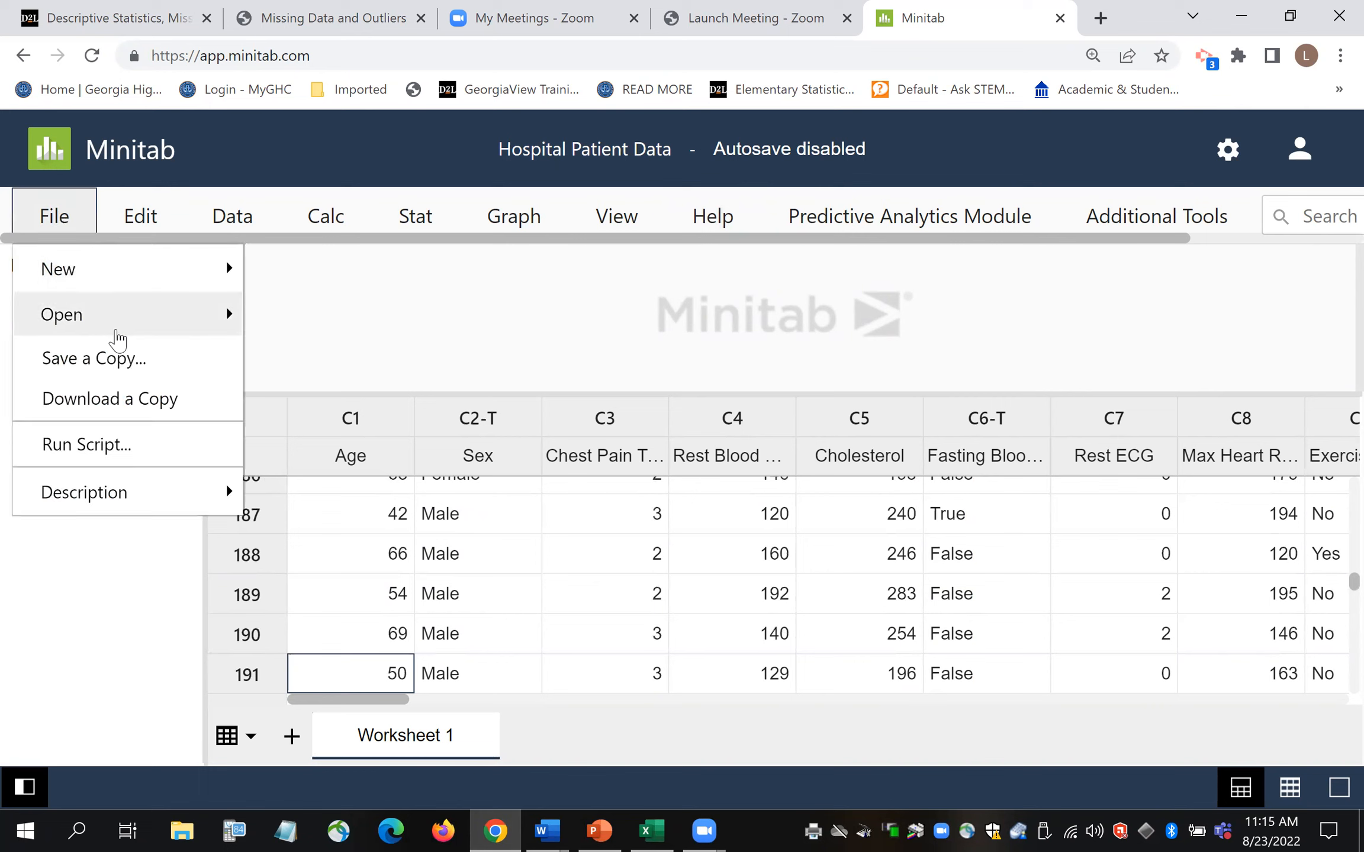
click(219, 283)
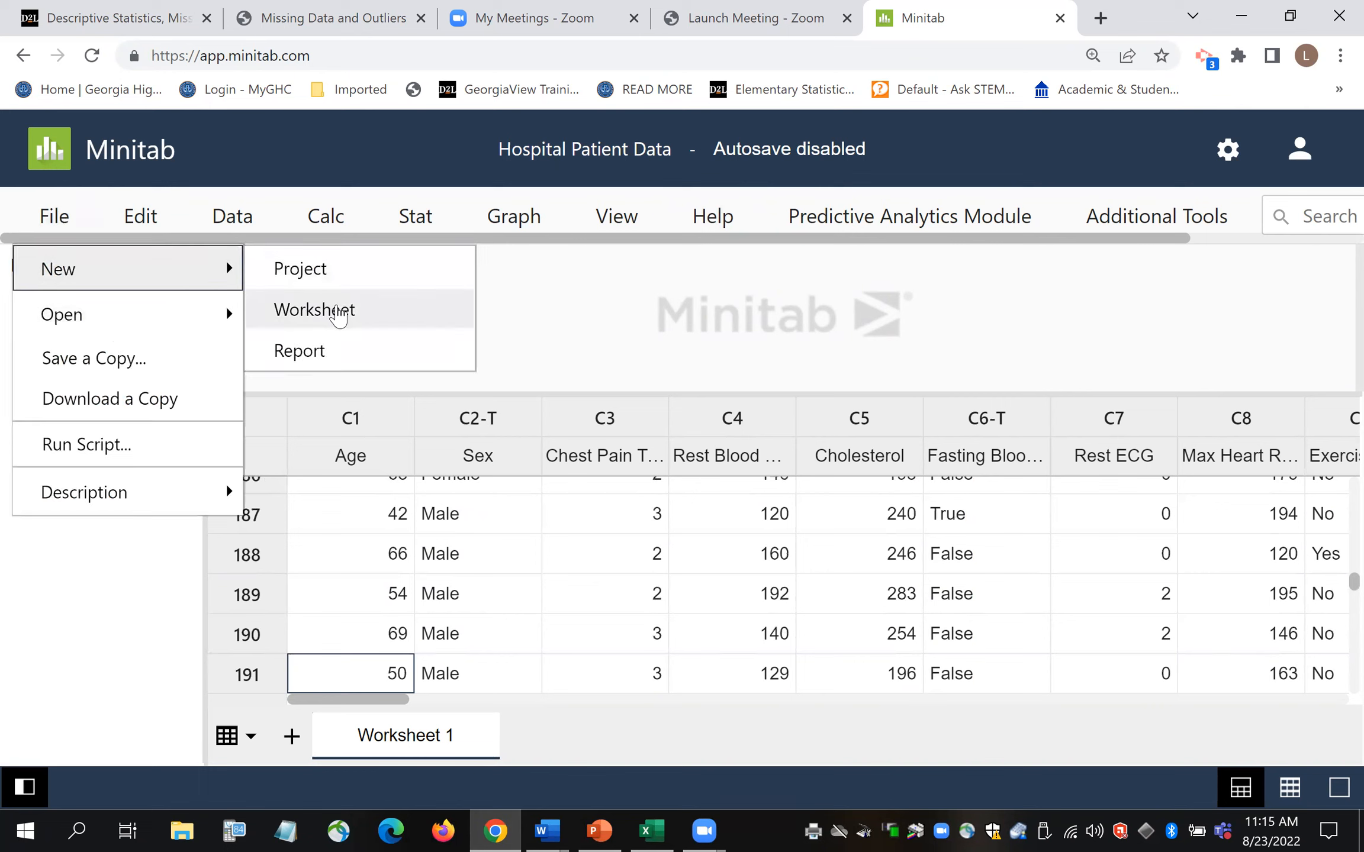
click(314, 310)
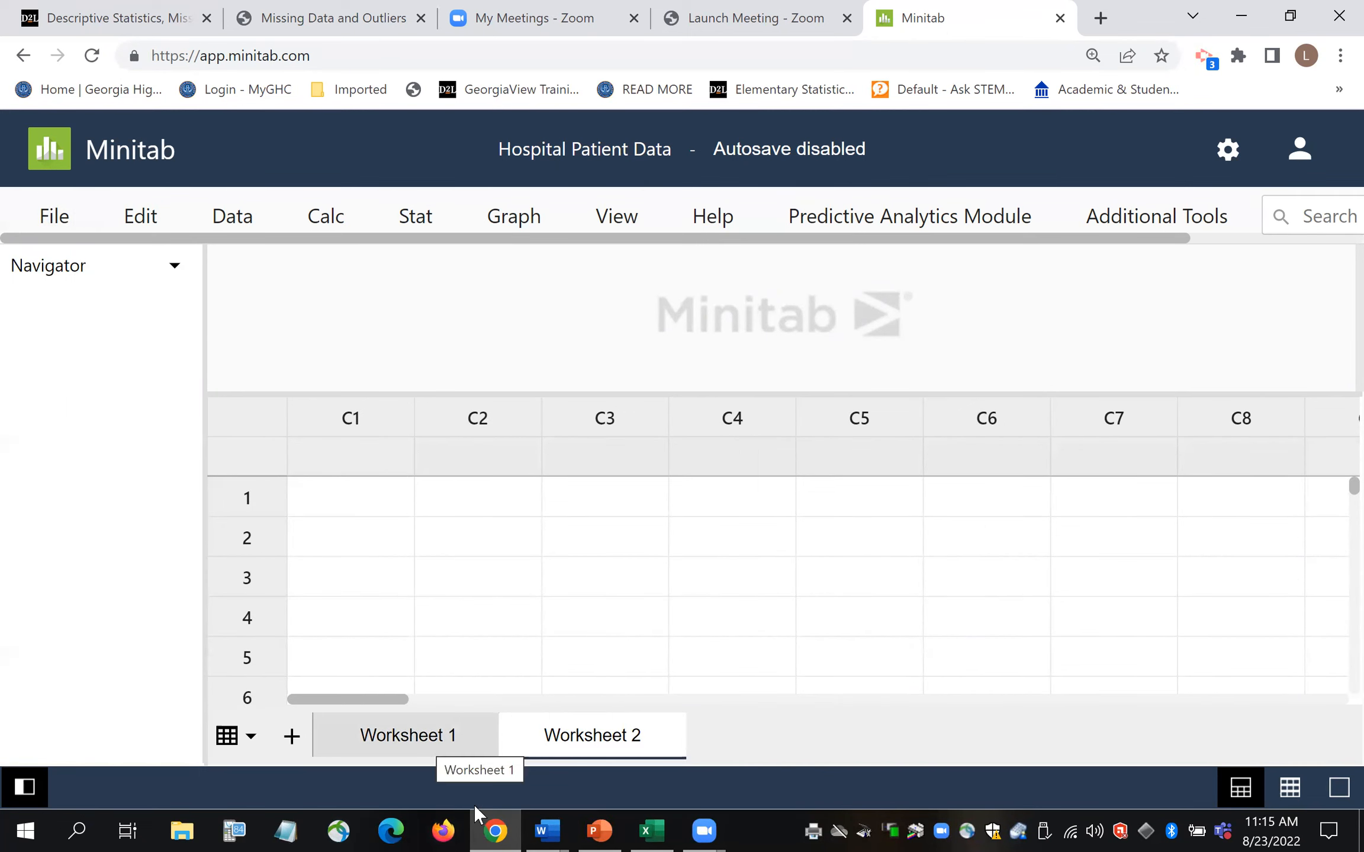
click(414, 738)
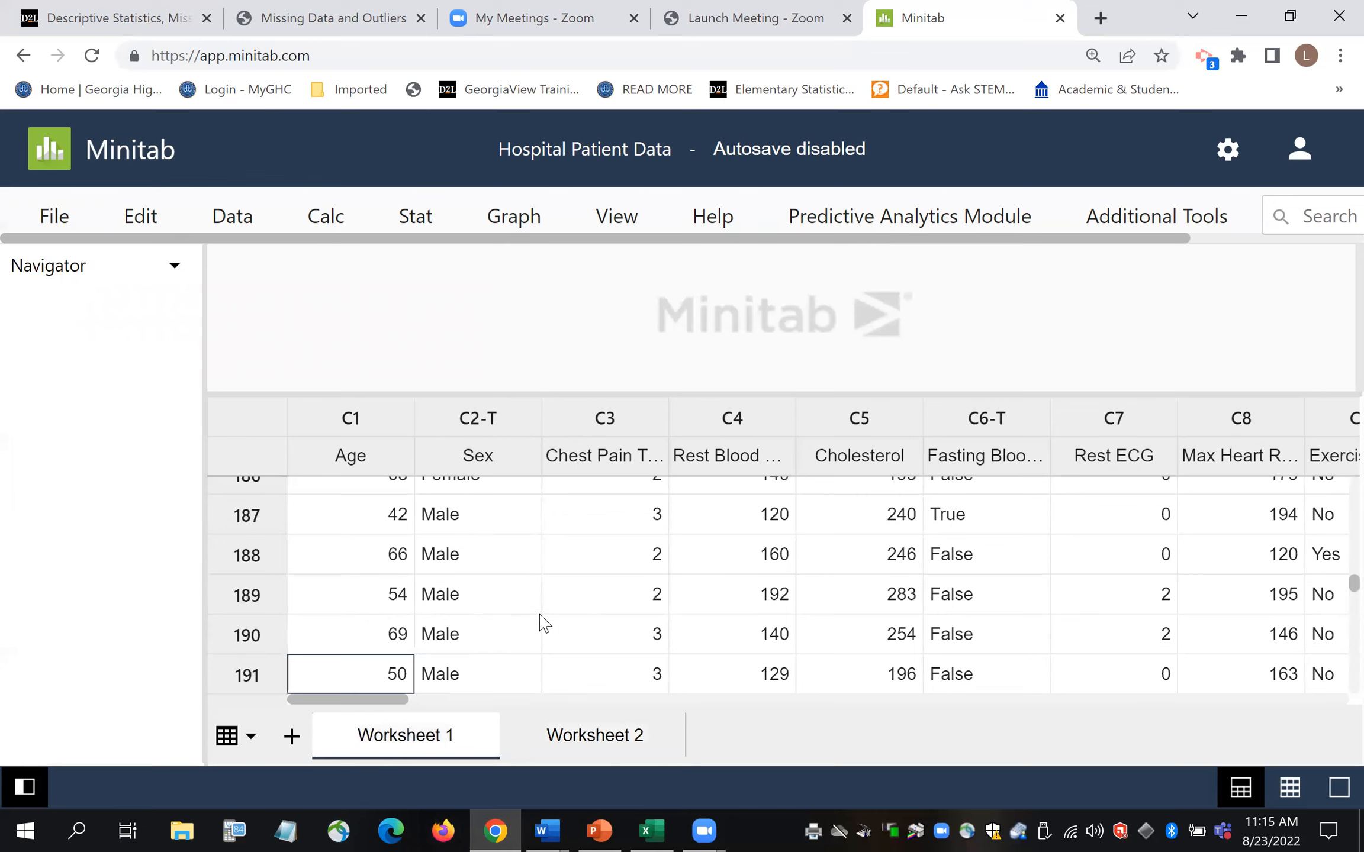
click(529, 706)
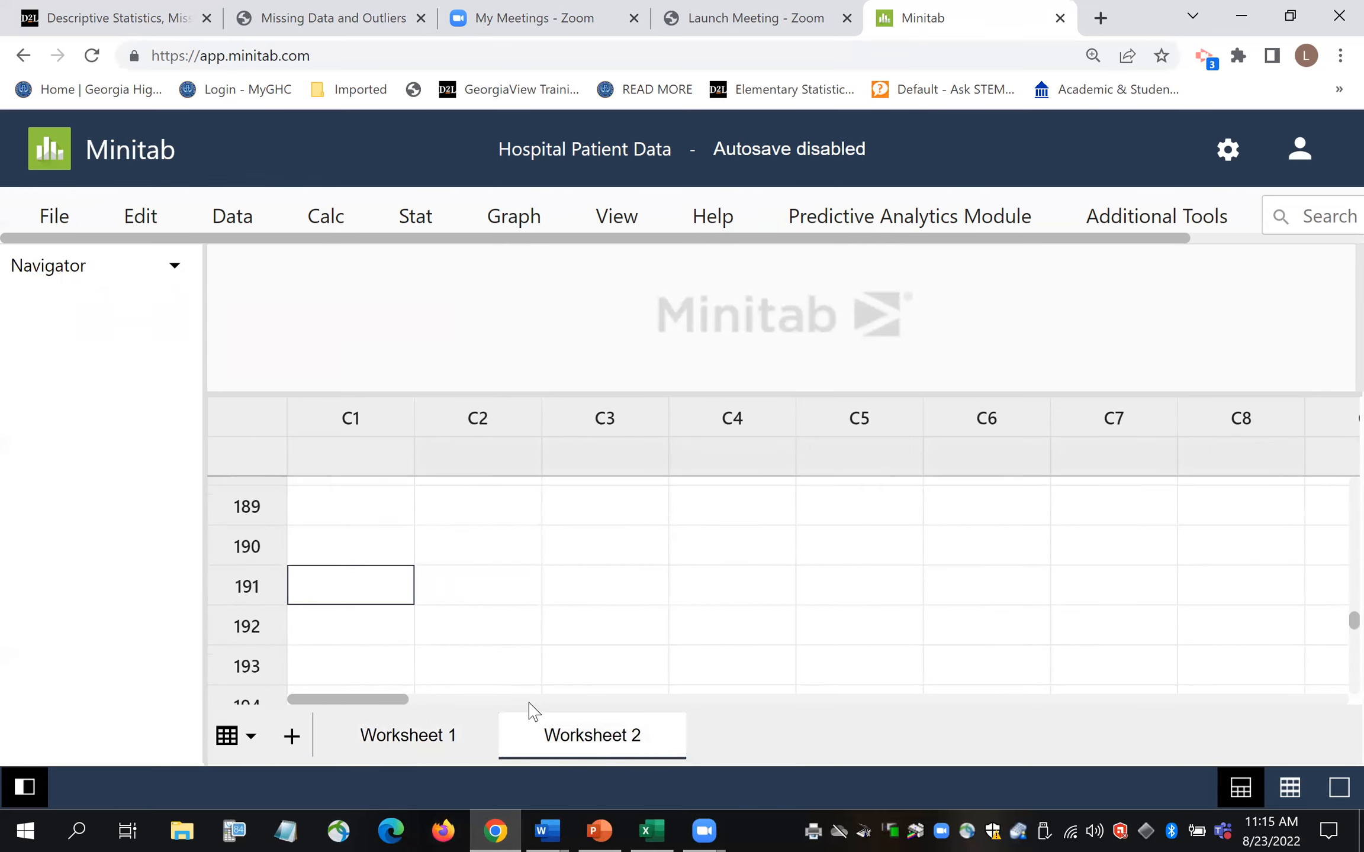
drag(1330, 621, 1330, 480)
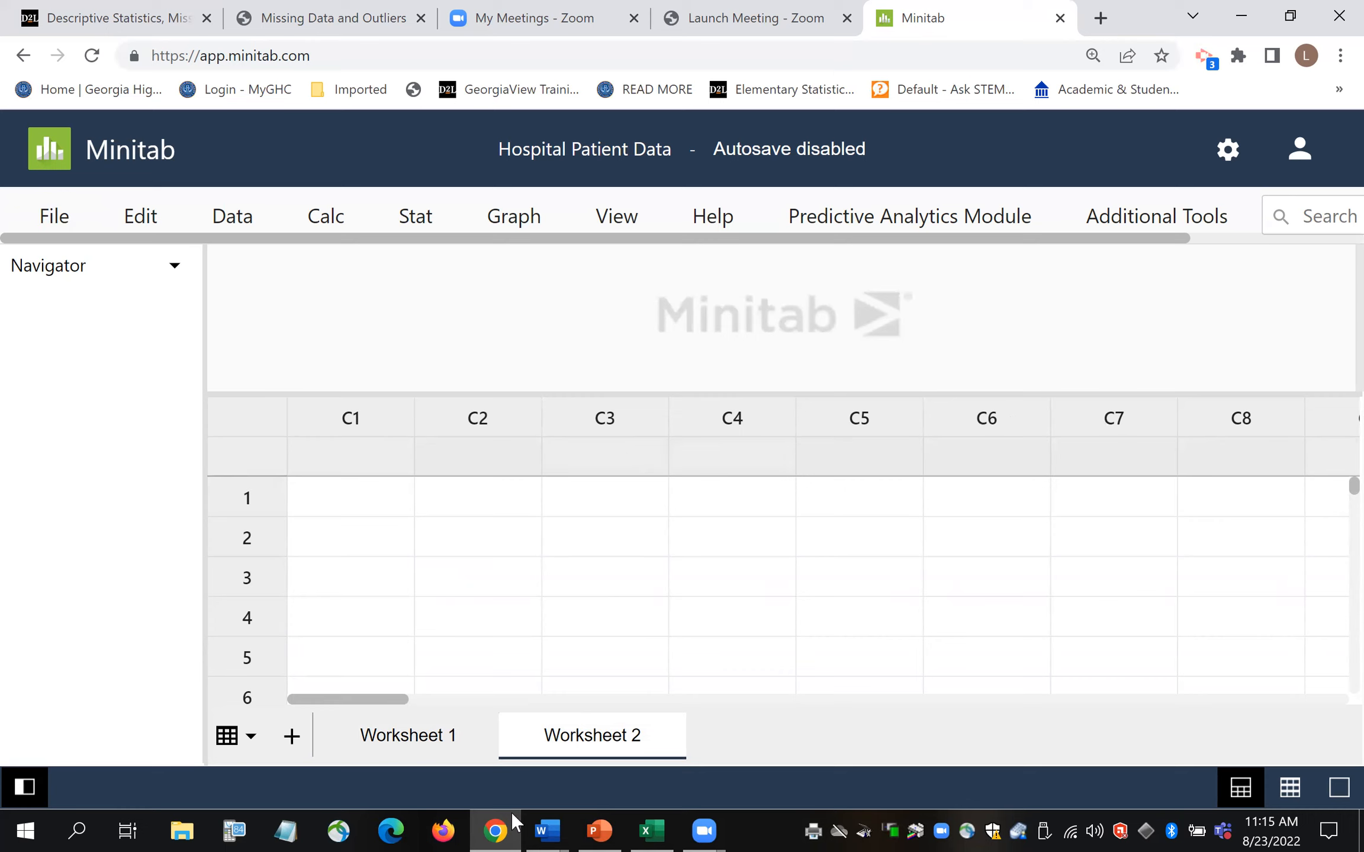
mouse_move(502, 829)
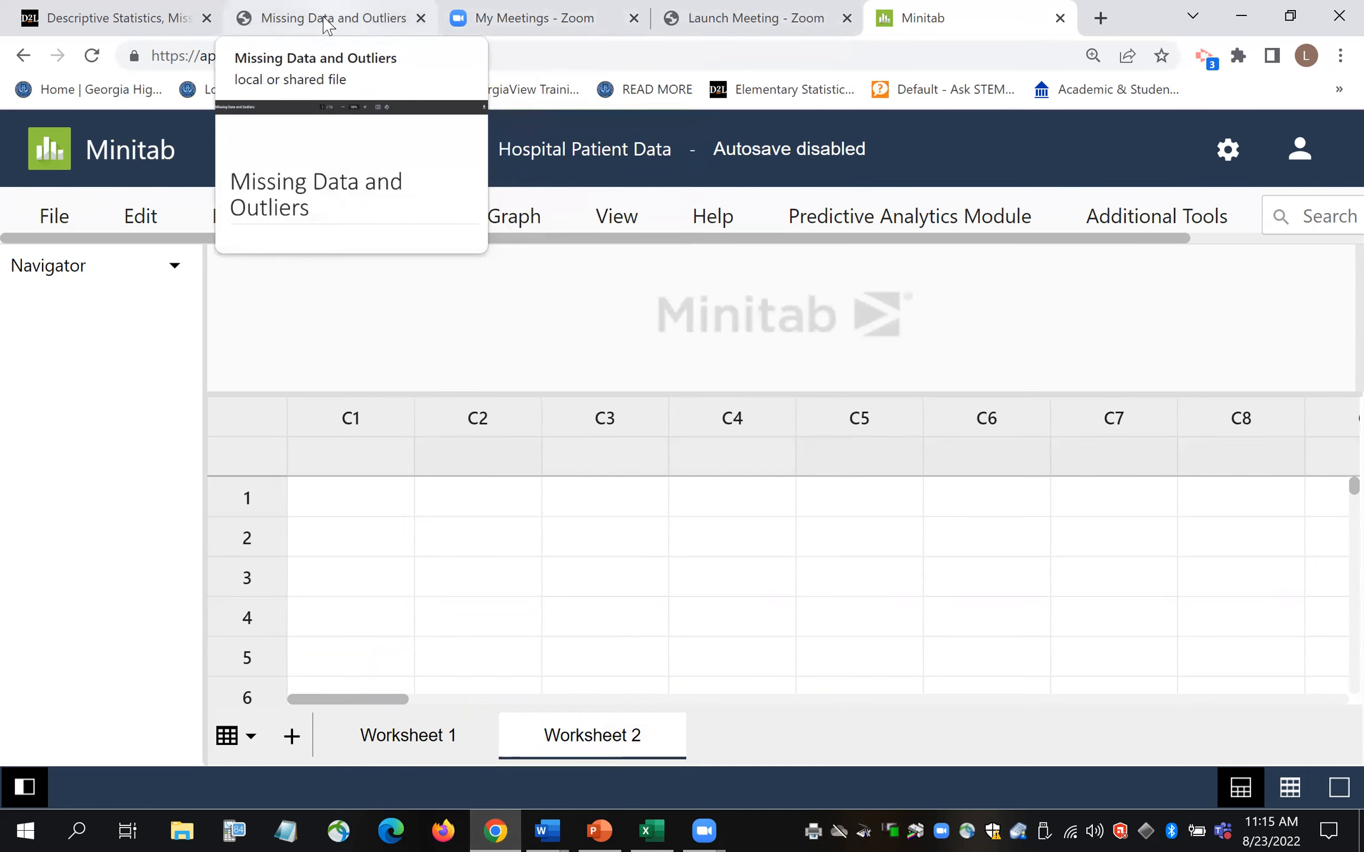
click(145, 23)
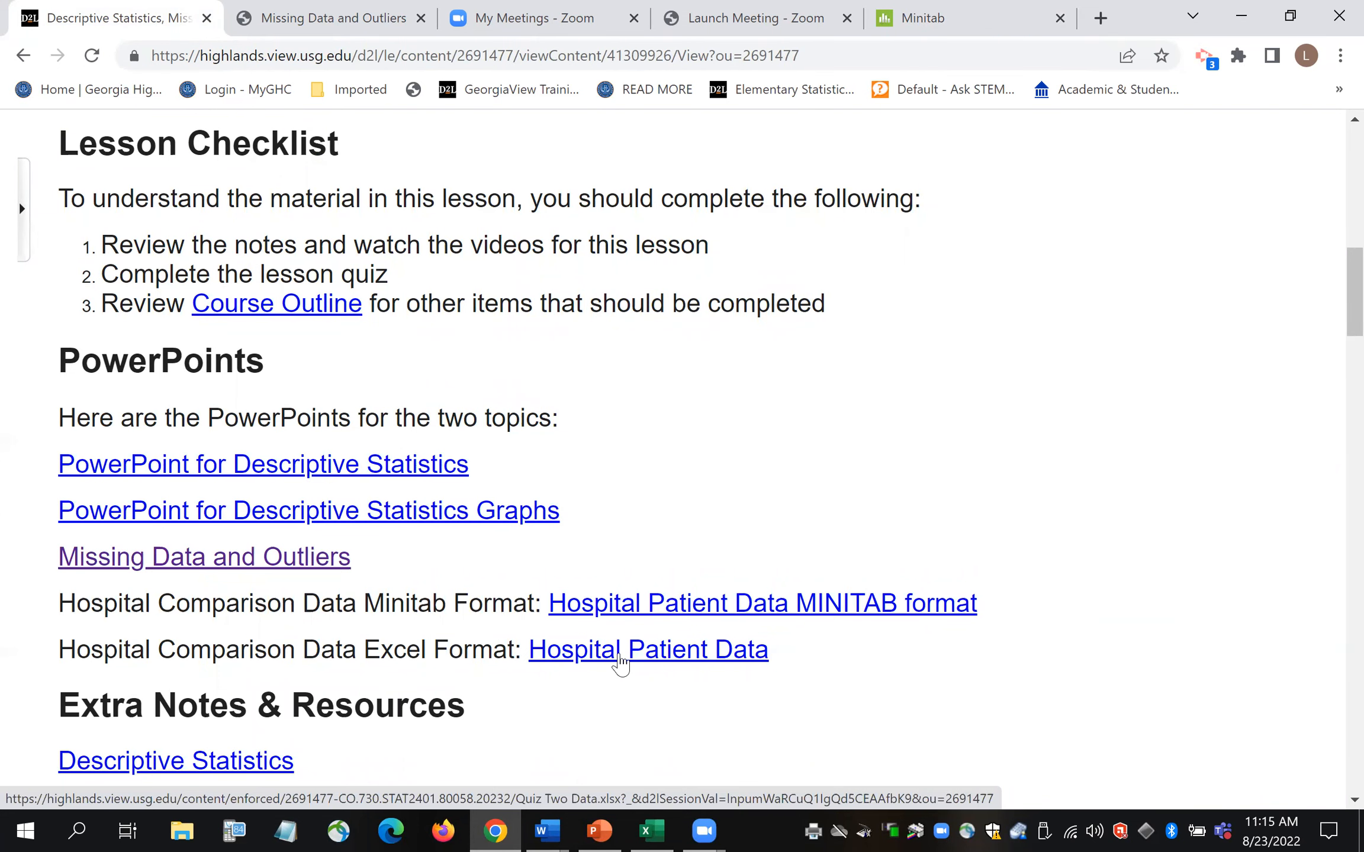
- Download the Hospital Patient Data Excel file to the Desktop and open Quiz Two Data.xlsx
click(620, 663)
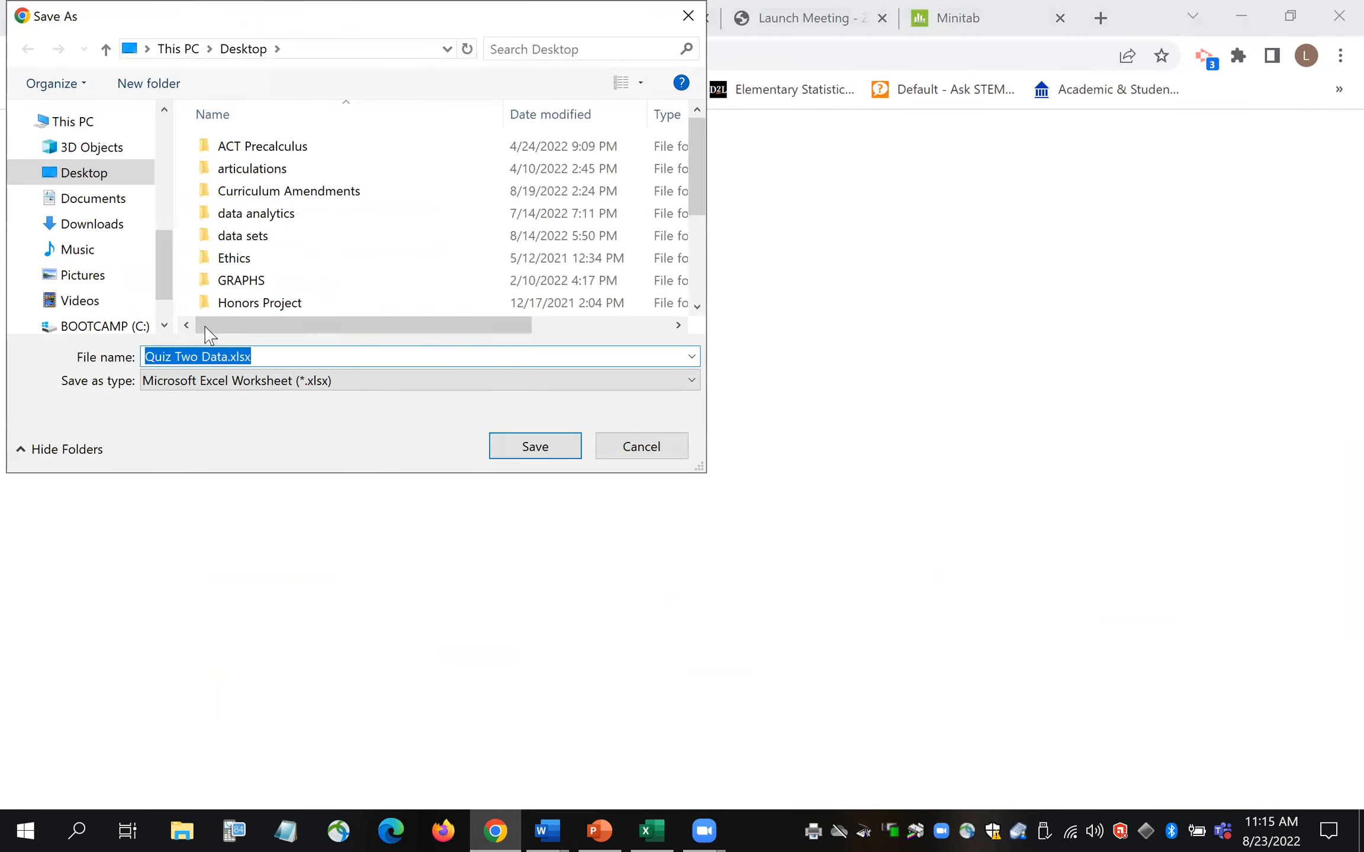
click(551, 448)
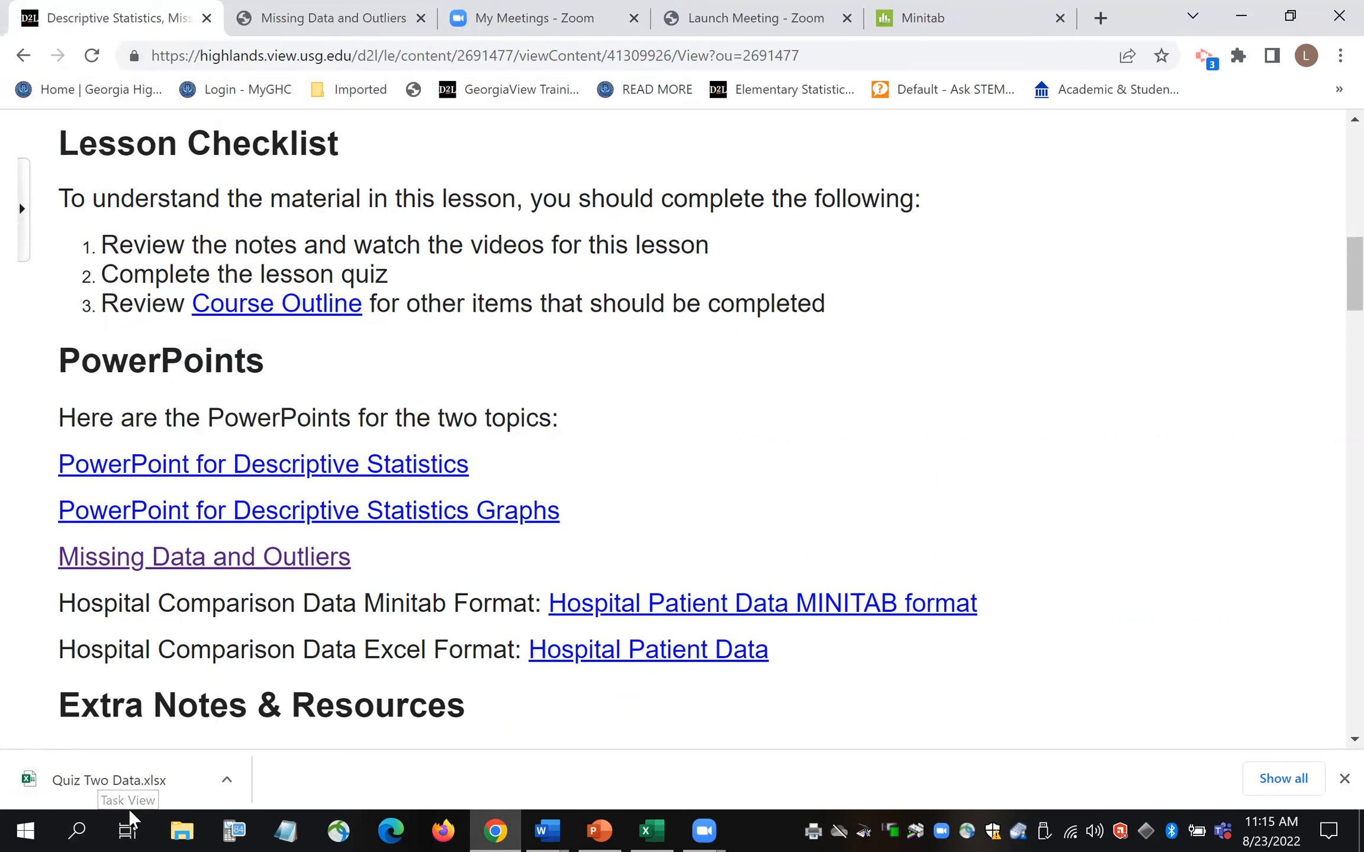
click(80, 786)
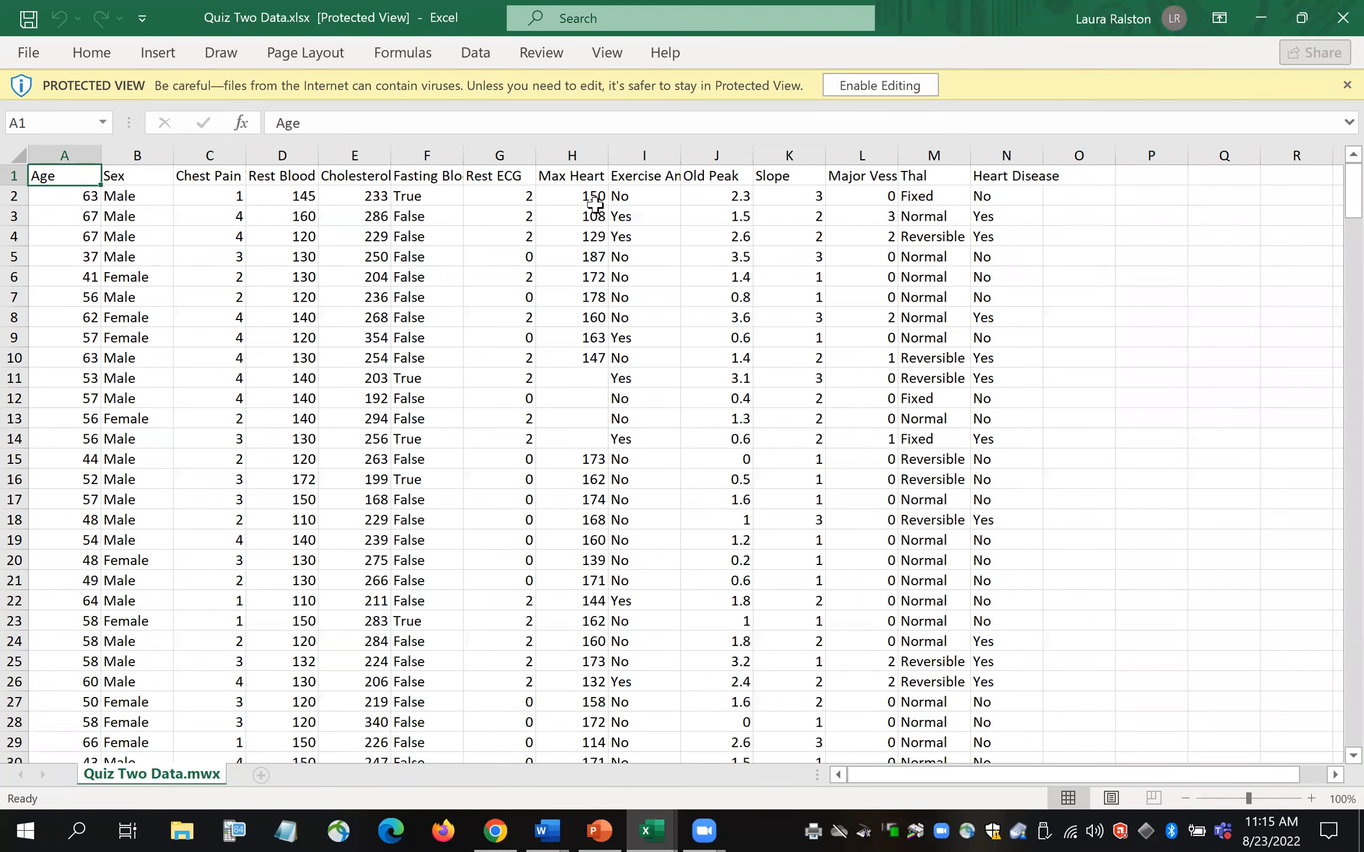
- Enable editing in Quiz Two Data.xlsx, copy the whole hospital data sheet, and return to Chrome
click(878, 87)
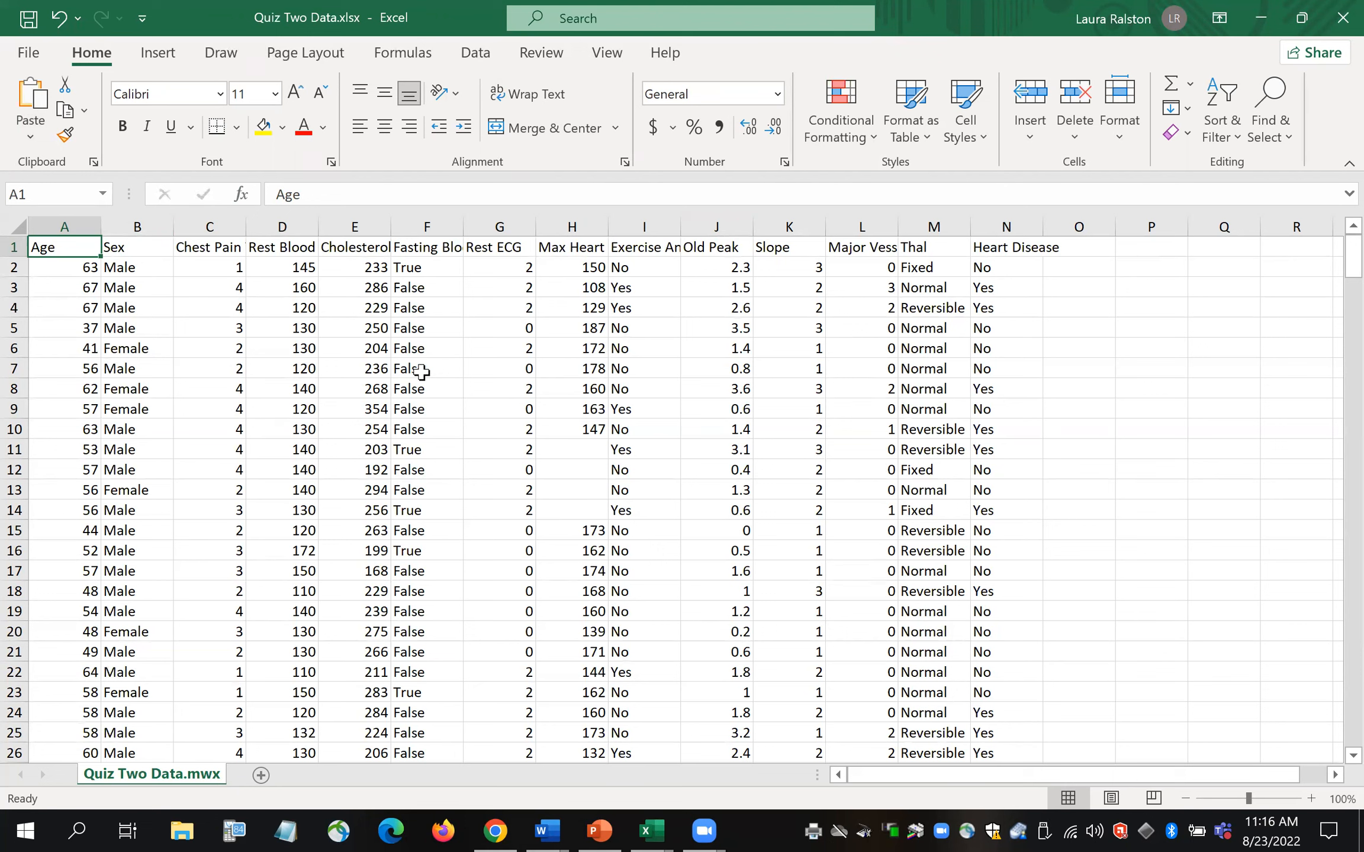
click(17, 226)
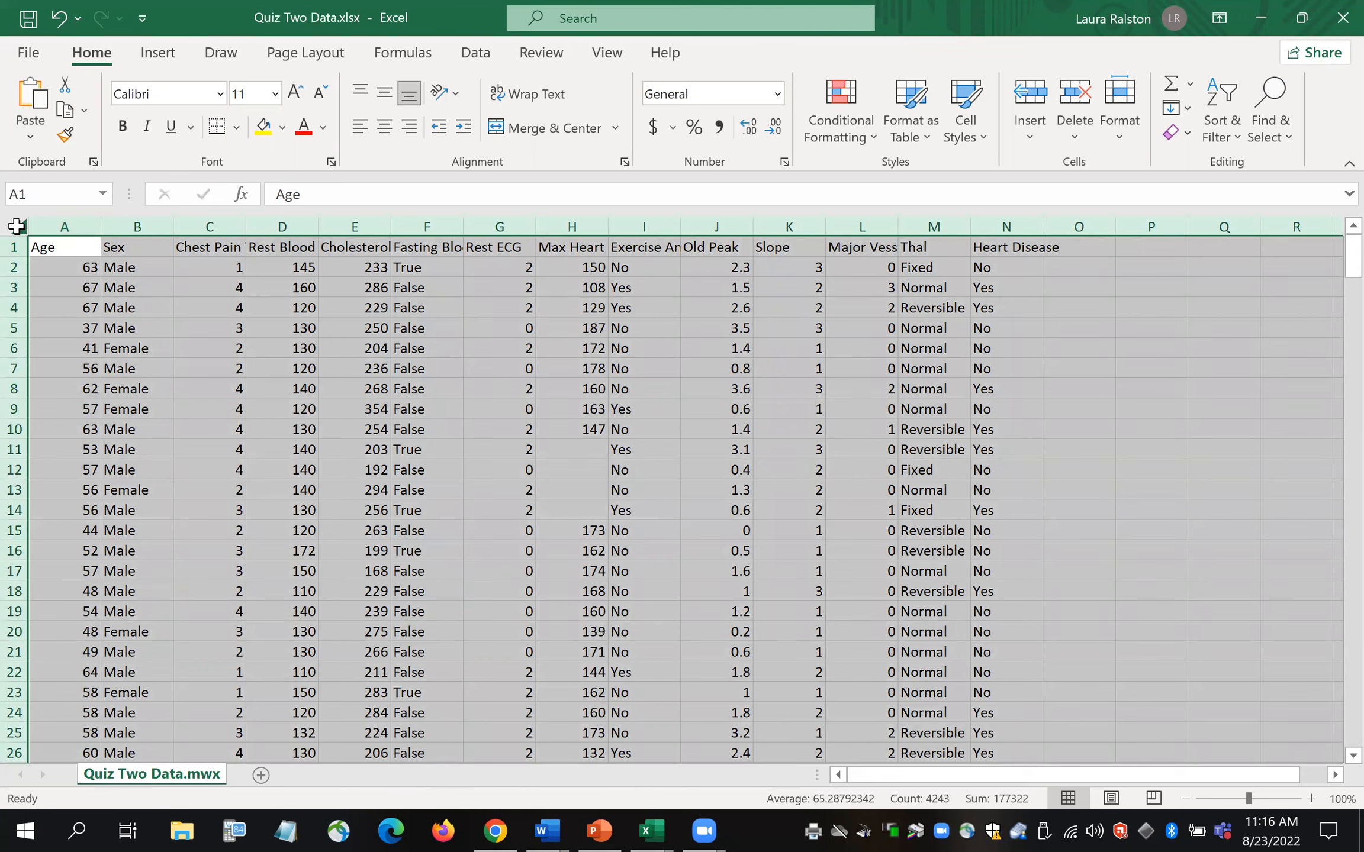
right_click(16, 226)
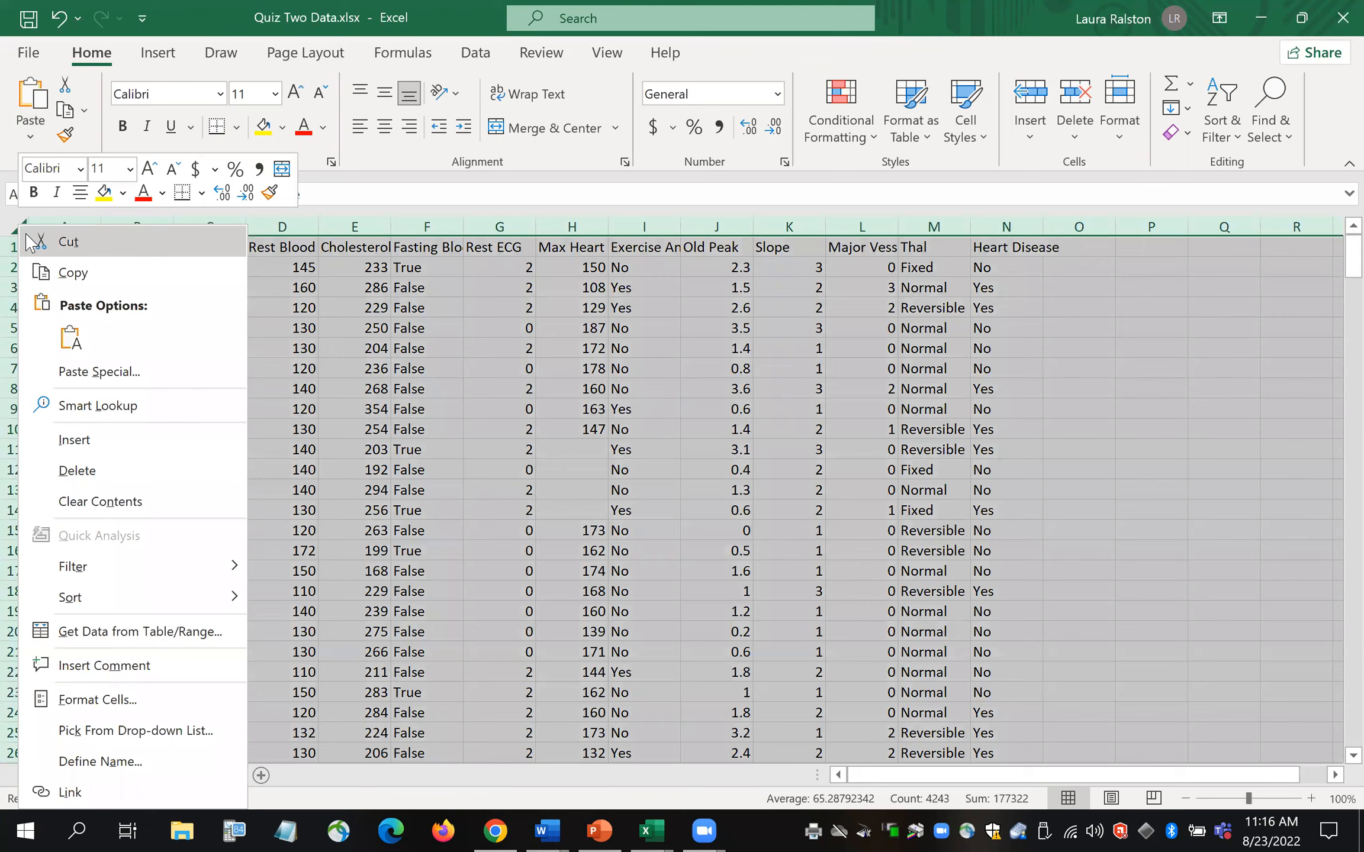
click(85, 272)
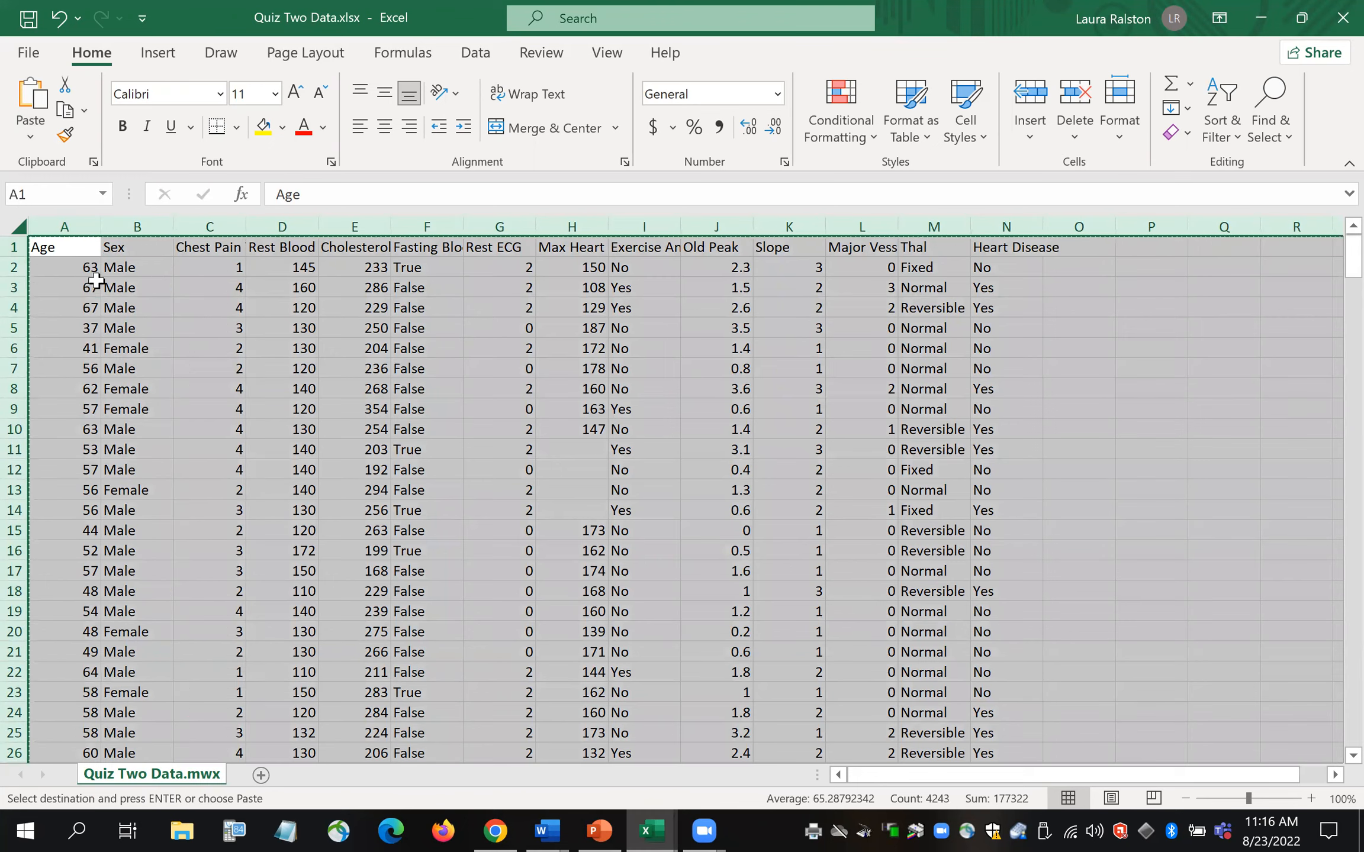
click(510, 824)
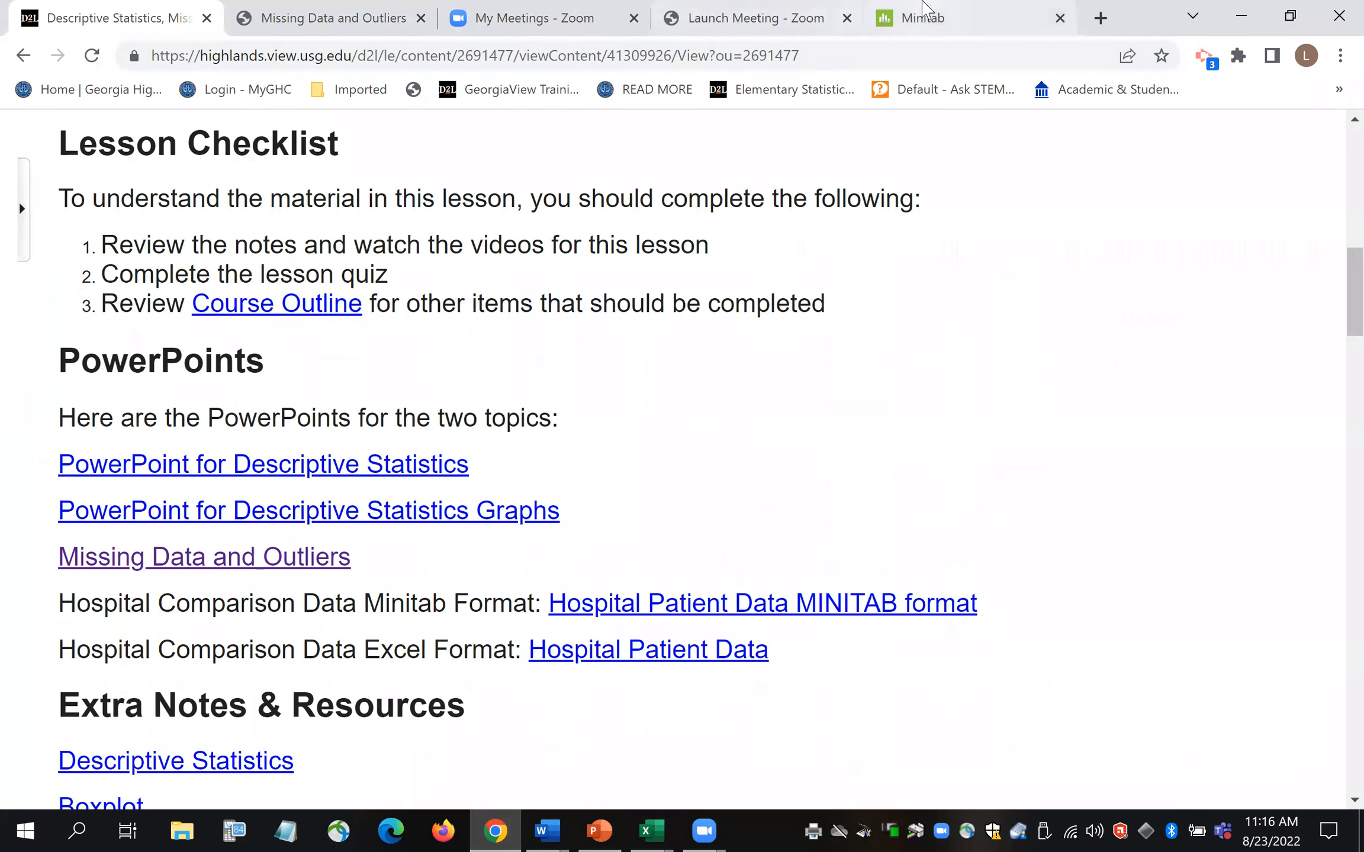
- Paste the copied hospital data into Minitab Worksheet 2 at C1, then return to the D2L tab
click(931, 21)
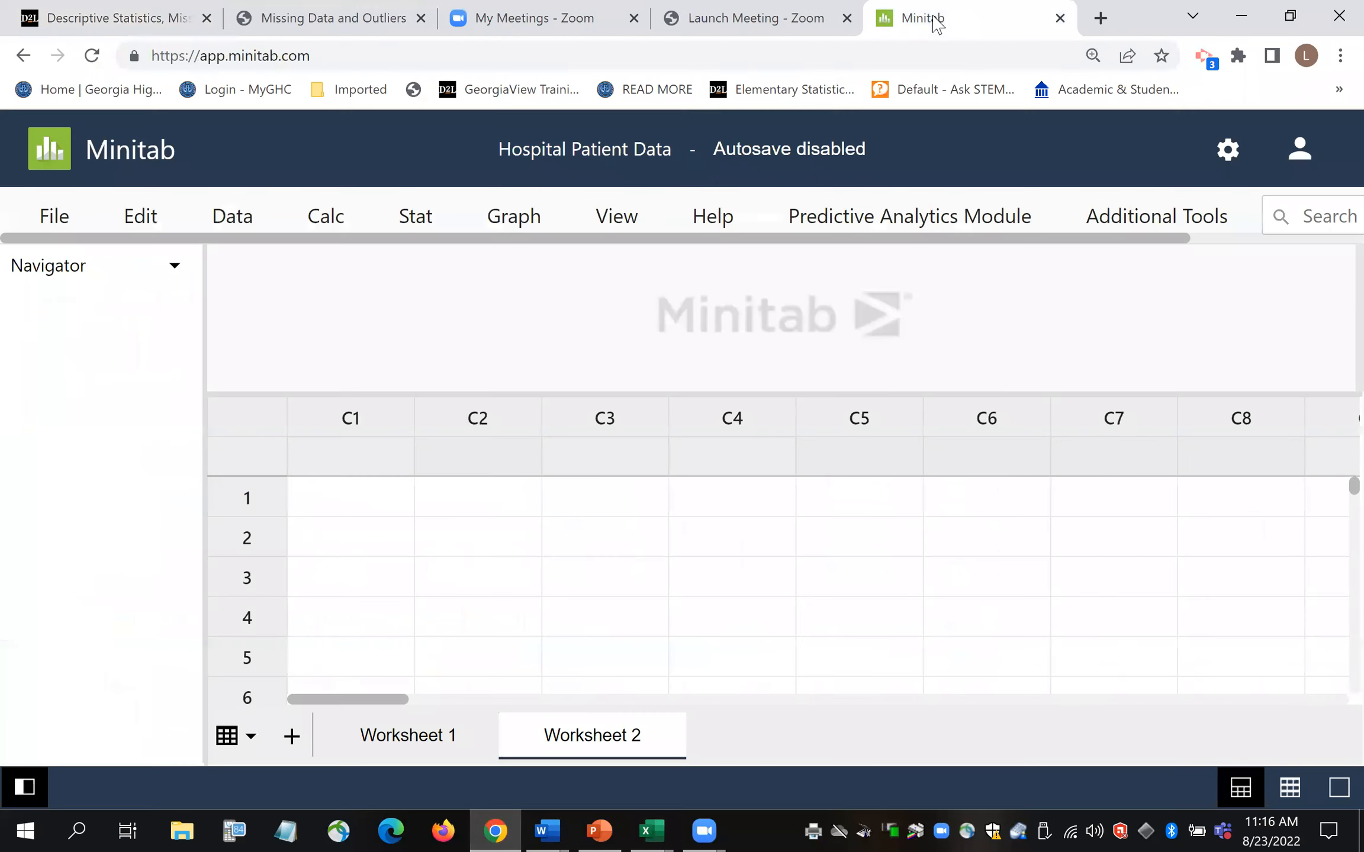
click(361, 468)
right_click(361, 468)
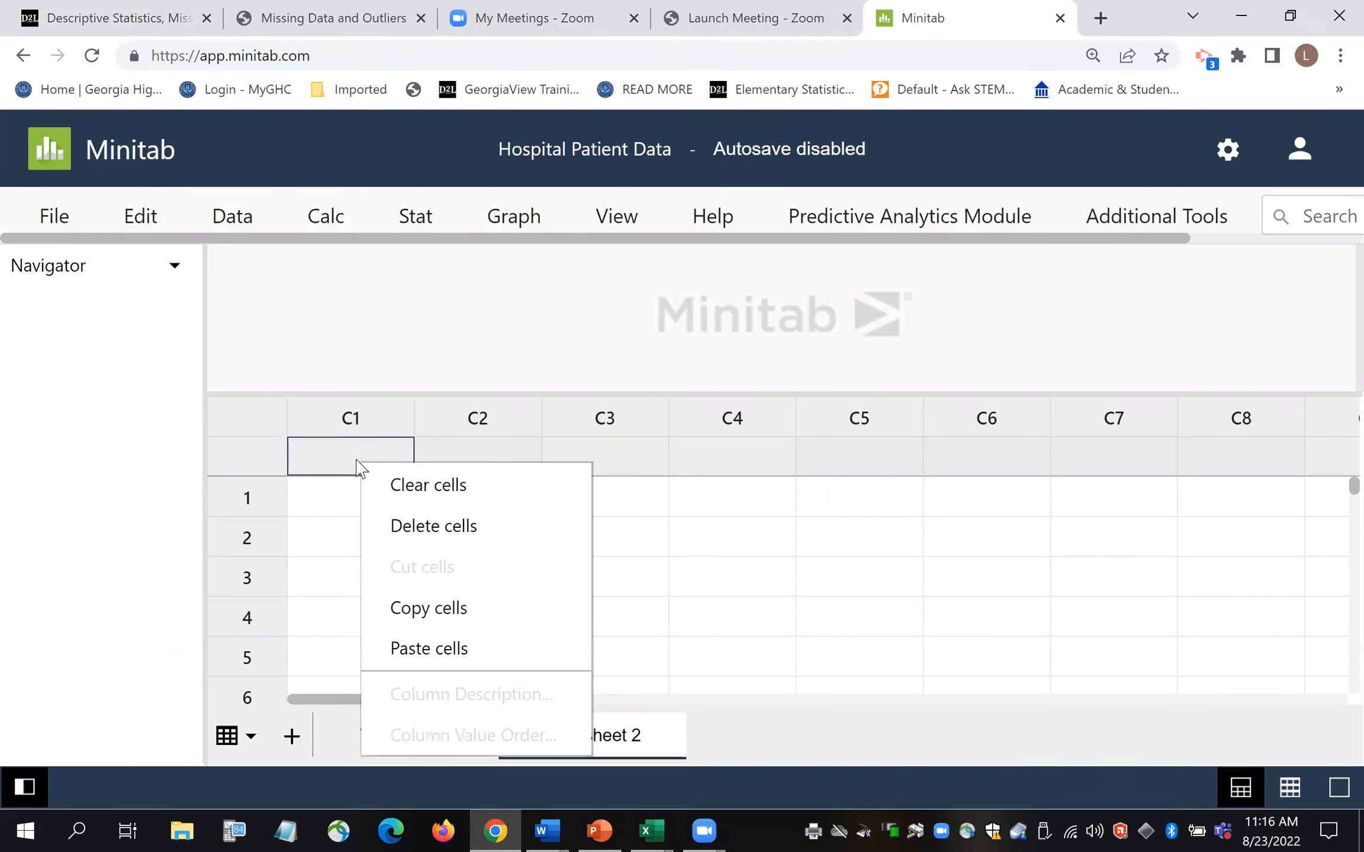
click(460, 651)
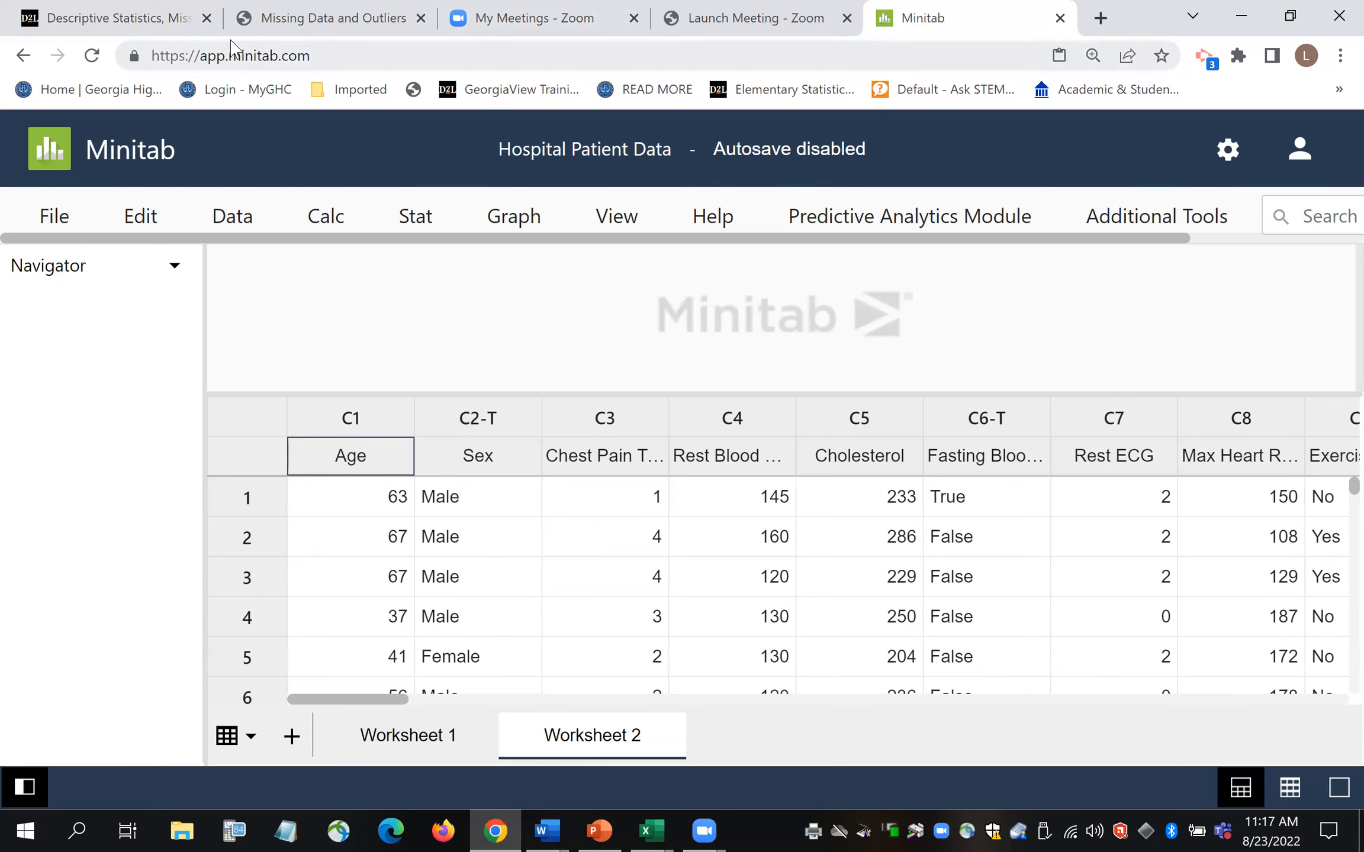
click(155, 18)
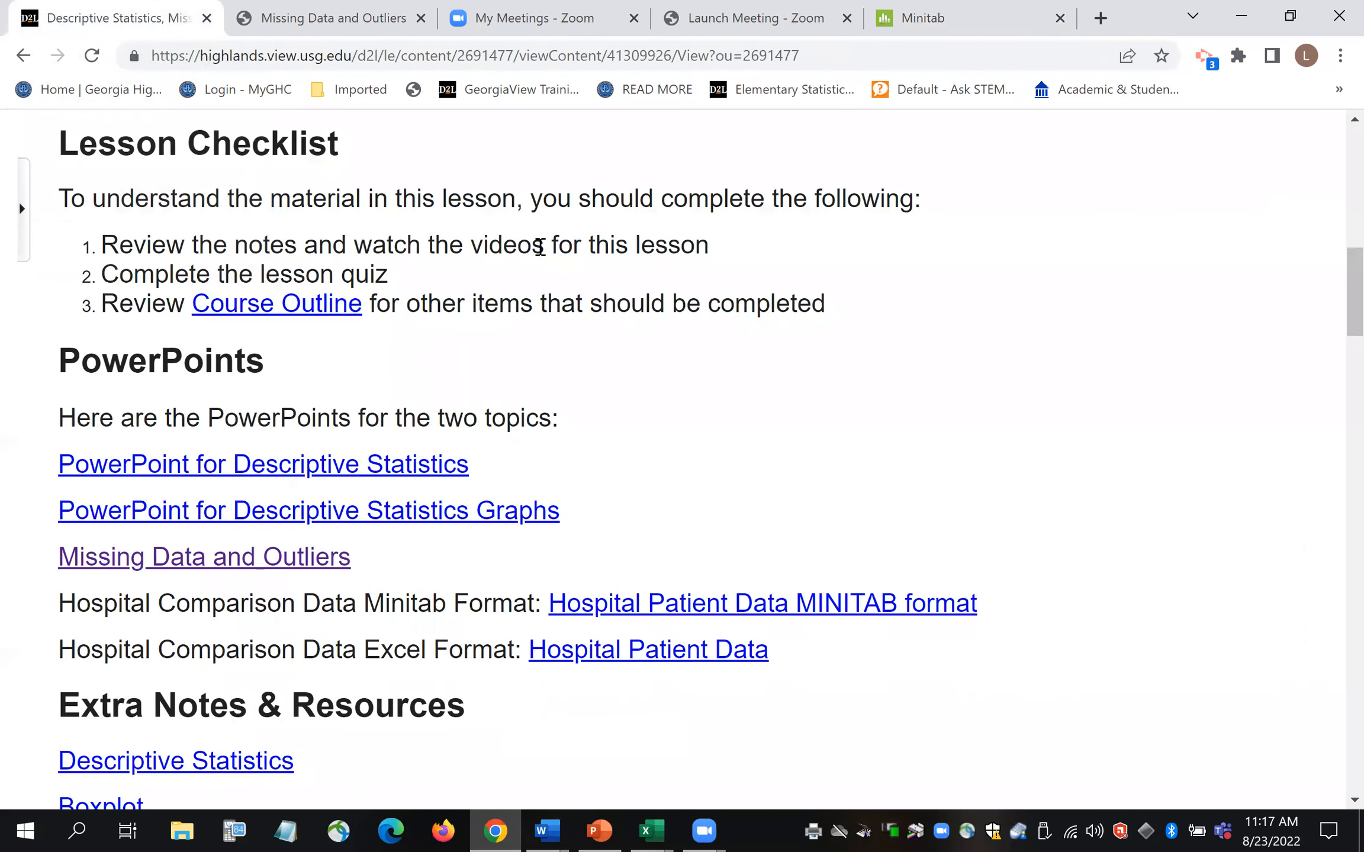
- Open Mini Project 1 under STAT 2401 Module One from the Course Home page
drag(1350, 303, 1350, 185)
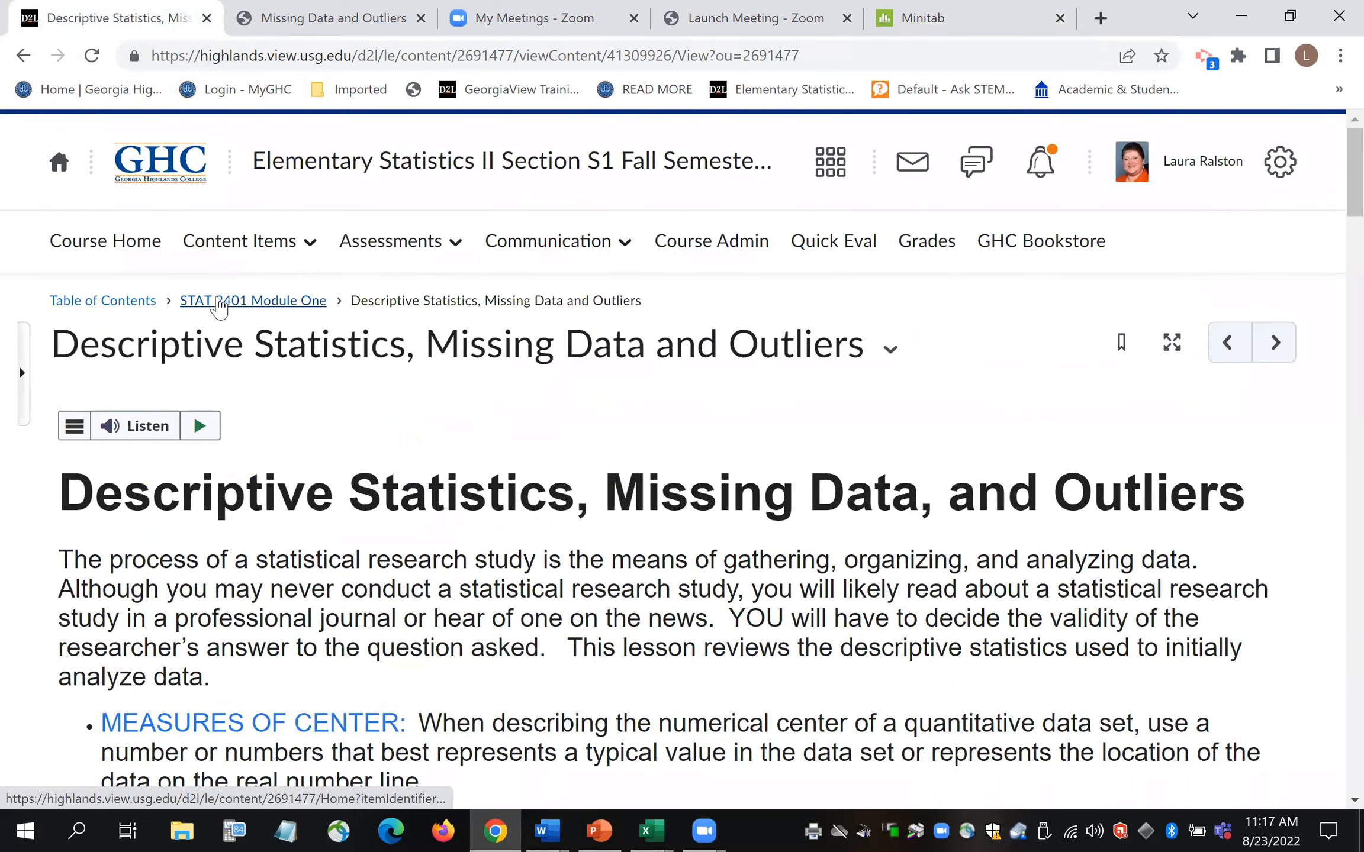
click(116, 254)
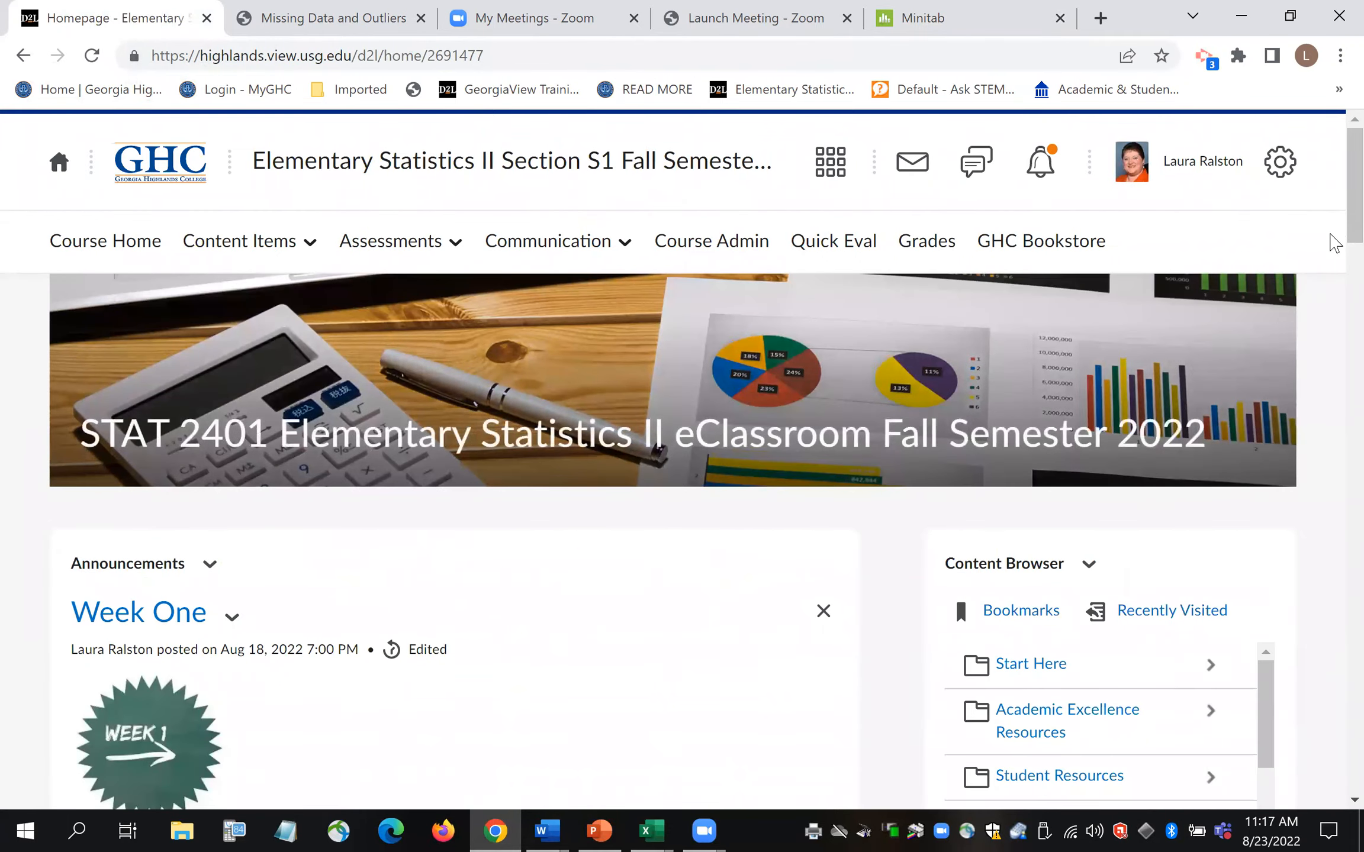
scroll(1332, 267, down, 5)
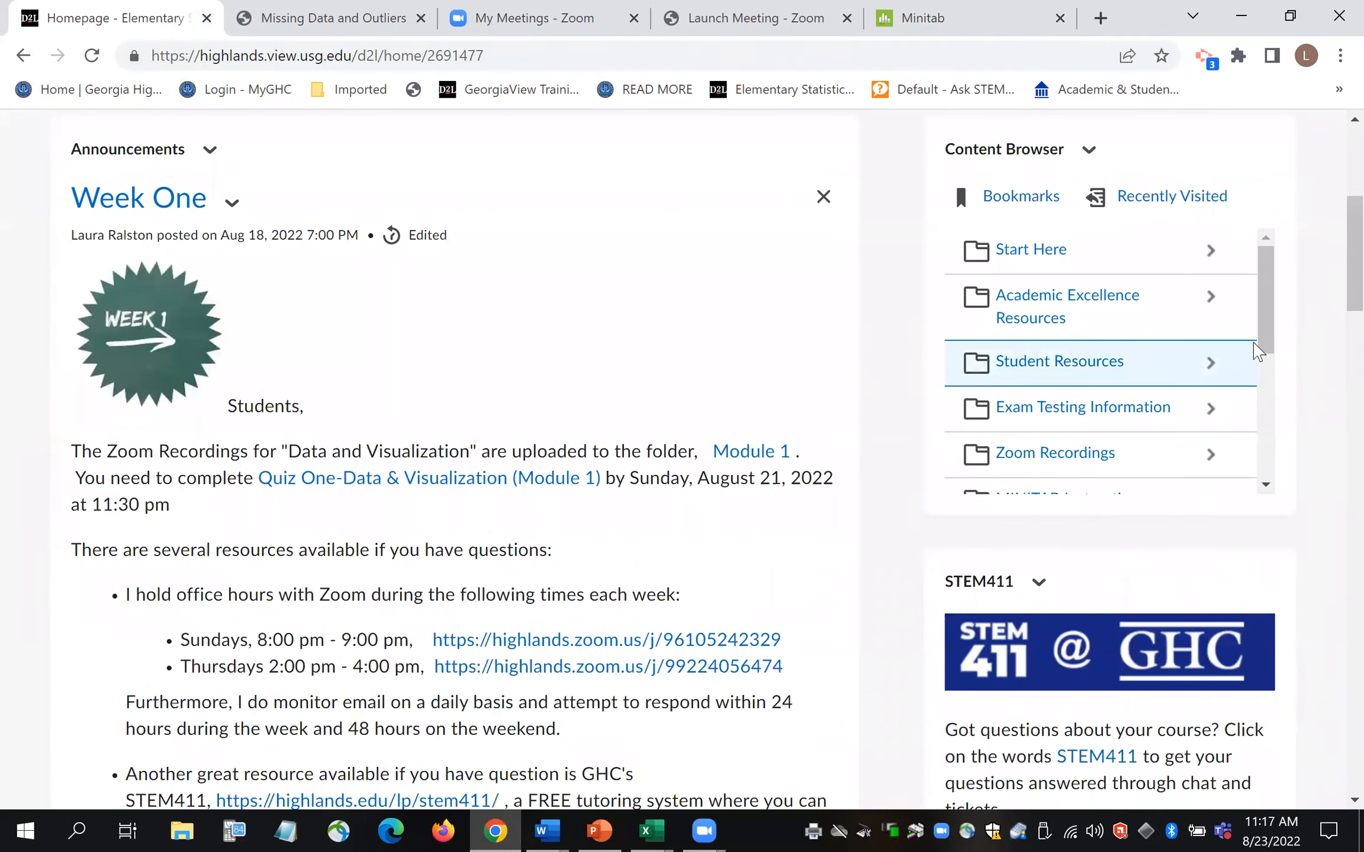
scroll(1270, 370, down, 1)
scroll(1270, 370, down, 2)
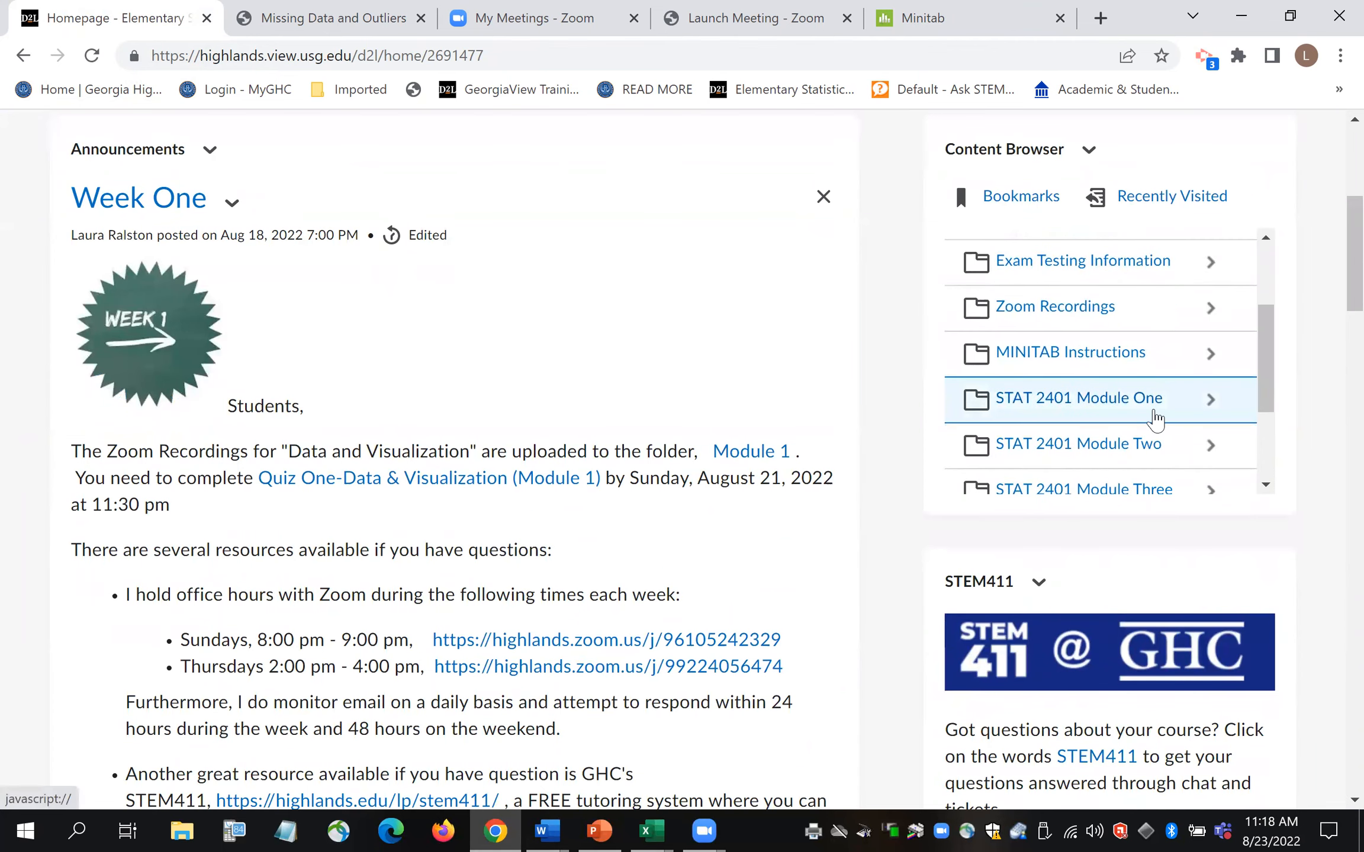
click(1261, 397)
click(1106, 468)
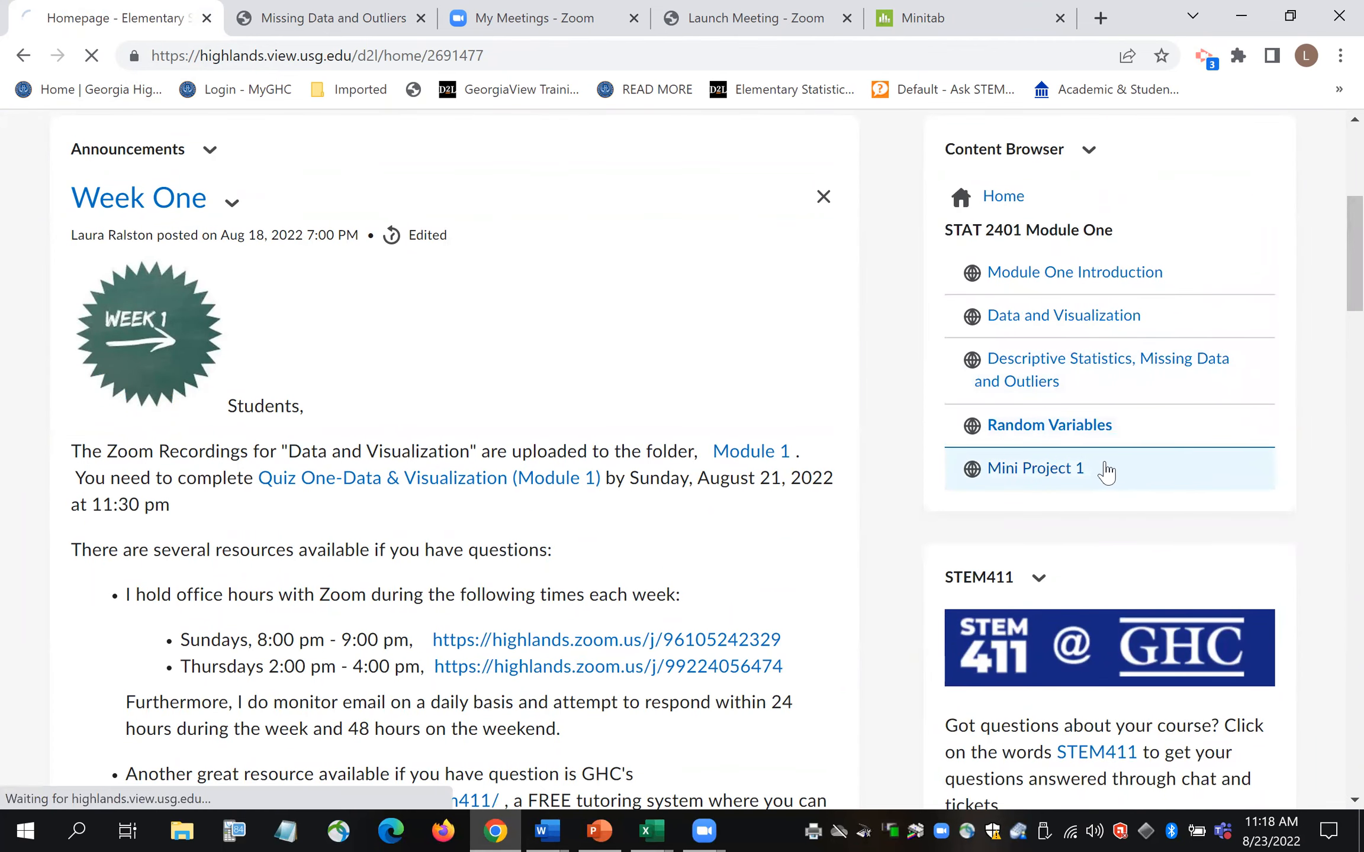
- Review the Mini Project 1 Data Sets list, then go back to the Minitab worksheet
scroll(1332, 379, down, 3)
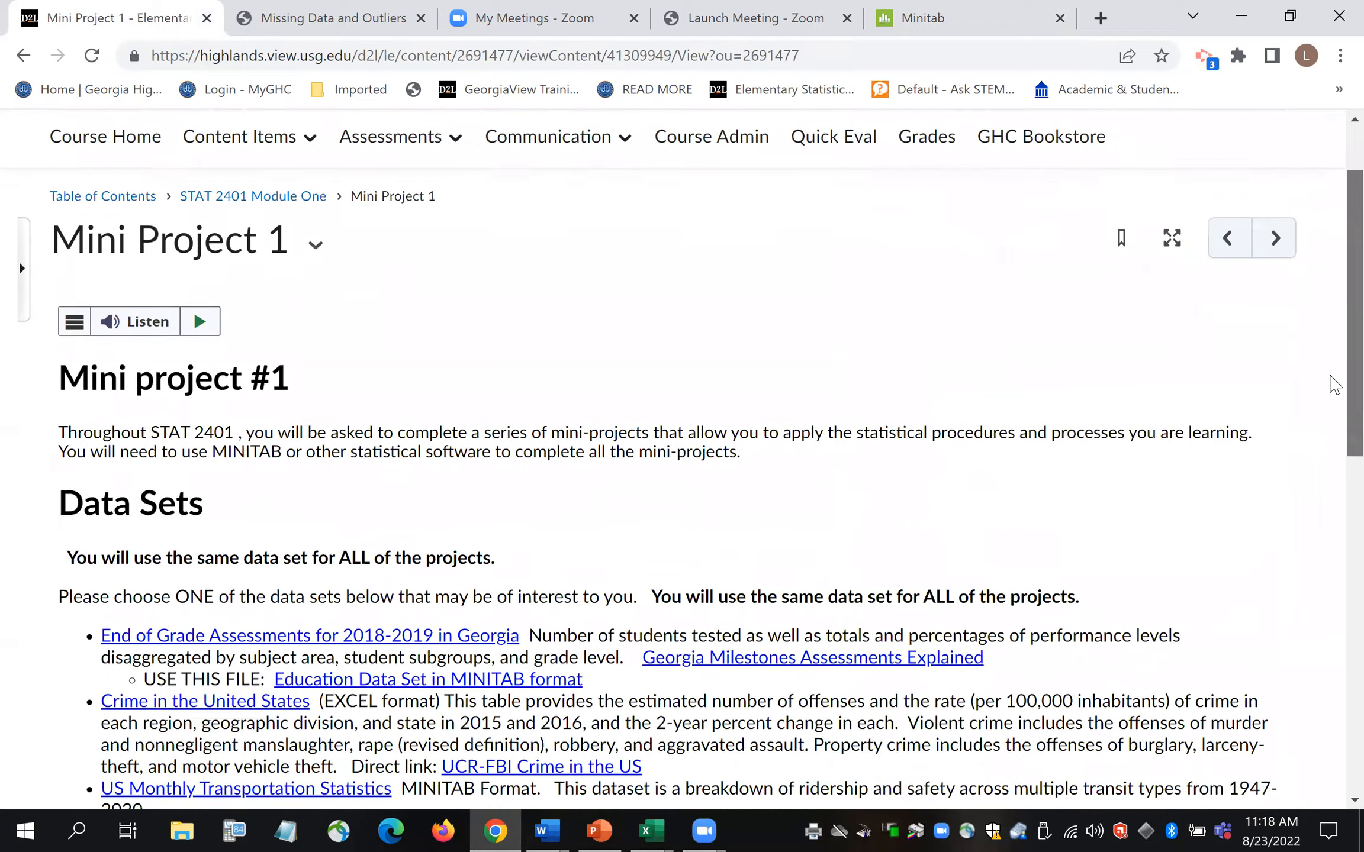
scroll(1332, 485, down, 3)
scroll(1267, 509, down, 1)
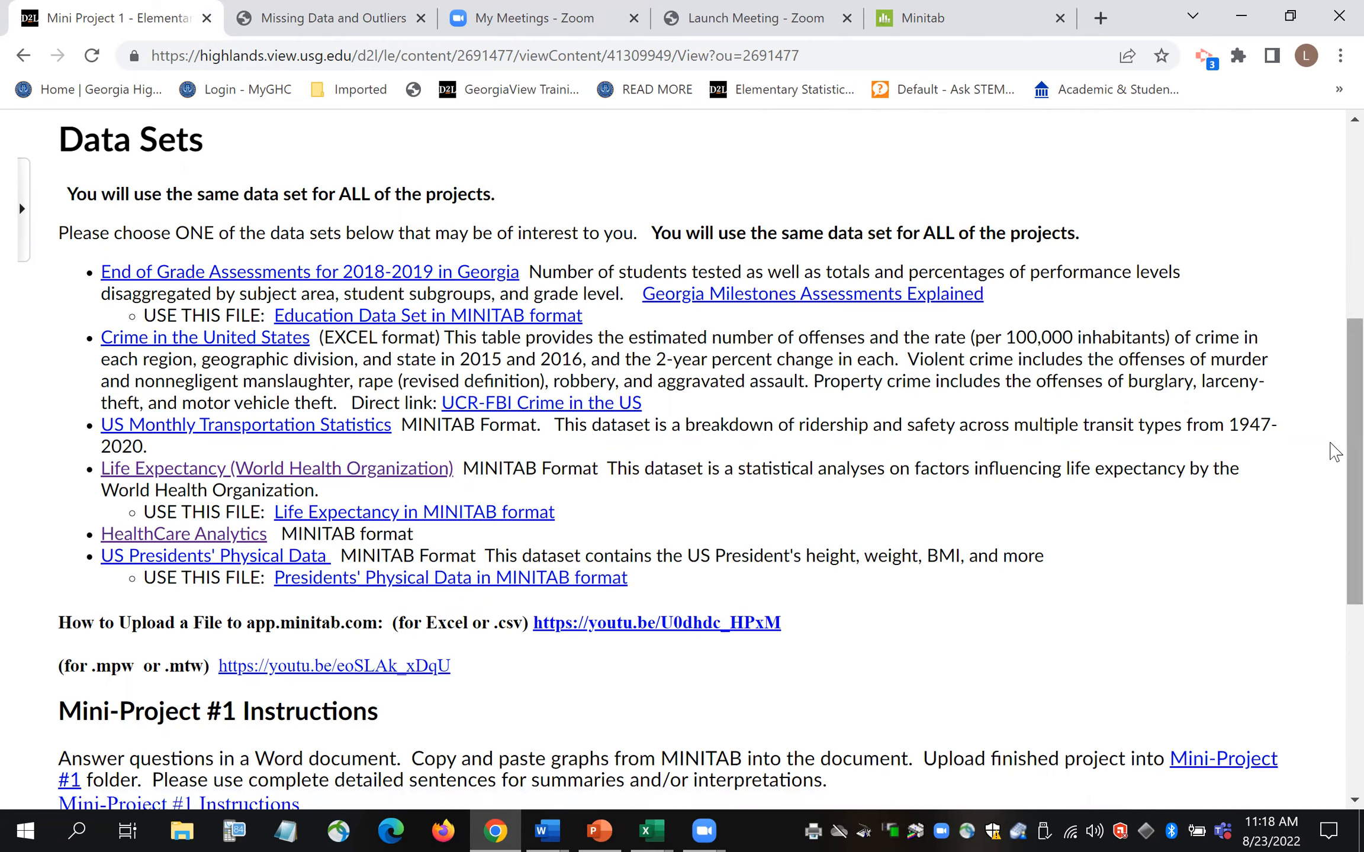
scroll(1335, 377, up, 1)
scroll(1332, 332, up, 4)
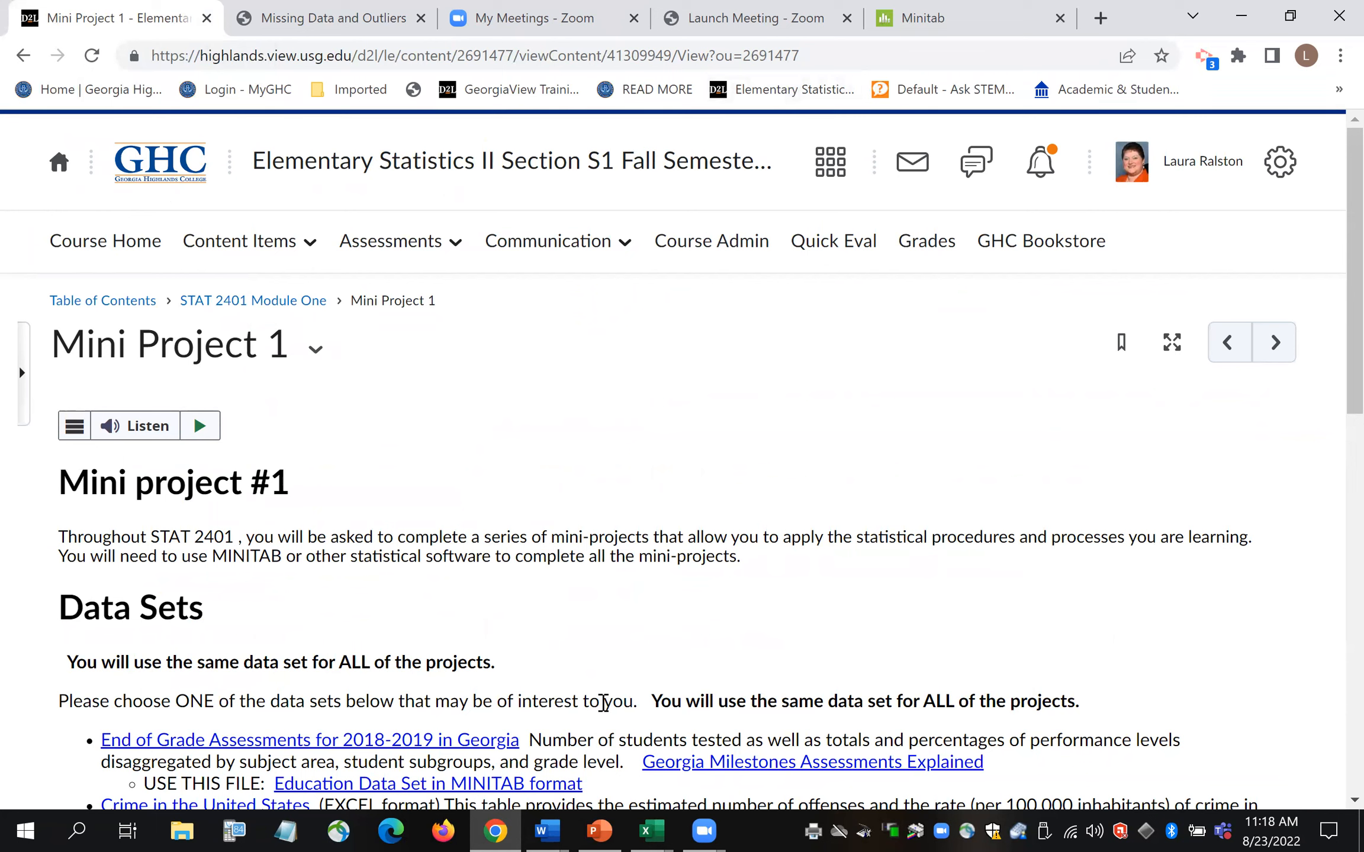
mouse_move(548, 827)
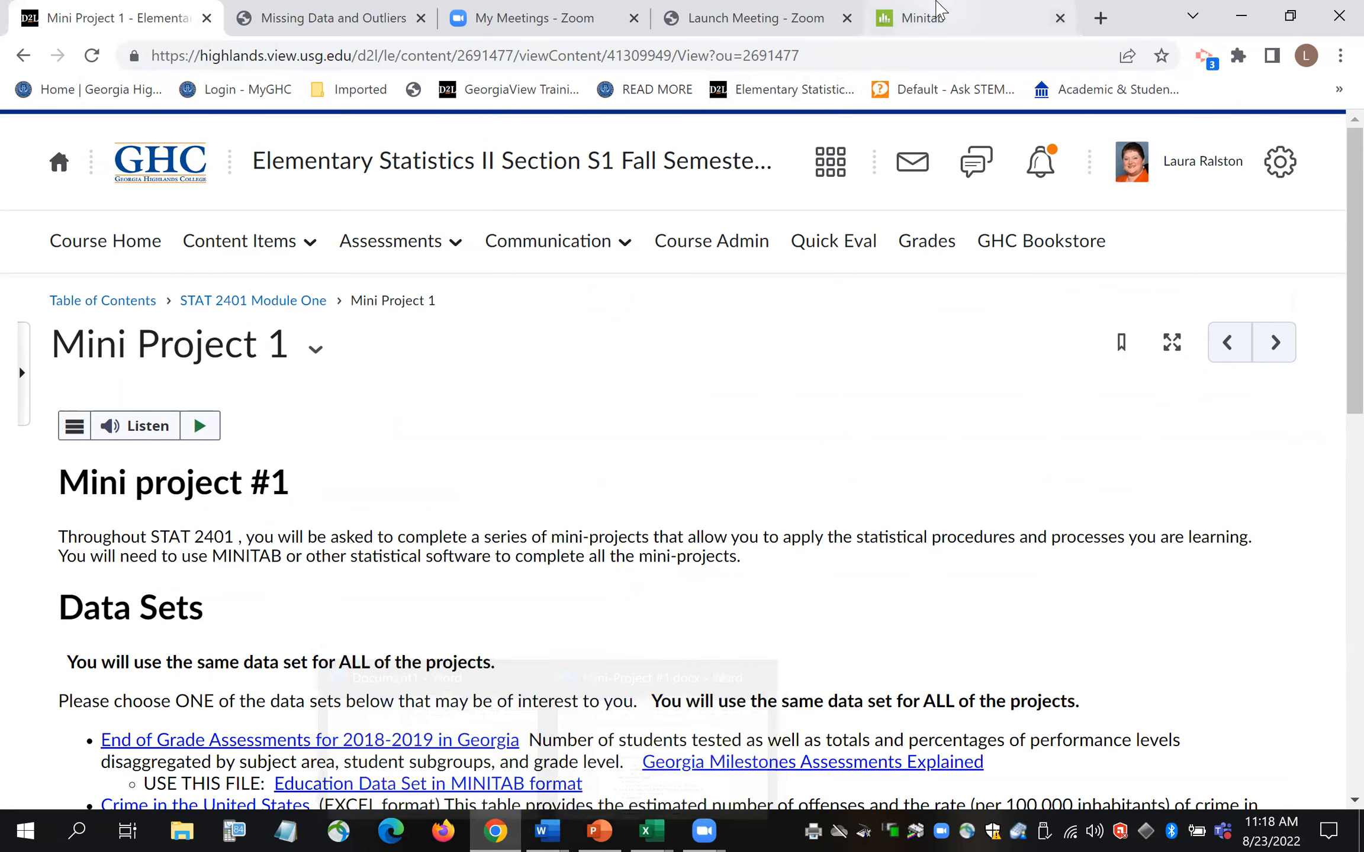
click(938, 13)
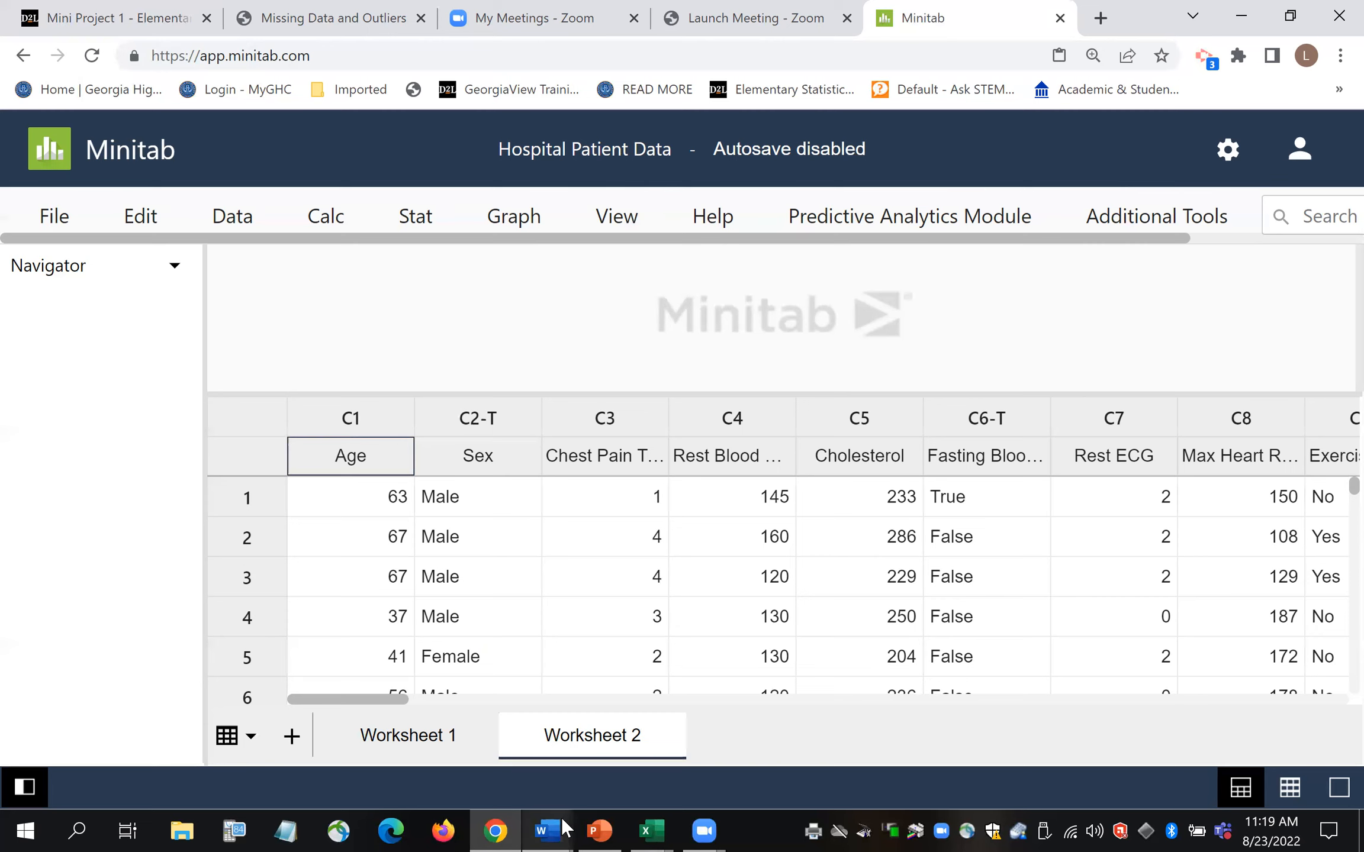
- Bring the blank Word document Document1 in front of the Minitab worksheet
mouse_move(552, 827)
click(468, 749)
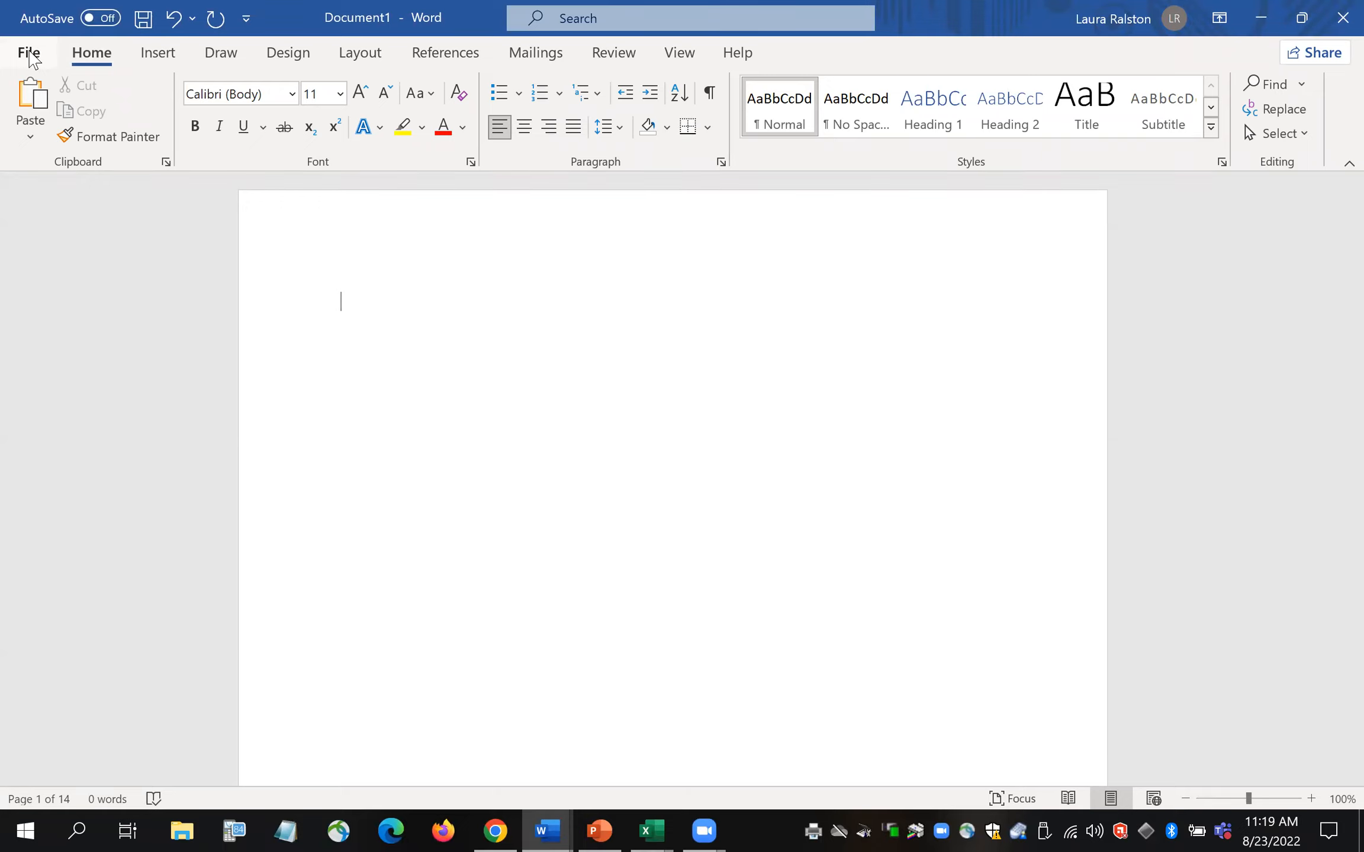
- Select the black pen from Word's Draw tools for handwriting in Document1
click(31, 53)
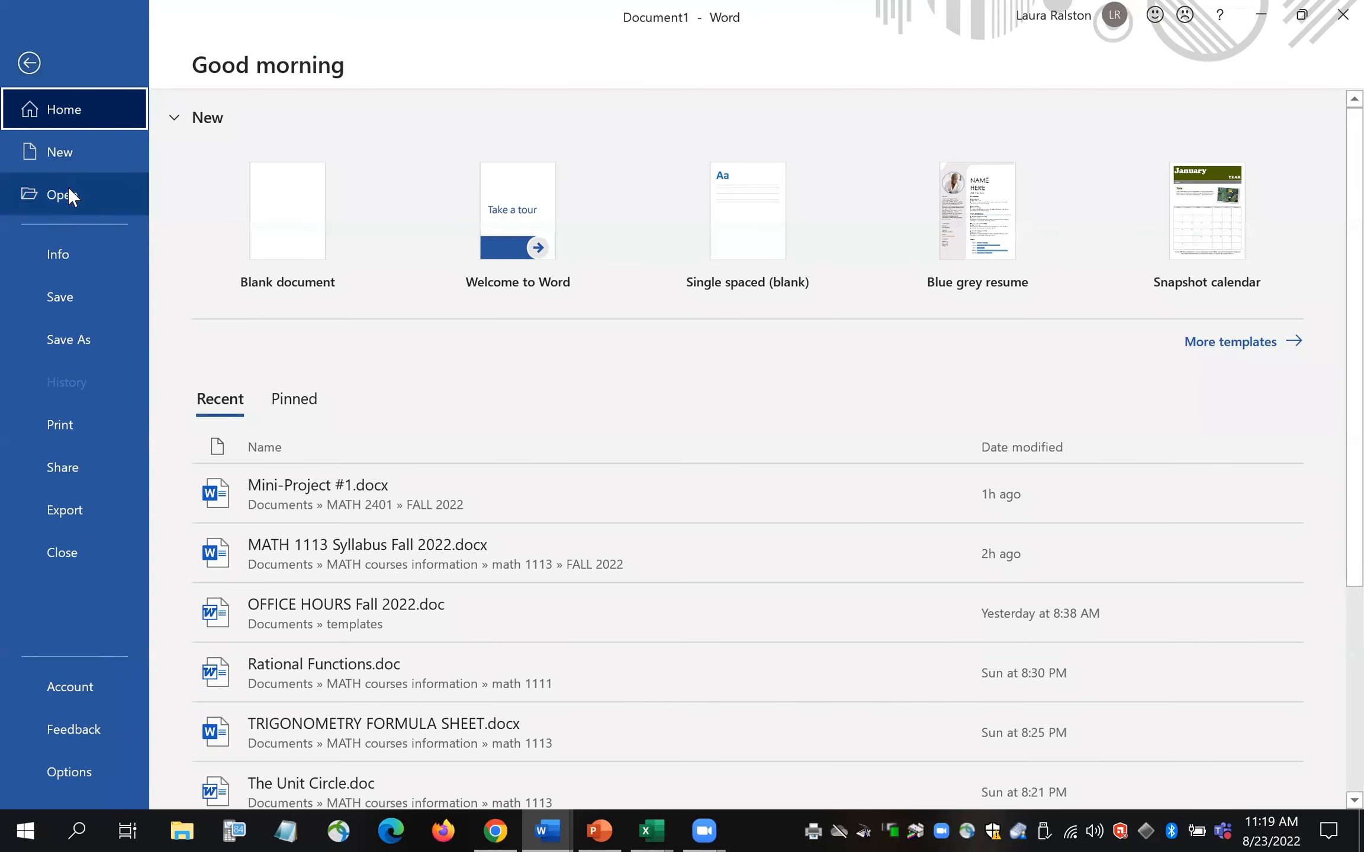
click(31, 67)
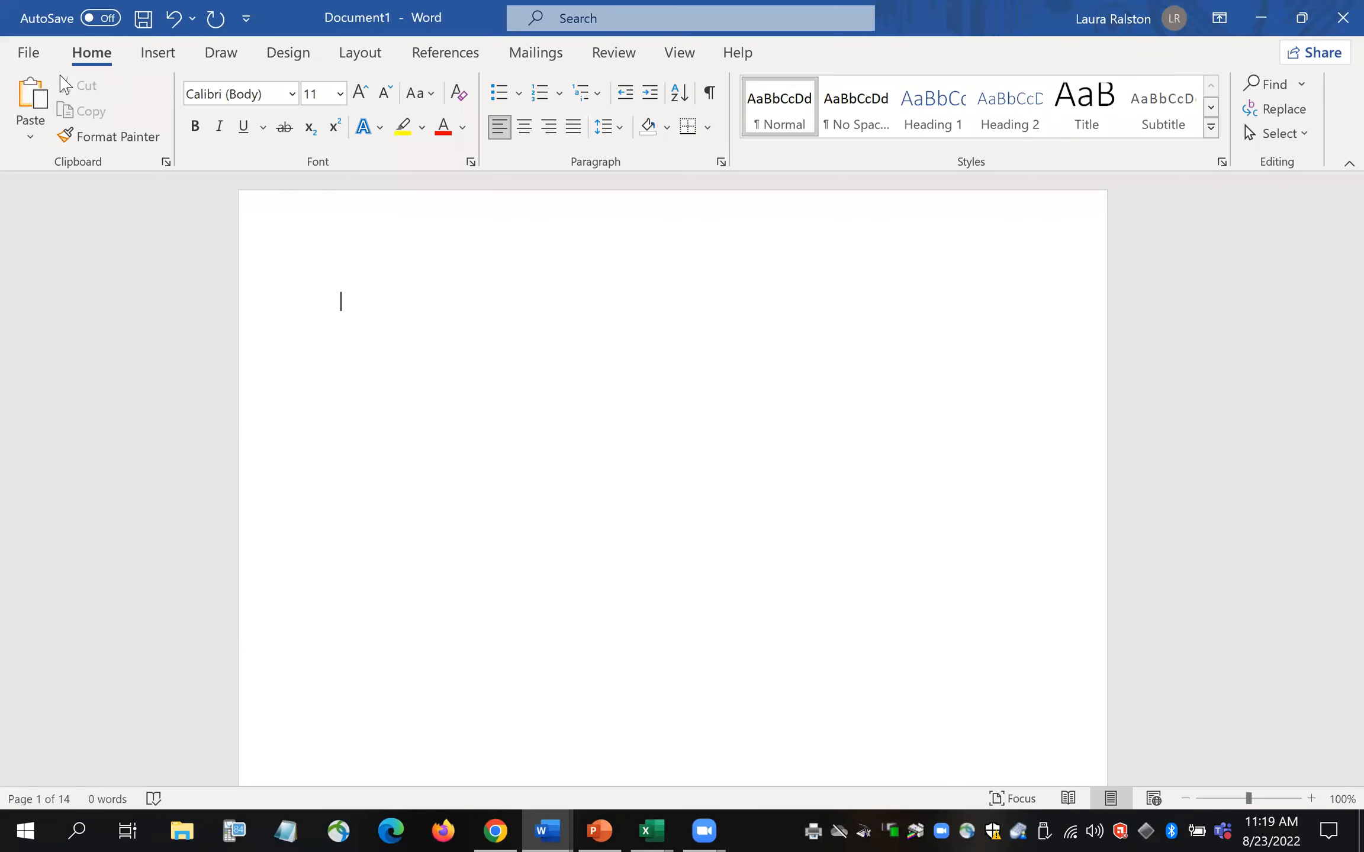
click(219, 59)
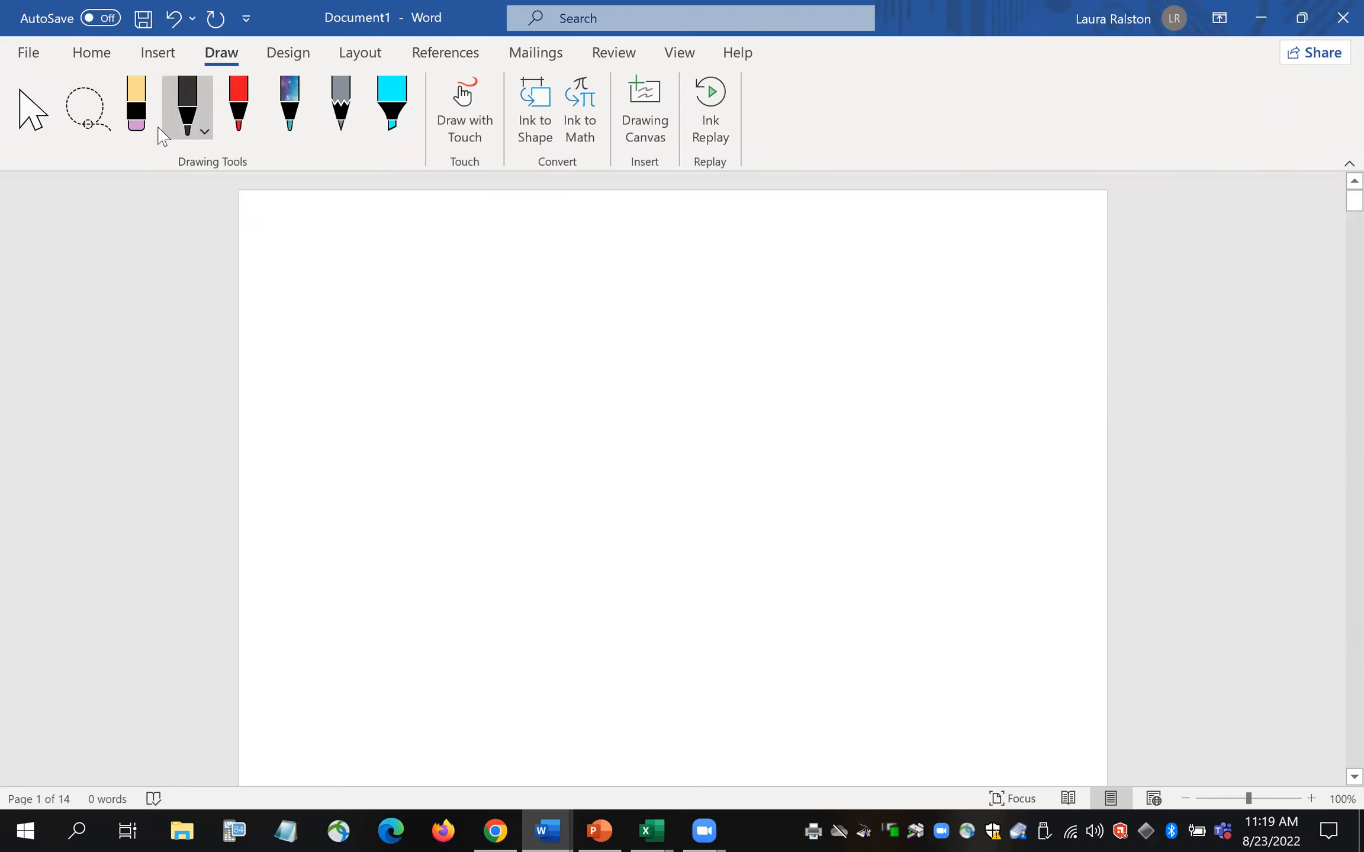
click(168, 131)
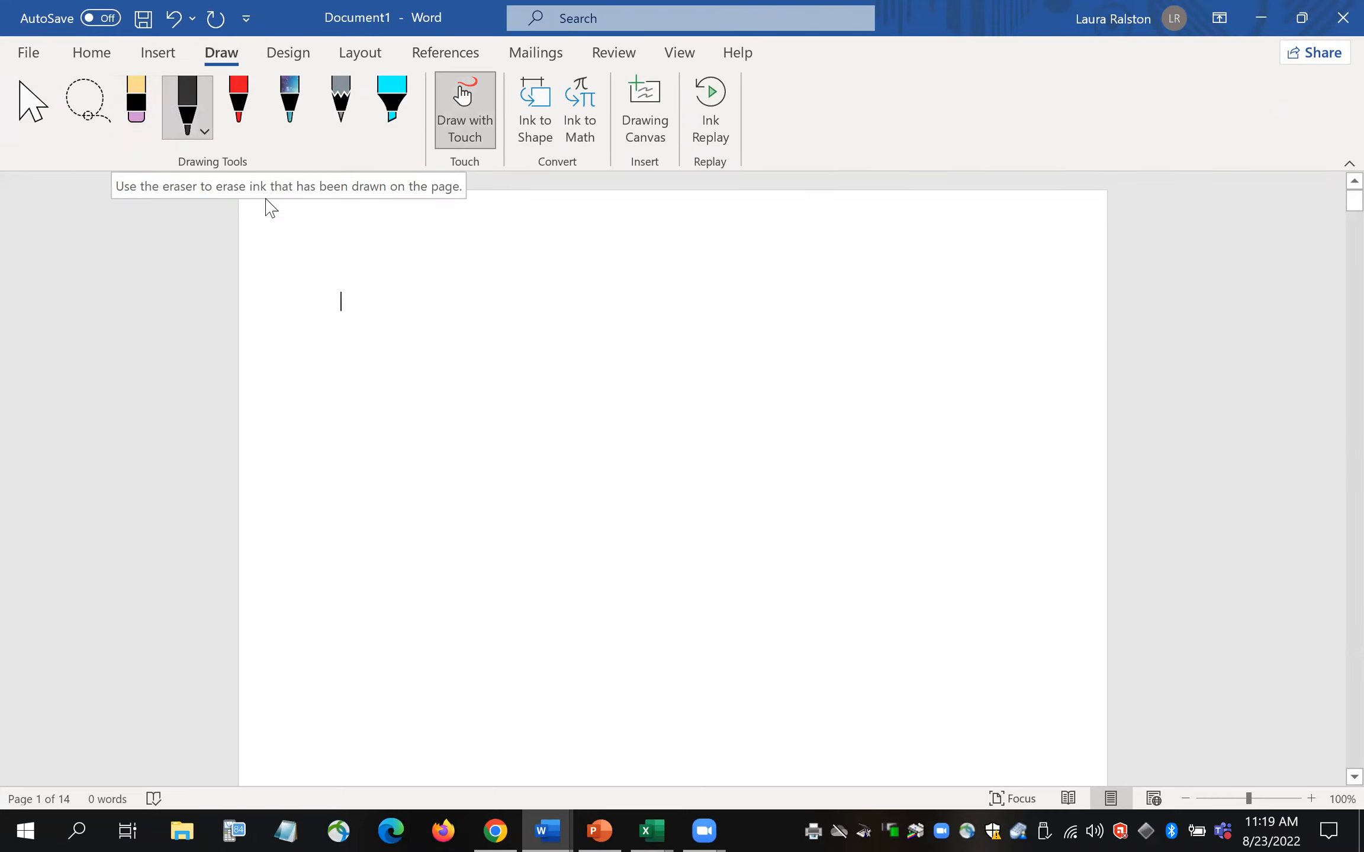
- Handwrite the heading 'QUALITATIVE DATA' in black ink
mouse_move(344, 252)
mouse_down()
mouse_move(336, 287)
mouse_move(345, 253)
mouse_move(370, 291)
mouse_move(417, 261)
mouse_move(428, 289)
mouse_up()
drag(413, 280, 478, 285)
mouse_move(496, 261)
mouse_down()
mouse_move(501, 287)
mouse_move(512, 261)
mouse_move(537, 255)
mouse_up()
drag(537, 256, 550, 286)
mouse_move(528, 275)
mouse_down()
mouse_move(568, 288)
mouse_move(582, 259)
mouse_up()
click(603, 257)
mouse_move(595, 259)
mouse_down()
mouse_move(597, 289)
mouse_move(628, 257)
mouse_move(670, 285)
mouse_move(674, 267)
mouse_move(737, 279)
mouse_up()
drag(725, 253, 736, 283)
mouse_move(764, 281)
mouse_down()
mouse_move(777, 242)
mouse_move(790, 277)
mouse_up()
drag(766, 266, 806, 281)
drag(785, 249, 846, 238)
mouse_move(846, 238)
mouse_down()
mouse_move(862, 276)
mouse_move(858, 262)
mouse_up()
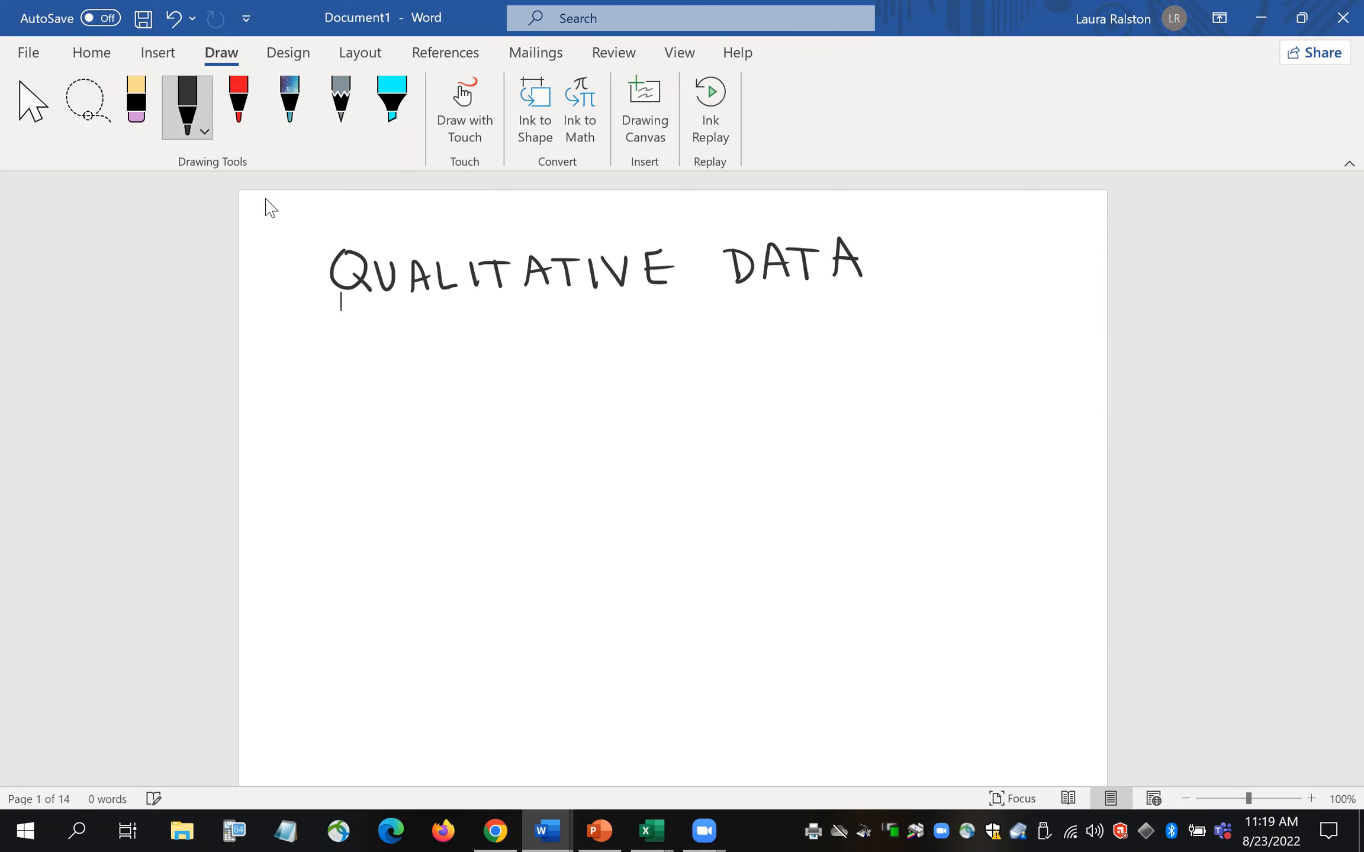
- Handwrite the list '1) Bar graphs' and '2) Pie Charts' below the heading
mouse_move(351, 327)
mouse_down()
mouse_move(354, 347)
mouse_move(367, 326)
mouse_move(359, 355)
mouse_up()
drag(405, 315, 409, 347)
mouse_move(403, 314)
mouse_down()
mouse_move(418, 315)
mouse_move(413, 344)
mouse_move(451, 344)
mouse_move(468, 327)
mouse_move(495, 362)
mouse_move(494, 350)
mouse_up()
drag(514, 332, 561, 360)
mouse_move(558, 337)
mouse_down()
mouse_move(570, 336)
mouse_move(562, 344)
mouse_up()
drag(572, 316, 591, 345)
drag(612, 324, 603, 347)
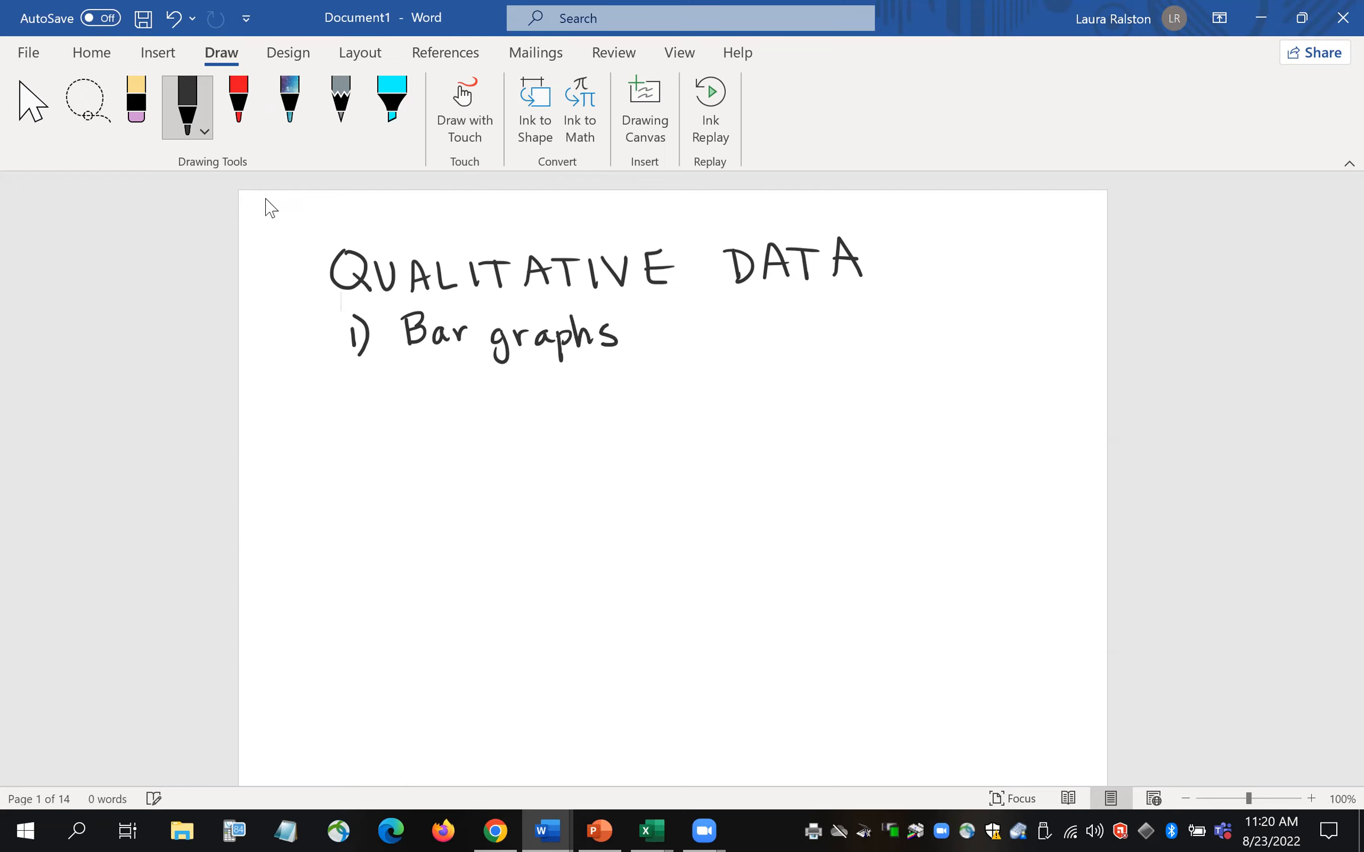
mouse_move(353, 438)
mouse_down()
mouse_move(377, 462)
mouse_move(402, 453)
mouse_up()
mouse_move(401, 421)
mouse_down()
mouse_move(431, 449)
mouse_move(456, 431)
mouse_move(461, 445)
mouse_move(514, 443)
mouse_up()
click(430, 427)
drag(518, 408, 518, 444)
mouse_move(519, 433)
mouse_down()
mouse_move(567, 443)
mouse_move(580, 424)
mouse_move(603, 444)
mouse_up()
mouse_move(585, 422)
mouse_down()
mouse_move(614, 421)
mouse_move(616, 439)
mouse_up()
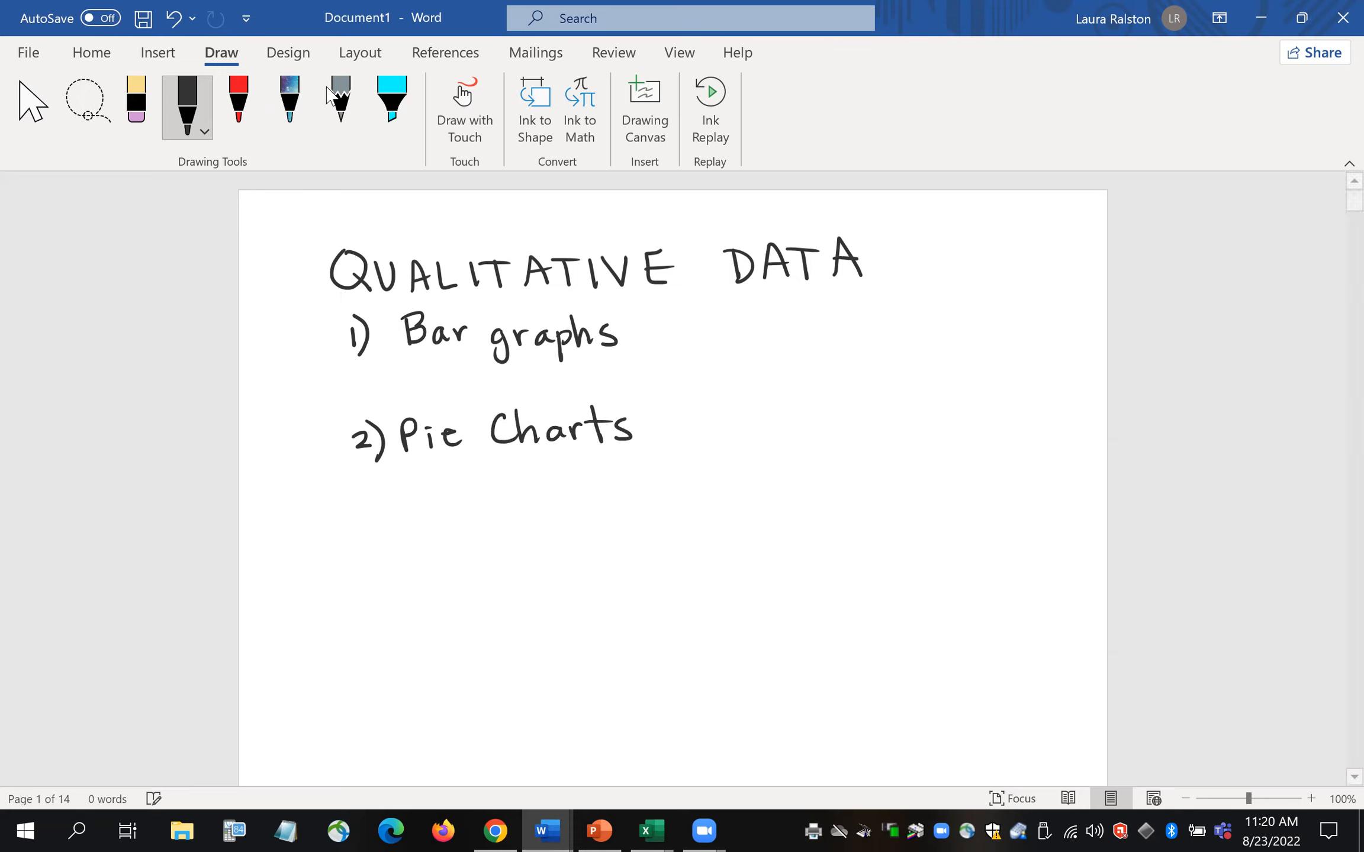
- Switch the pen to orange and draw an asterisk beside 'Bar graphs'
key(Escape)
click(207, 134)
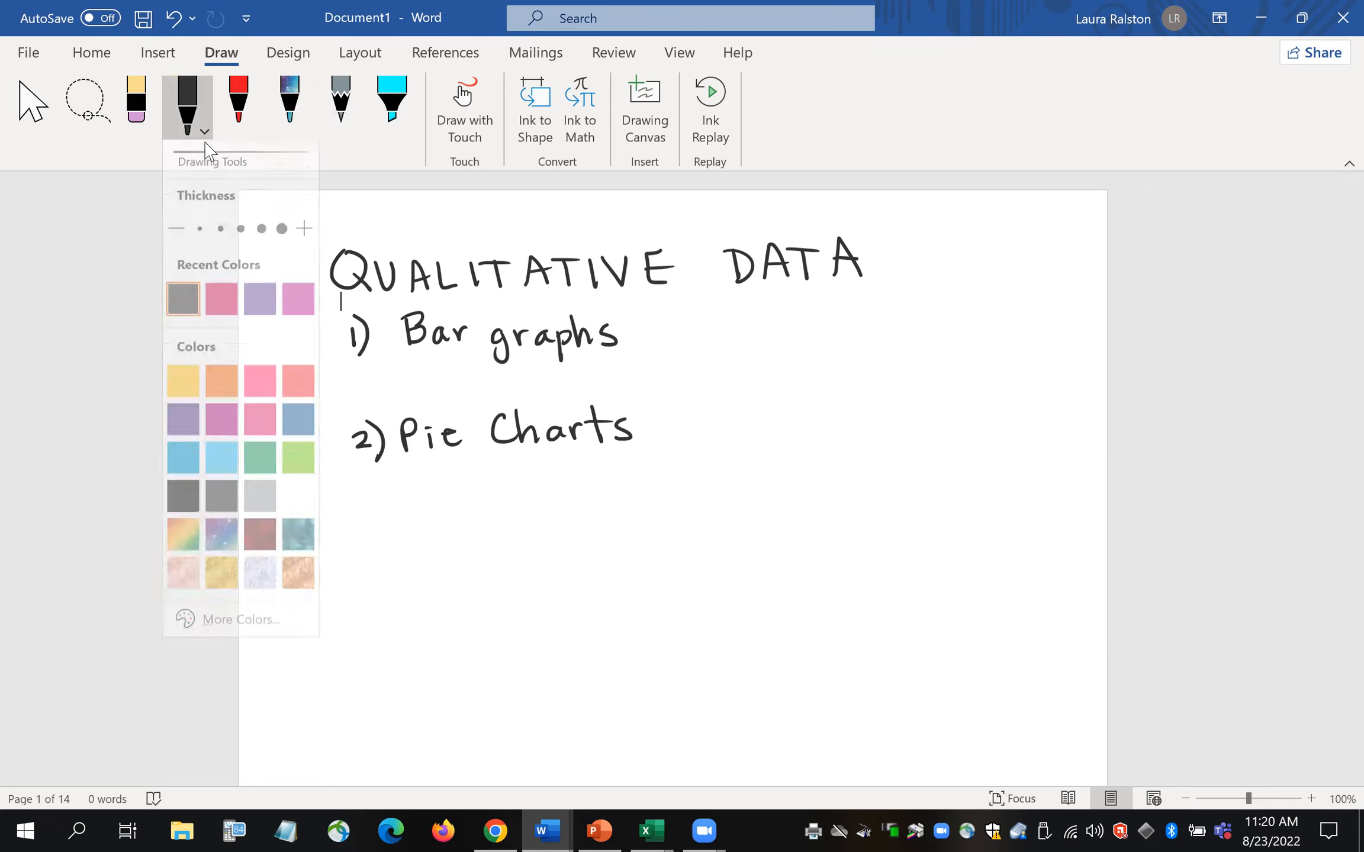
click(224, 406)
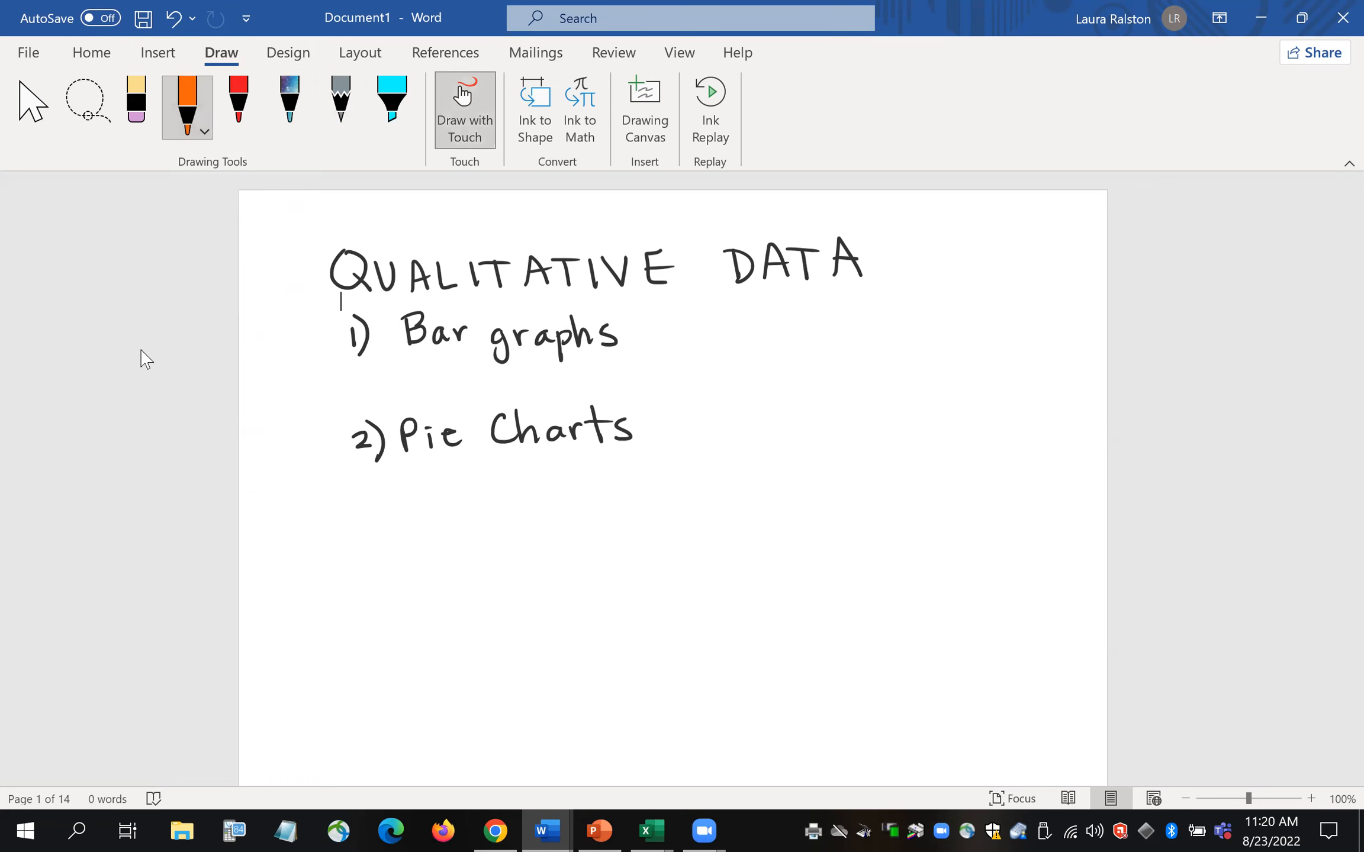
drag(653, 319, 668, 331)
drag(667, 313, 647, 331)
drag(645, 321, 669, 320)
drag(656, 307, 657, 335)
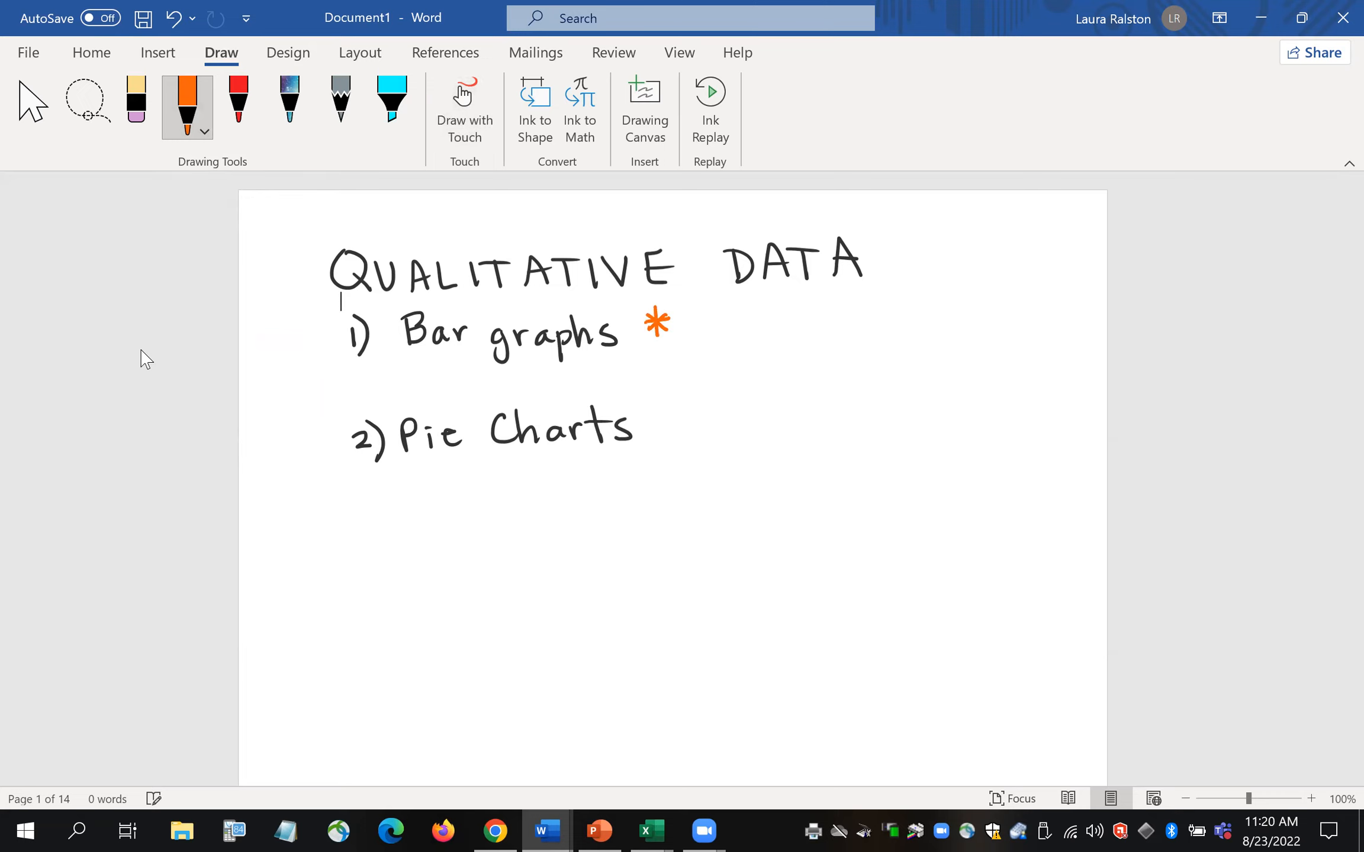
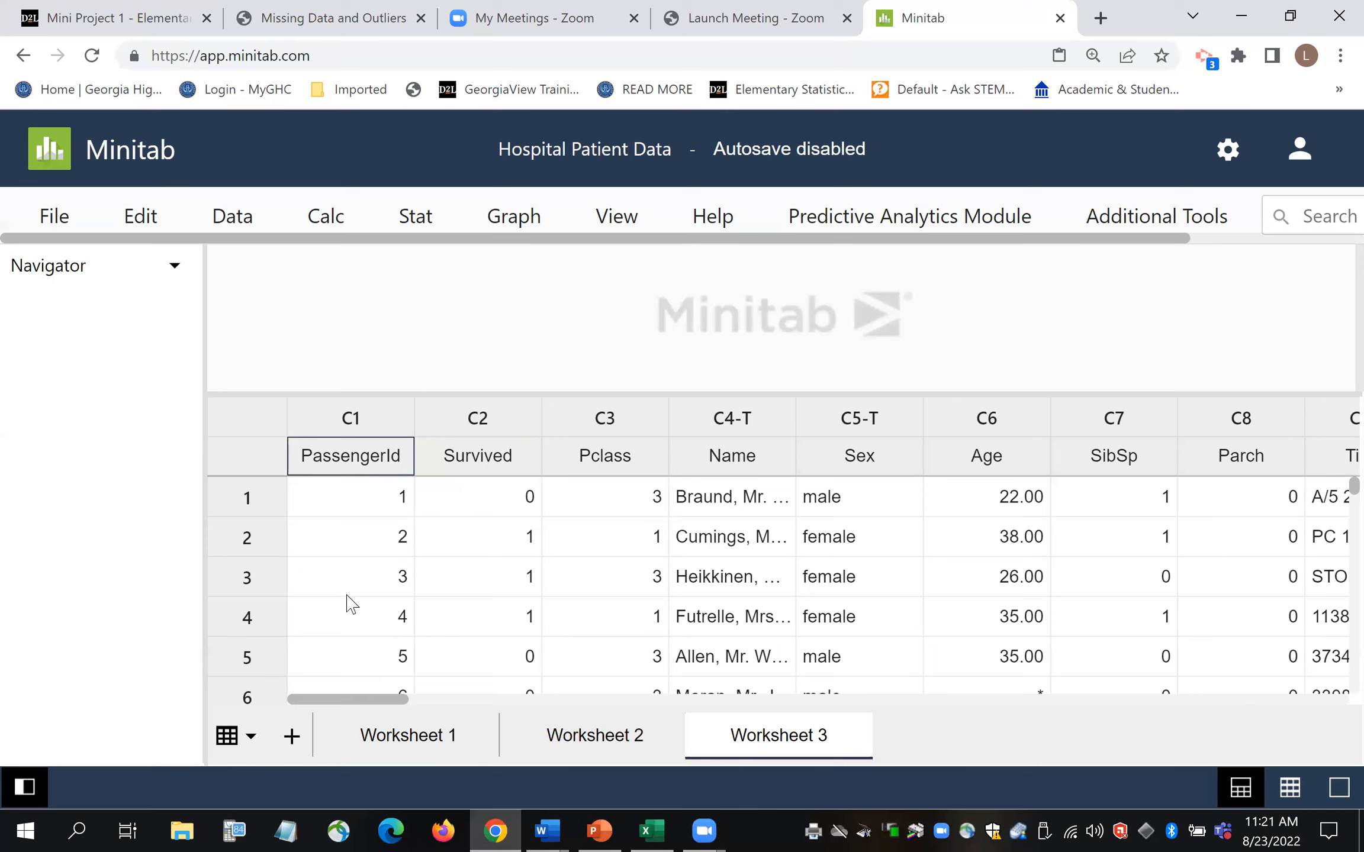
click(487, 468)
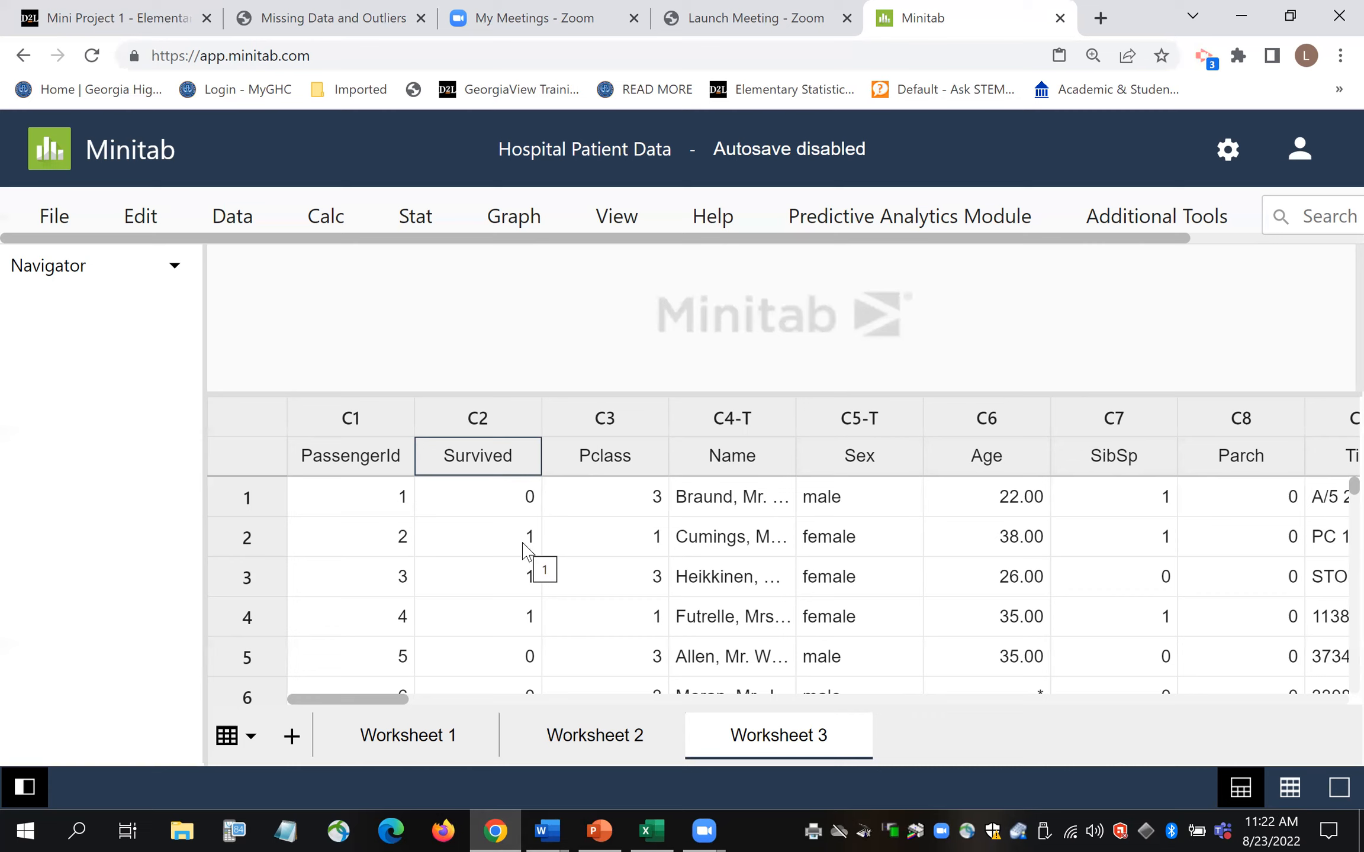
click(628, 465)
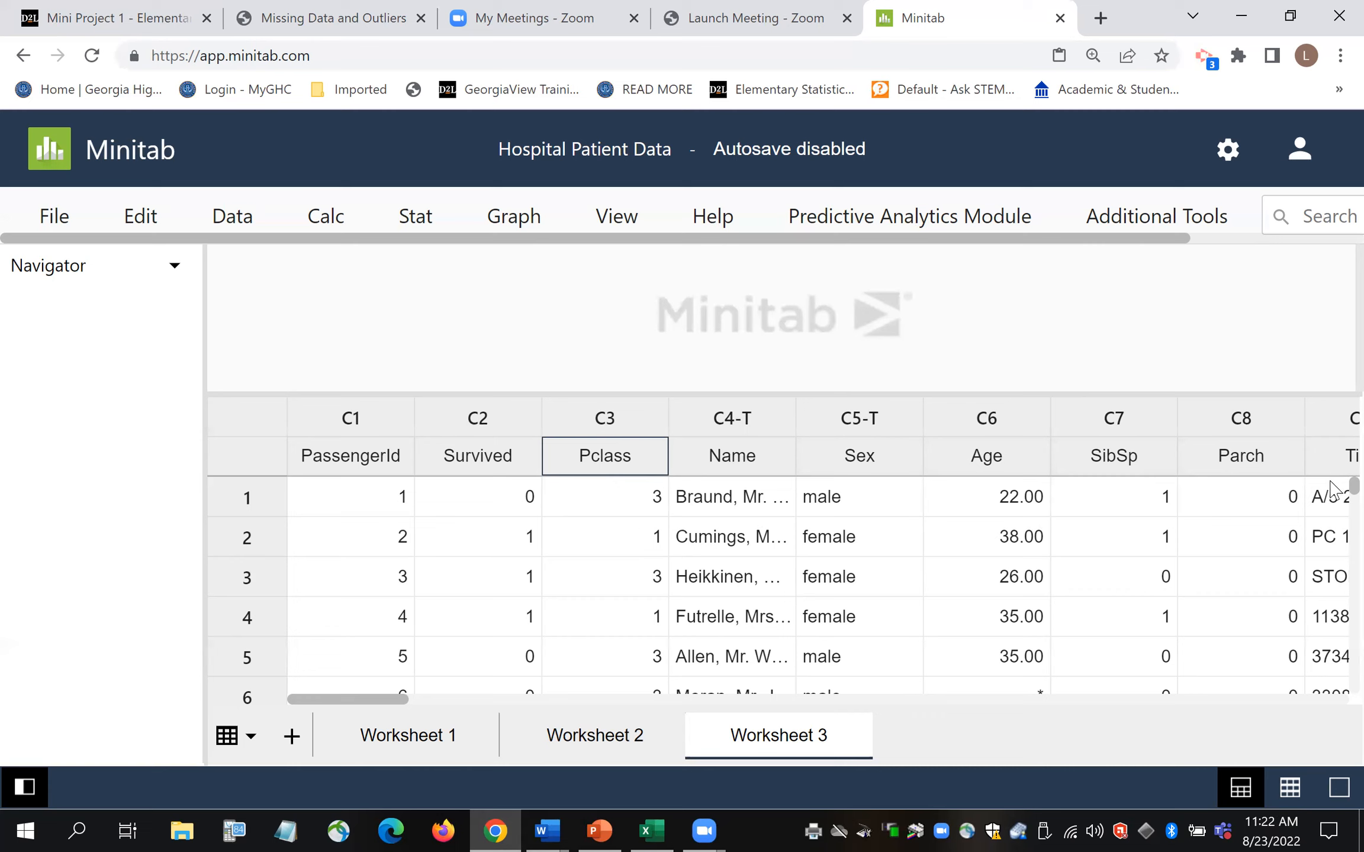
scroll(1332, 494, down, 1)
scroll(1332, 494, down, 2)
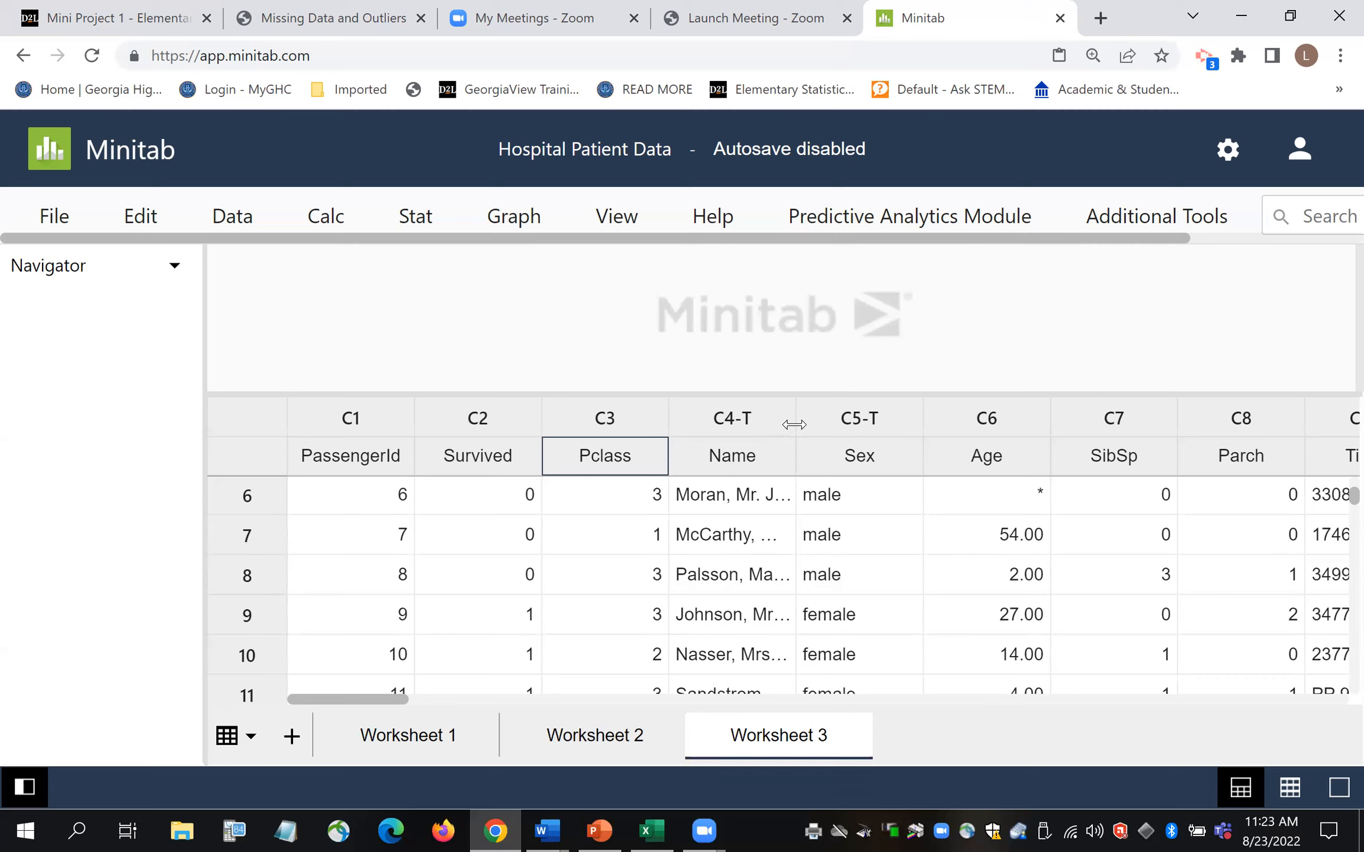
- Widen the C4-T Name column to show full names, then scroll right to the Embarked column
drag(795, 420, 851, 431)
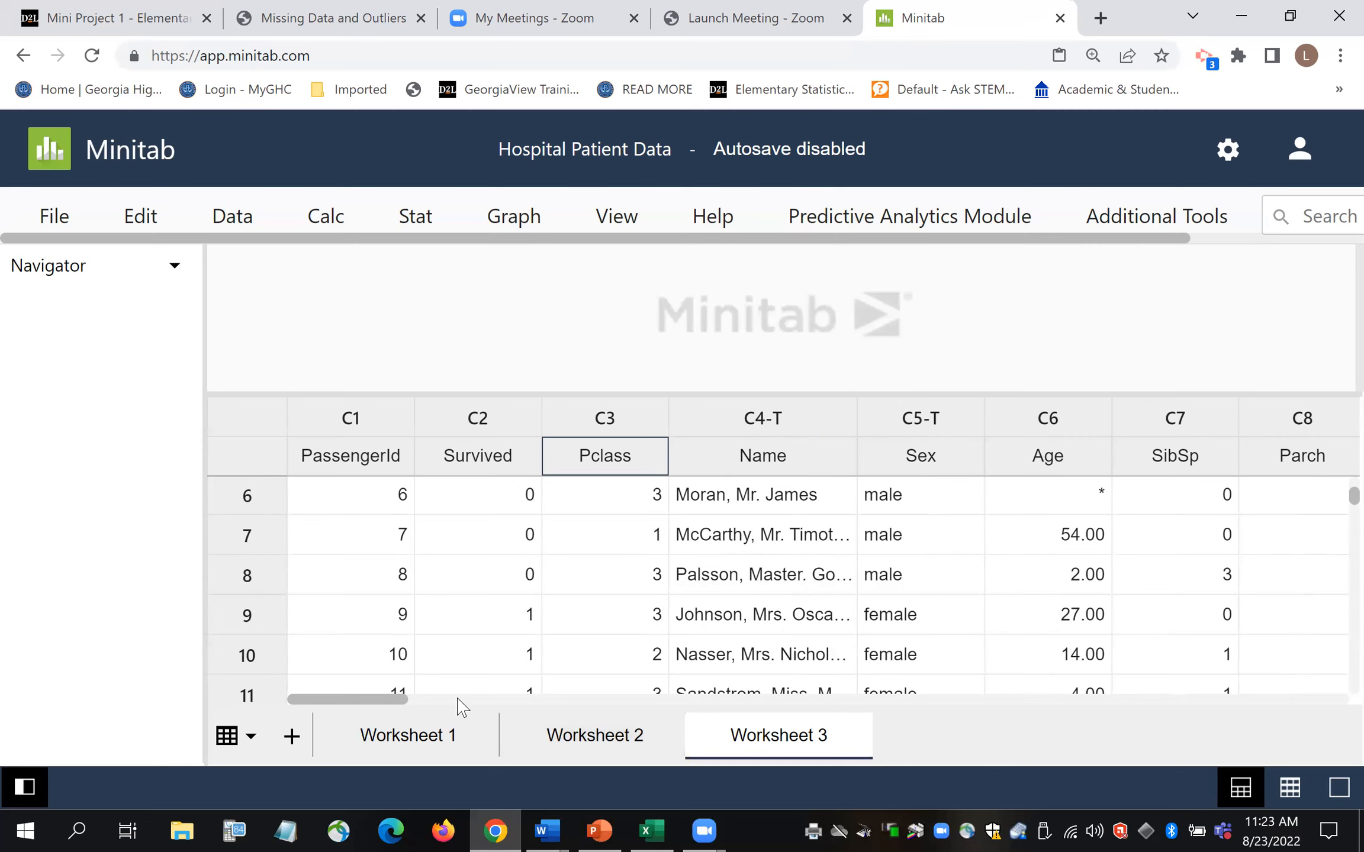
drag(405, 700, 436, 705)
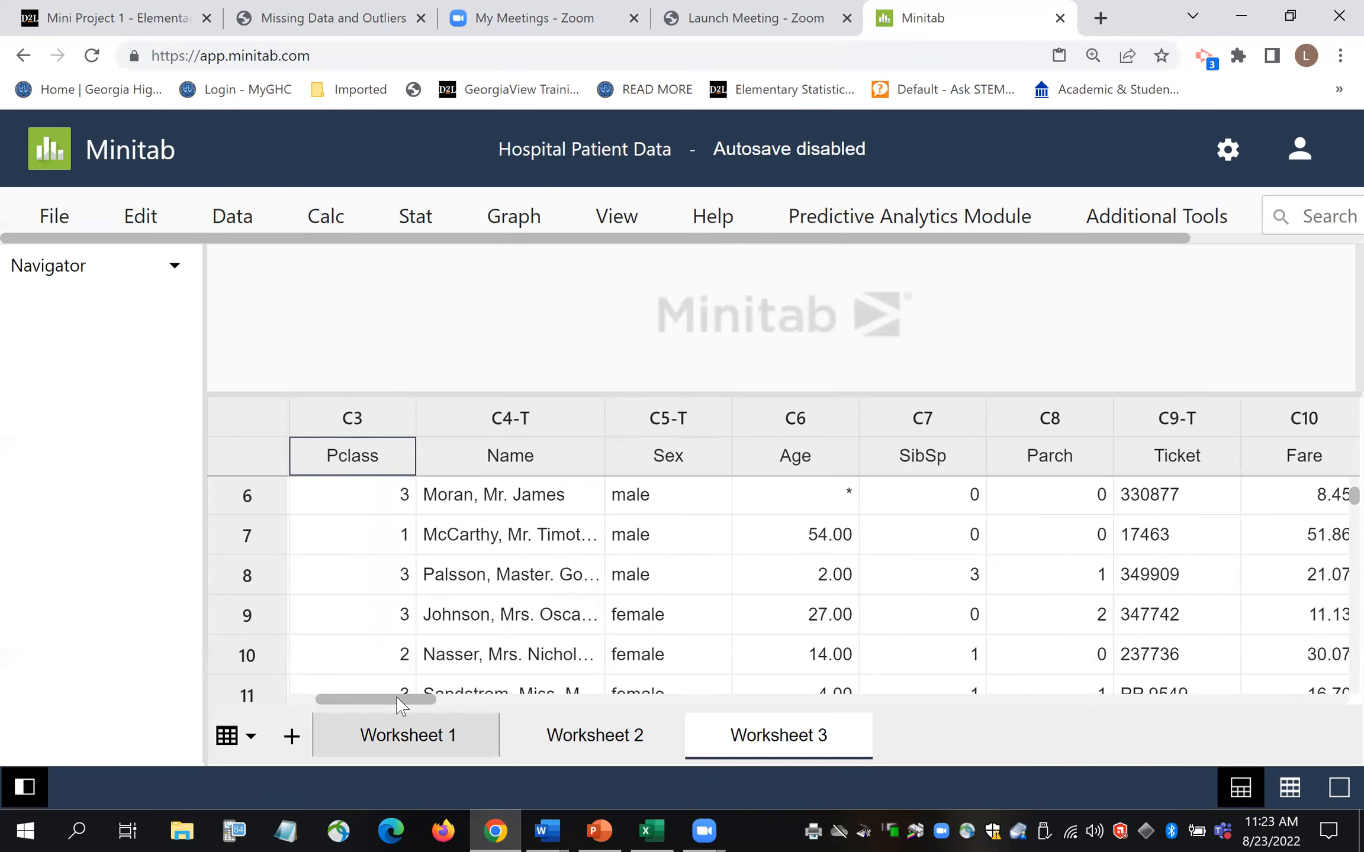
drag(402, 700, 428, 705)
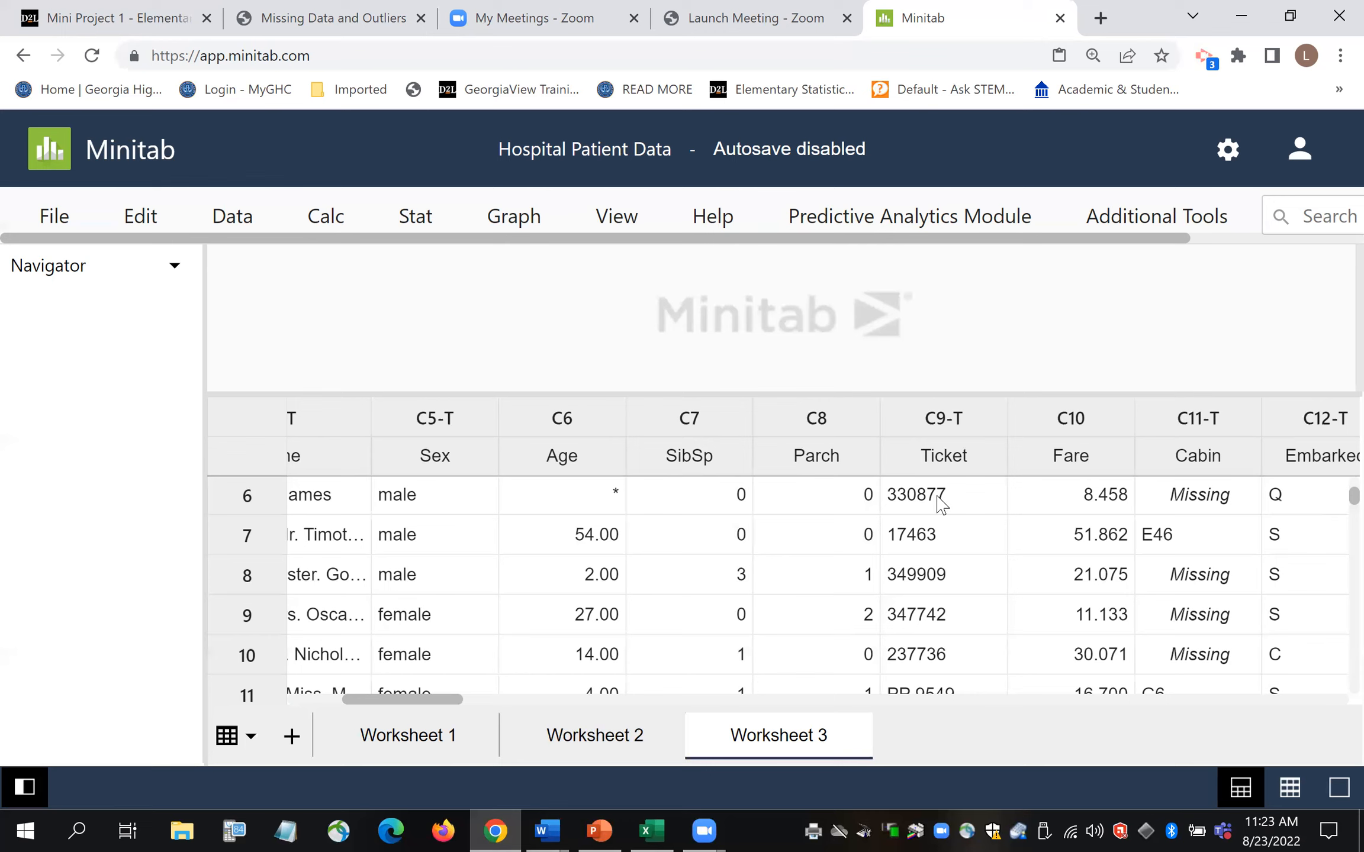
drag(466, 704, 487, 707)
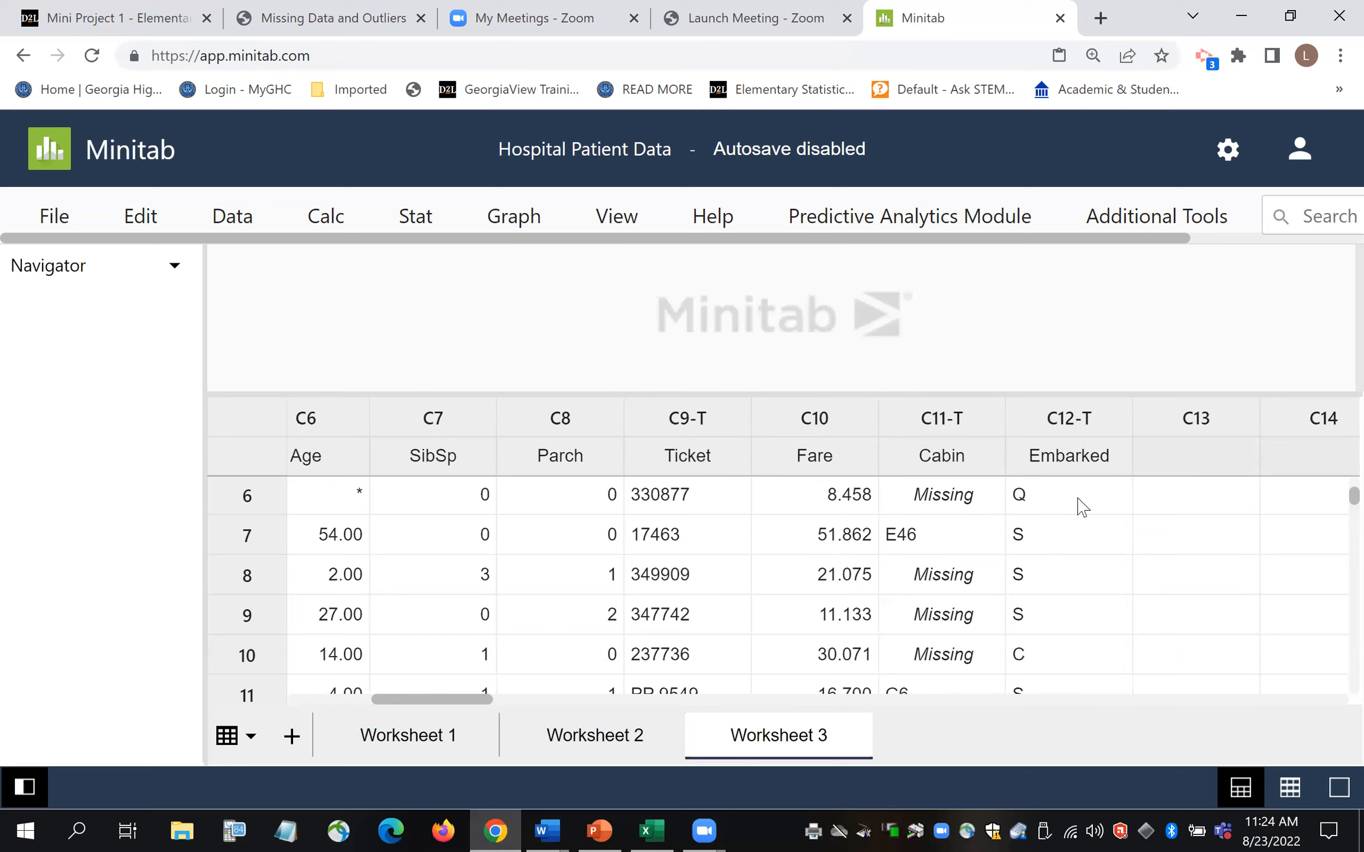
click(1057, 506)
click(1039, 665)
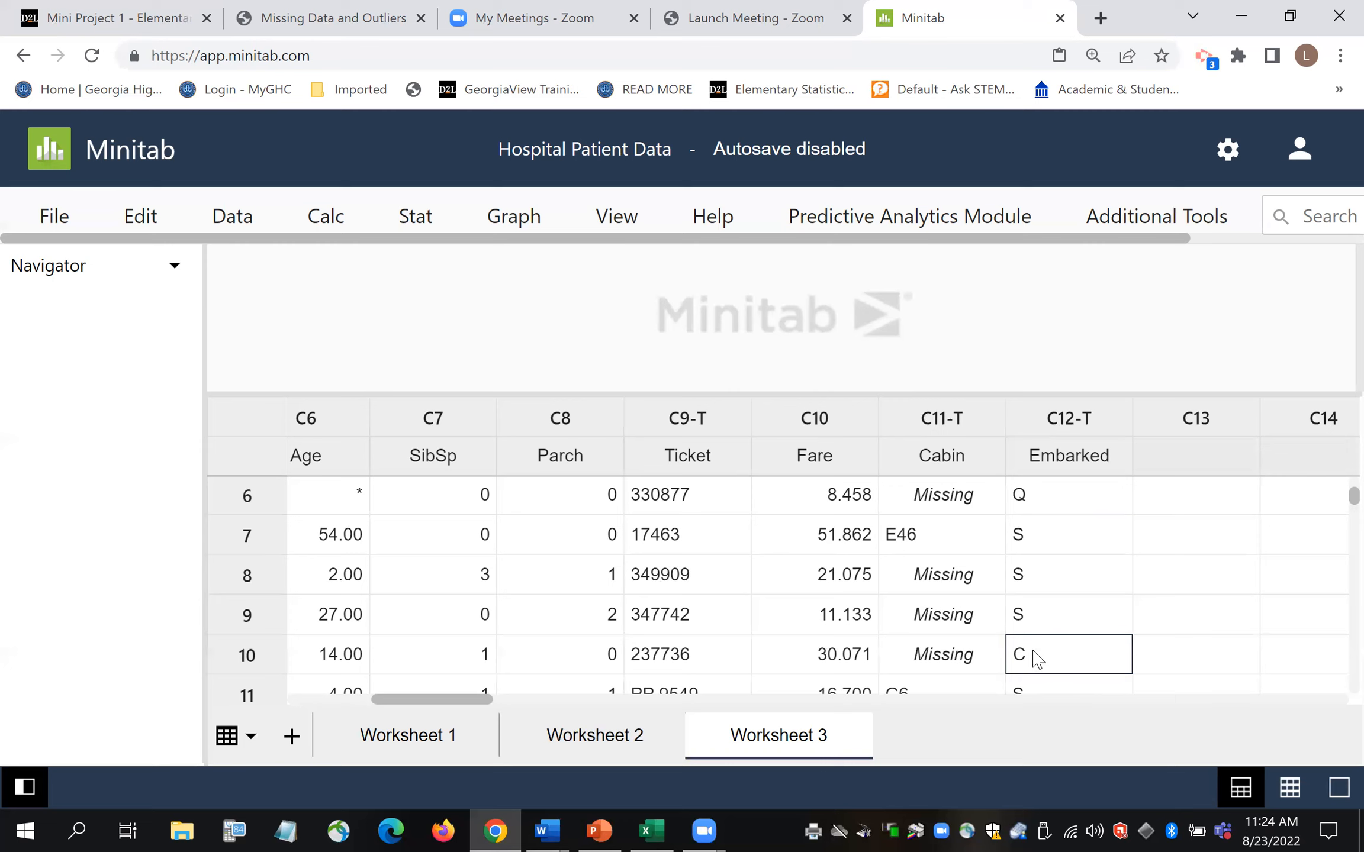
click(1037, 541)
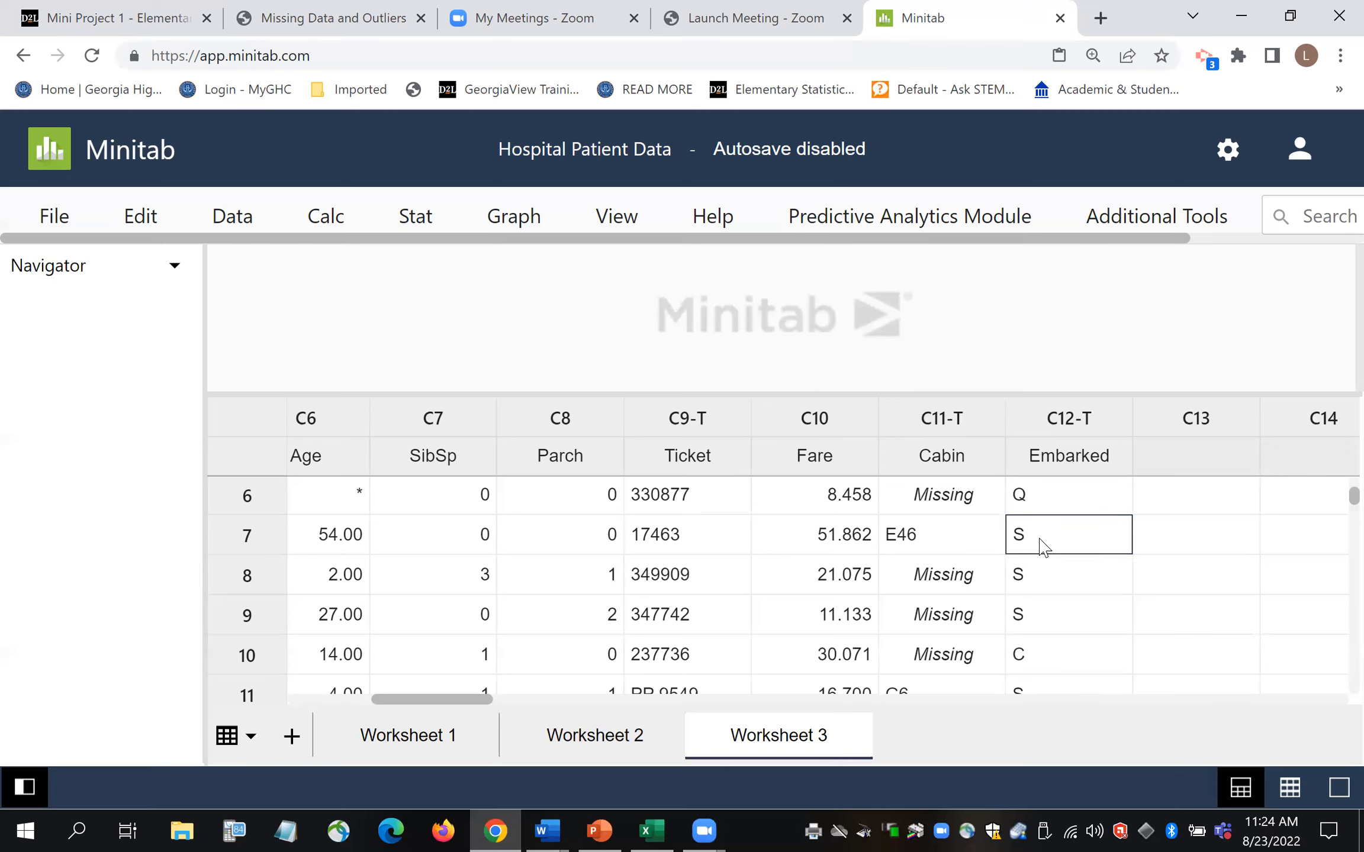
click(1067, 497)
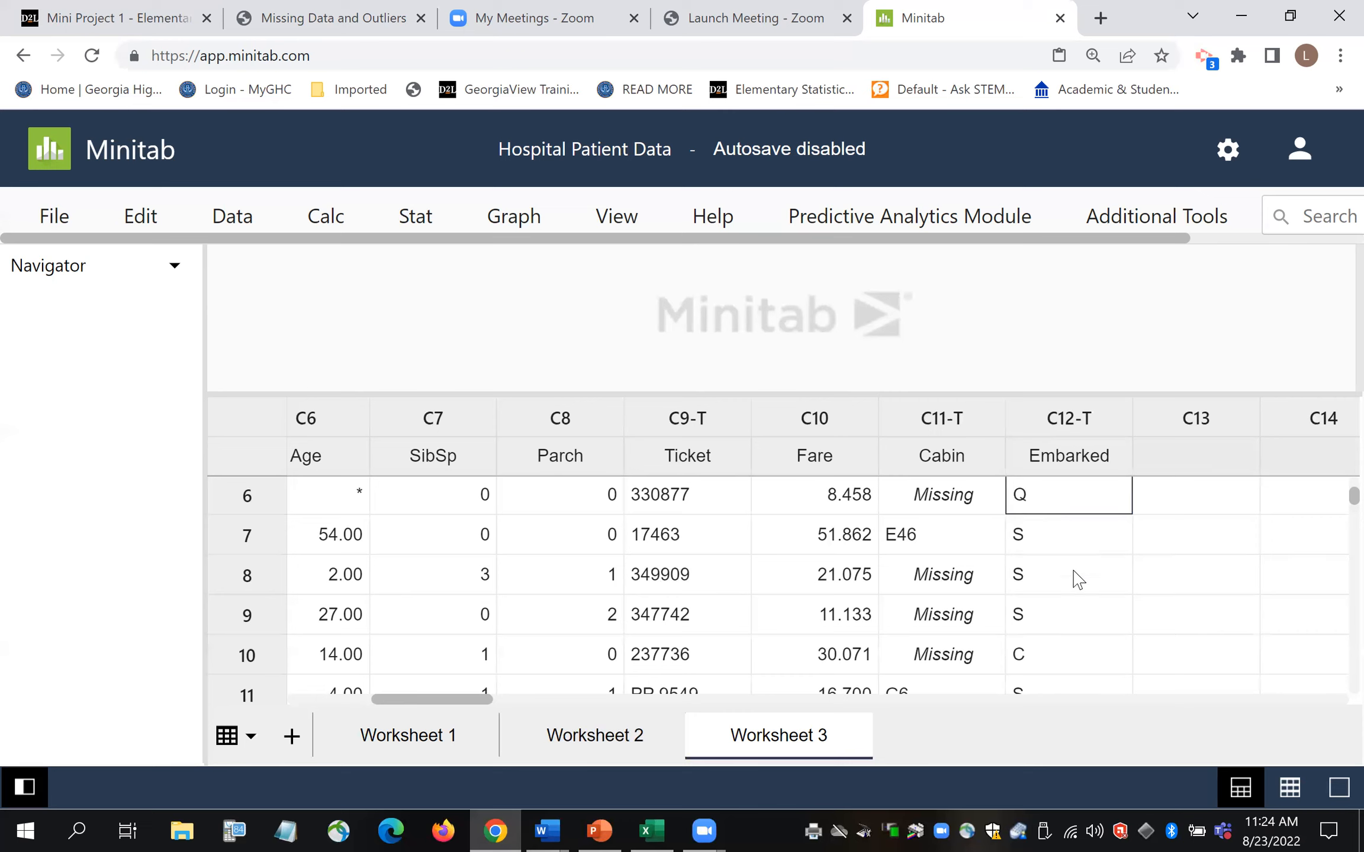
click(1064, 664)
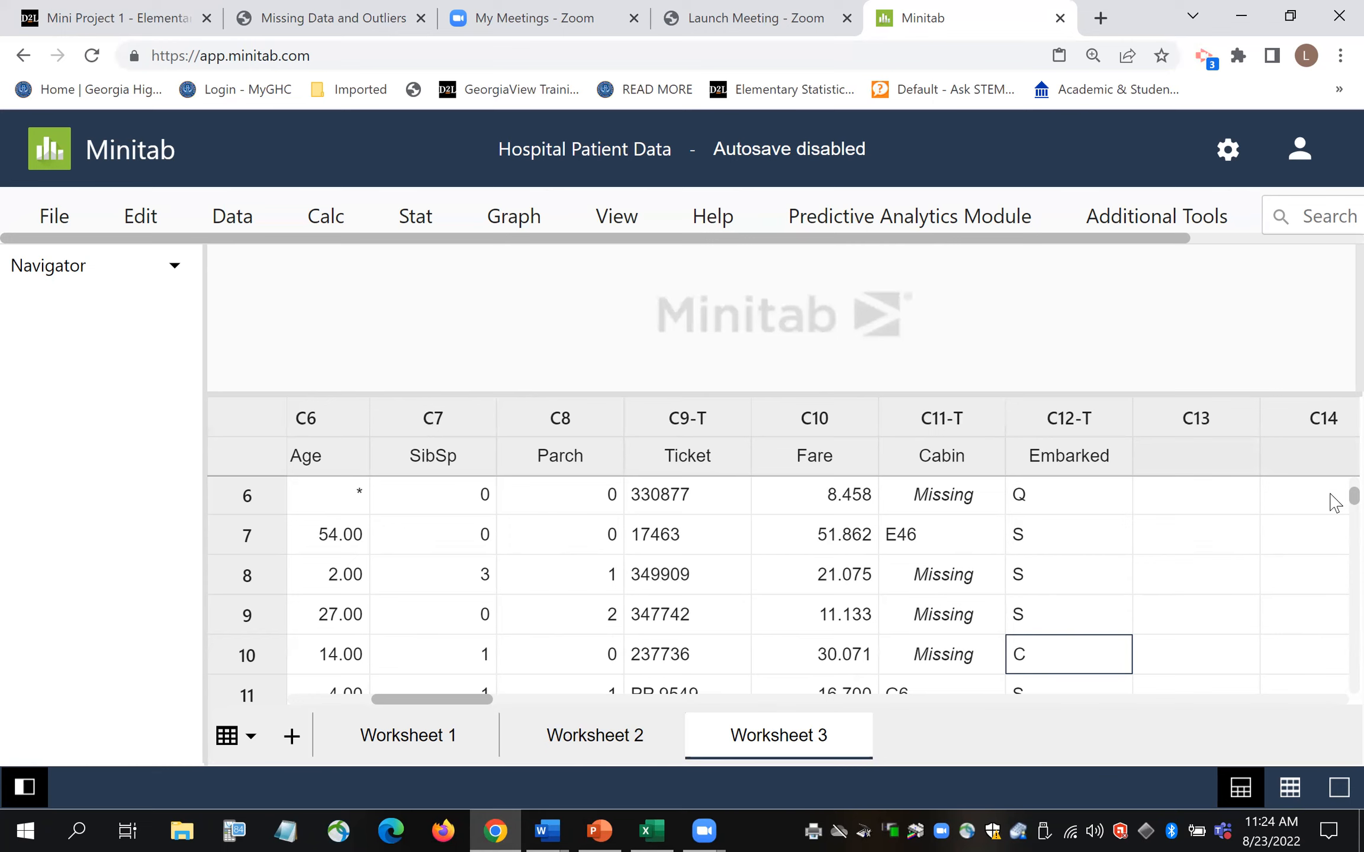
drag(478, 704, 274, 698)
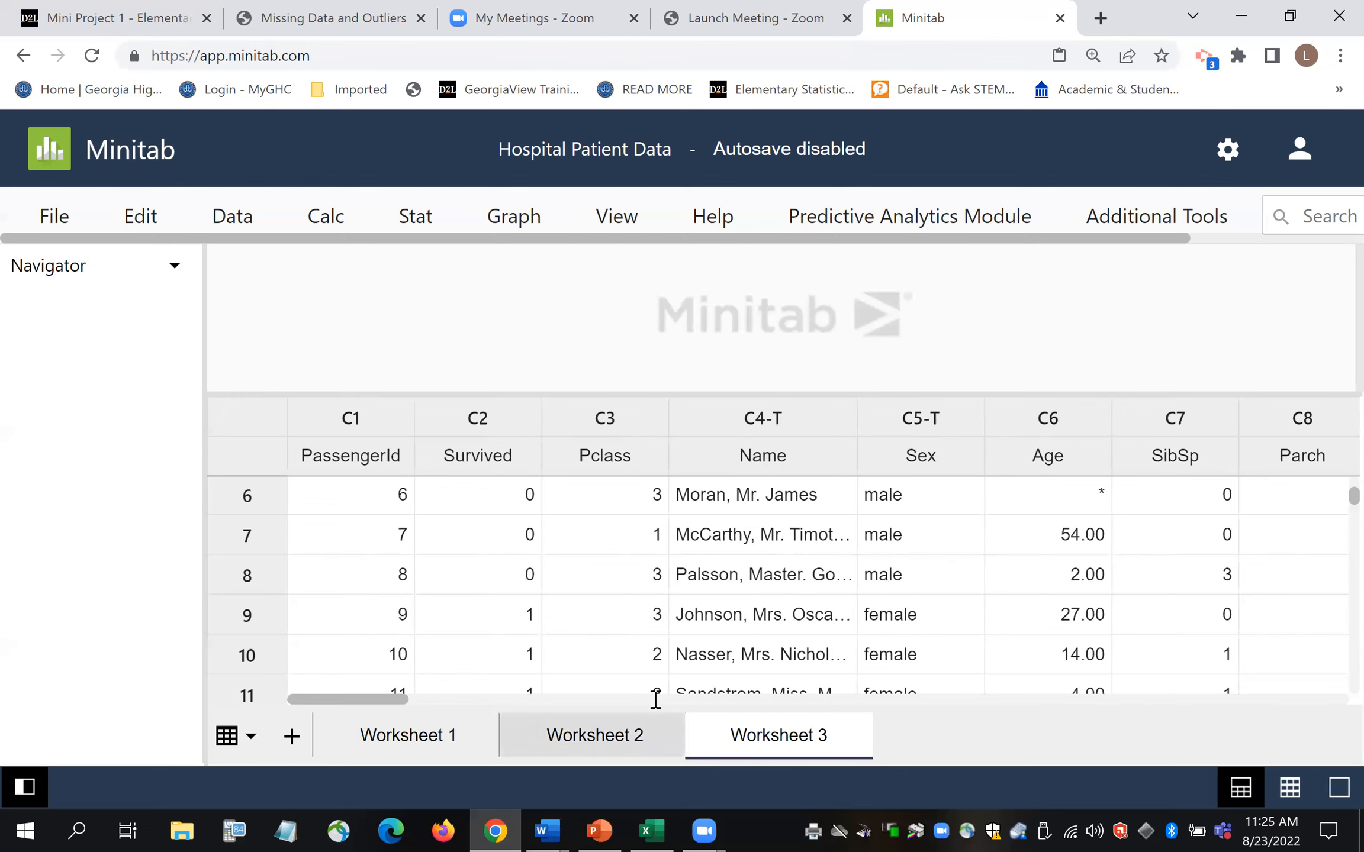
click(426, 702)
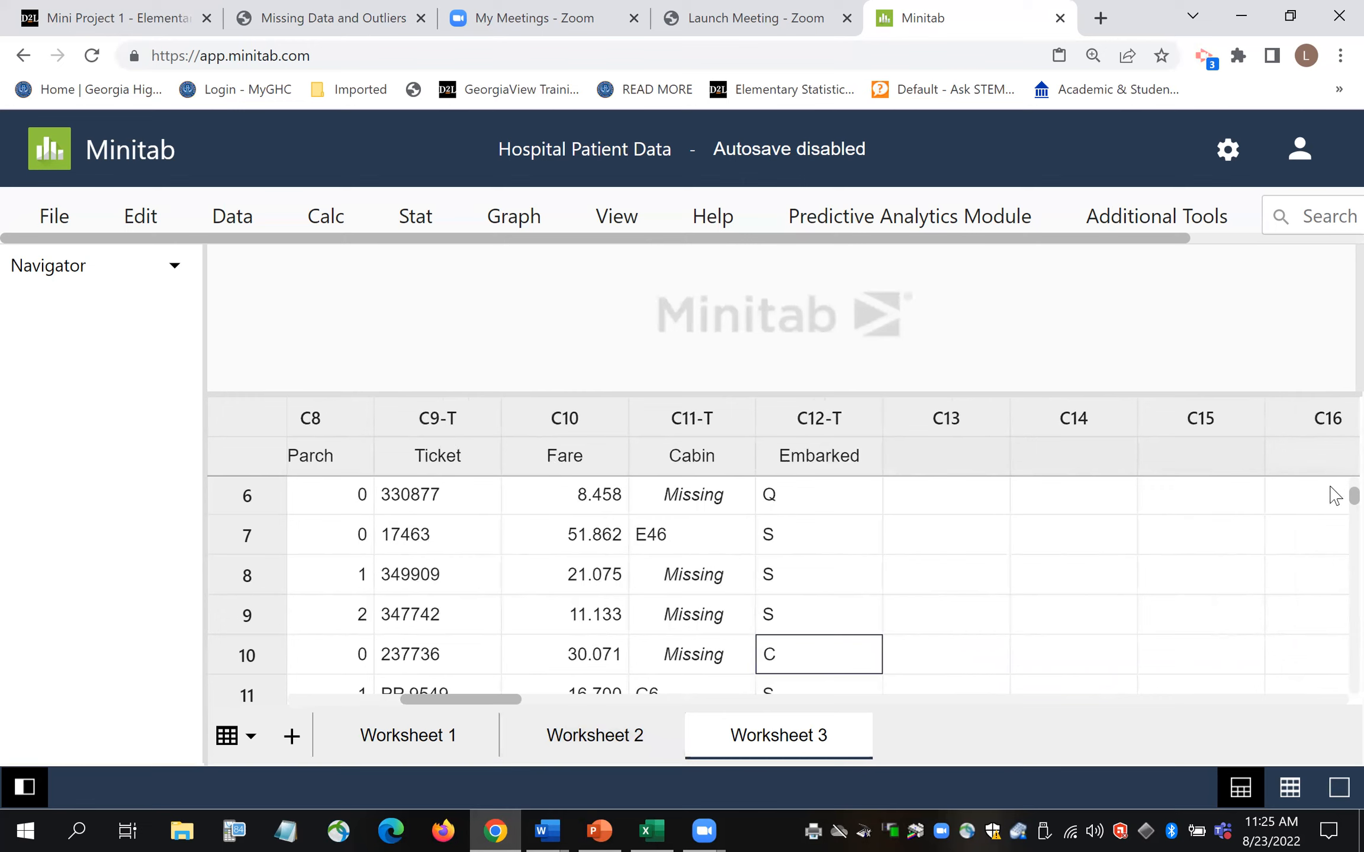
scroll(1335, 494, up, 3)
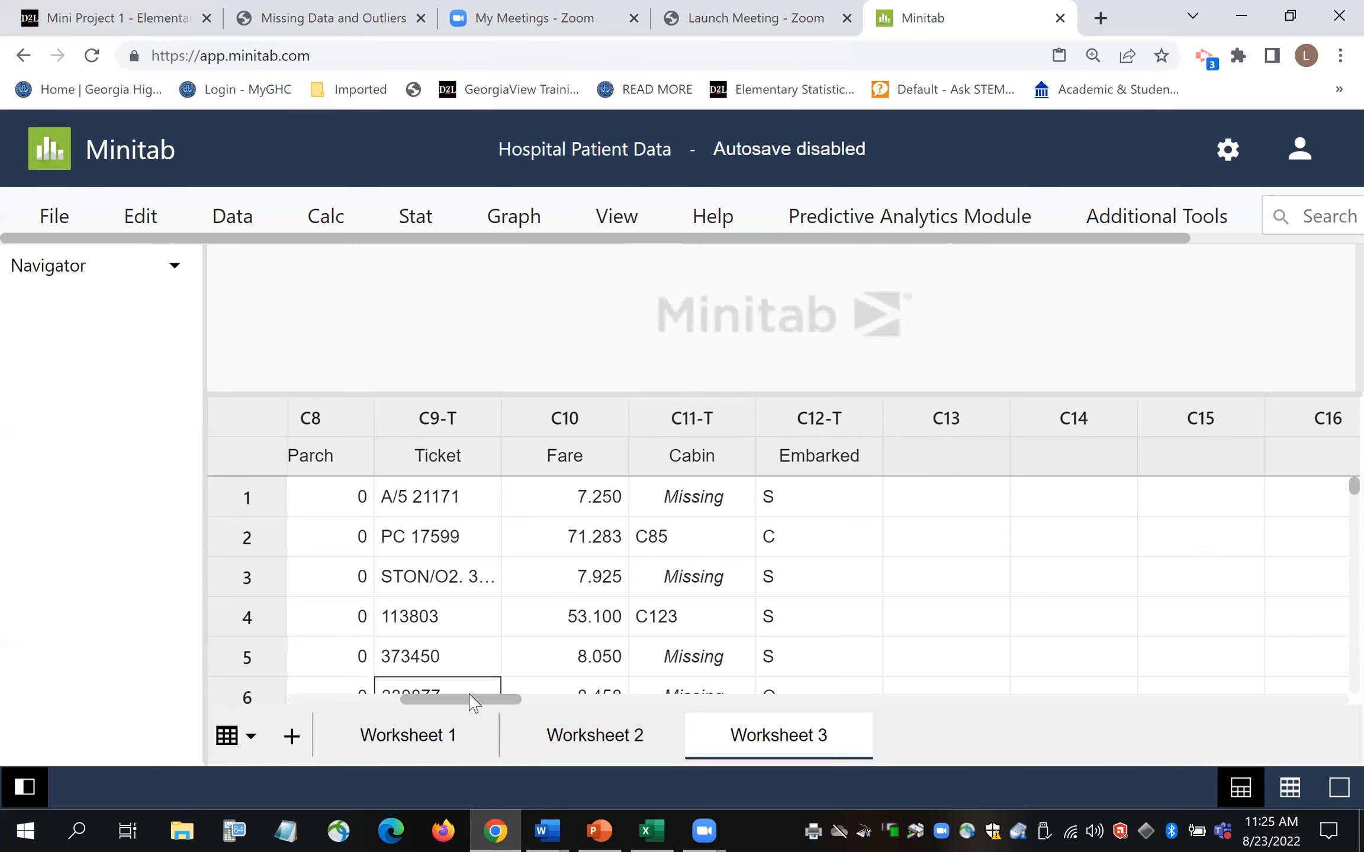
scroll(470, 699, down, 3)
drag(491, 708, 382, 706)
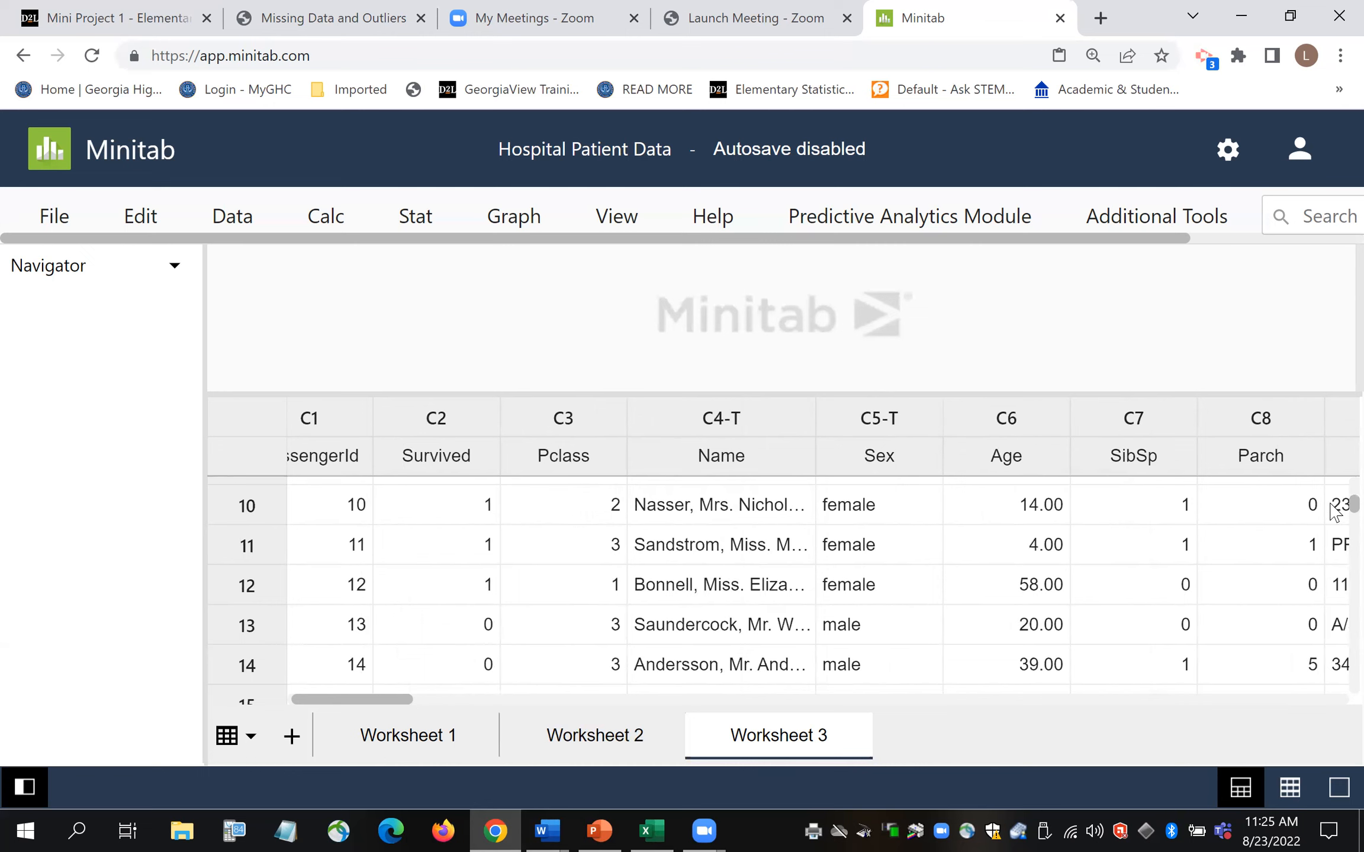
scroll(1332, 521, up, 3)
click(1040, 622)
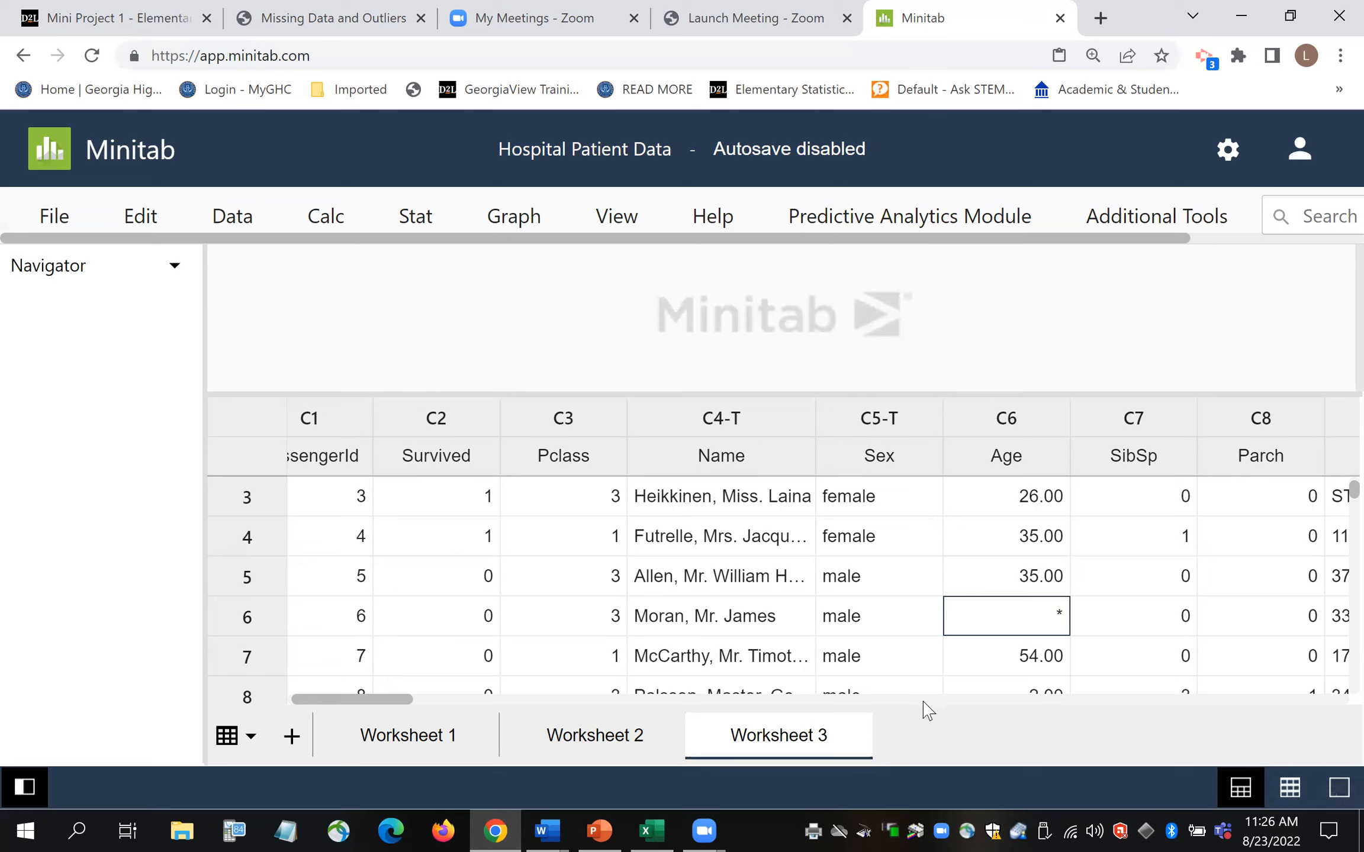
- Scroll across columns C8–C16 and back, then drag the output pane's splitter down to enlarge it
click(459, 700)
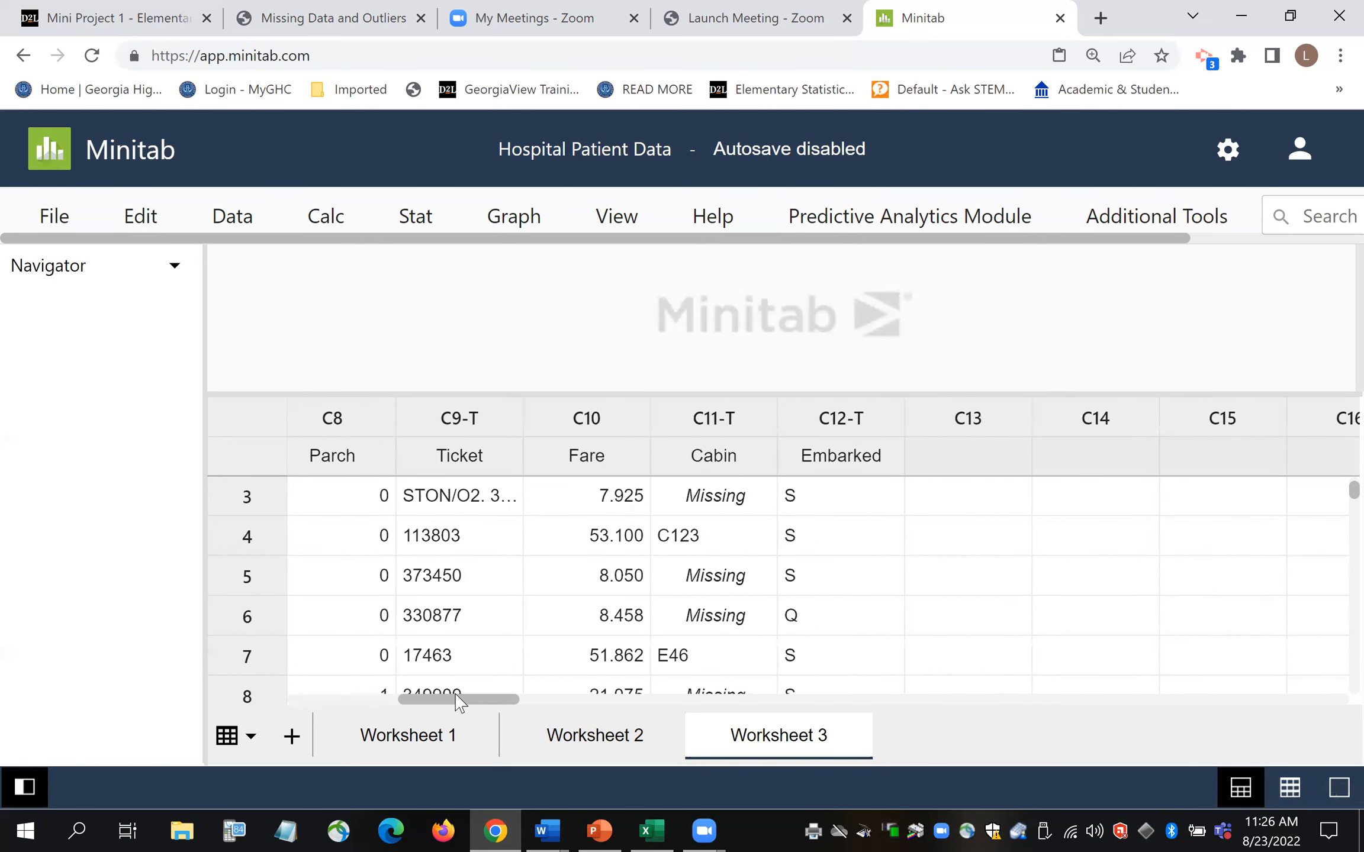
drag(468, 708, 320, 701)
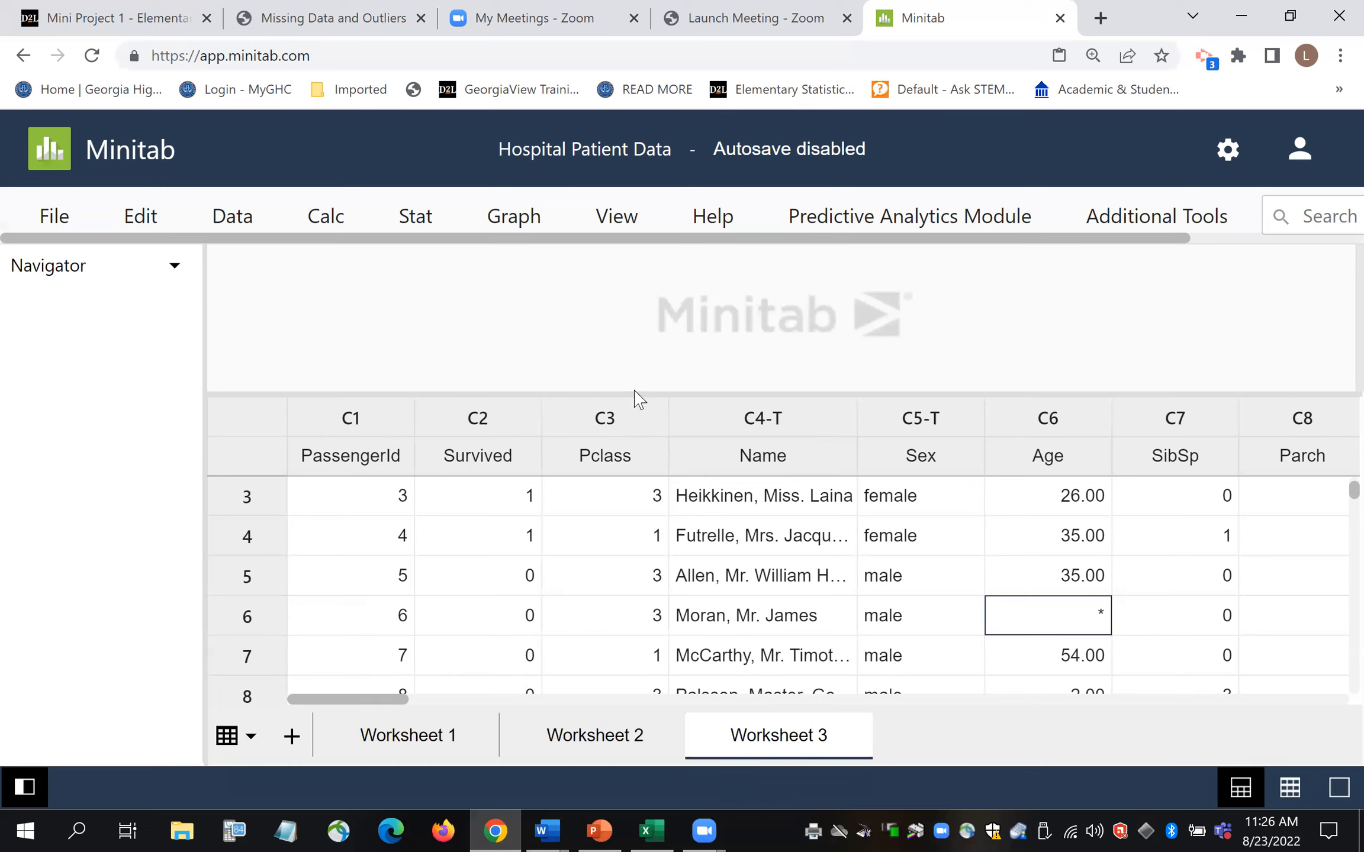
drag(609, 391, 613, 567)
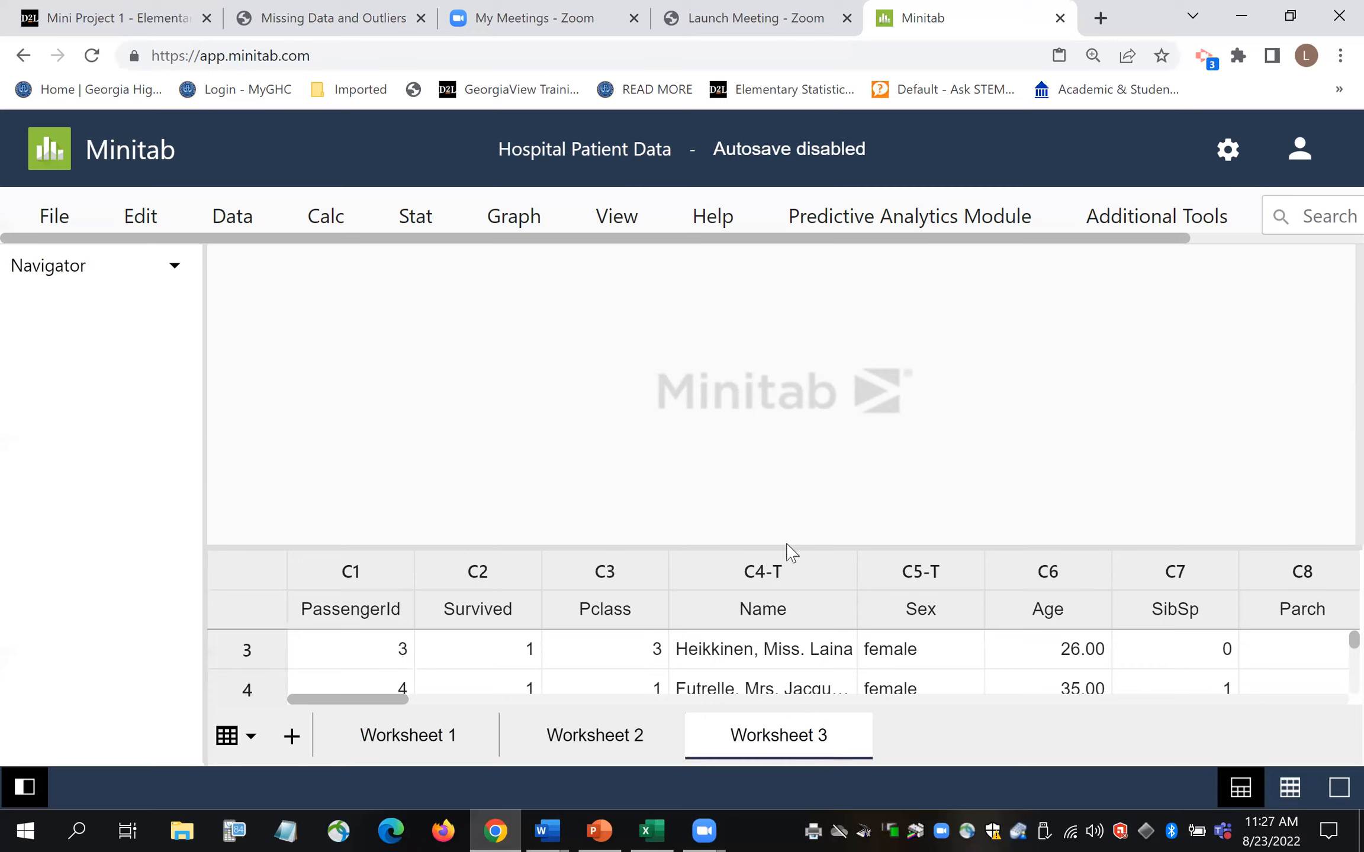
drag(788, 544, 828, 375)
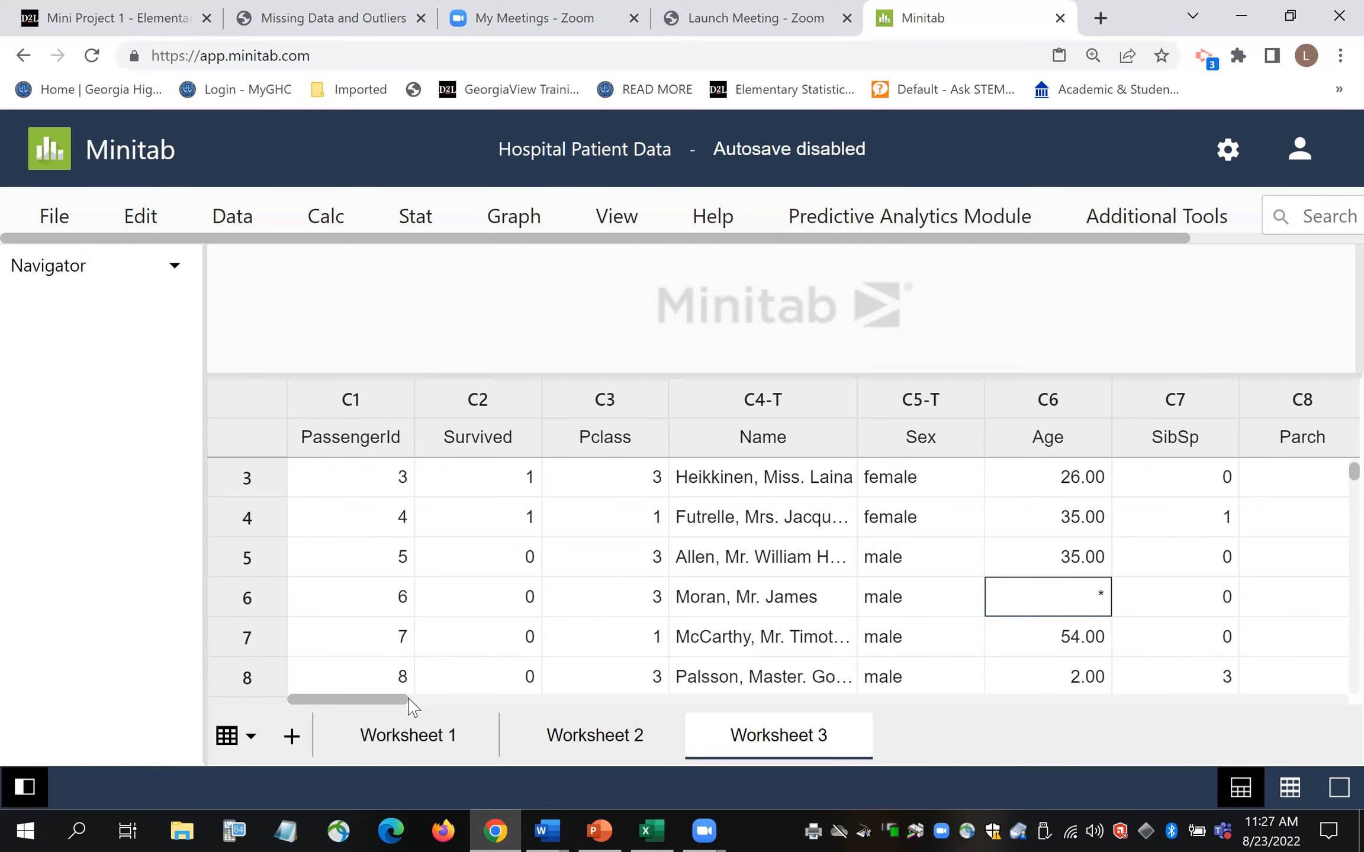
drag(412, 705, 377, 704)
drag(633, 373, 625, 555)
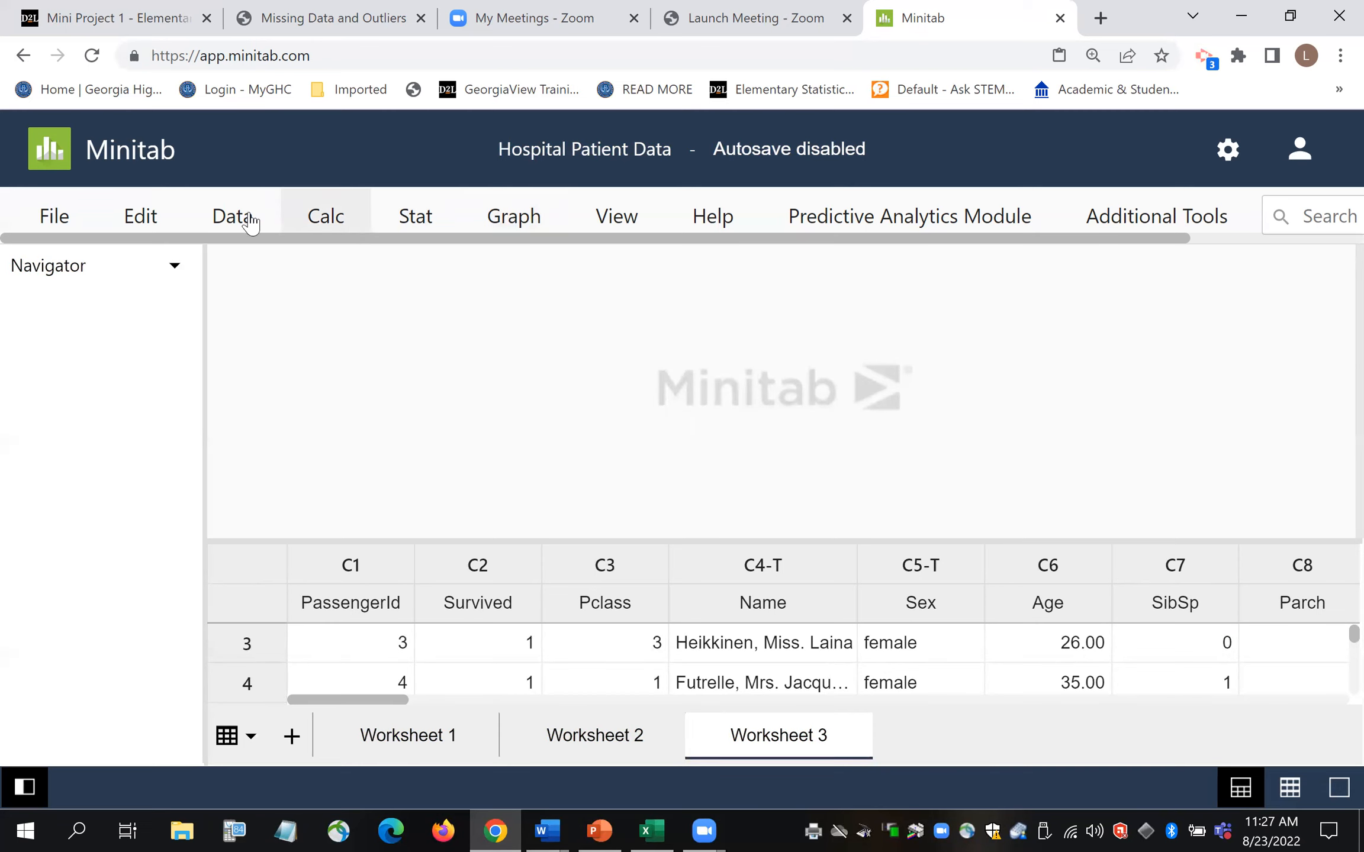
click(526, 224)
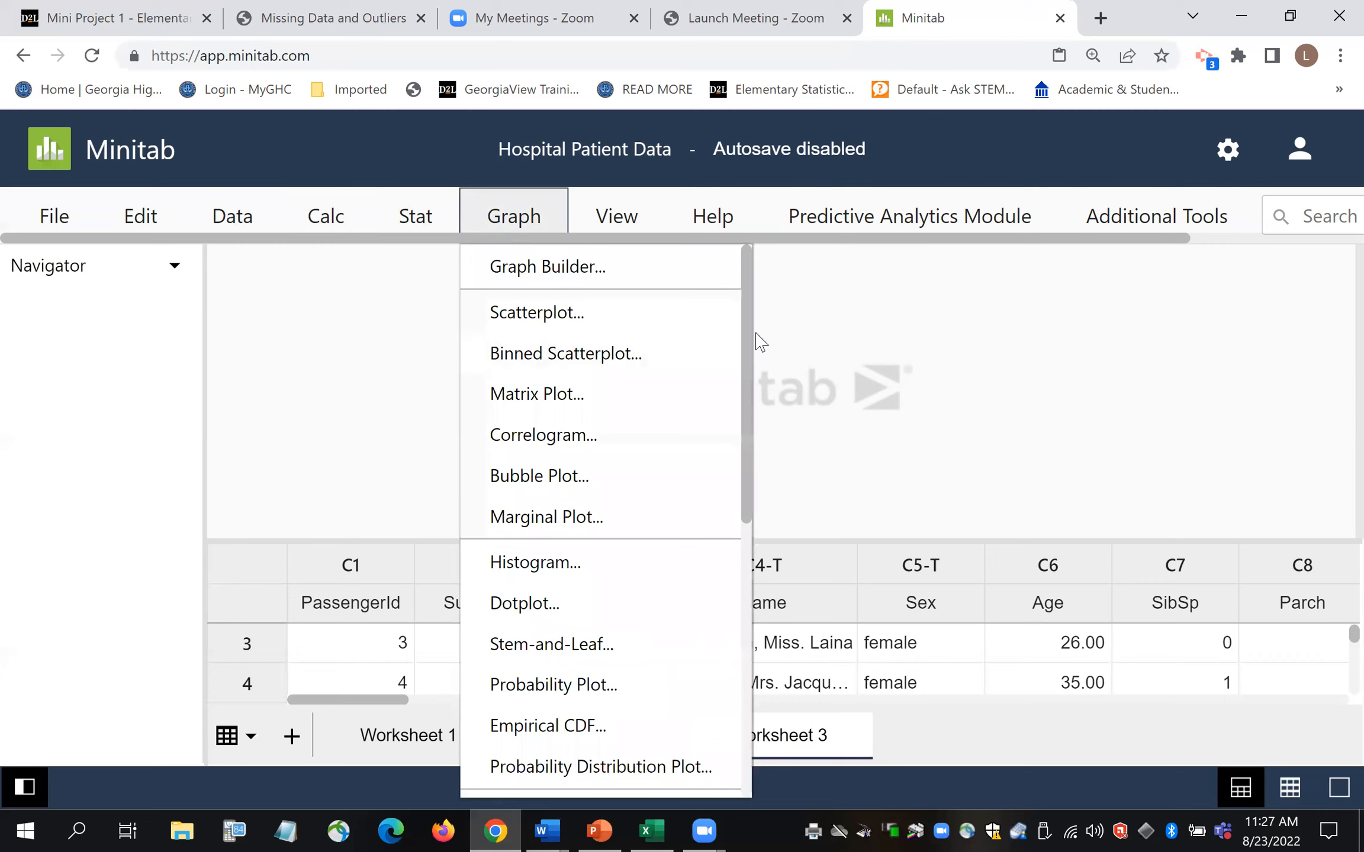
- Open the Graph menu's Bar Chart submenu to list the bar chart types
drag(750, 329, 672, 616)
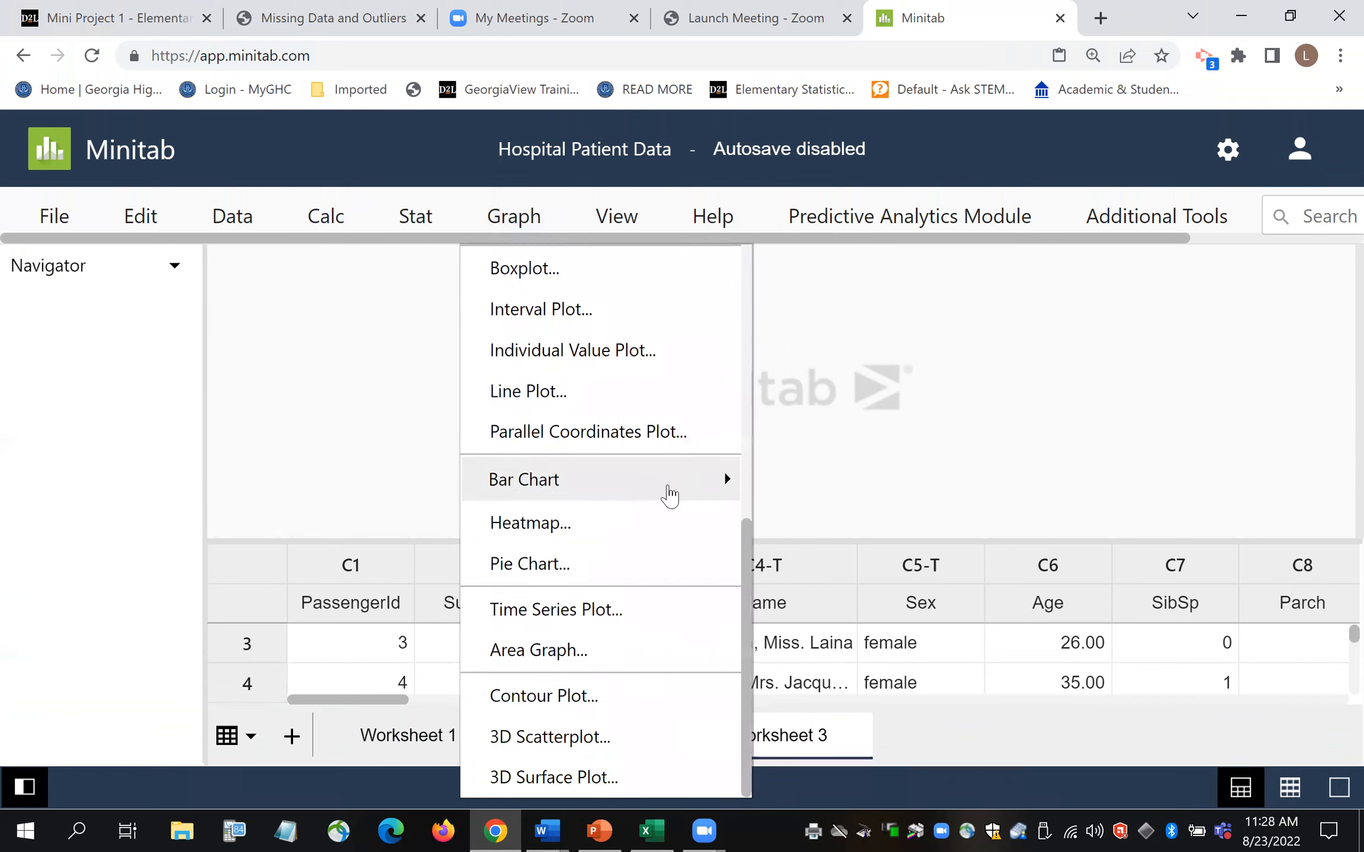
click(669, 496)
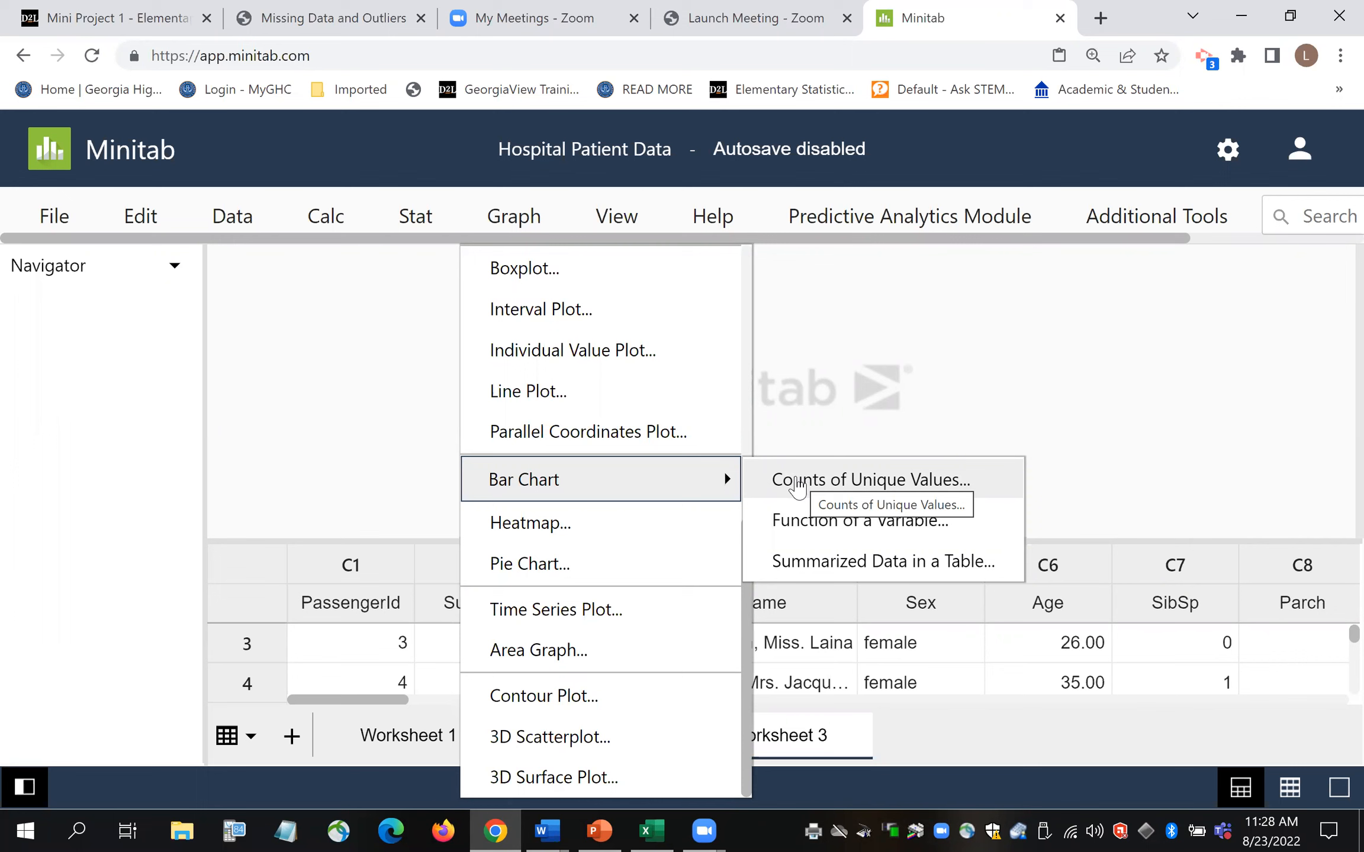
- Choose a Counts of Unique Values bar chart with One Variable
click(789, 480)
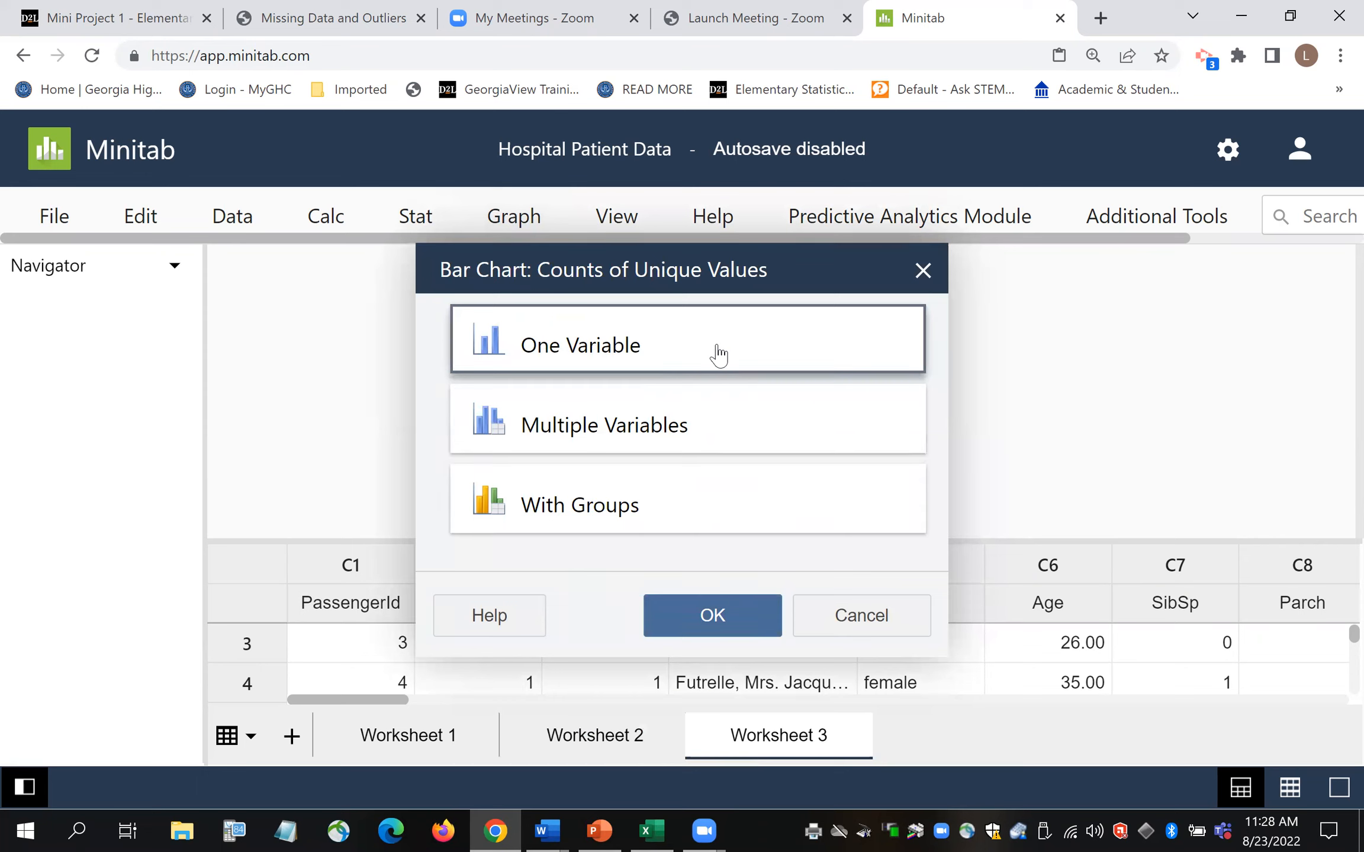
click(729, 621)
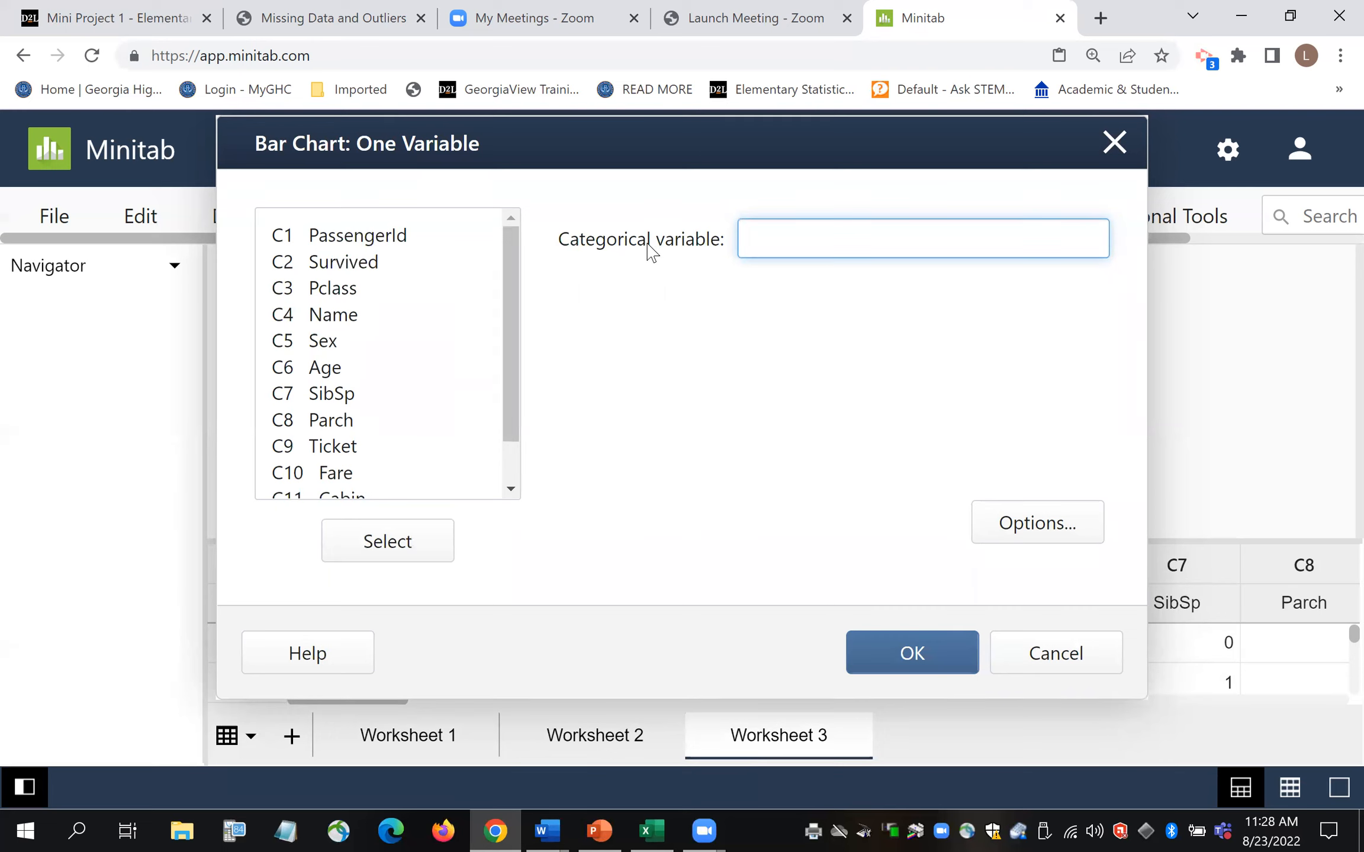
- Enter C3 Pclass as the categorical variable, re-entering it once, and open the bar chart Options
double_click(333, 288)
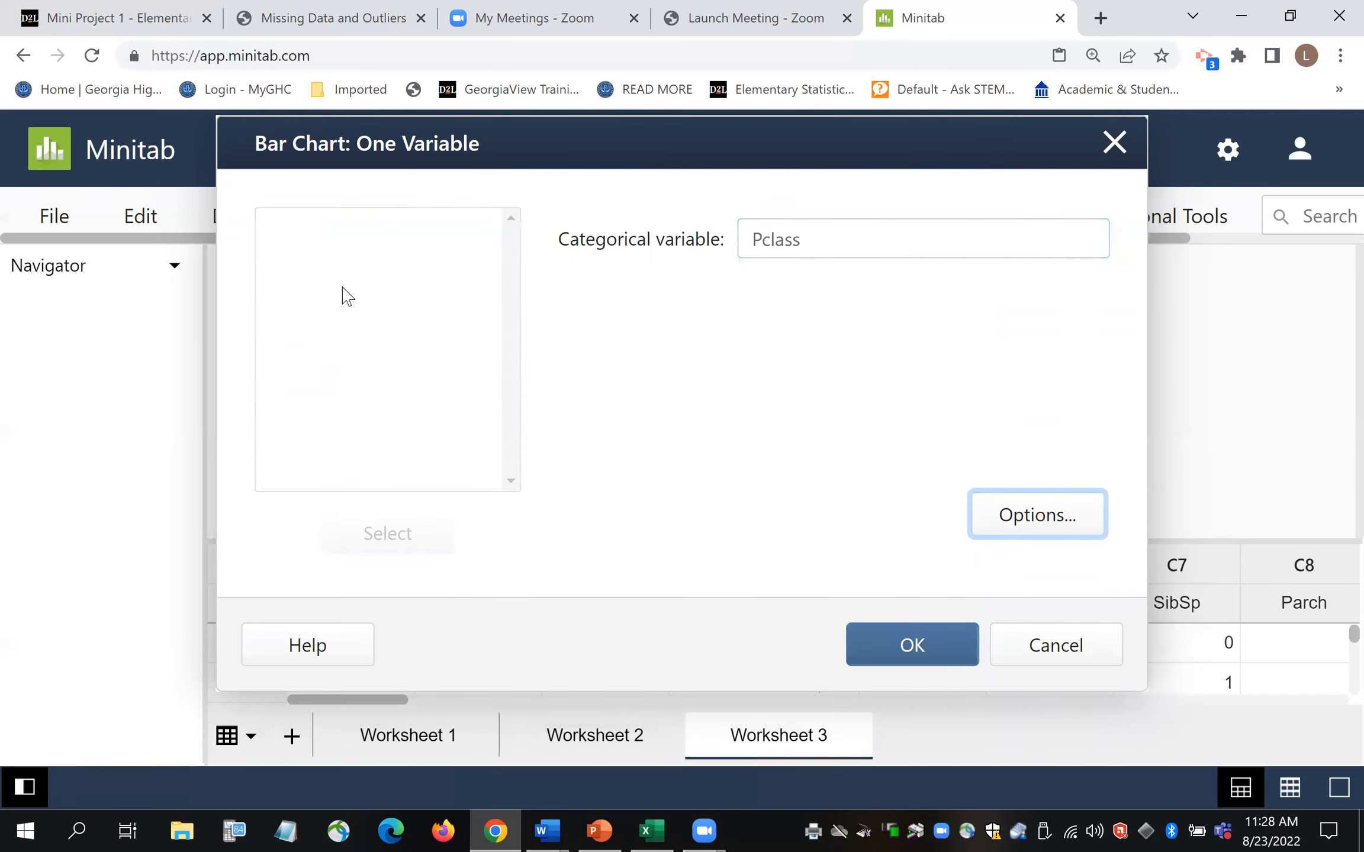
click(839, 228)
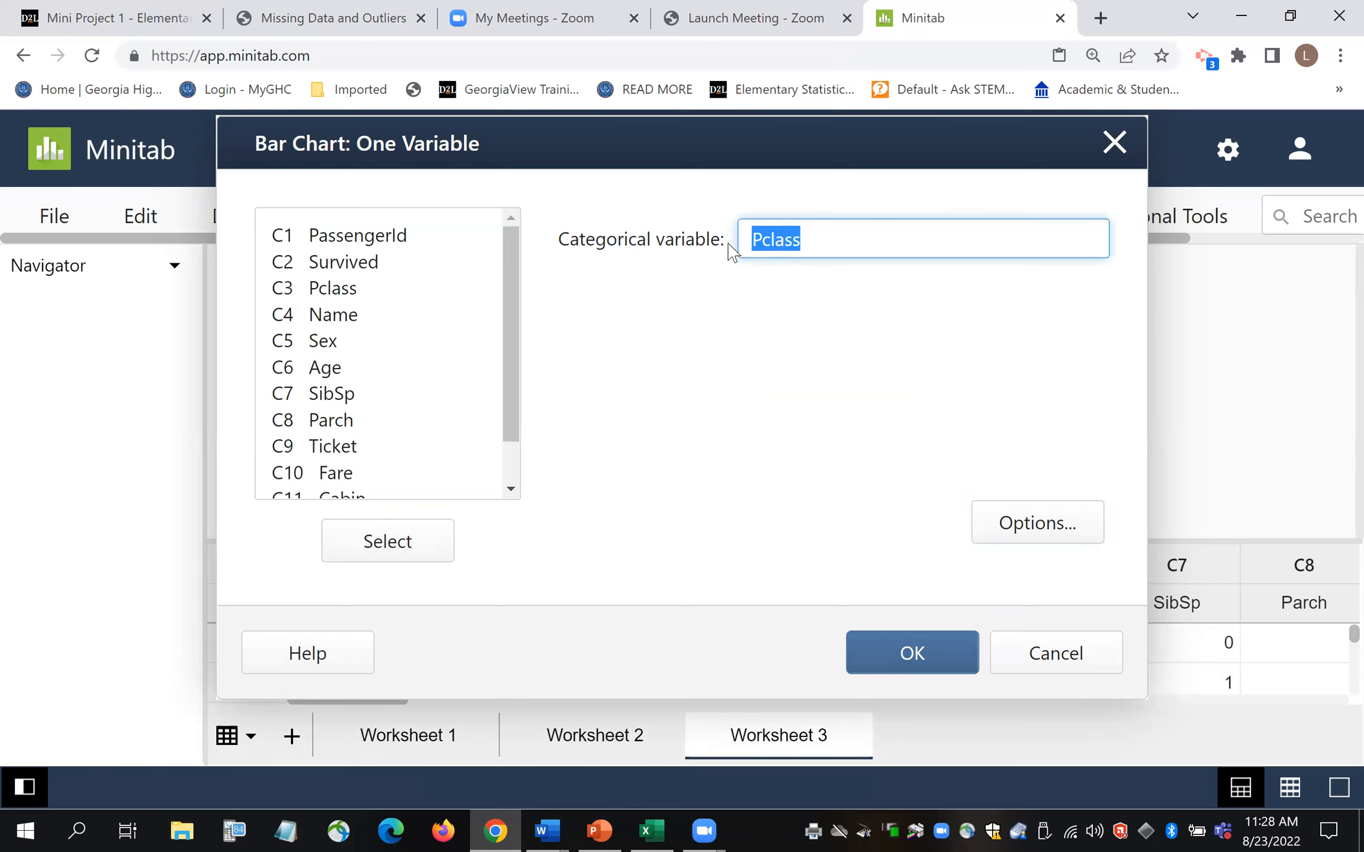
key(BackSpace)
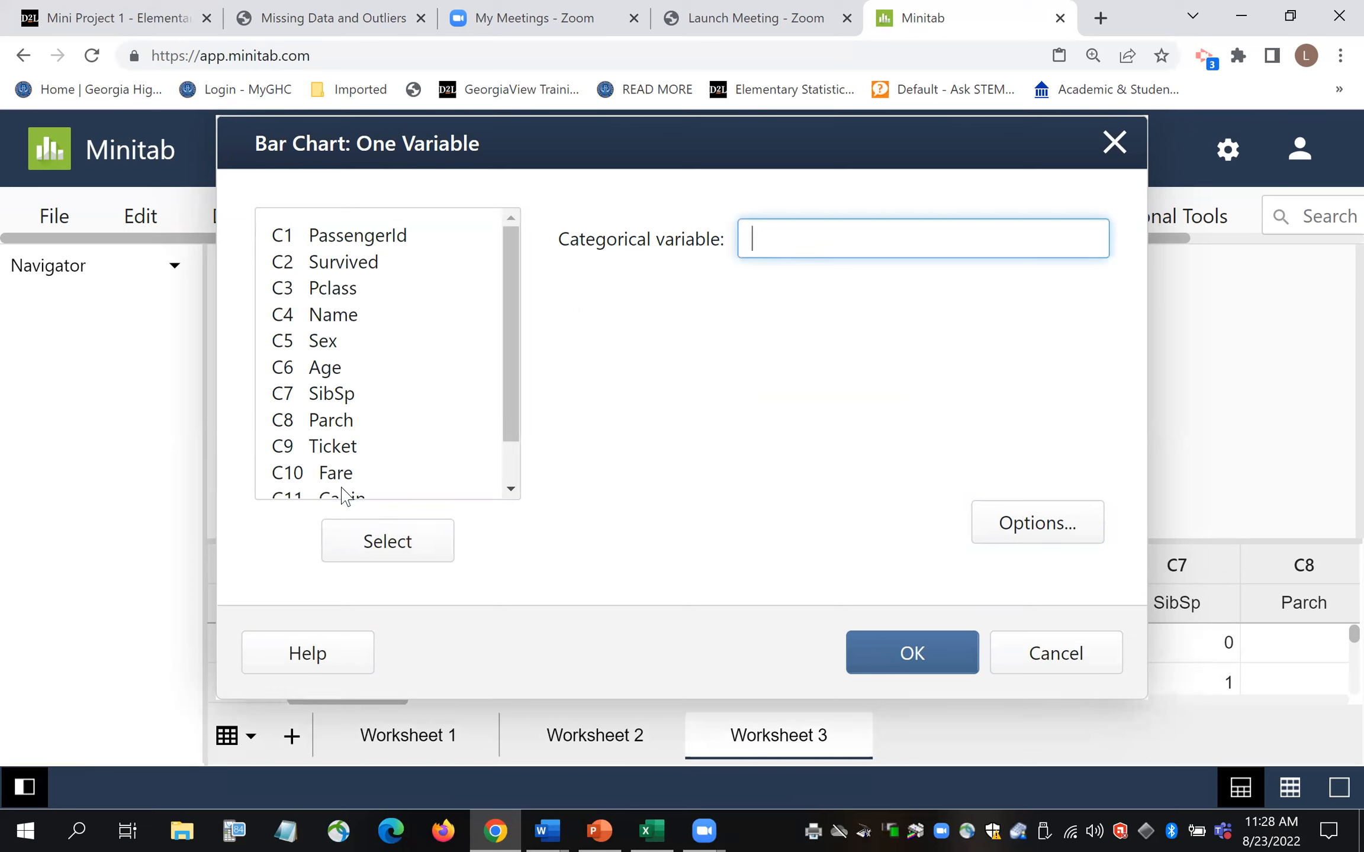
double_click(323, 288)
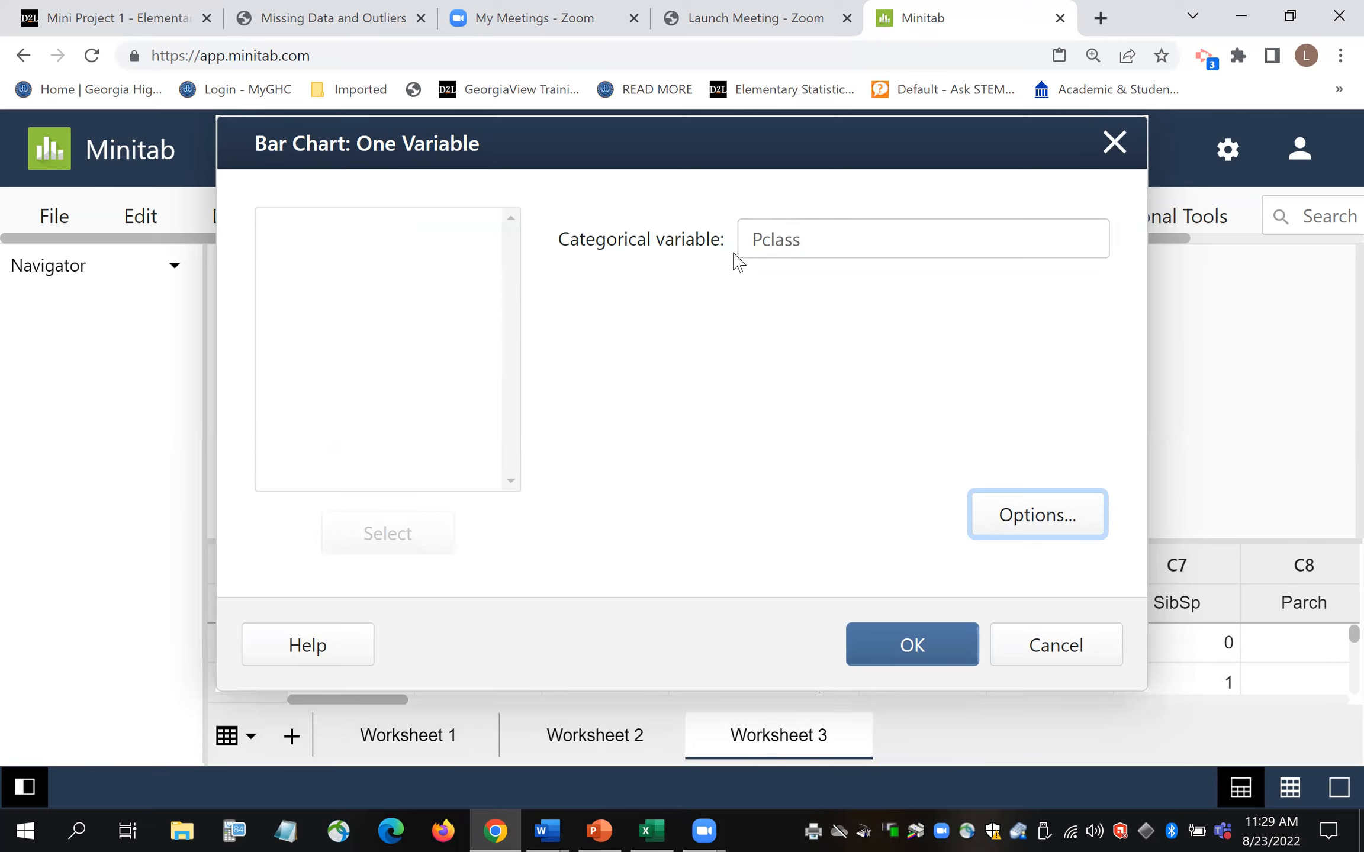
click(1030, 536)
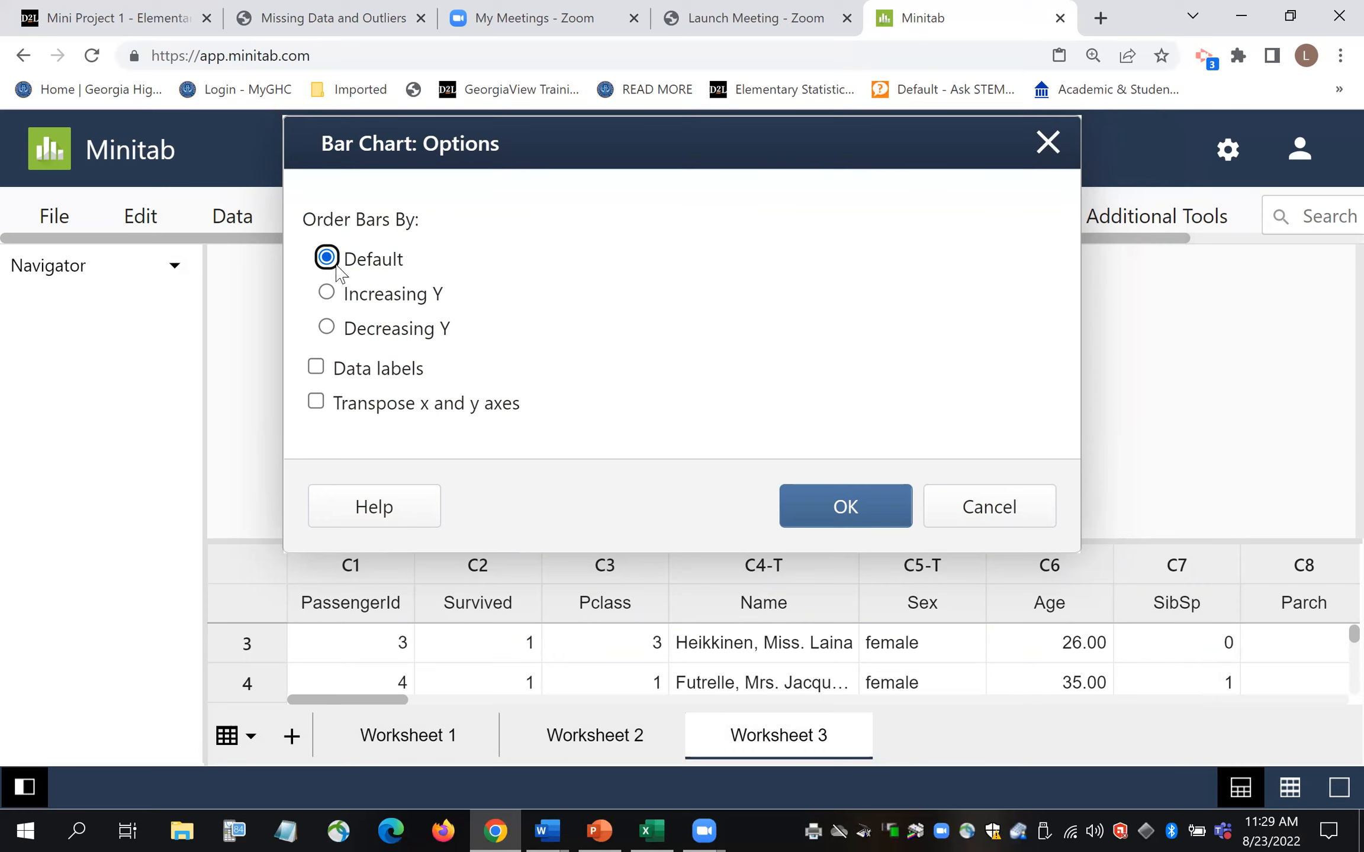
- Enable data labels and create the Chart of Pclass bar chart
click(317, 368)
click(864, 514)
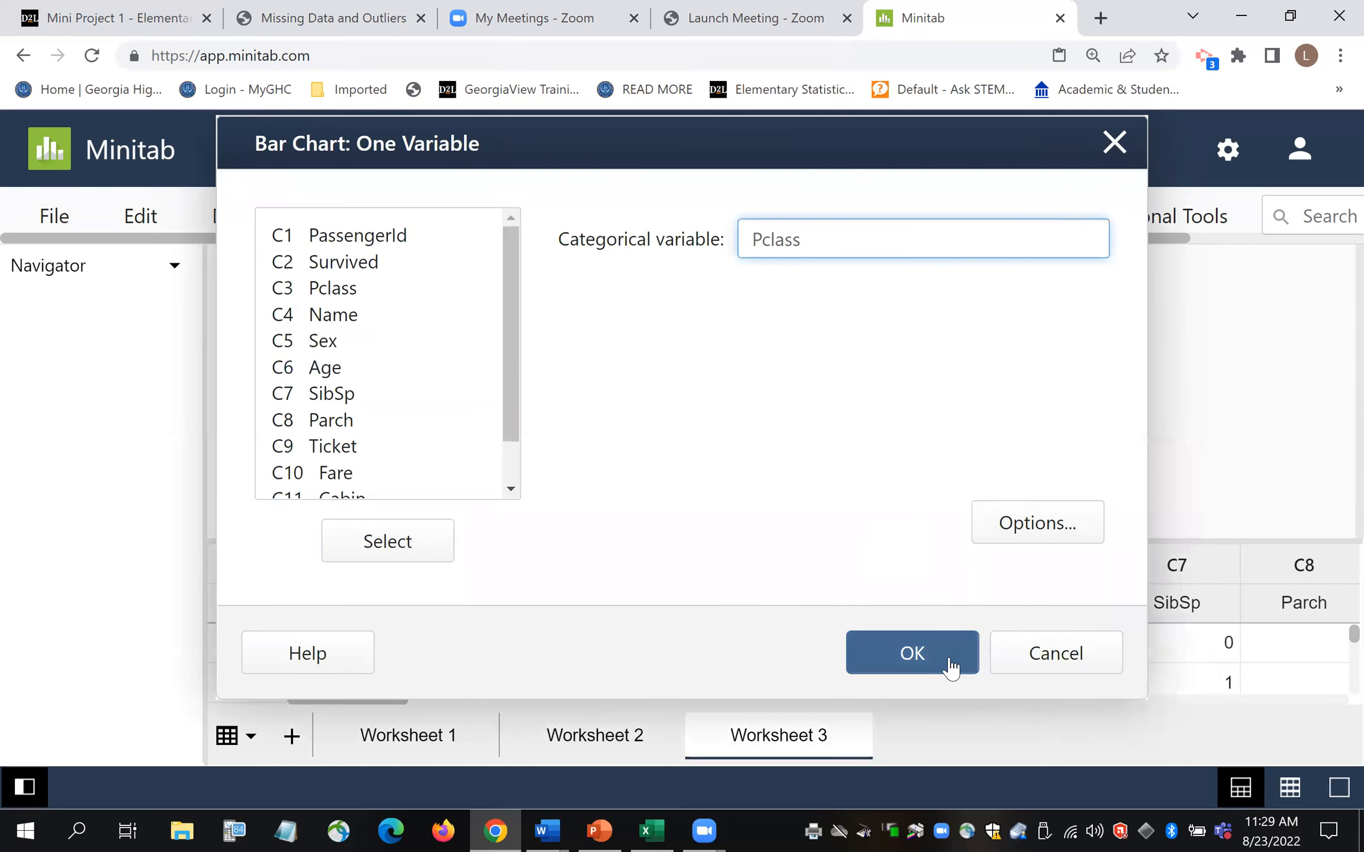
click(940, 665)
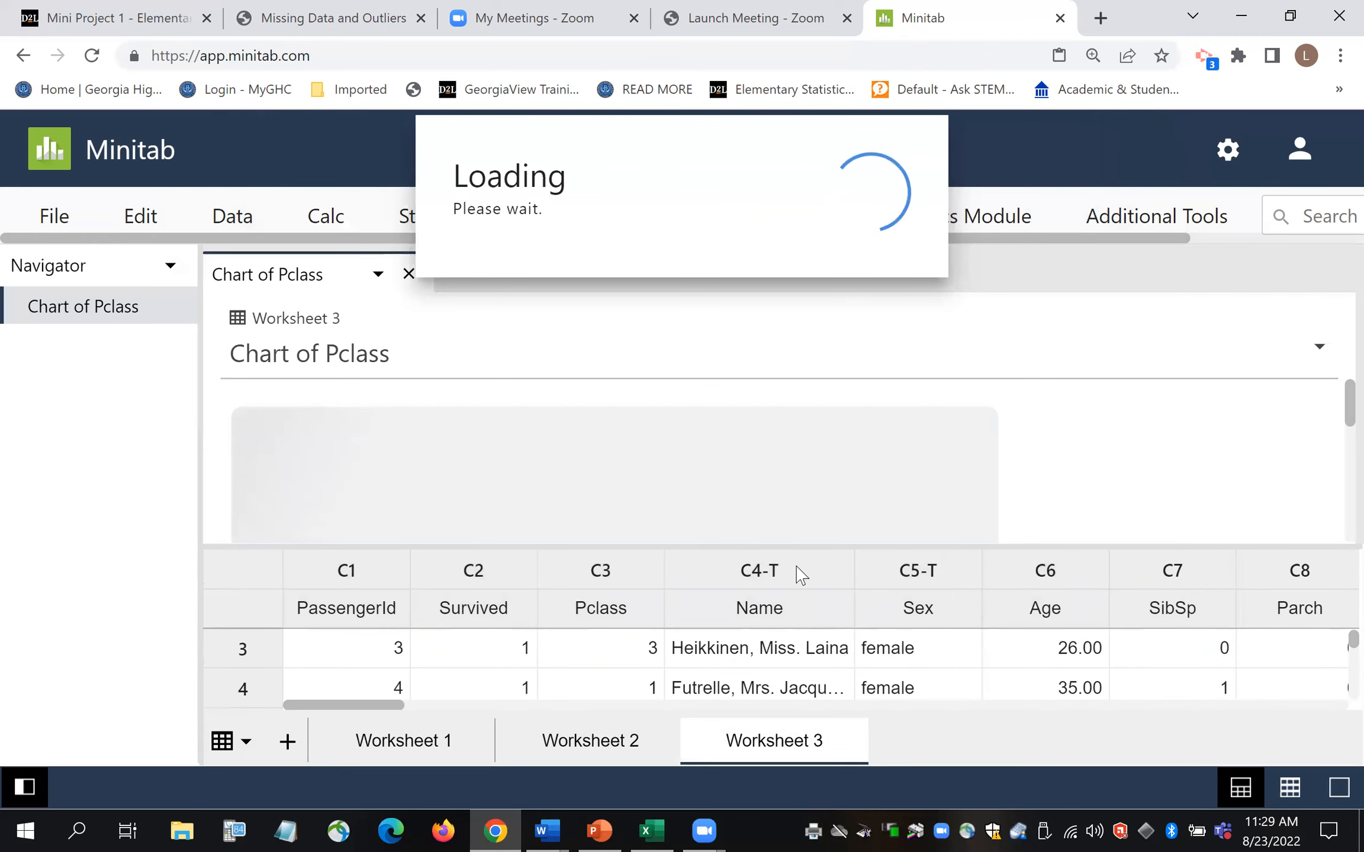
- Enlarge the output pane and scroll to view the Pclass bars labelled 216, 184 and 491
drag(770, 556, 763, 687)
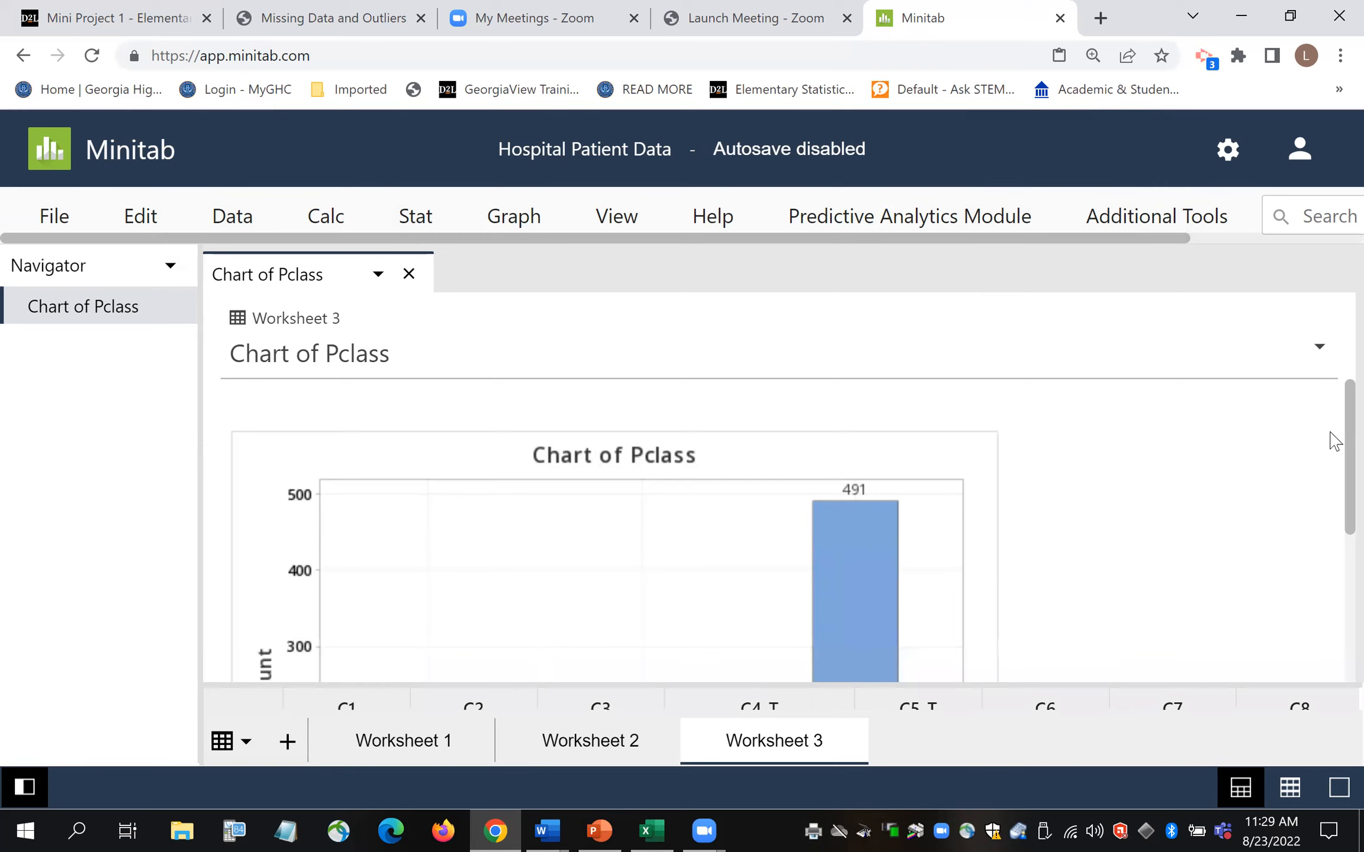
scroll(1334, 441, down, 2)
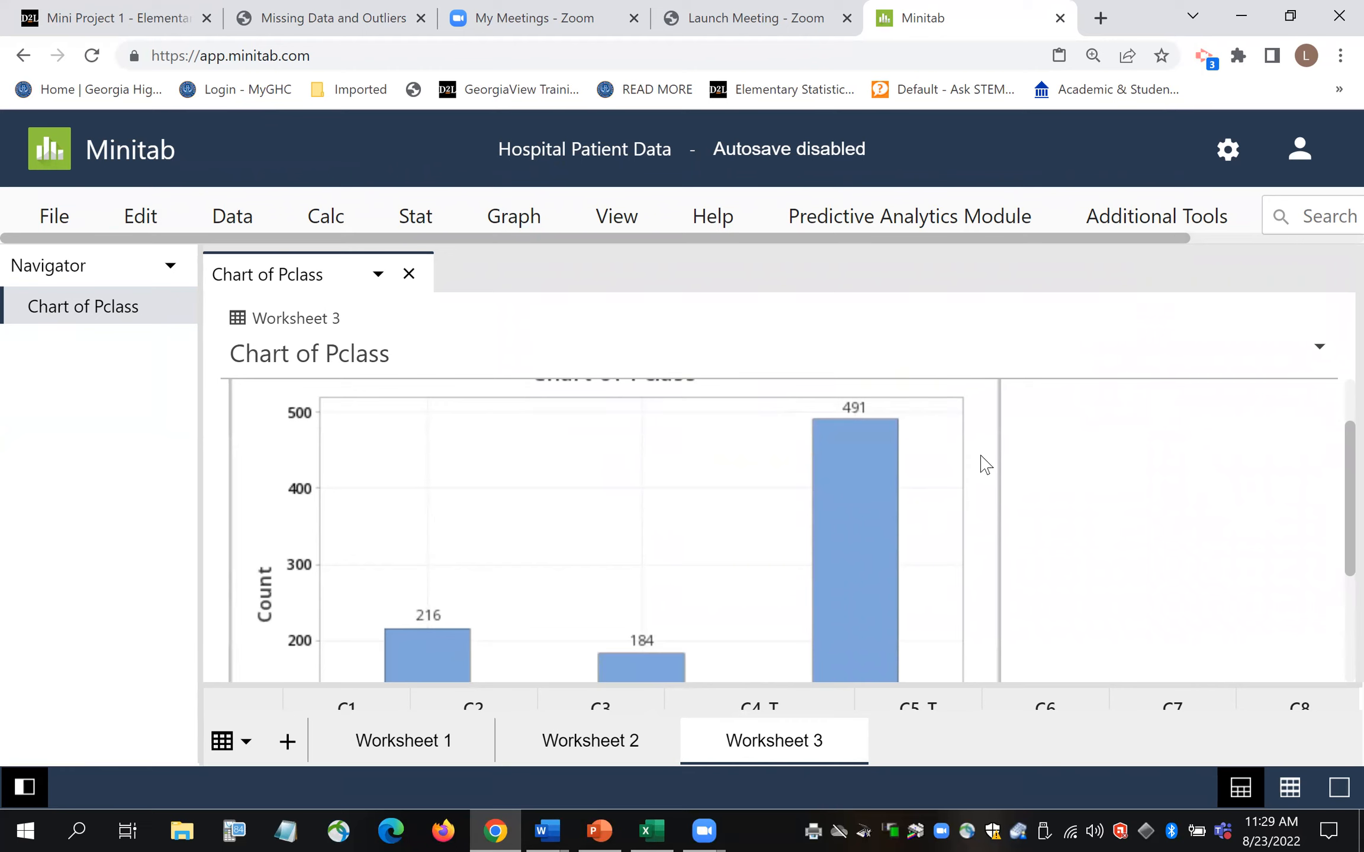
scroll(1330, 491, up, 1)
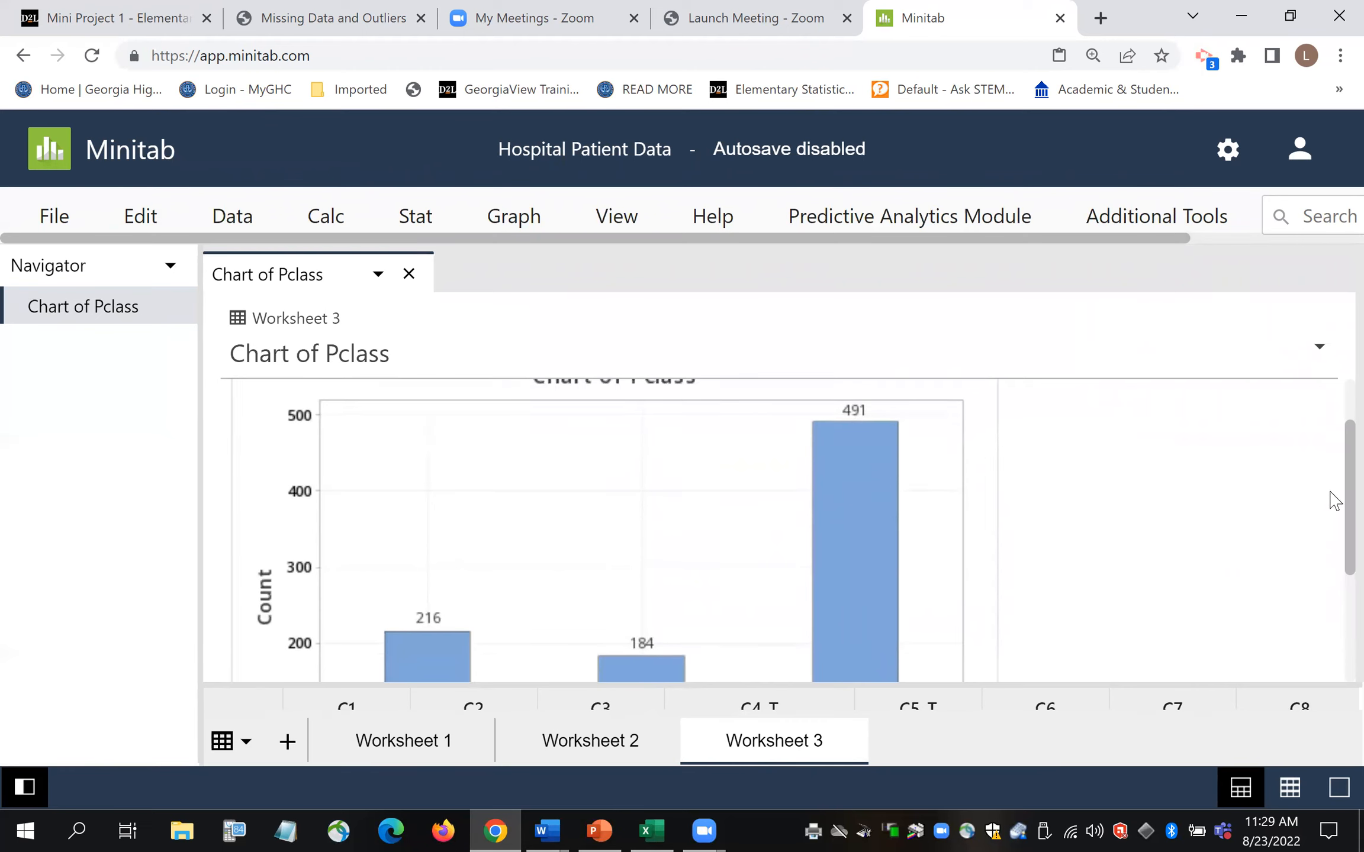
scroll(1332, 497, up, 3)
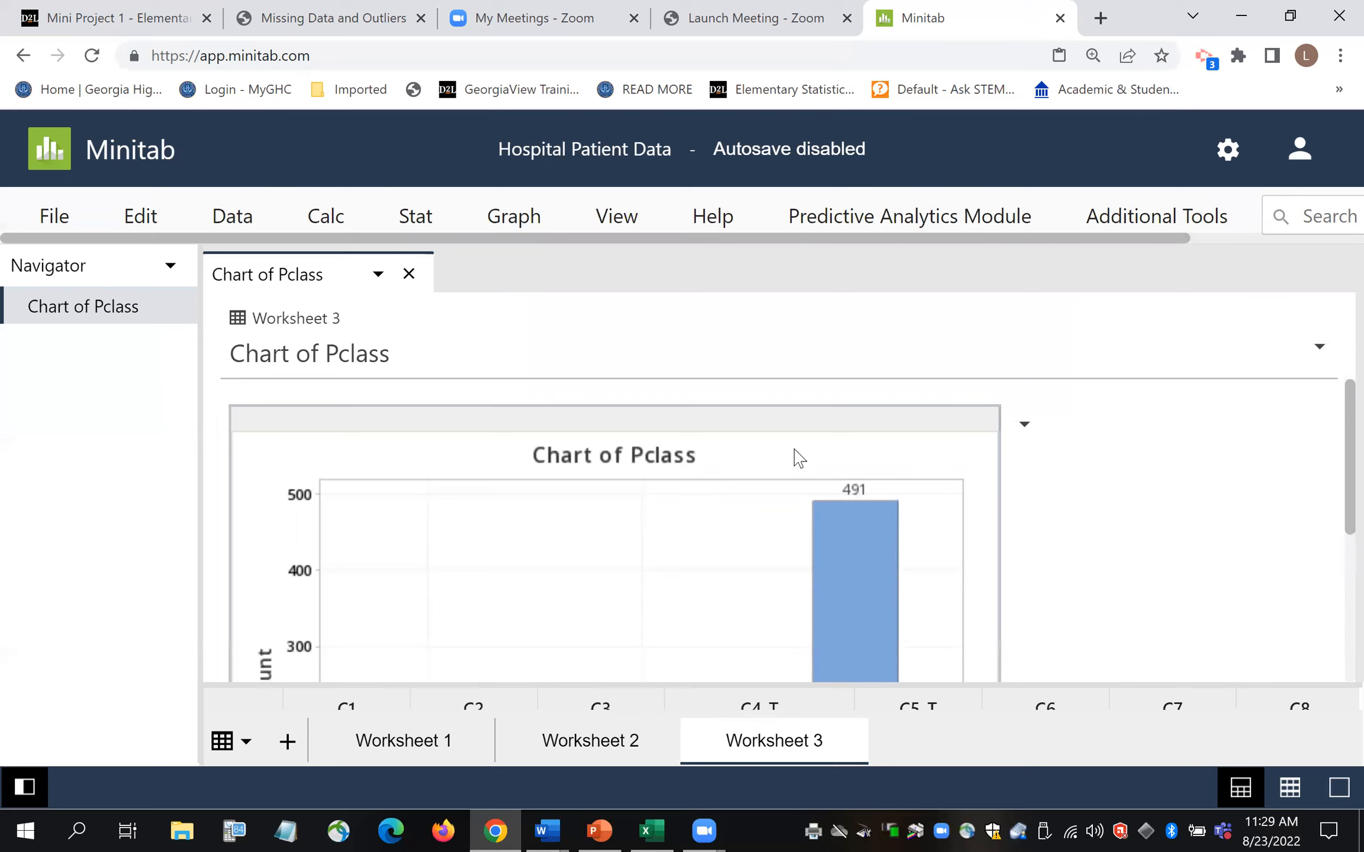
- Retitle the chart from 'Chart of Pclass' to 'Titanic Ticket Class'
click(1023, 424)
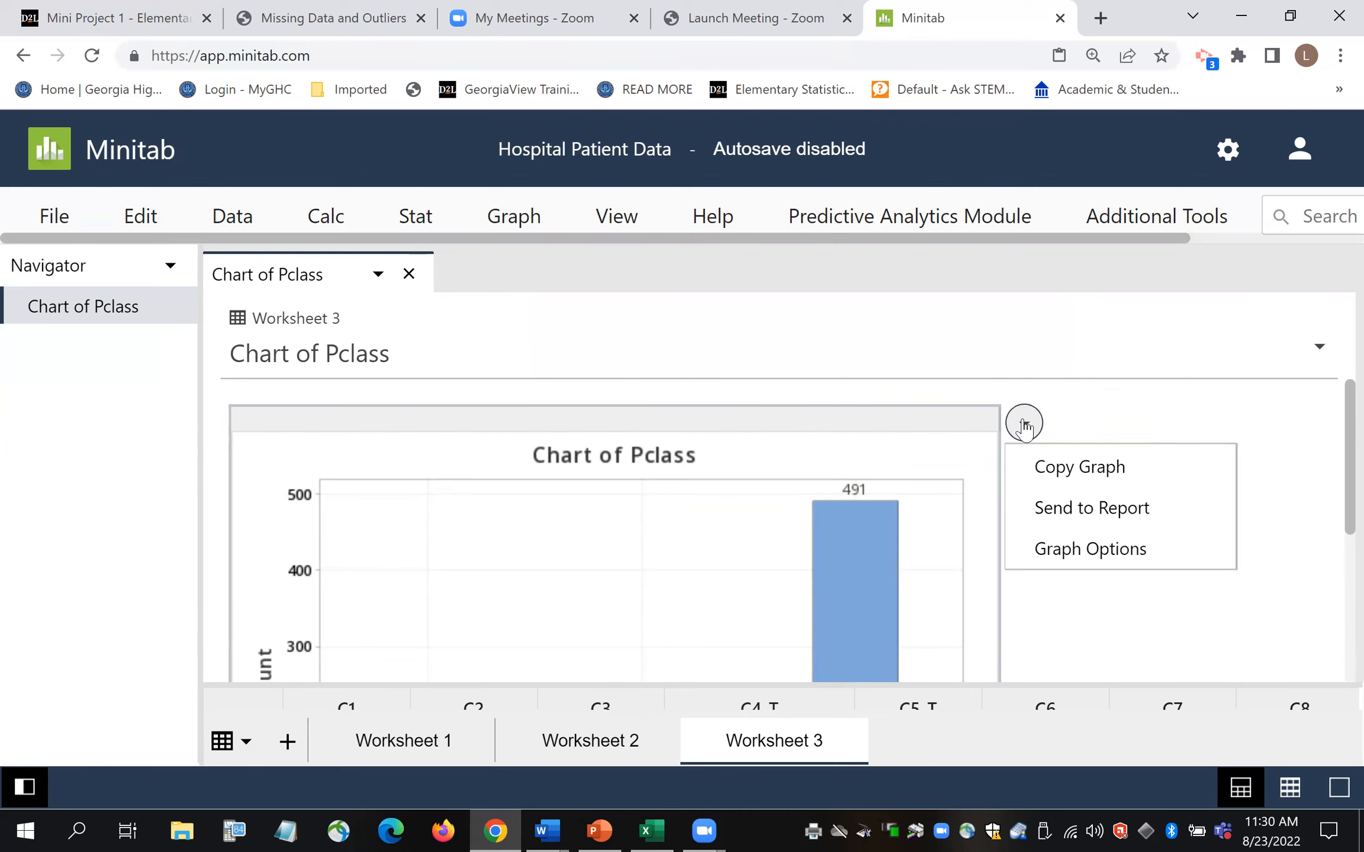
click(1084, 551)
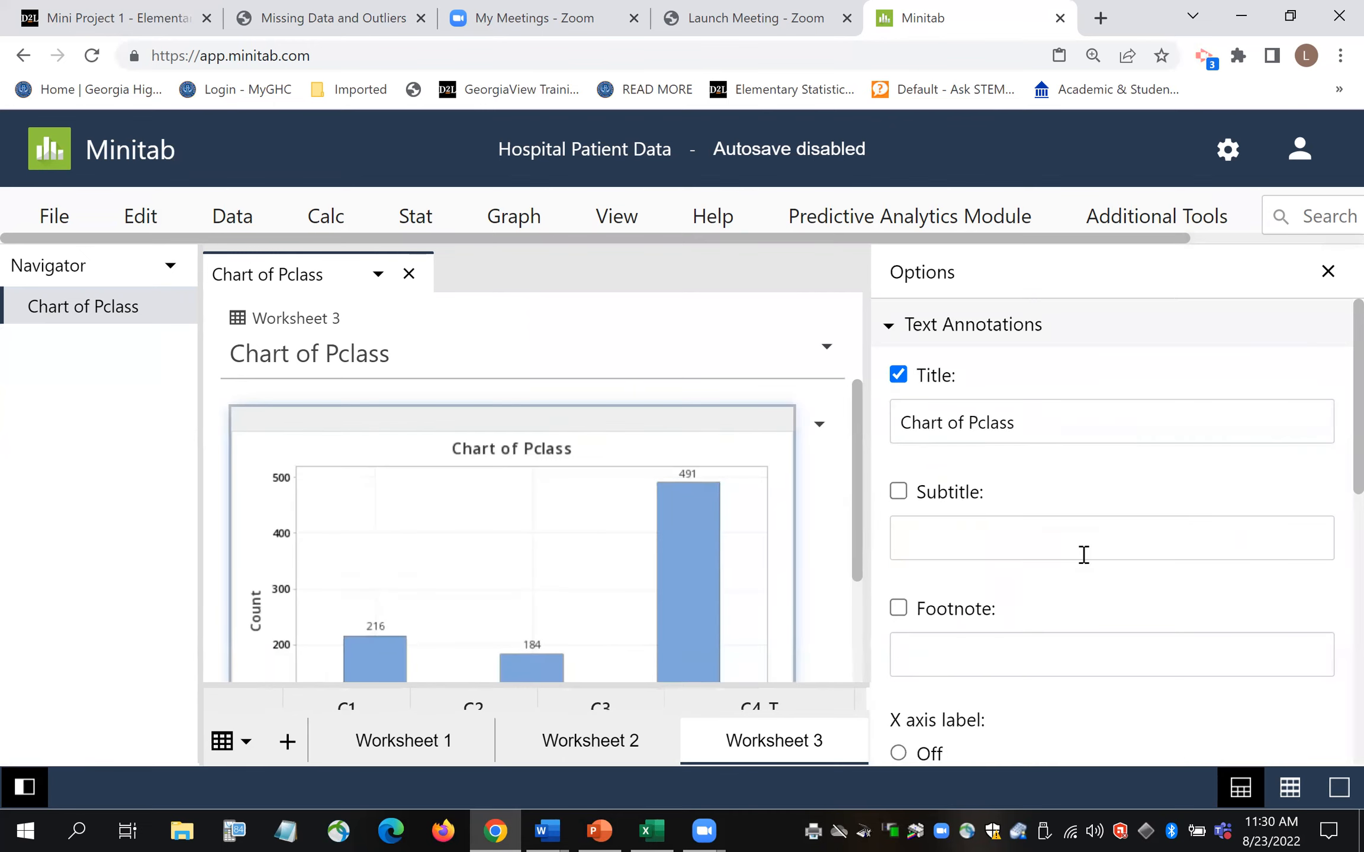
click(1063, 424)
triple_click(900, 424)
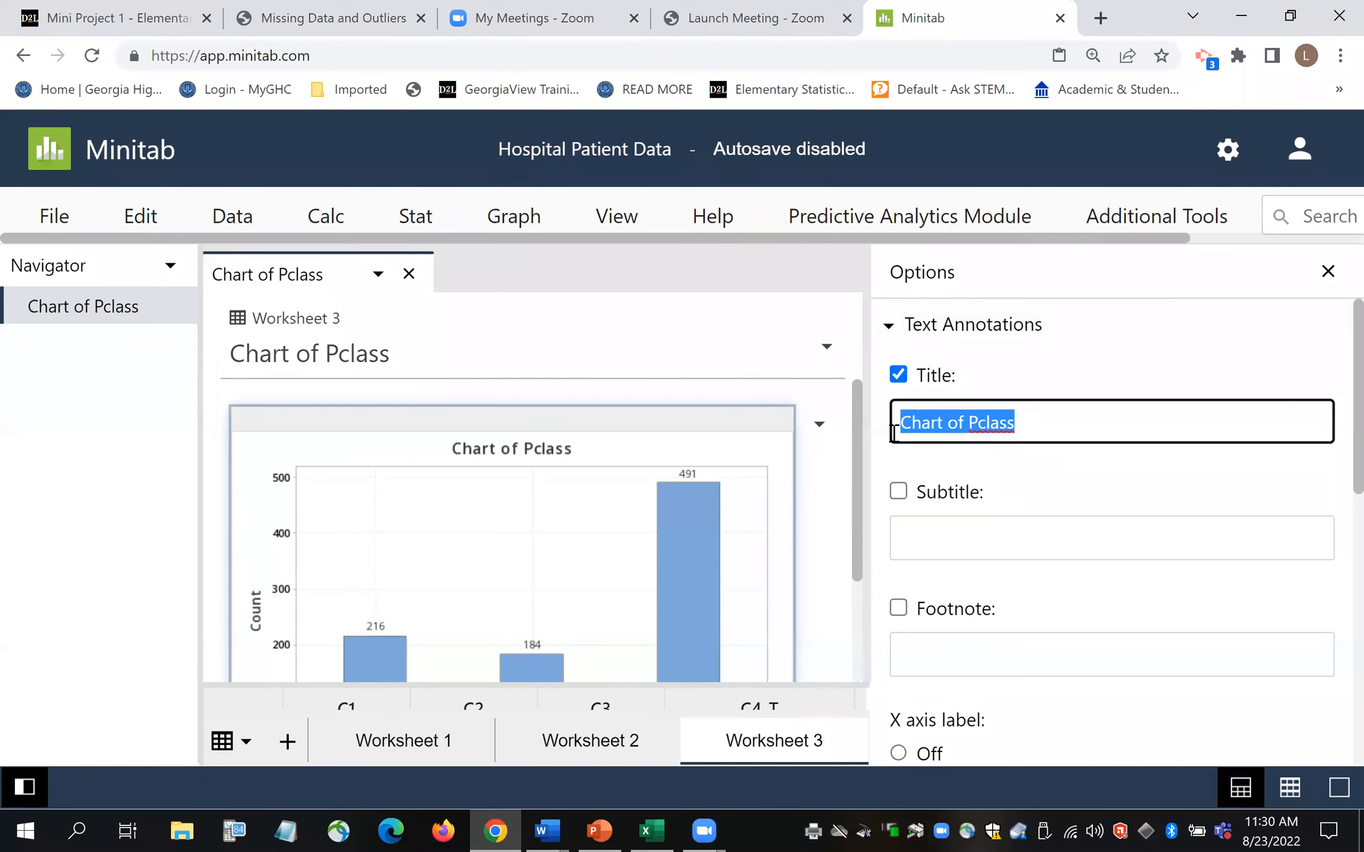
text(Titanic Ticke )
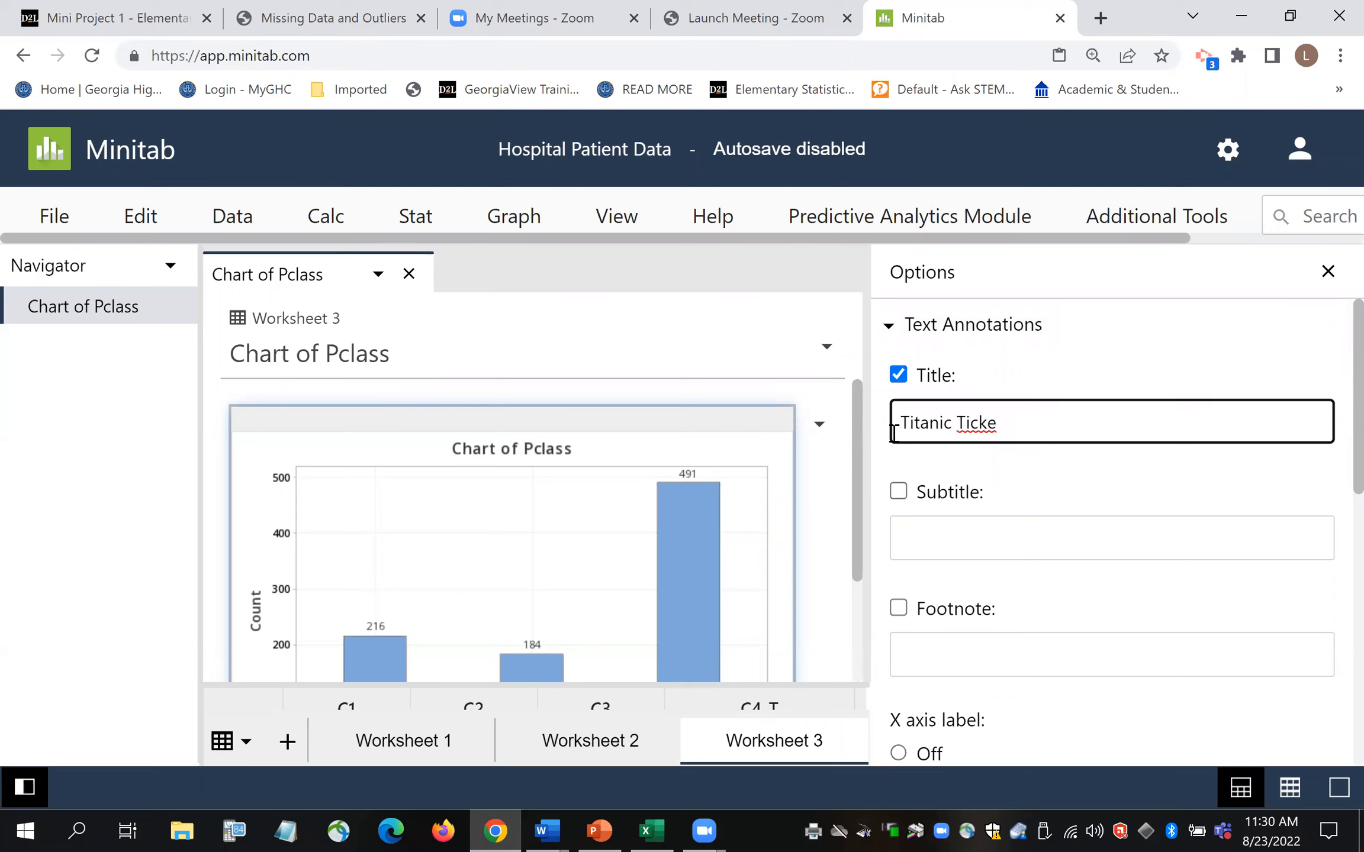
text( Class)
- Change the x-axis label from 'Pclass' to 'Ticket Class'
scroll(1332, 424, down, 2)
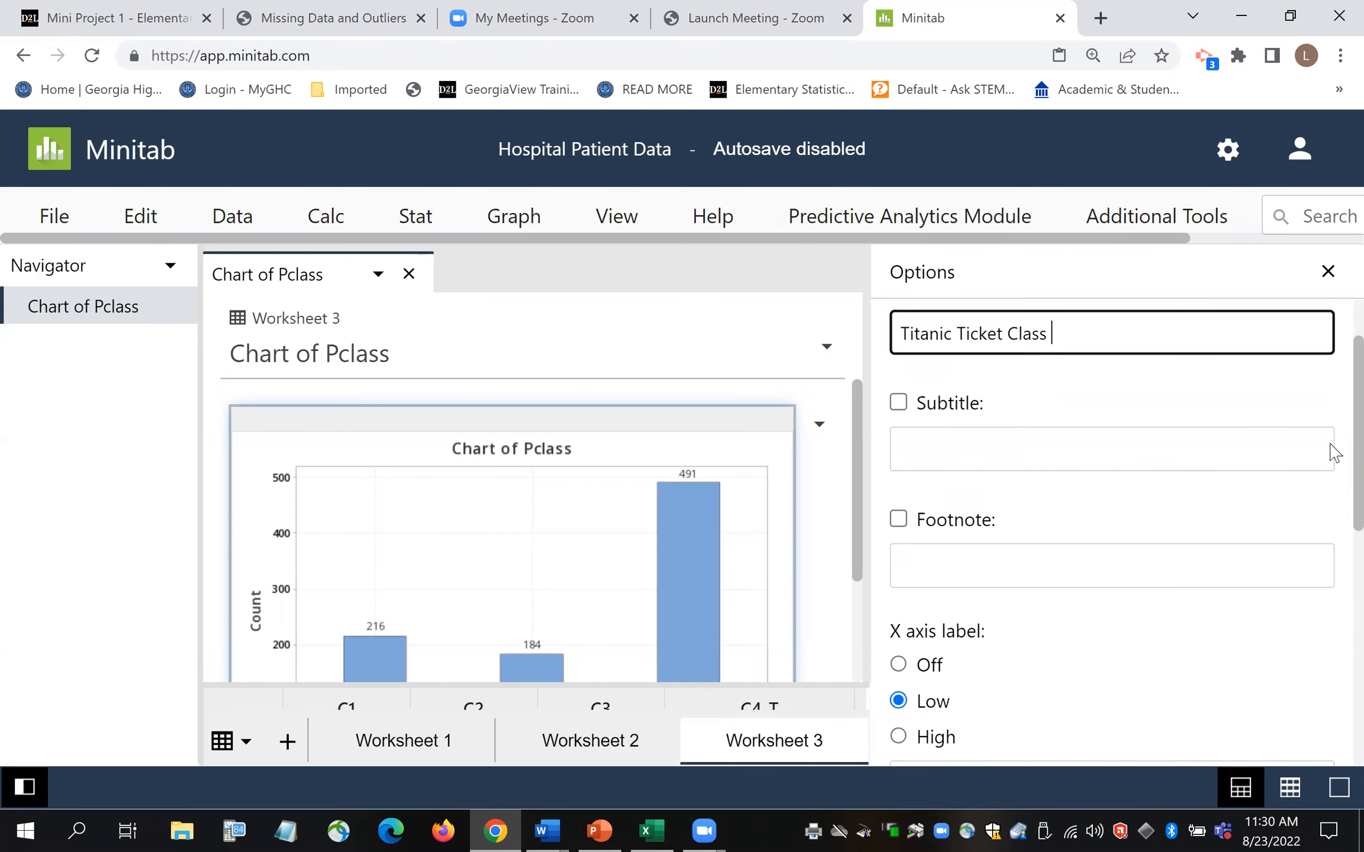
scroll(1332, 453, down, 3)
scroll(1332, 560, down, 1)
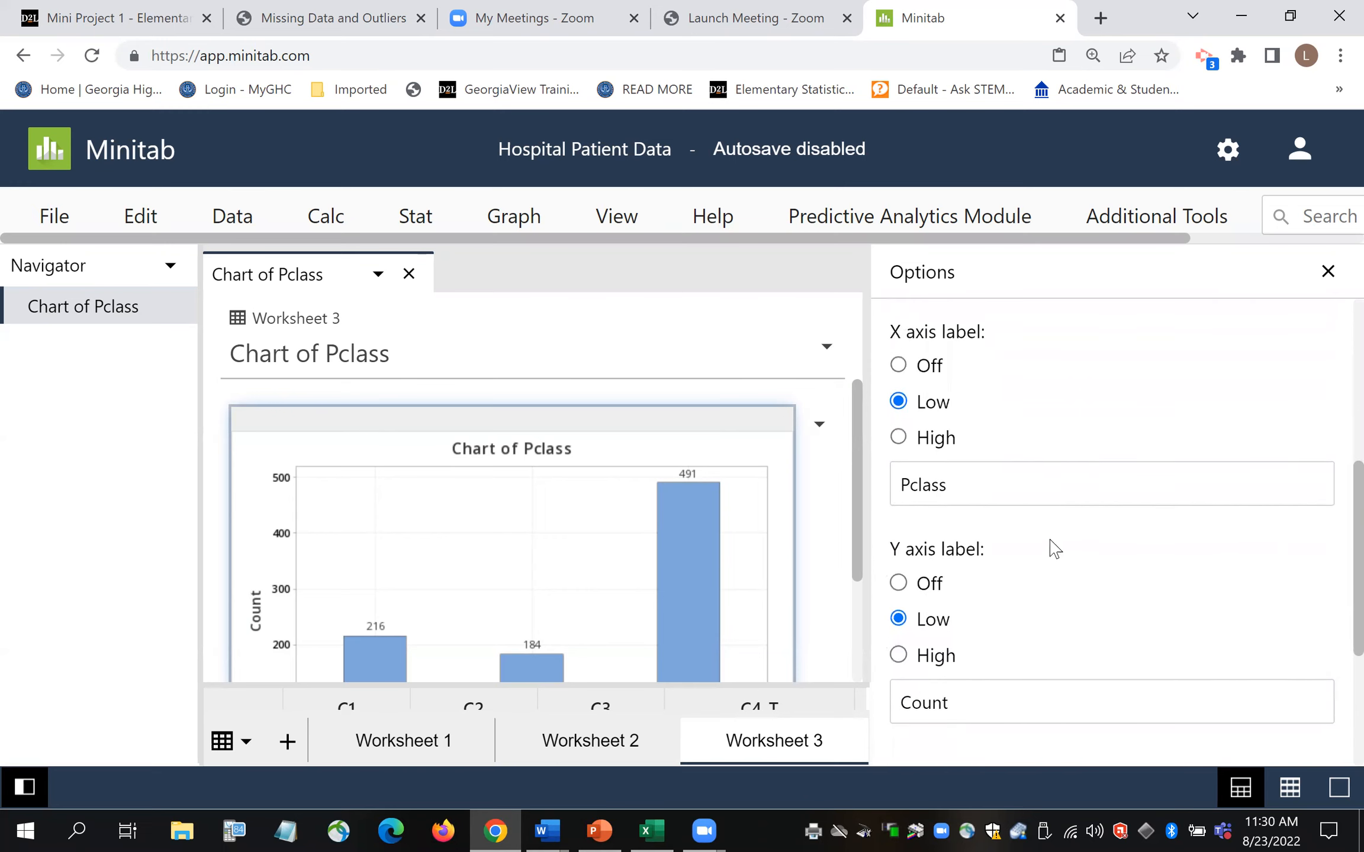
click(977, 483)
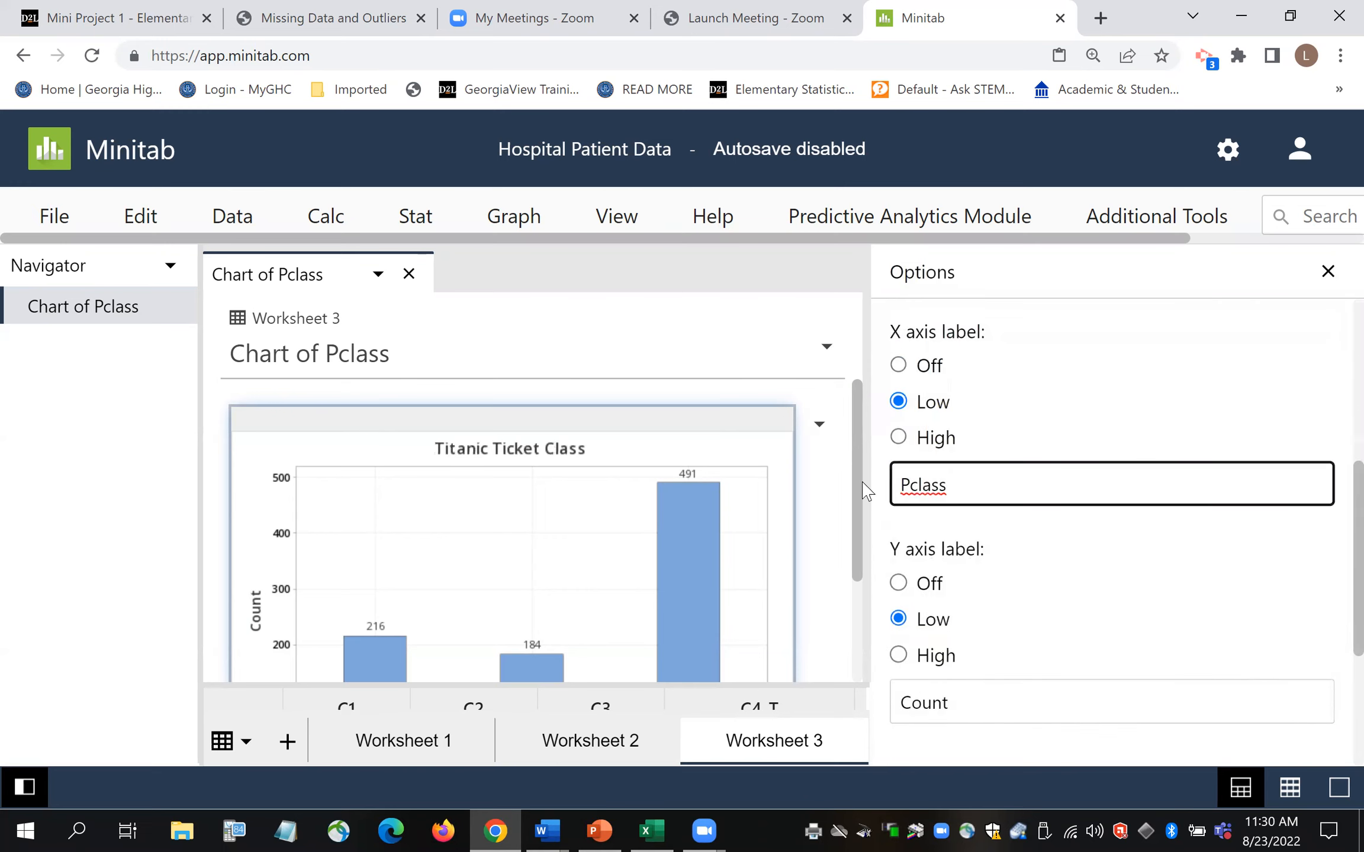
key(BackSpace)
key(BackSpace)
text(Ticket C)
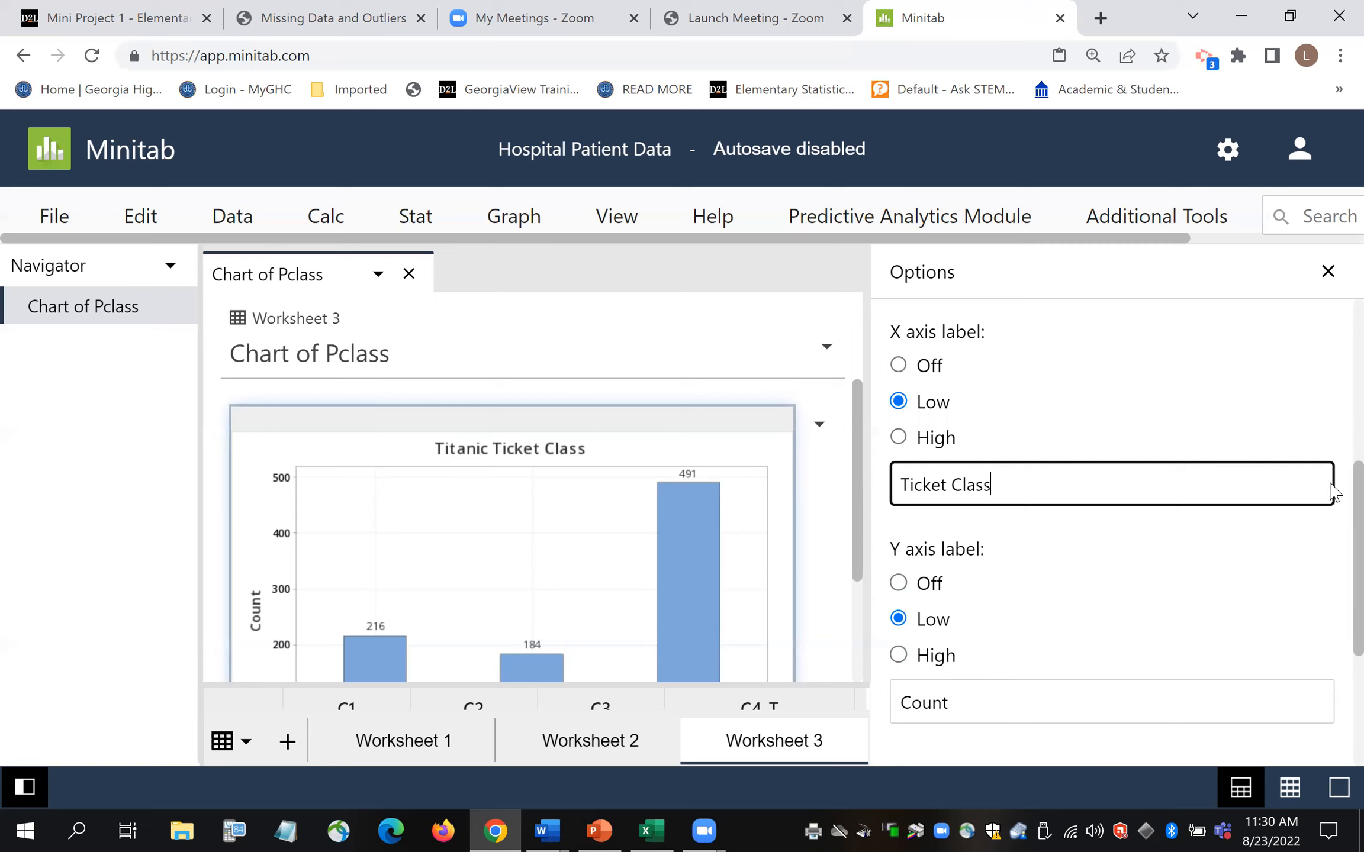
scroll(1334, 542, down, 2)
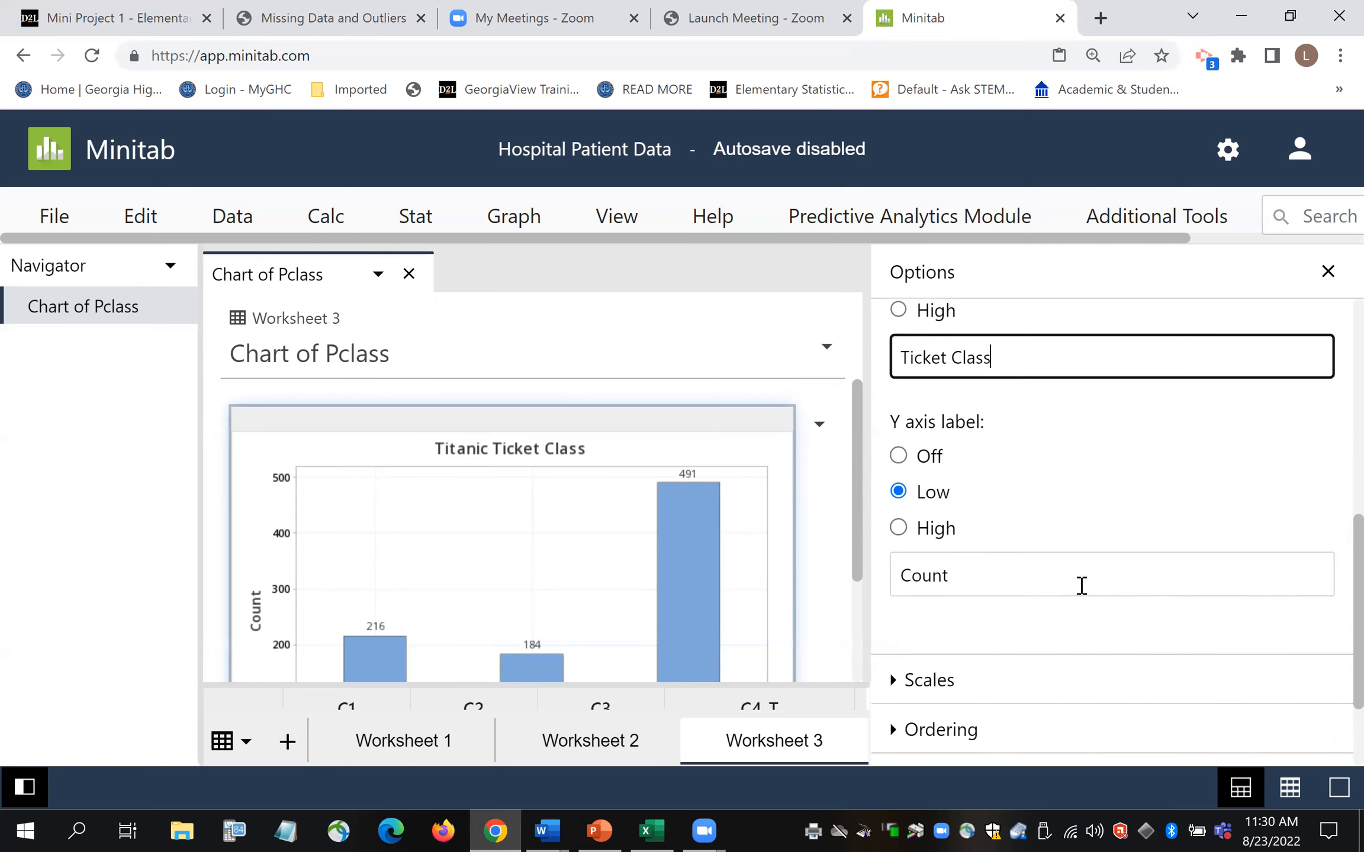
click(1329, 601)
- Expand the Labels section to review the chart's data label settings
scroll(1331, 600, down, 2)
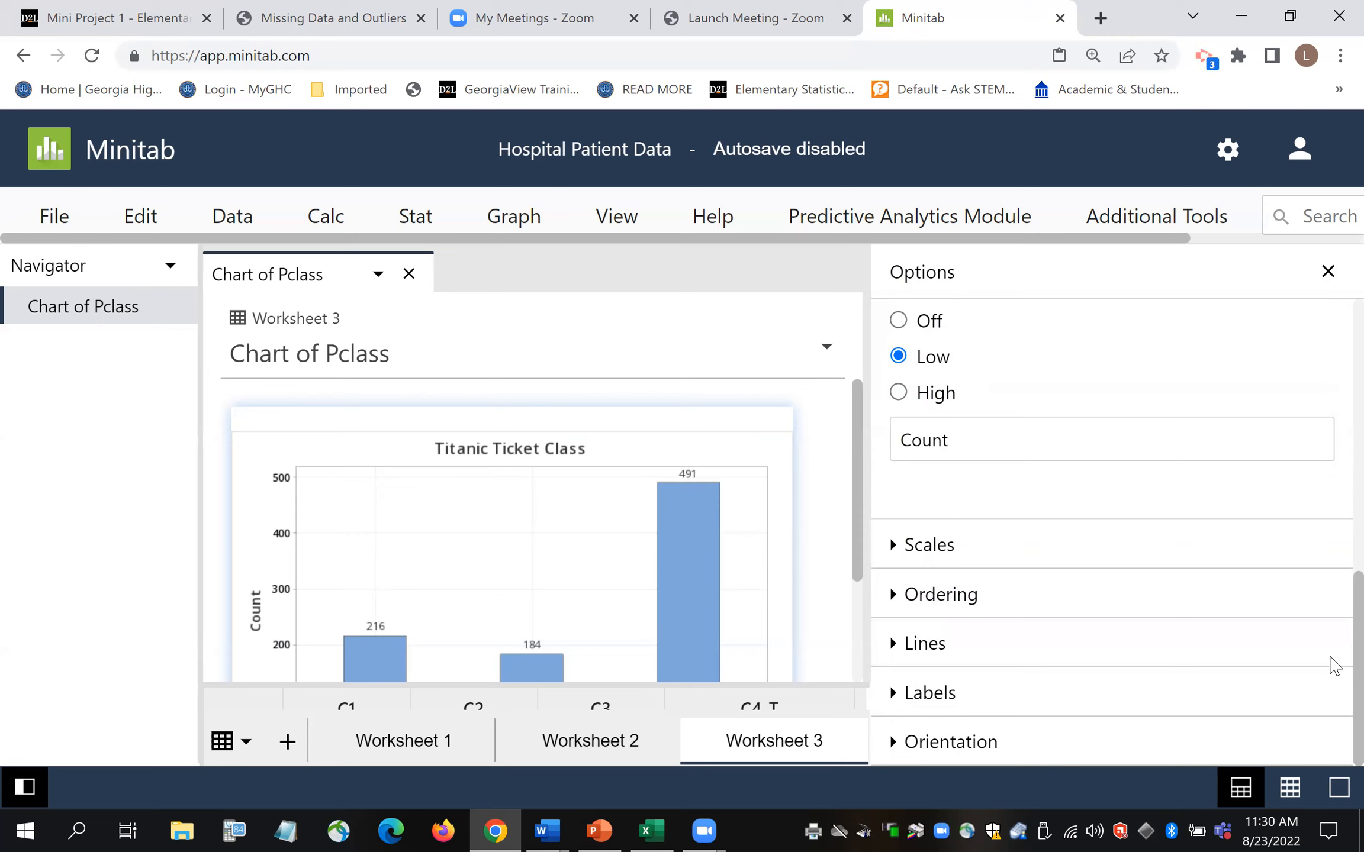
scroll(1330, 651, up, 7)
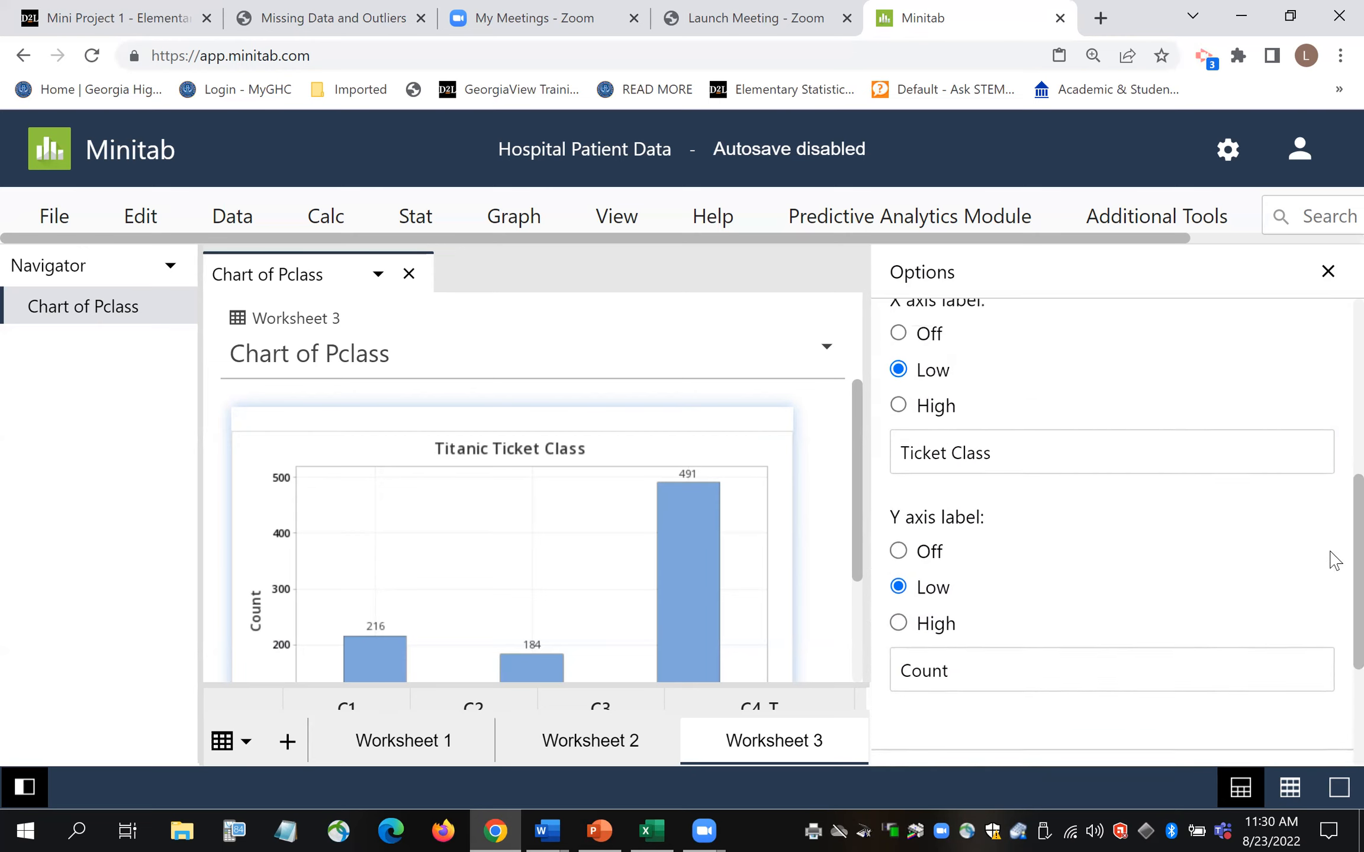
scroll(1332, 451, up, 3)
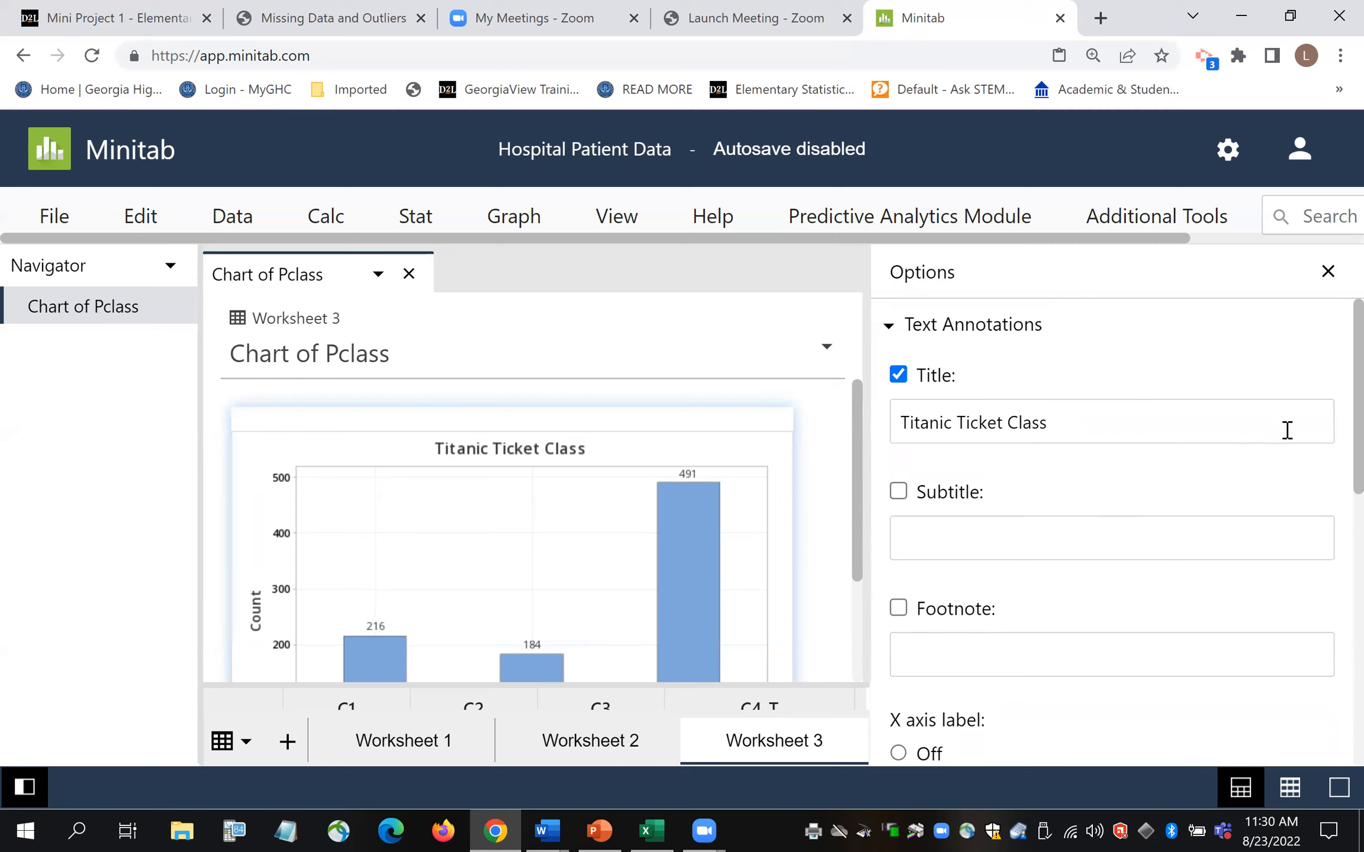
scroll(1333, 440, down, 5)
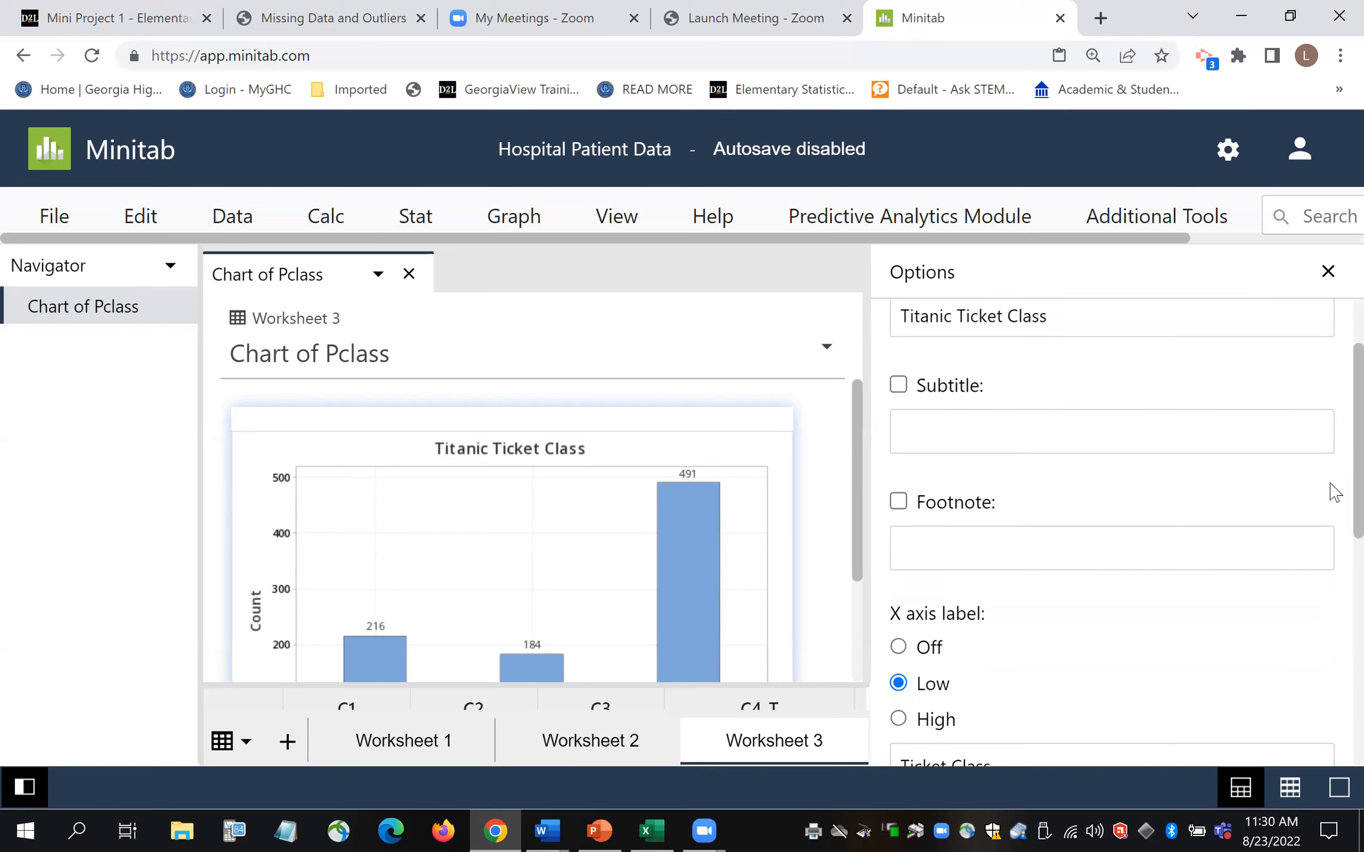
scroll(1333, 574, down, 5)
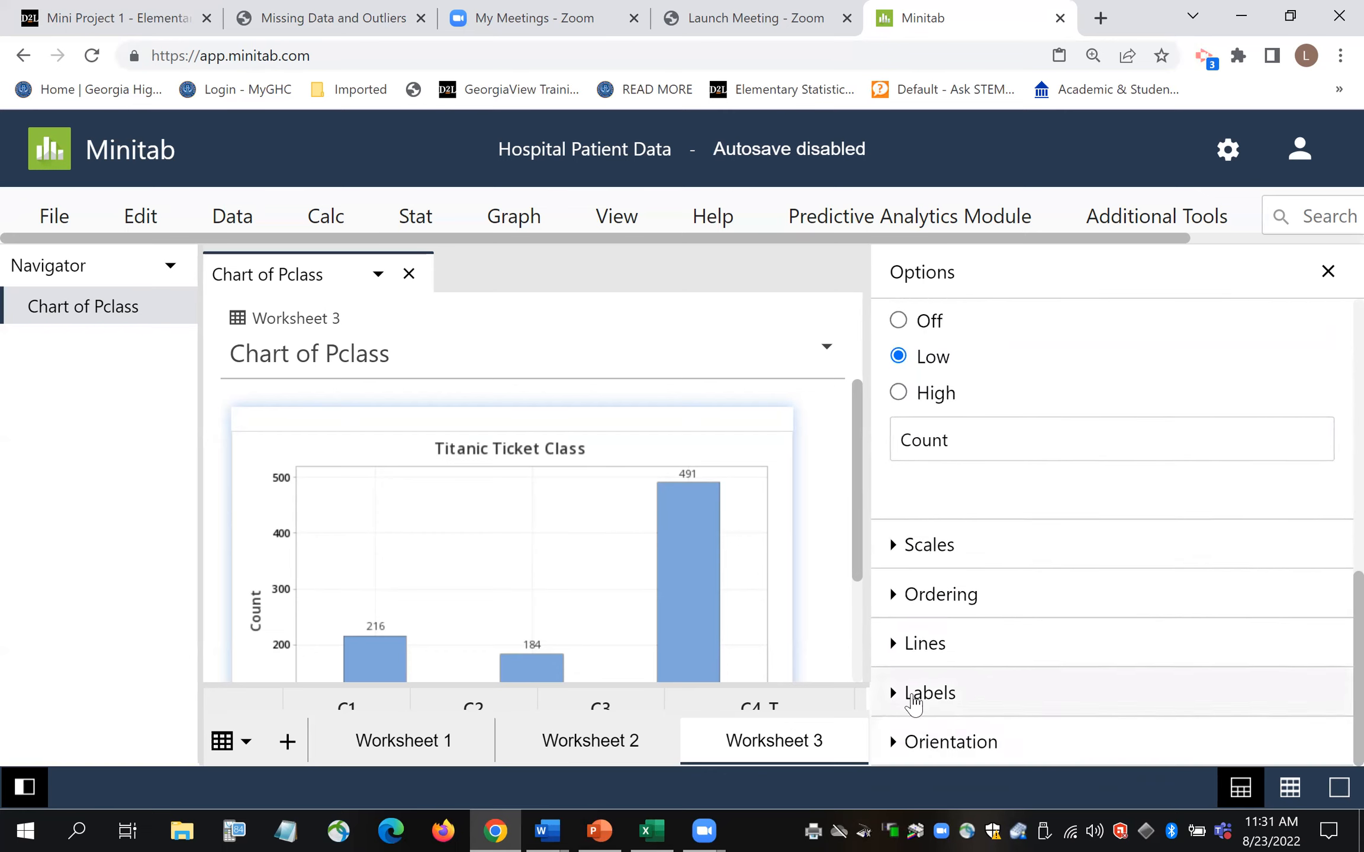
click(896, 699)
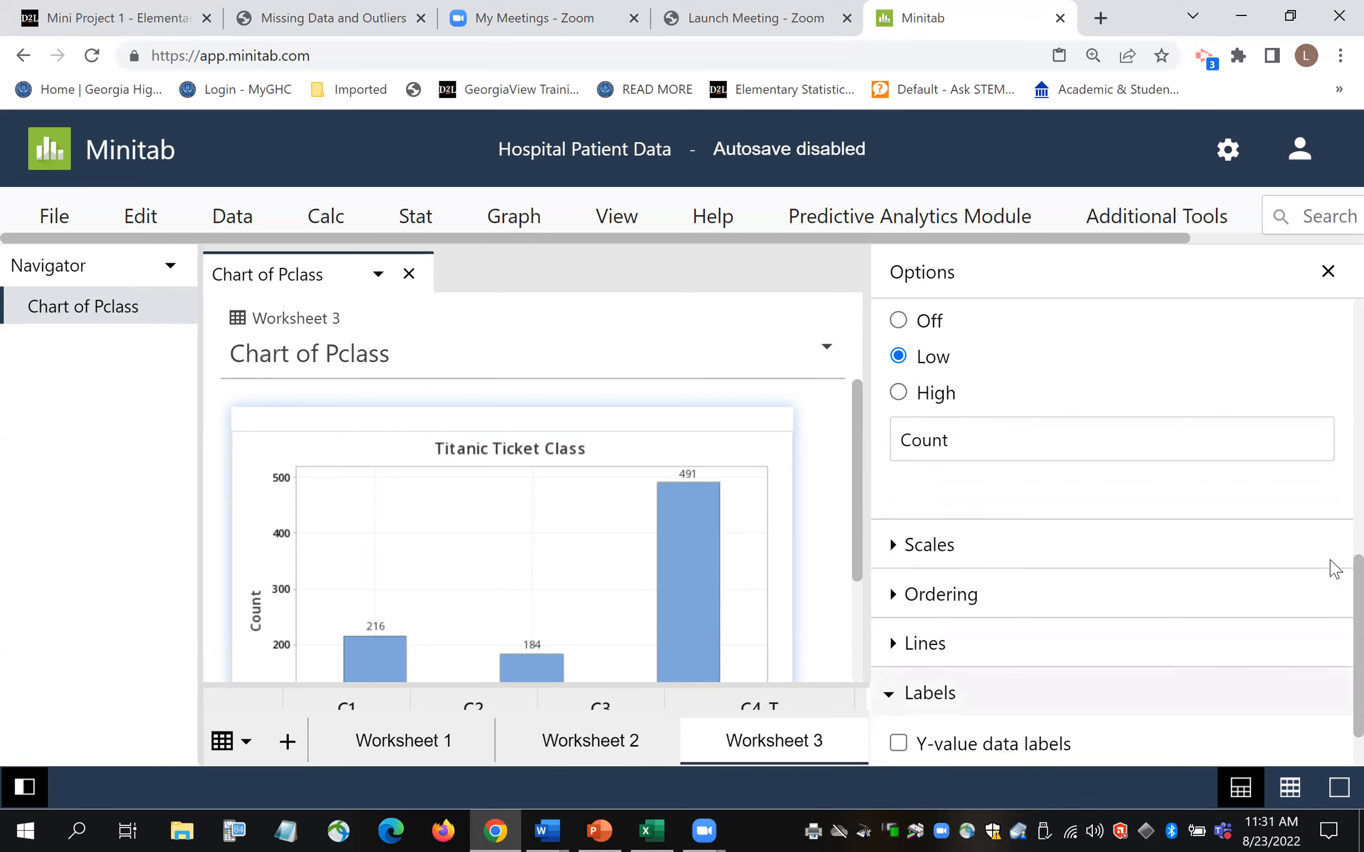
scroll(1331, 592, down, 1)
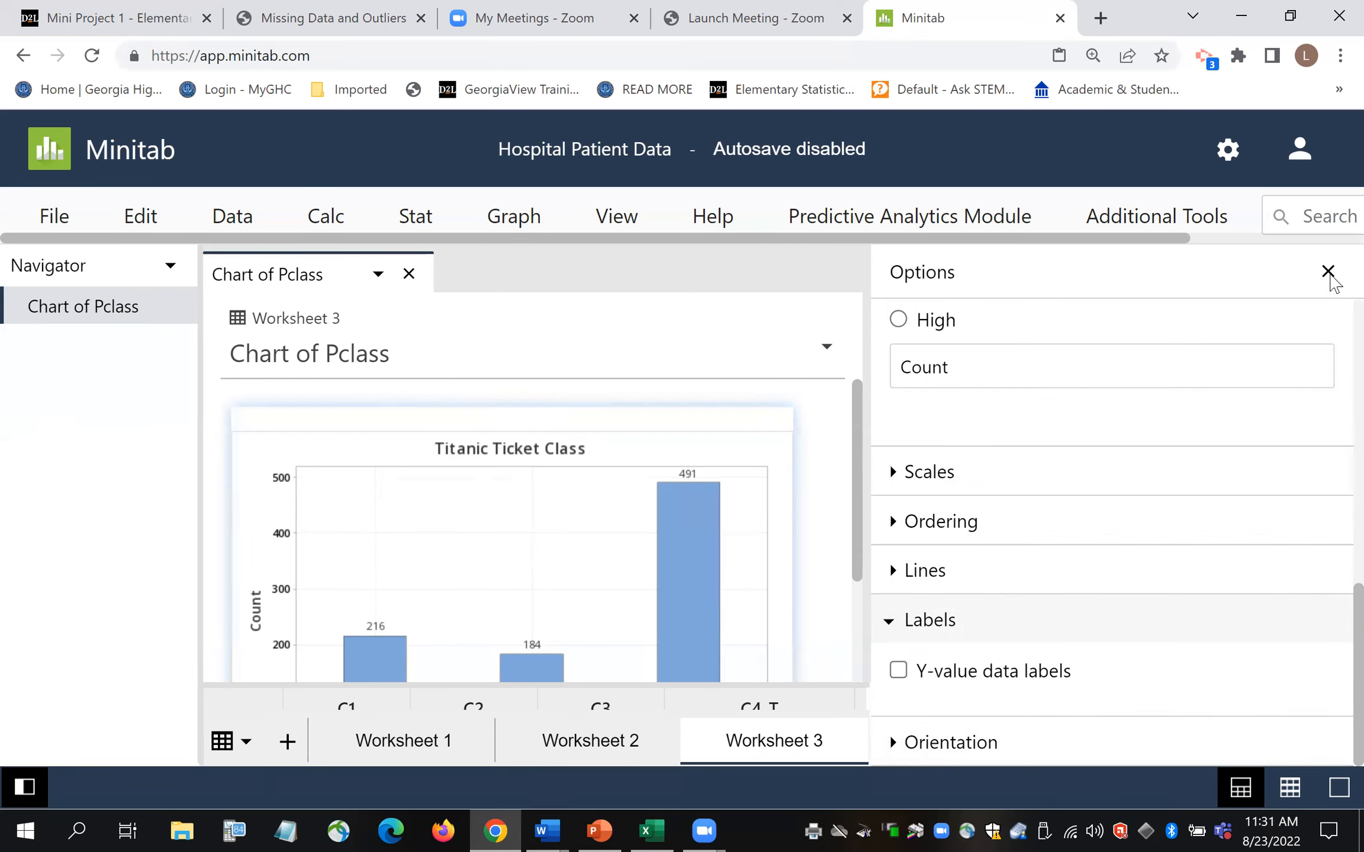
- Close the chart options and copy the Titanic Ticket Class bar chart
click(1328, 273)
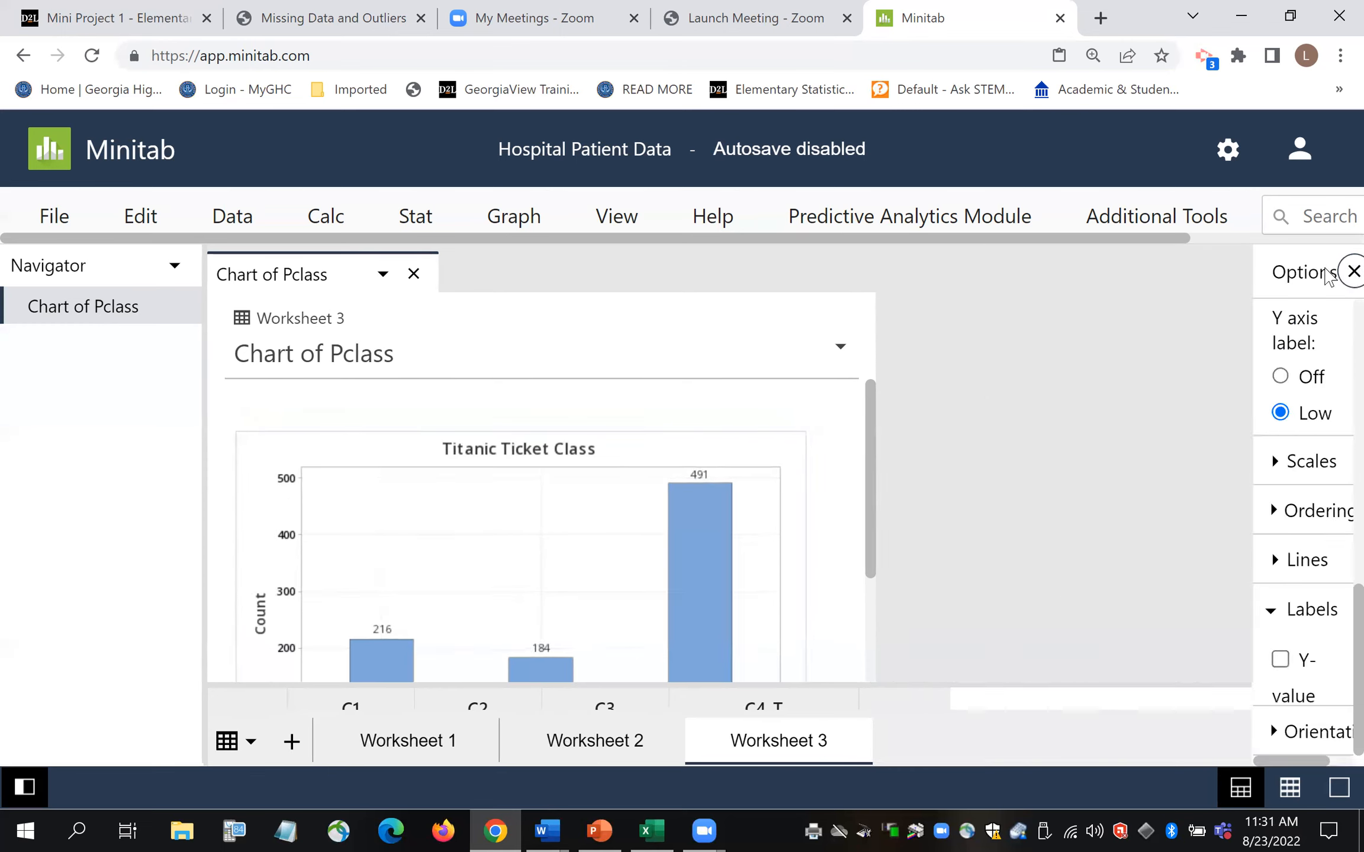
drag(1331, 451, 1331, 553)
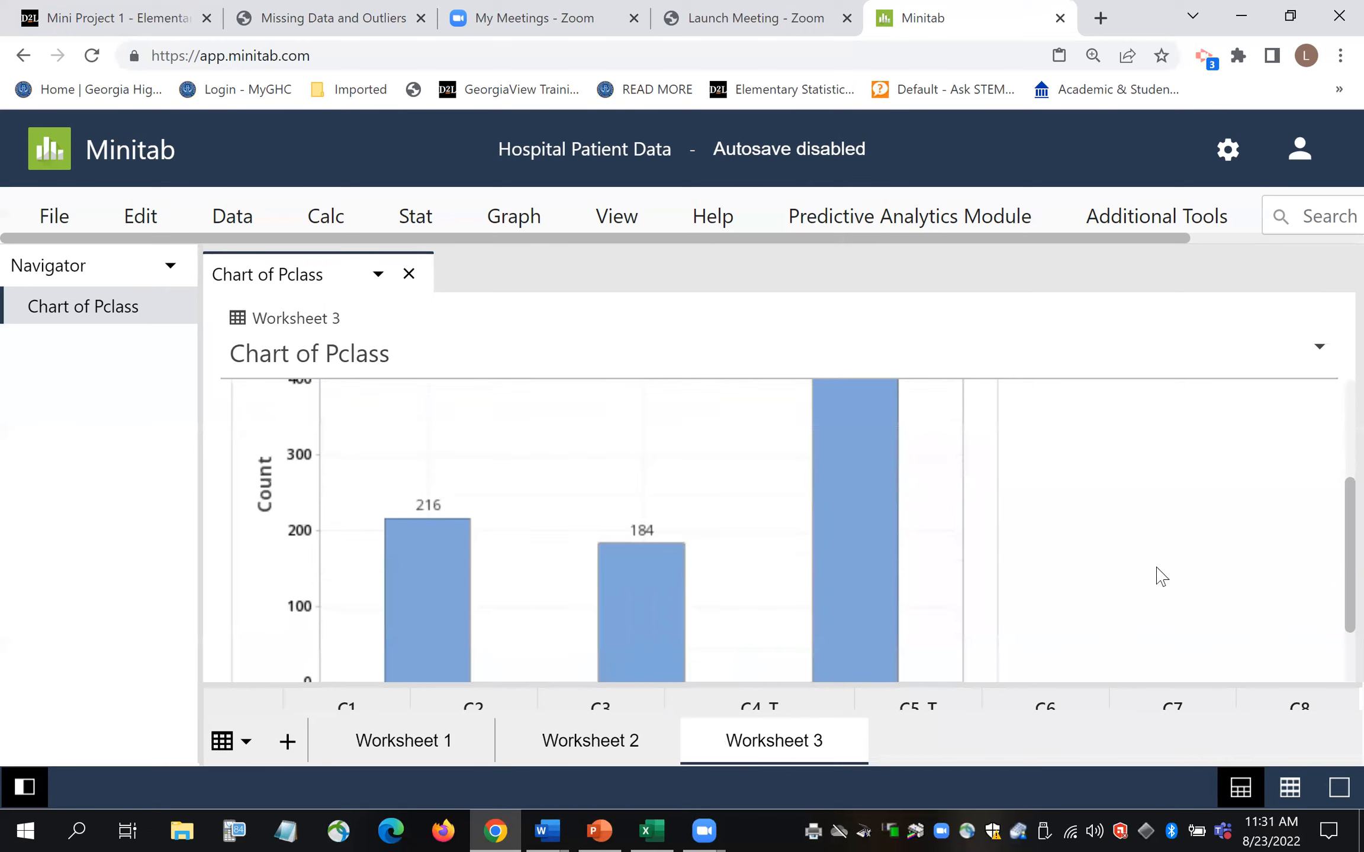
right_click(983, 494)
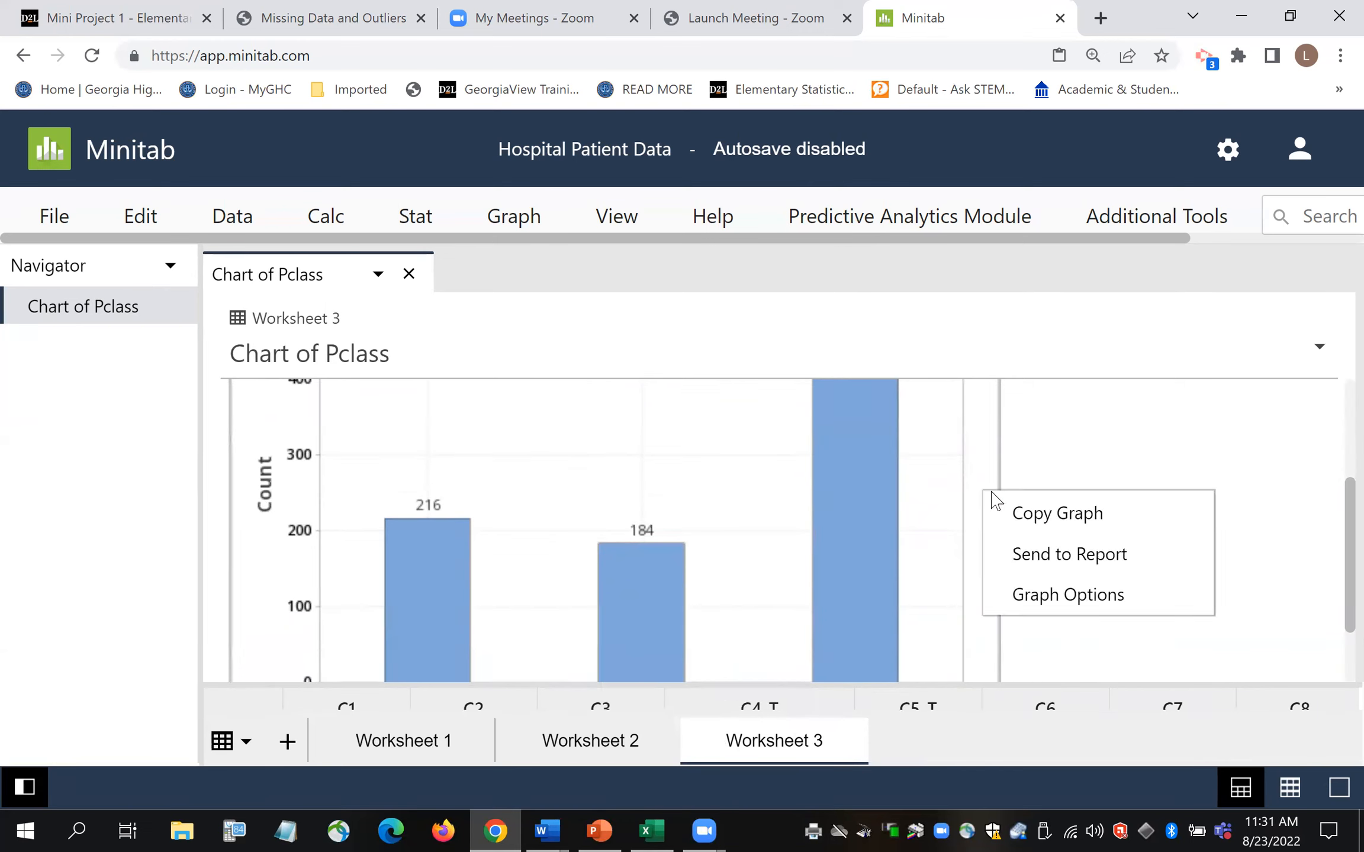
click(1072, 524)
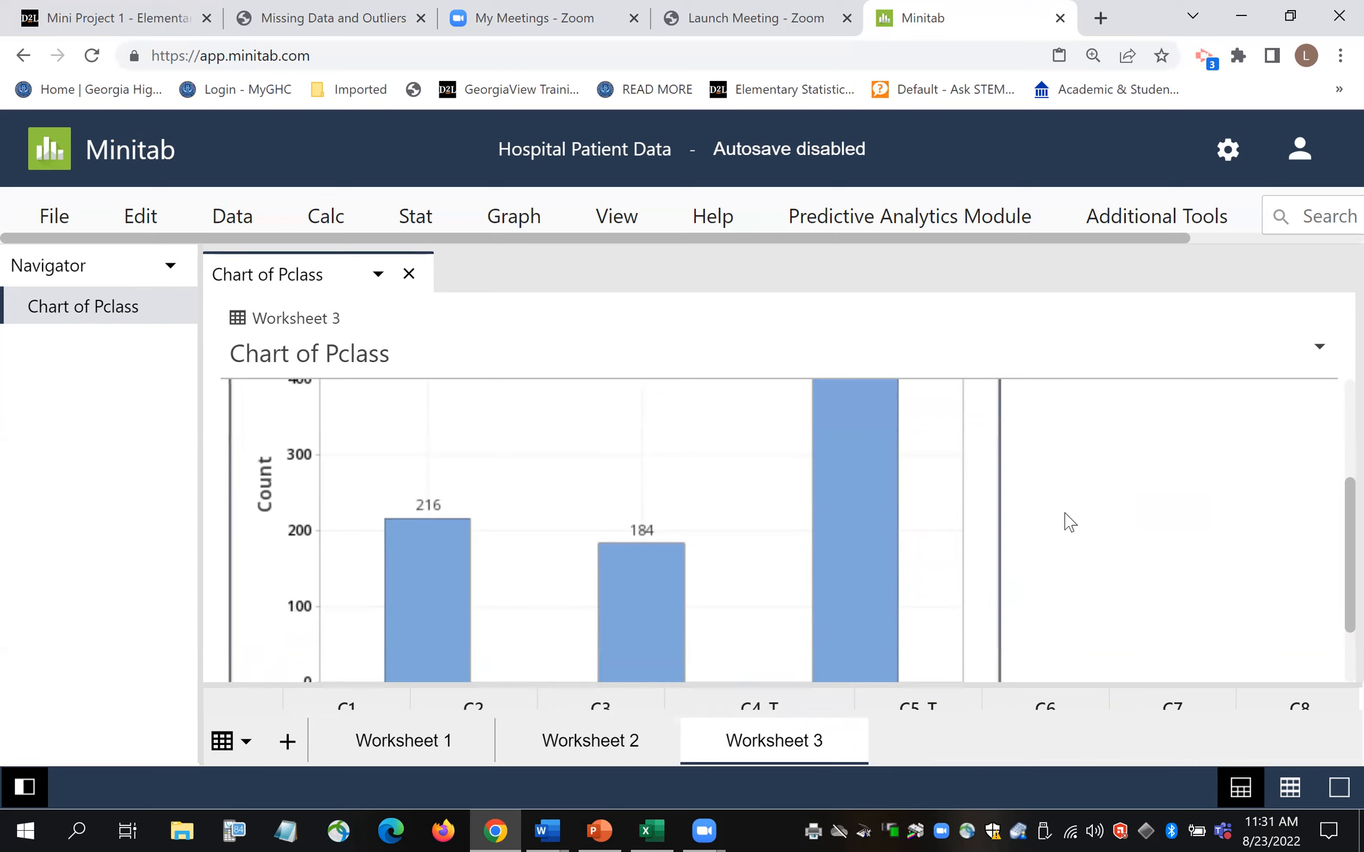
- Paste the chart into Document1 in Word on the empty line below Pie Charts
click(559, 822)
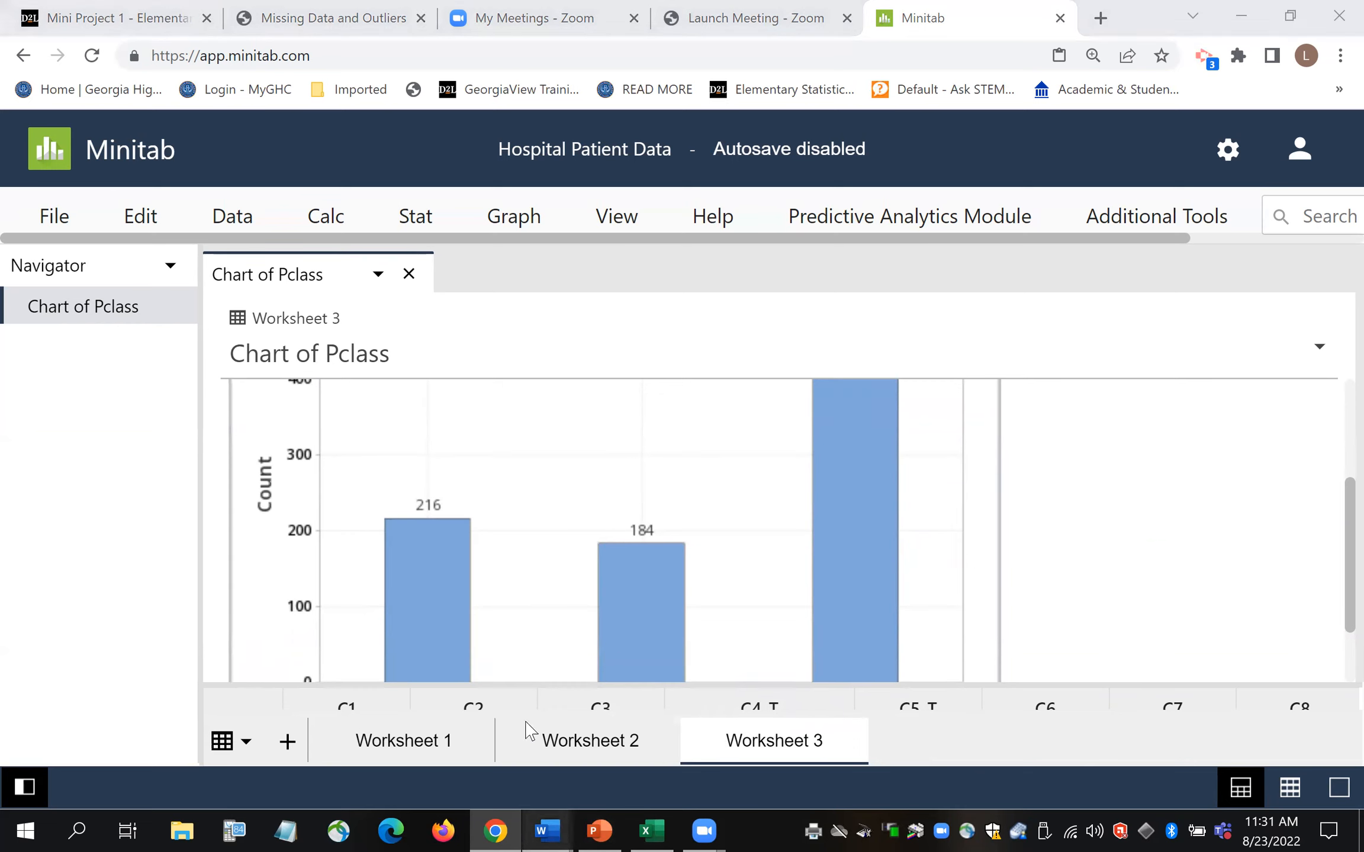
click(456, 747)
right_click(434, 536)
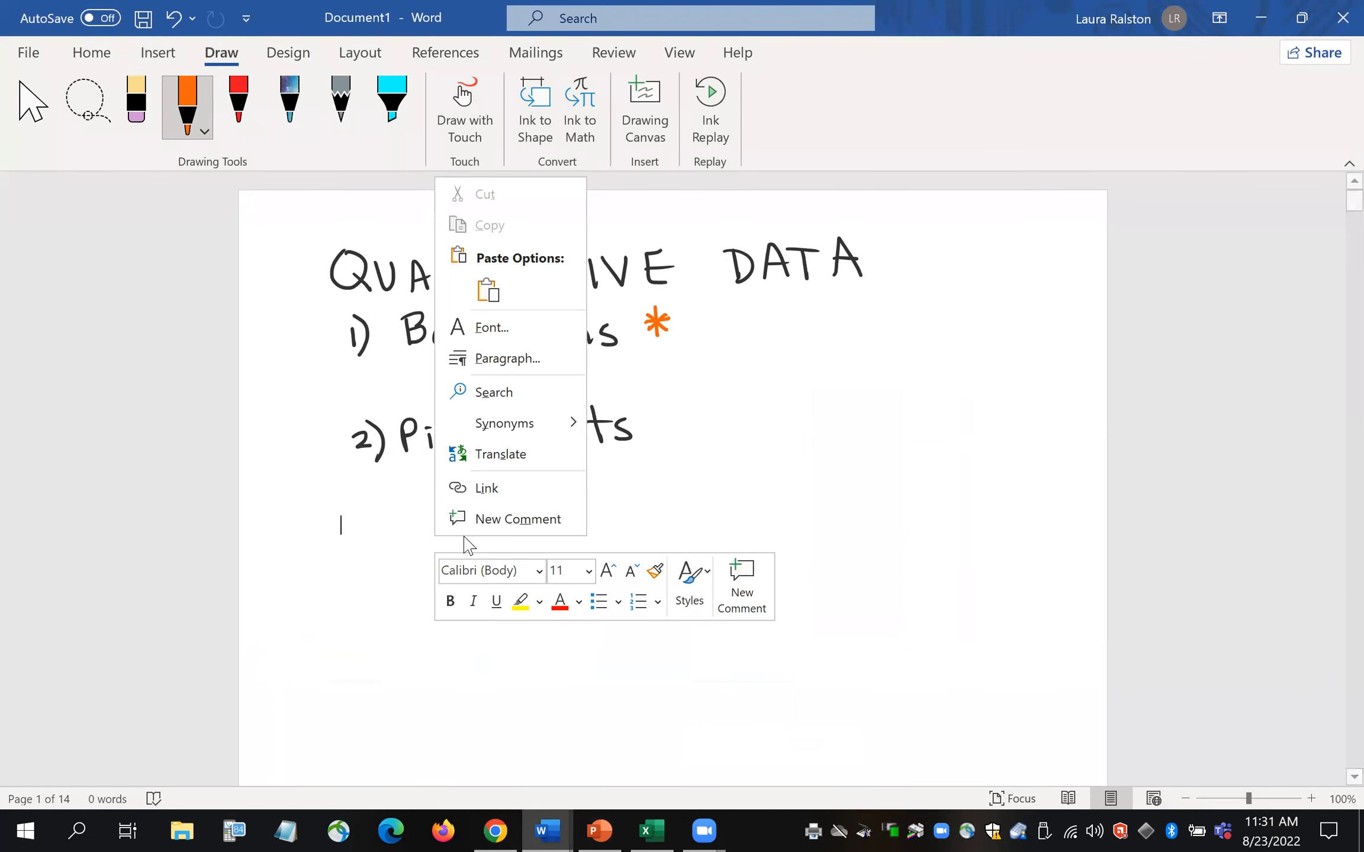
click(486, 289)
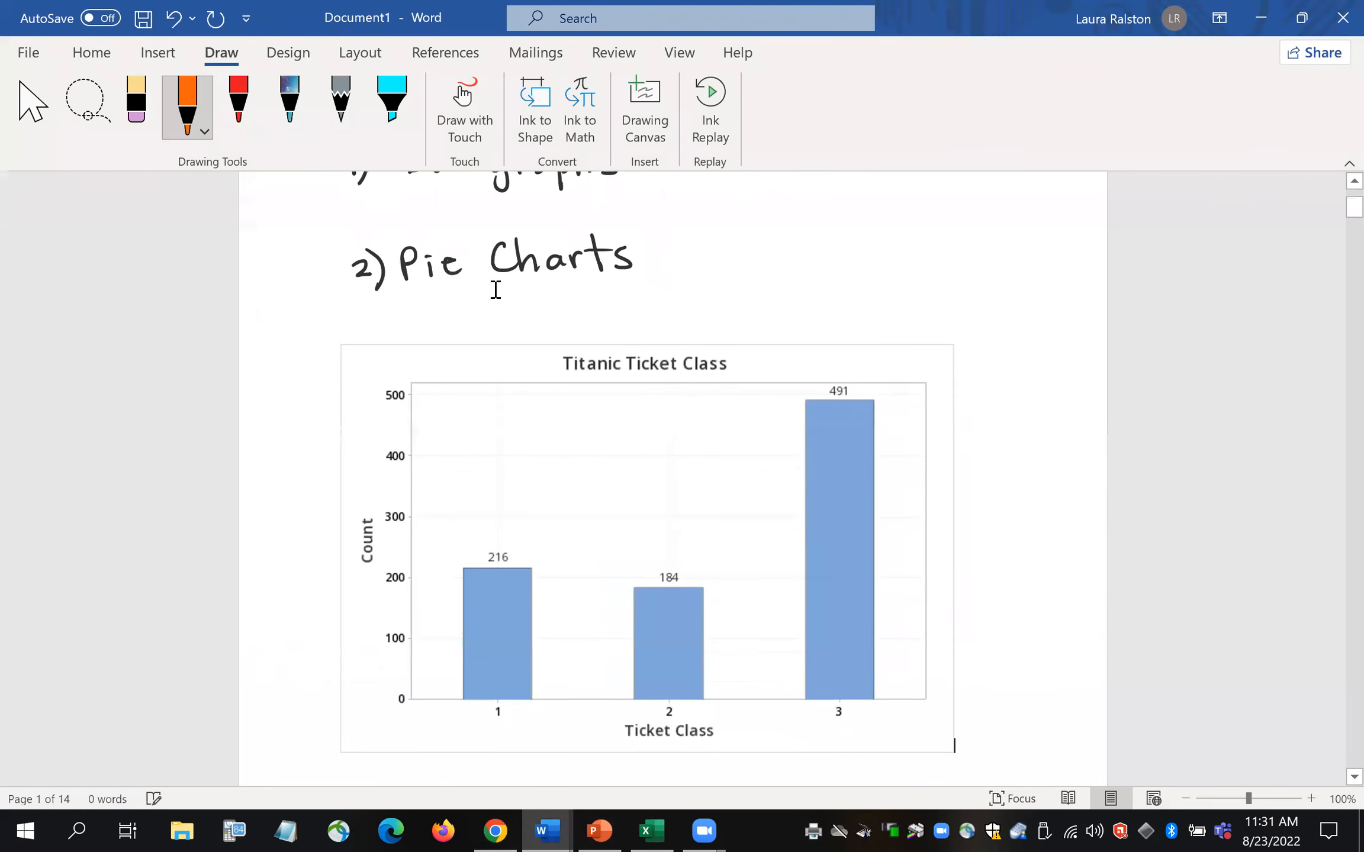
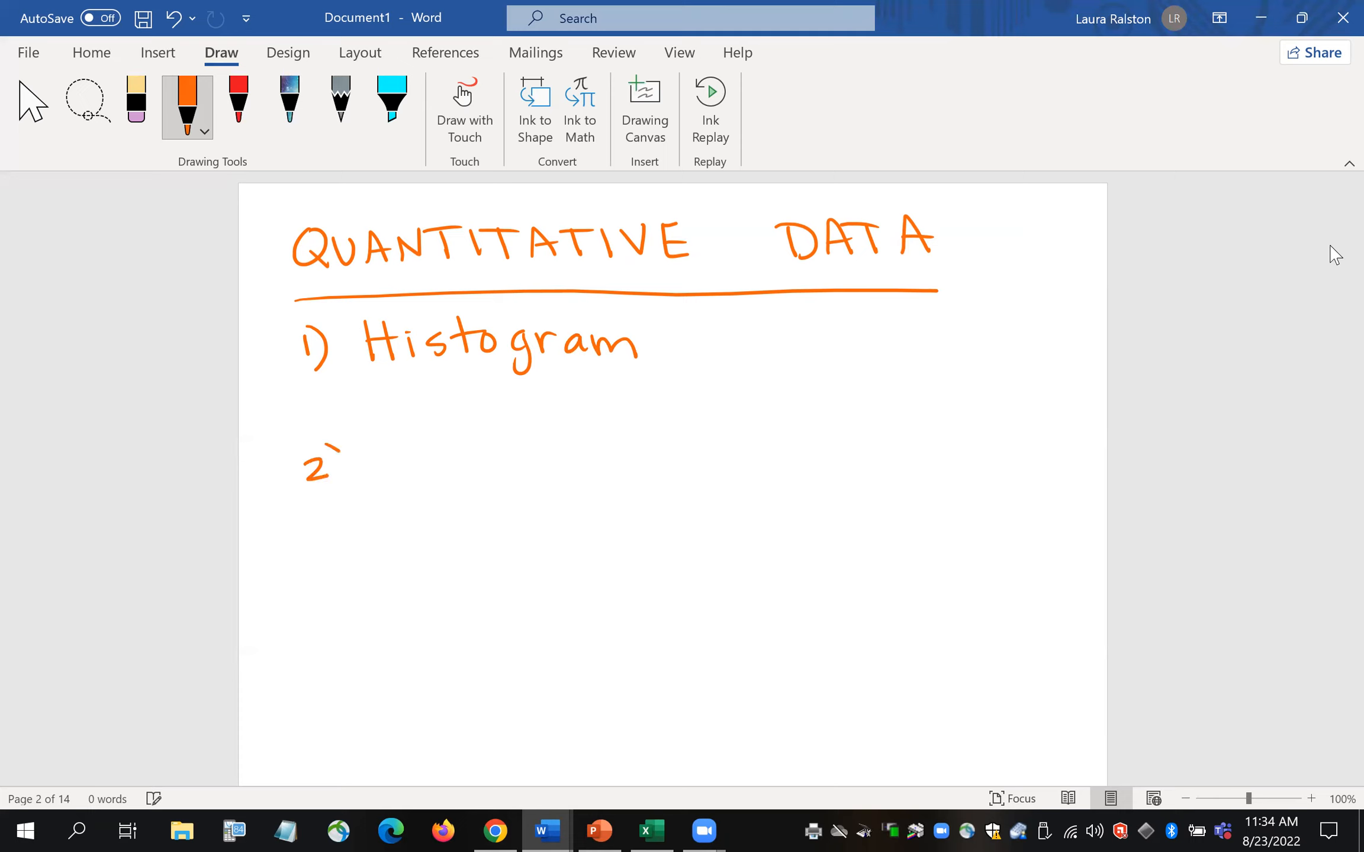
- Finish handwriting the word 'Boxplot' in orange ink for item 2)
drag(465, 450, 445, 470)
drag(487, 455, 494, 493)
mouse_move(489, 456)
mouse_down()
mouse_move(493, 472)
mouse_move(574, 472)
mouse_up()
drag(544, 445, 593, 440)
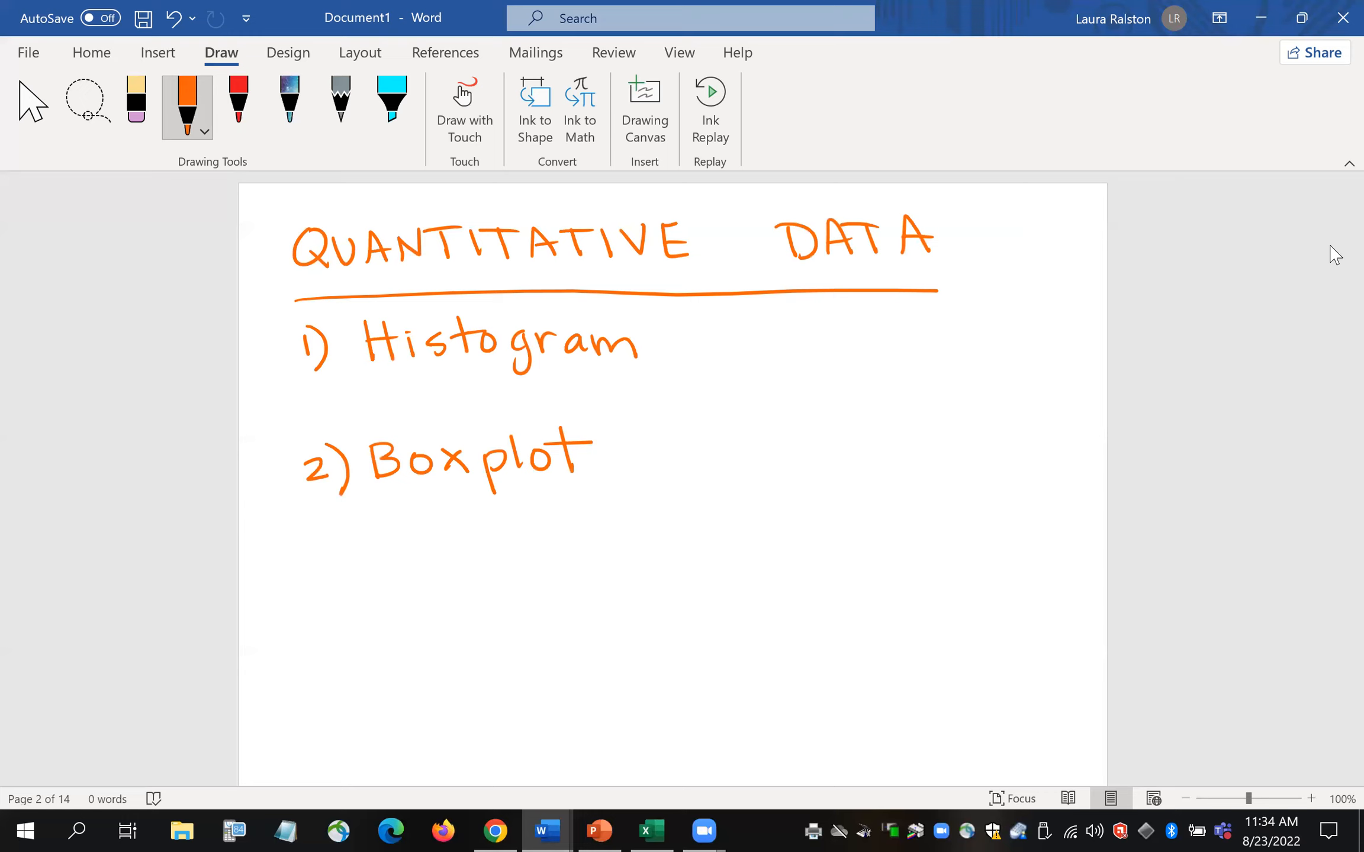
- Switch the pen ink to purple and draw an asterisk after 'Histogram'
click(205, 133)
click(299, 314)
click(121, 273)
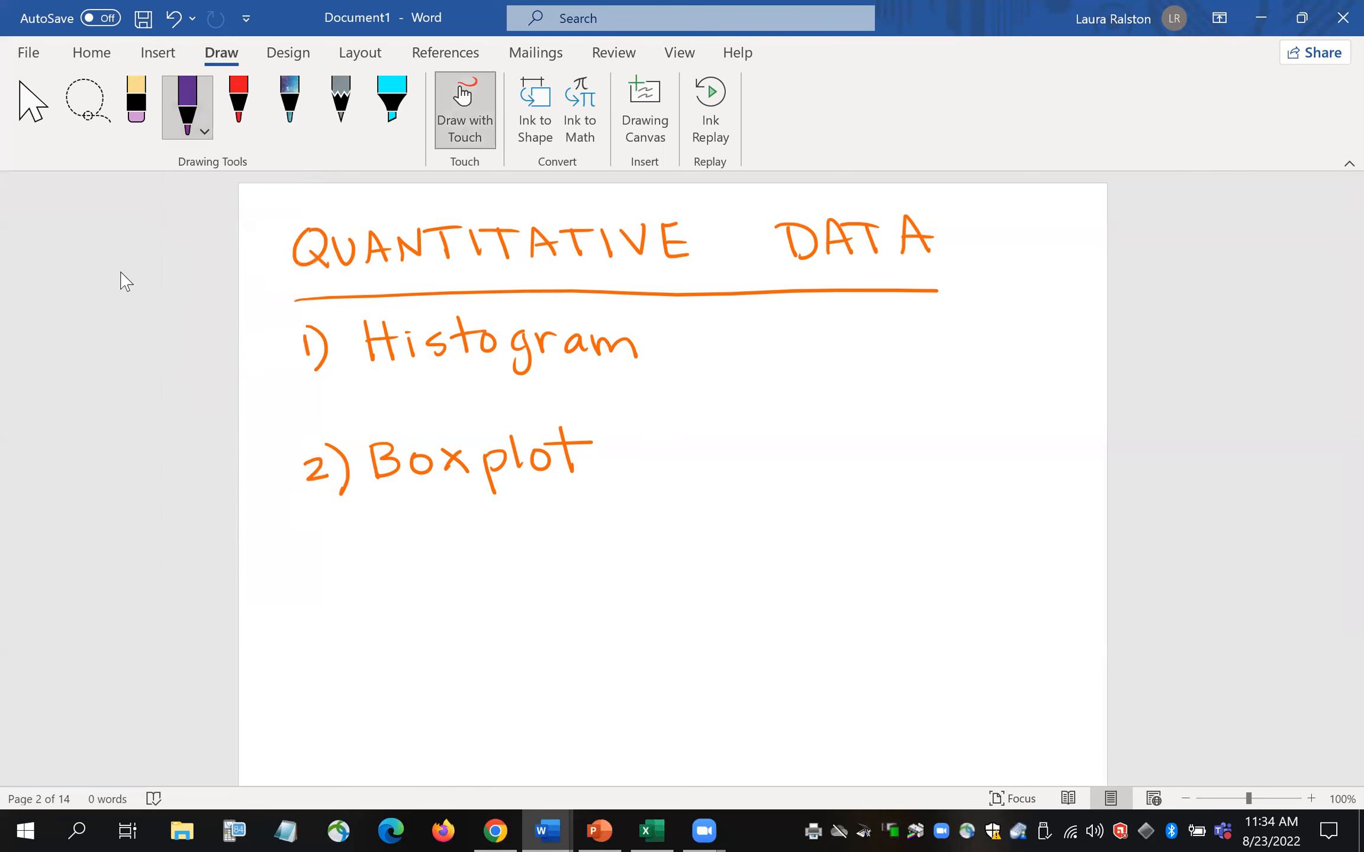
drag(653, 321, 687, 338)
mouse_move(680, 319)
mouse_down()
mouse_move(657, 340)
mouse_move(696, 325)
mouse_up()
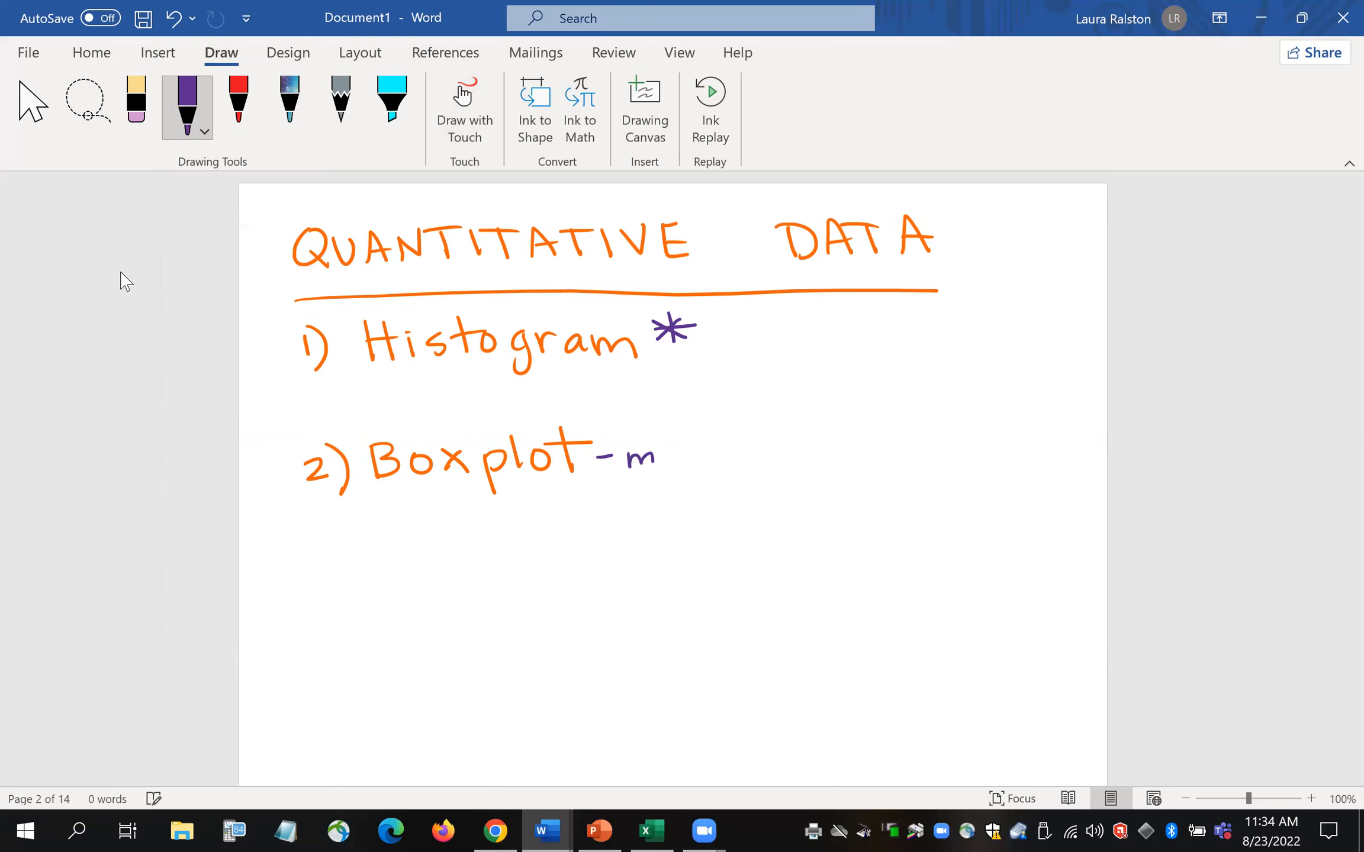
- Handwrite '- more background' in purple beside '2) Boxplot'
drag(751, 433, 758, 461)
drag(852, 445, 836, 472)
drag(858, 437, 863, 455)
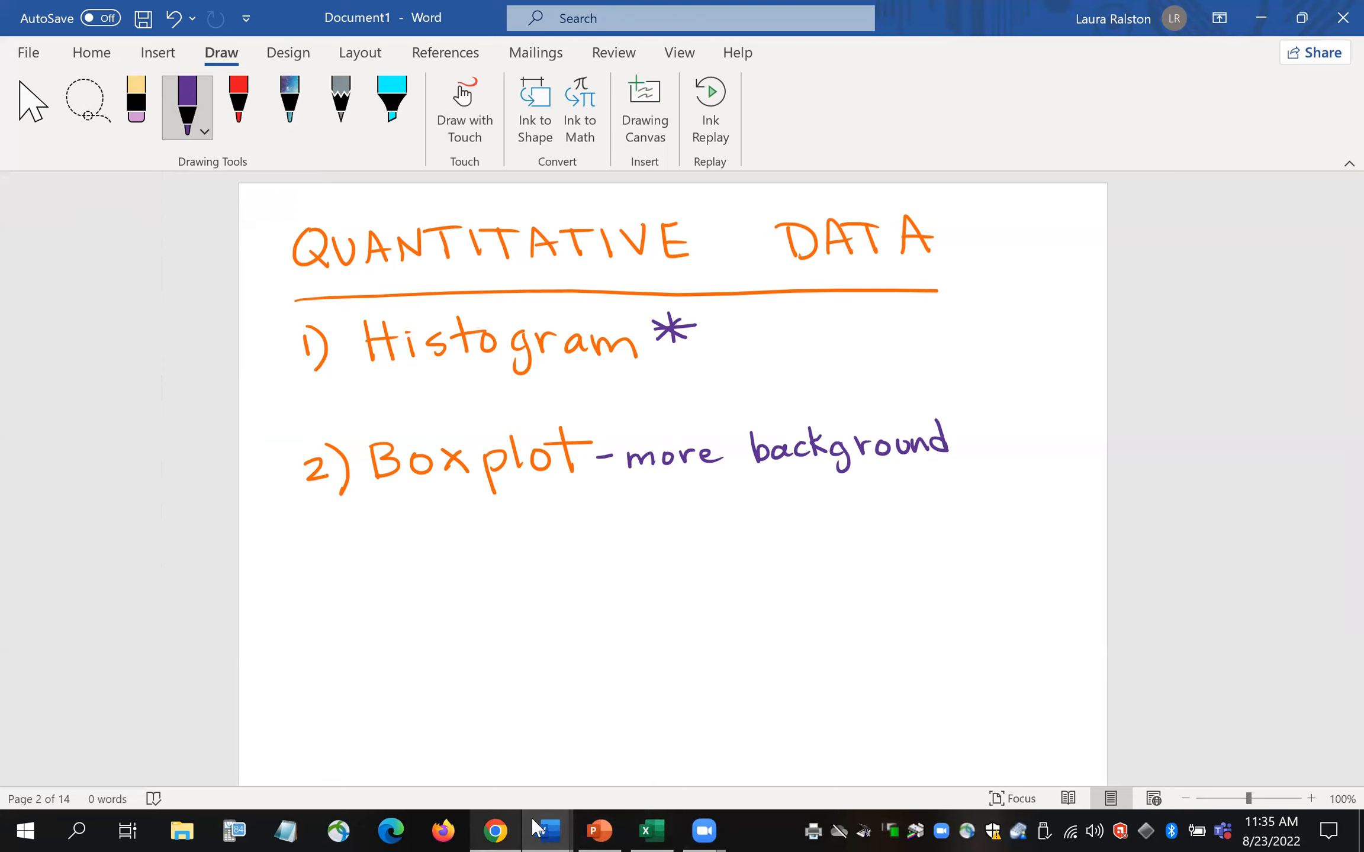
- In Minitab, enlarge Worksheet 3 to browse the Titanic passenger columns, then restore the Pclass chart
mouse_move(507, 829)
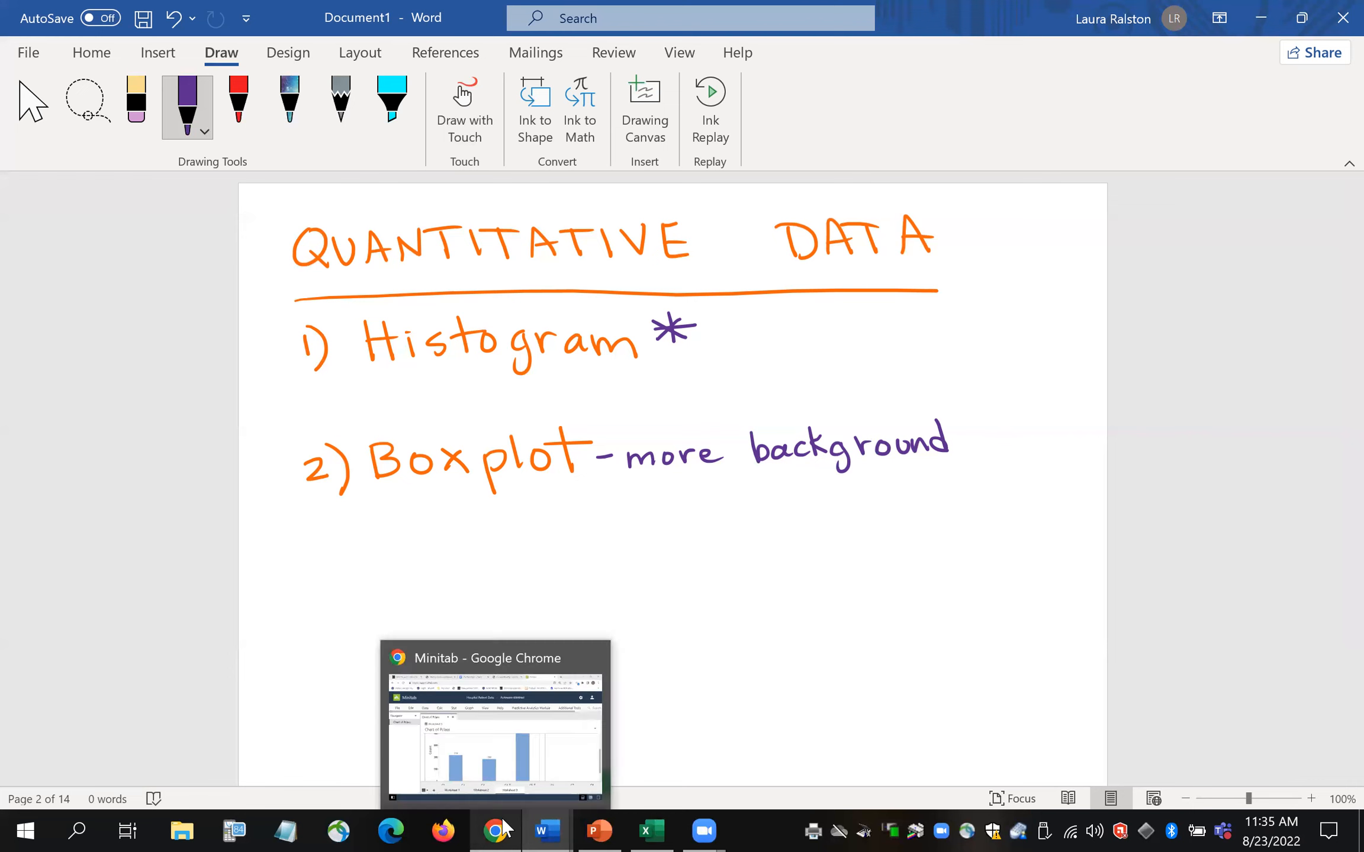
click(505, 829)
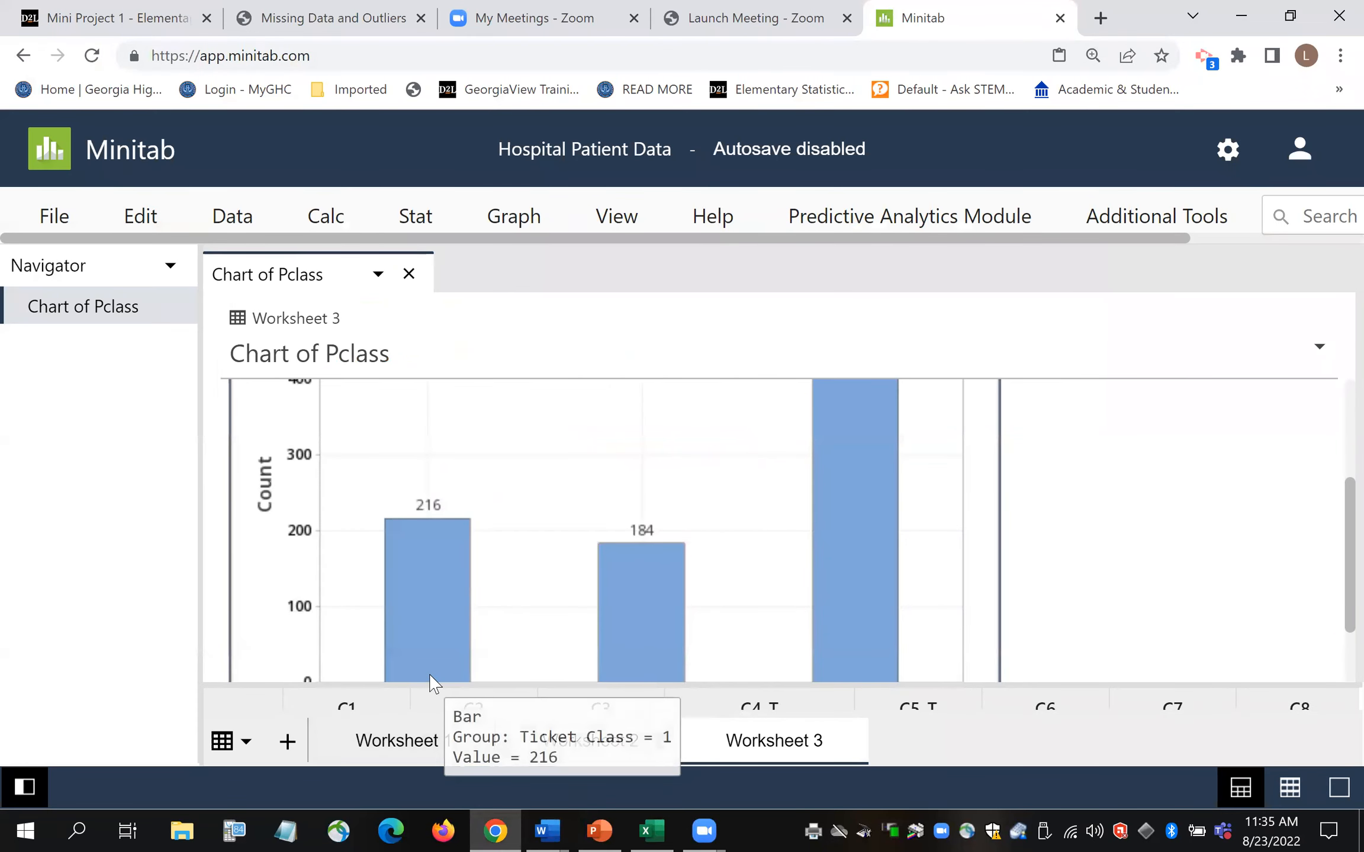
drag(521, 693, 536, 455)
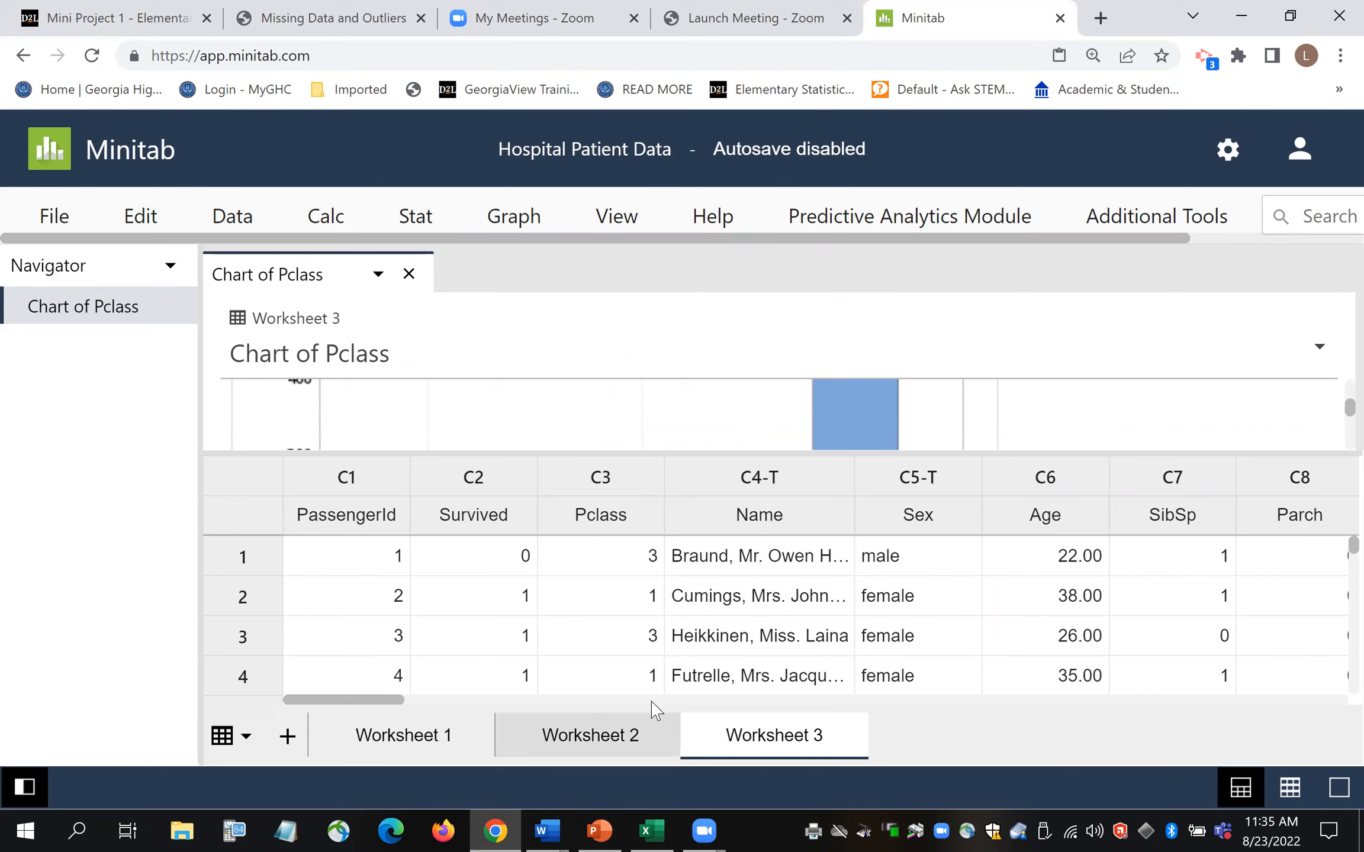
drag(391, 700, 424, 703)
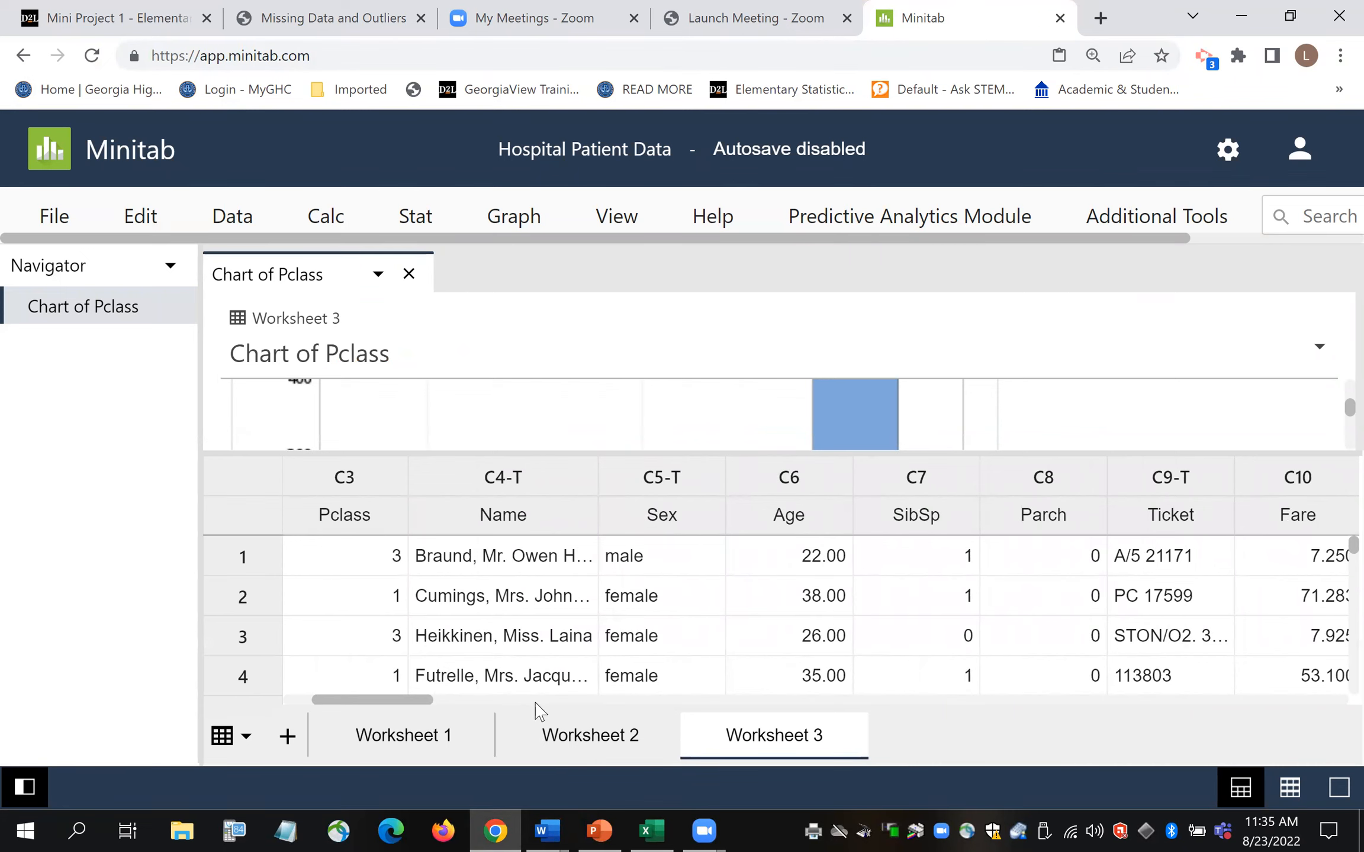
drag(424, 703, 465, 709)
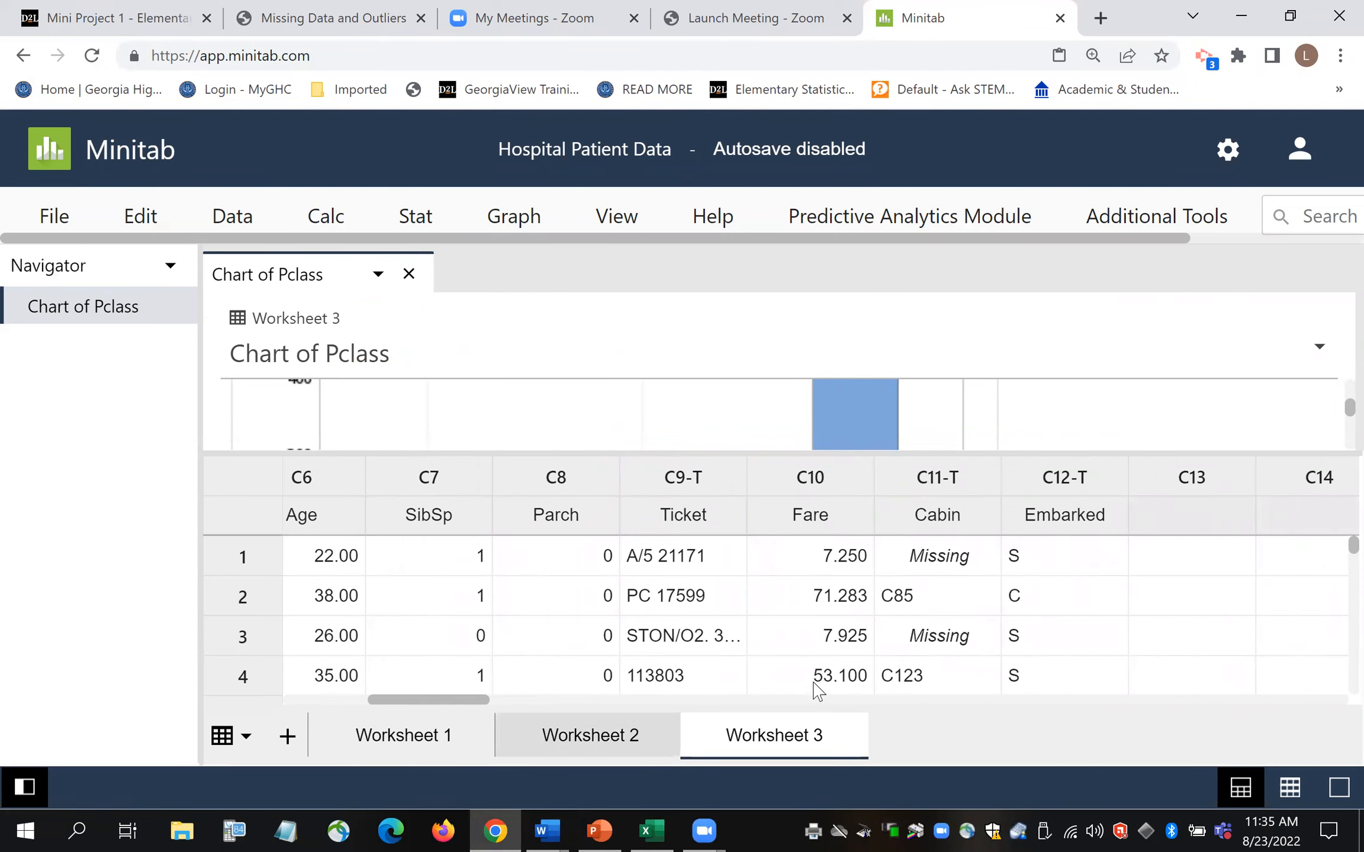
drag(446, 705, 344, 706)
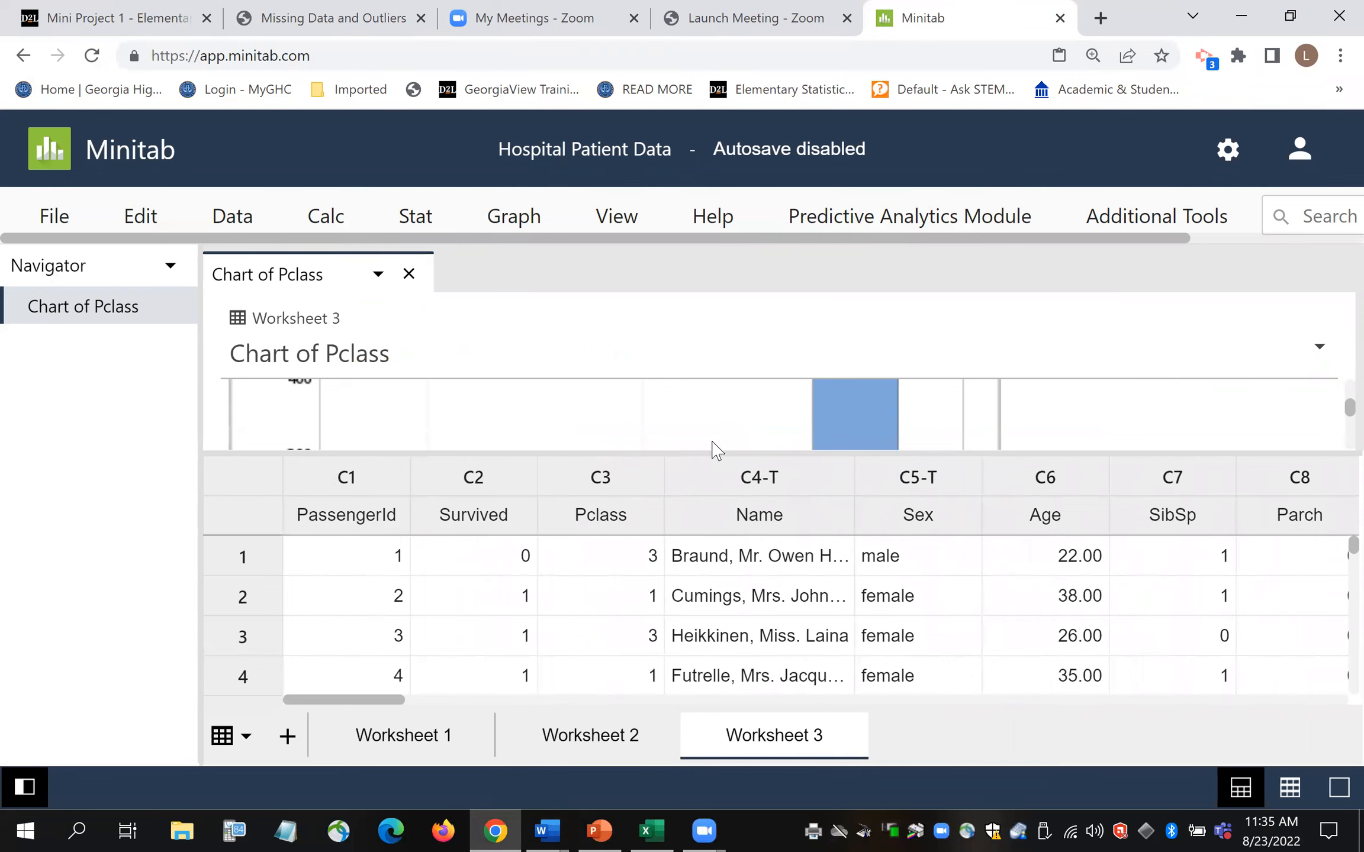
drag(705, 460, 681, 606)
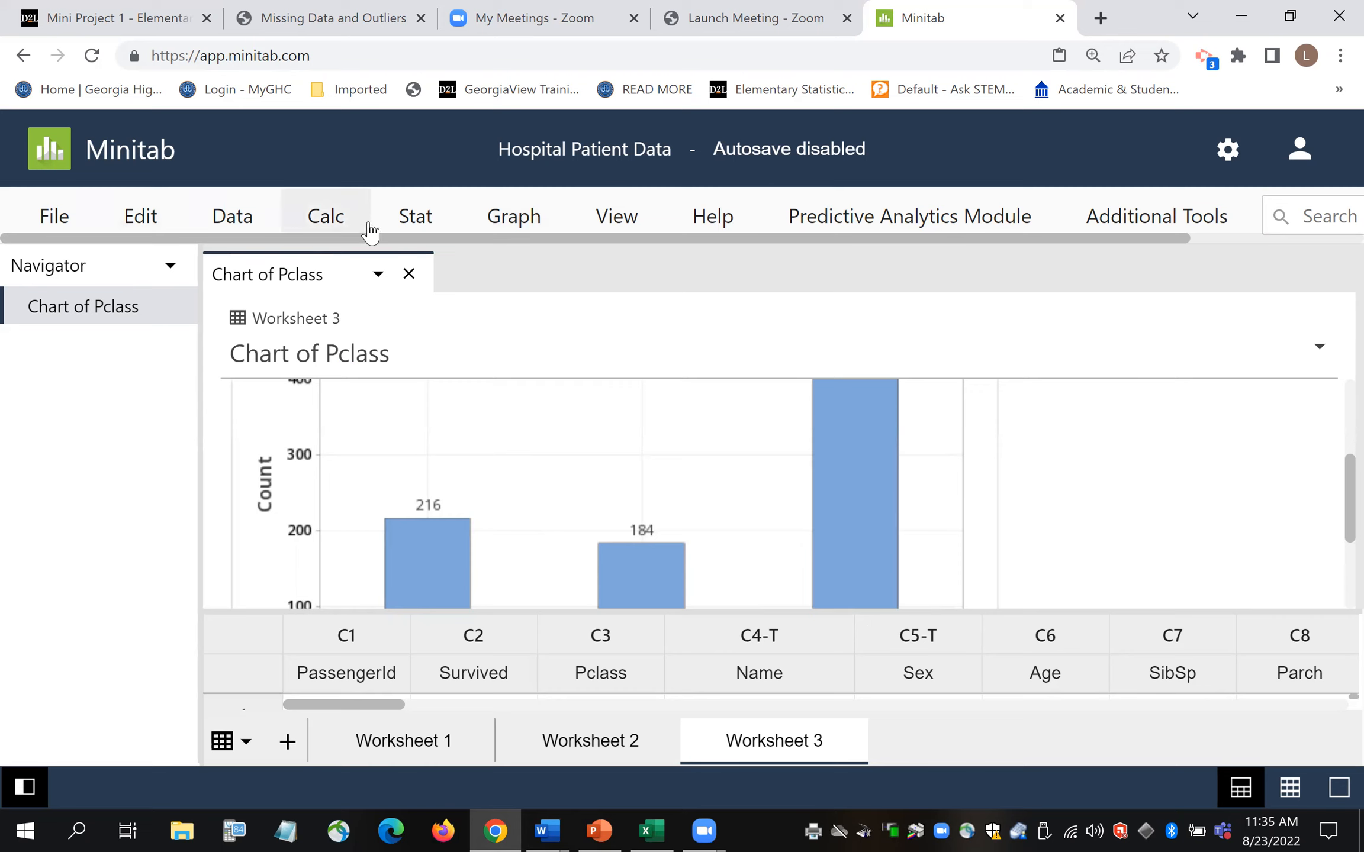
- Create a Simple histogram with C6 Age as the variable, keeping default bar options
click(527, 224)
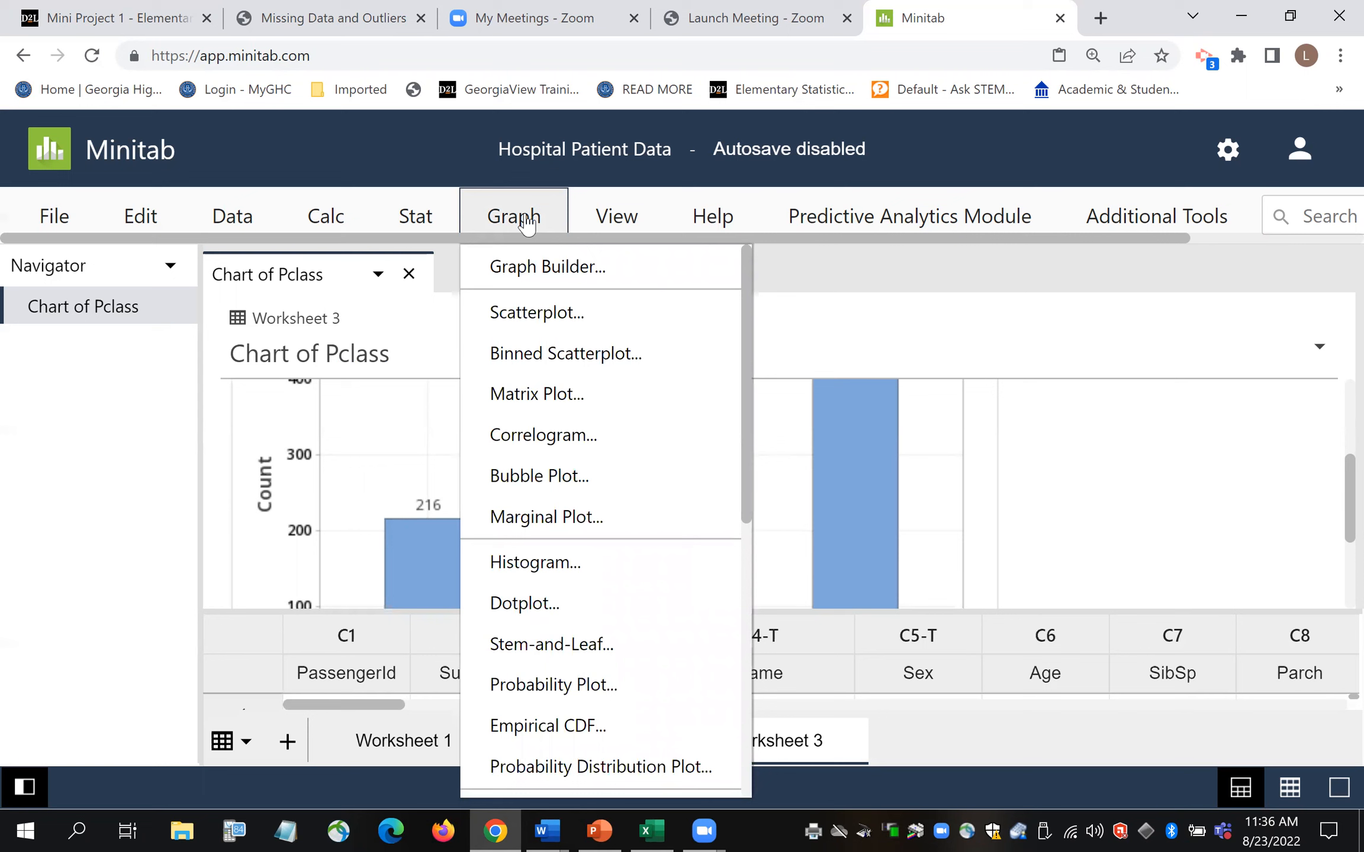
click(587, 574)
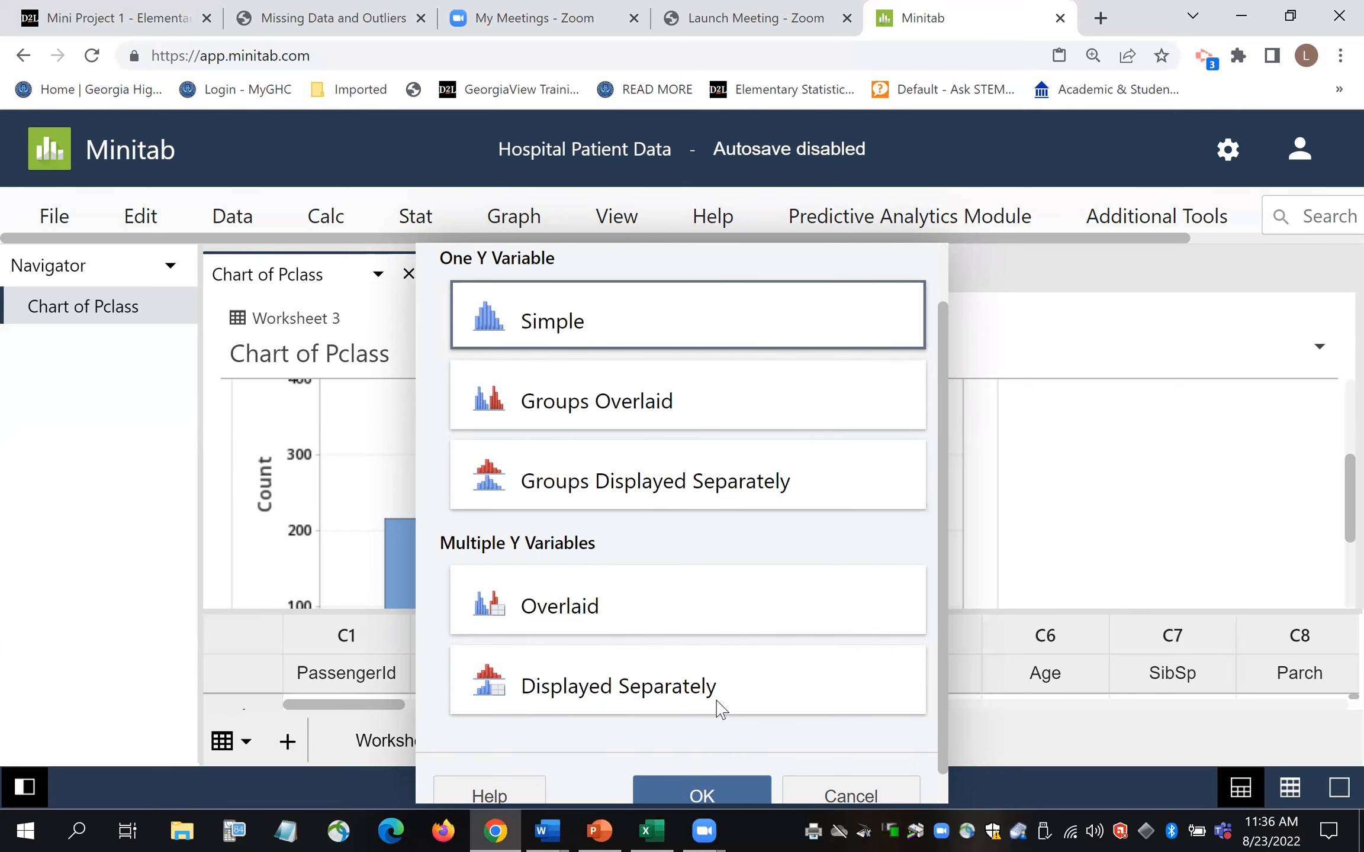
click(745, 800)
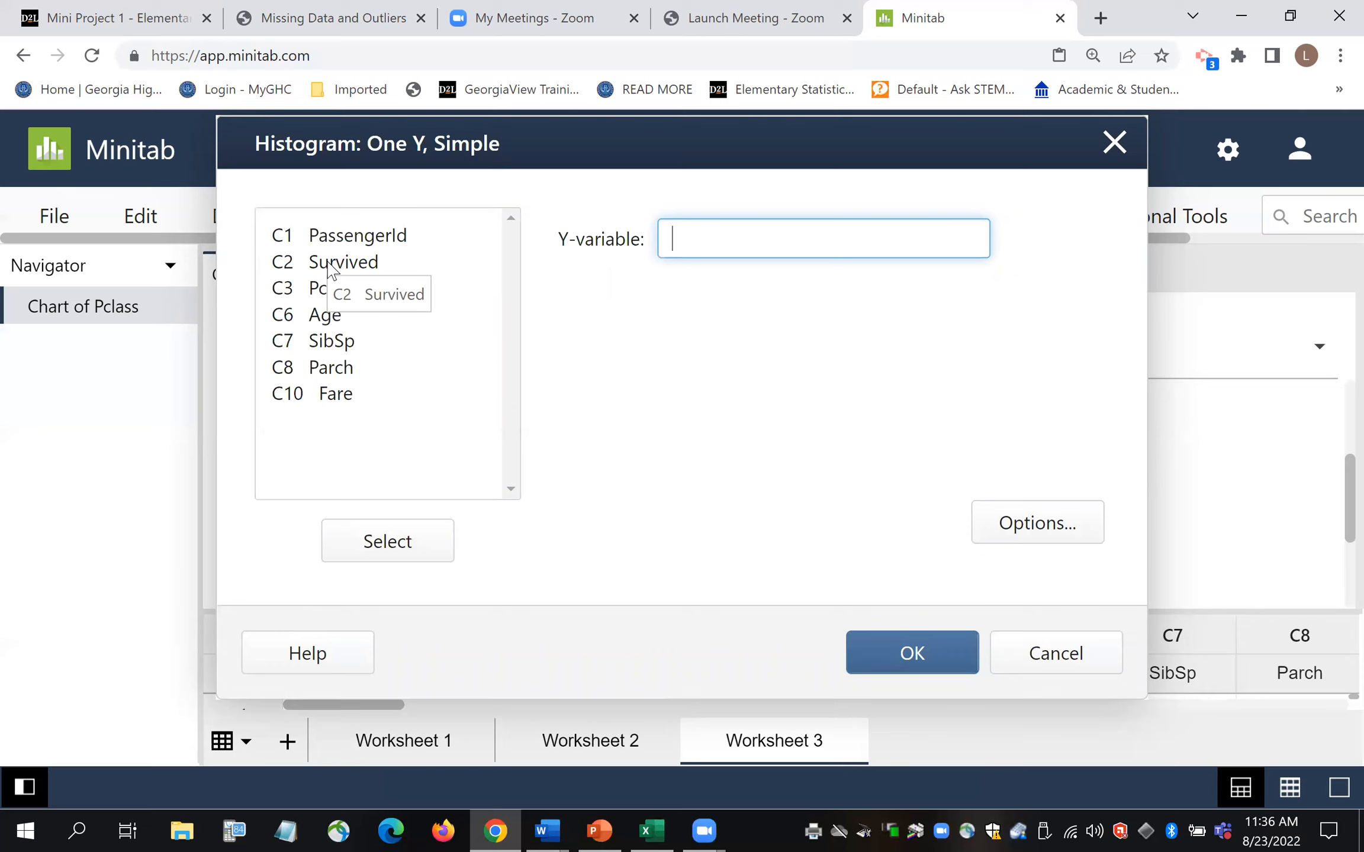
double_click(325, 323)
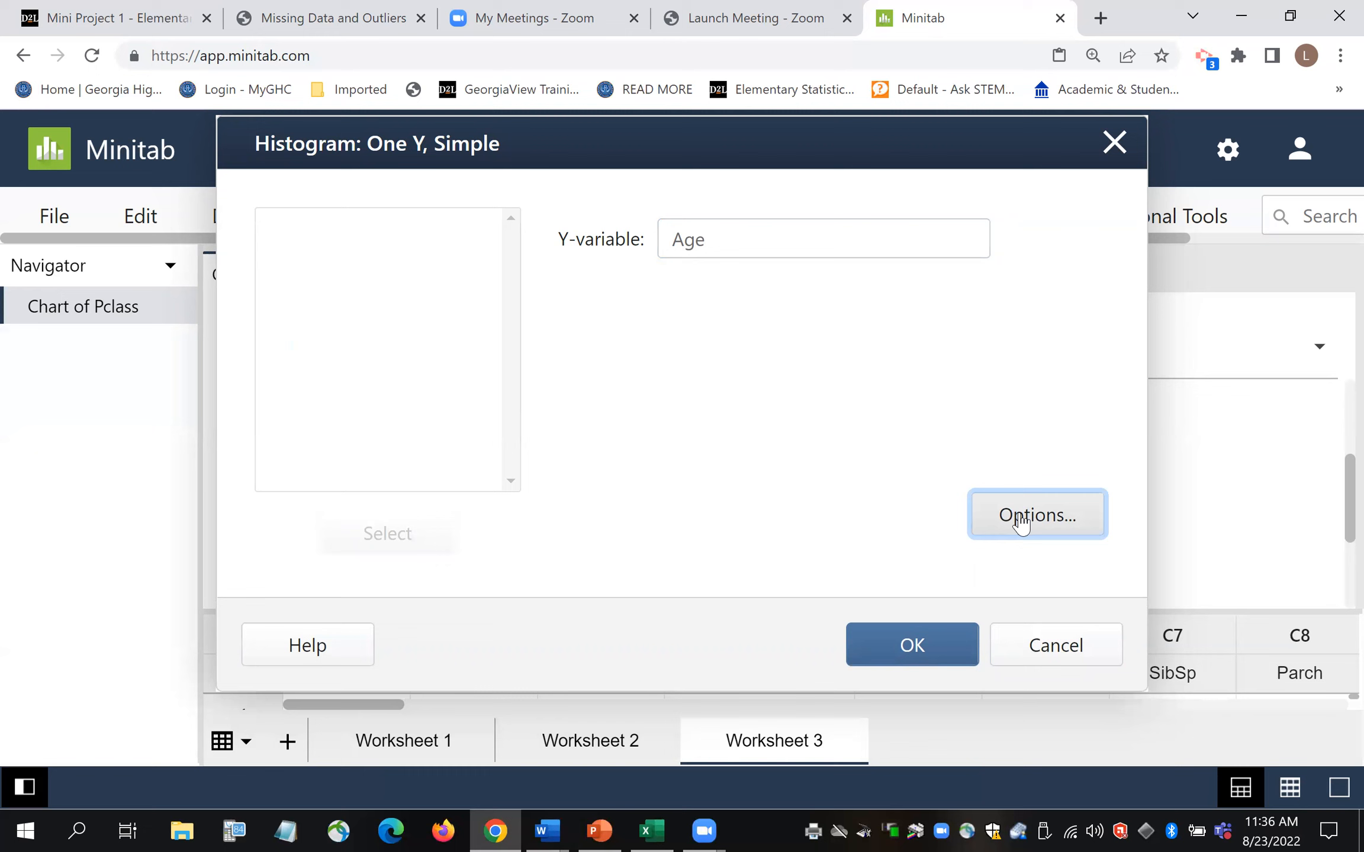
click(1021, 523)
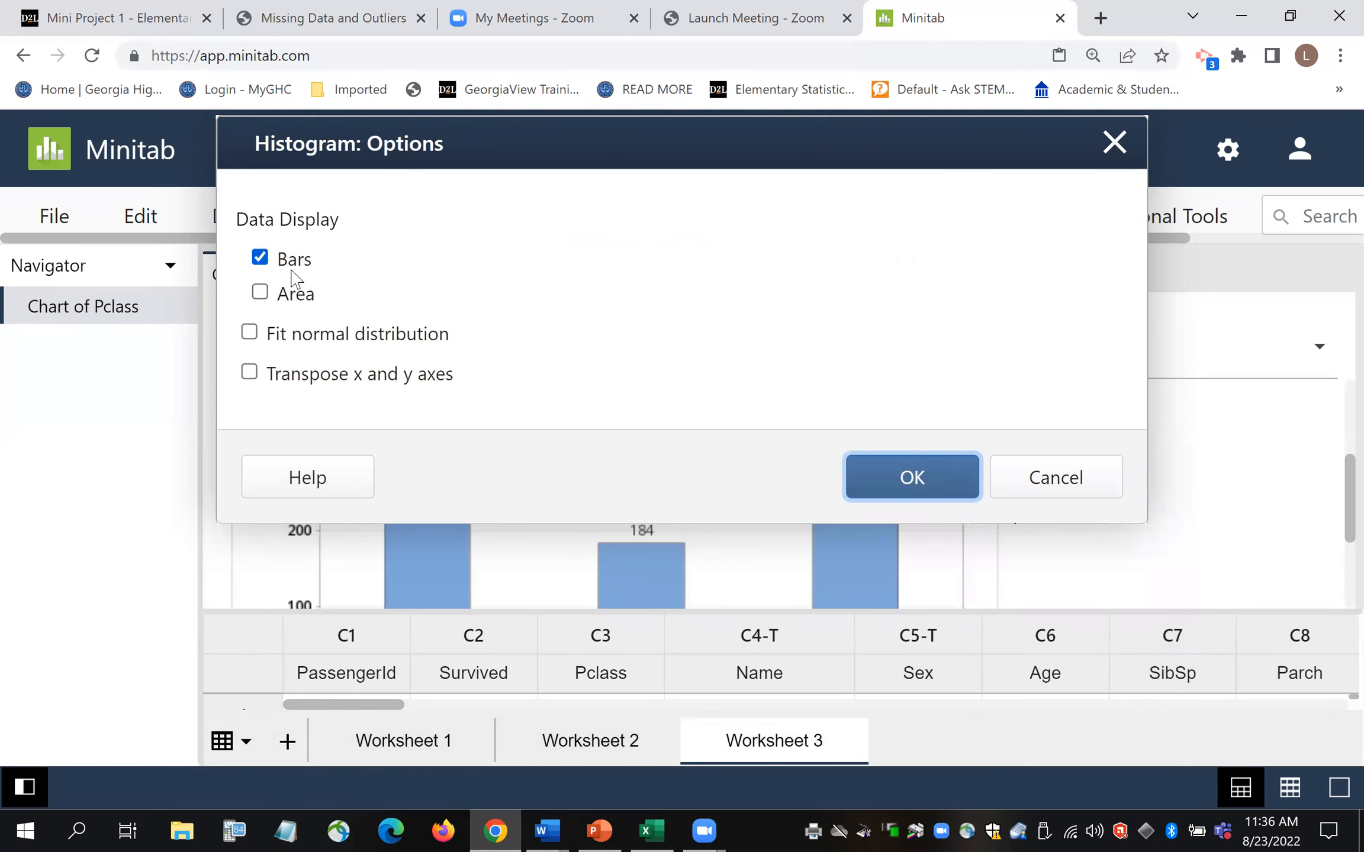
click(920, 487)
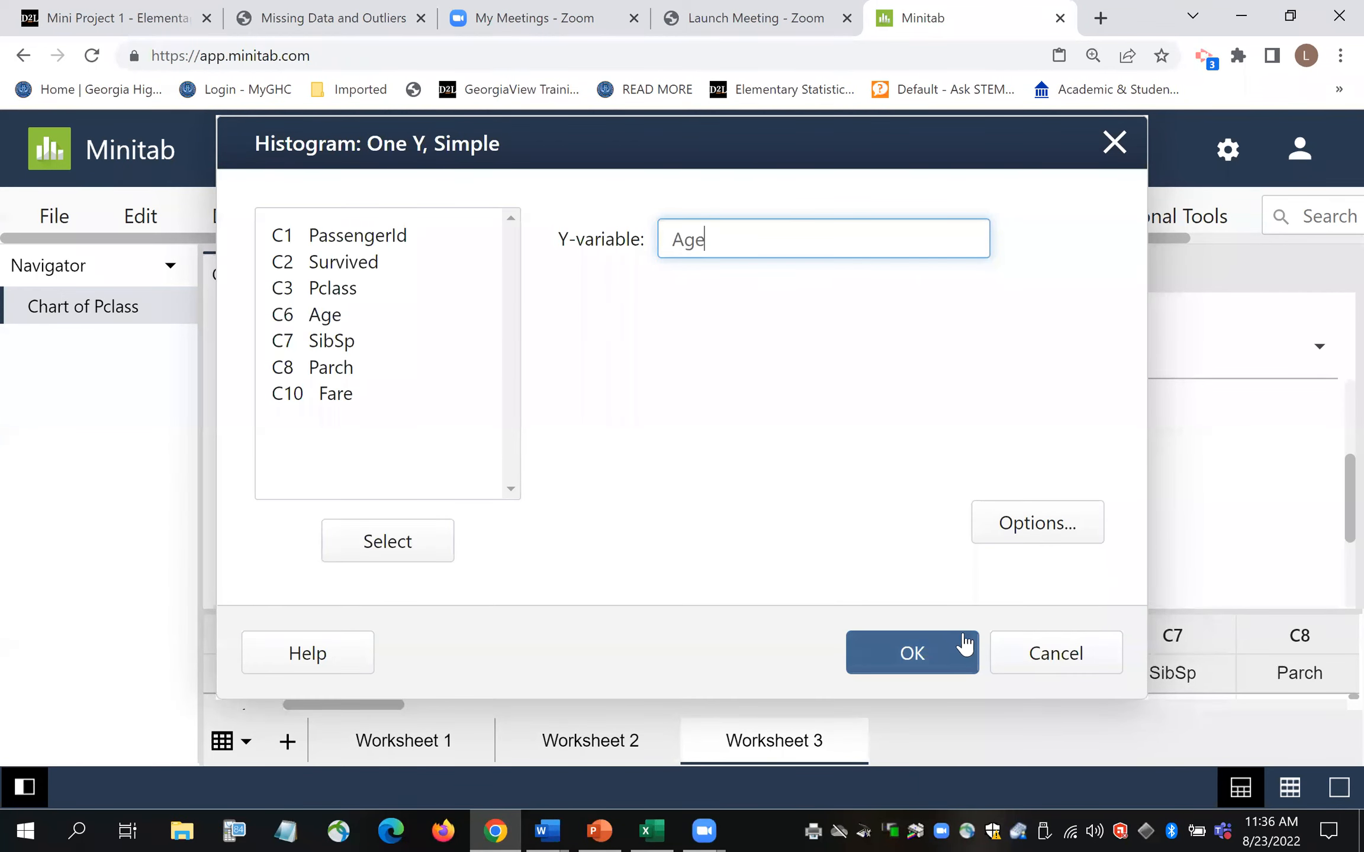
click(939, 657)
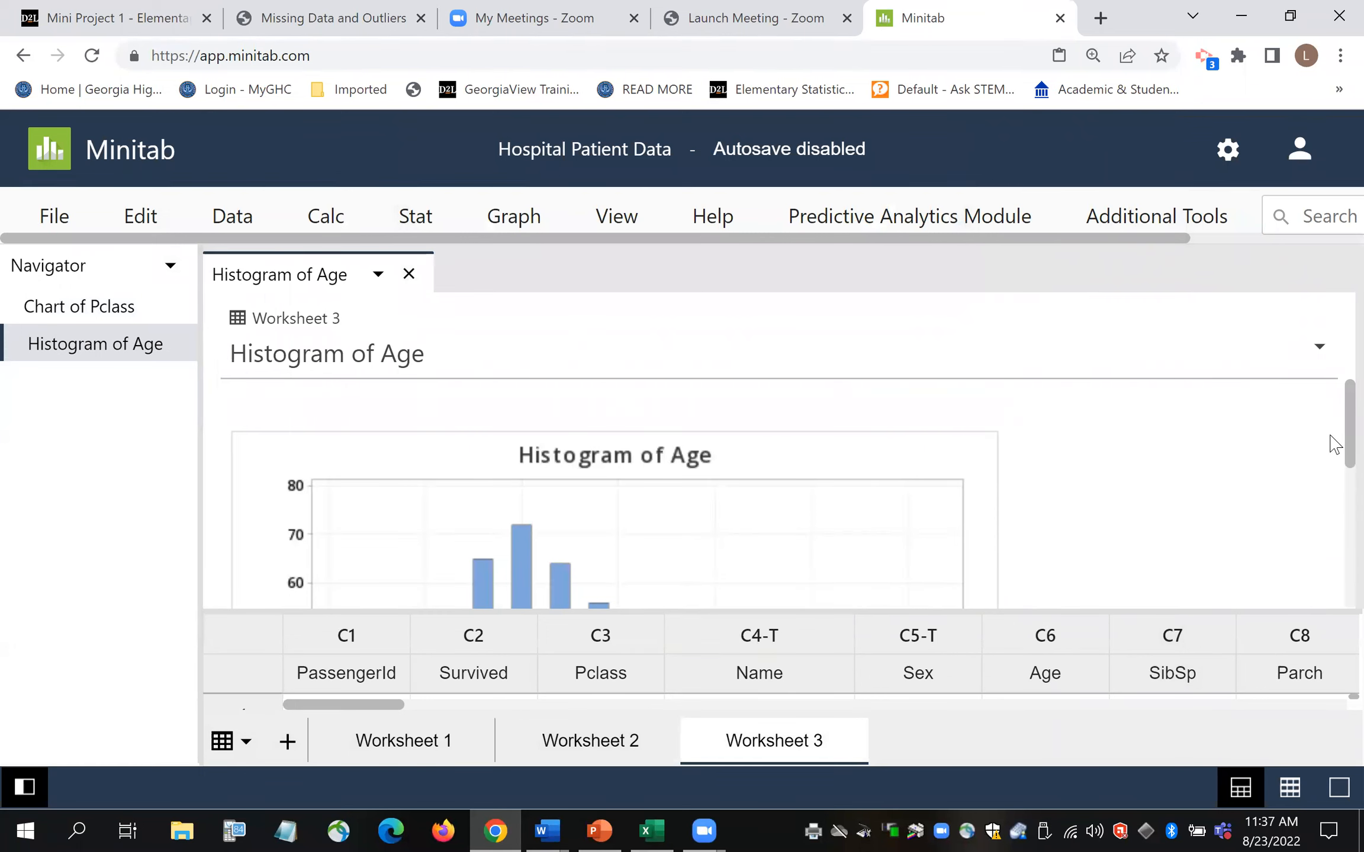
- Retitle the Age histogram 'Ages of Passengers on the Titanic' in Graph Options
mouse_move(1330, 426)
mouse_down()
mouse_move(1330, 548)
mouse_move(1331, 438)
mouse_up()
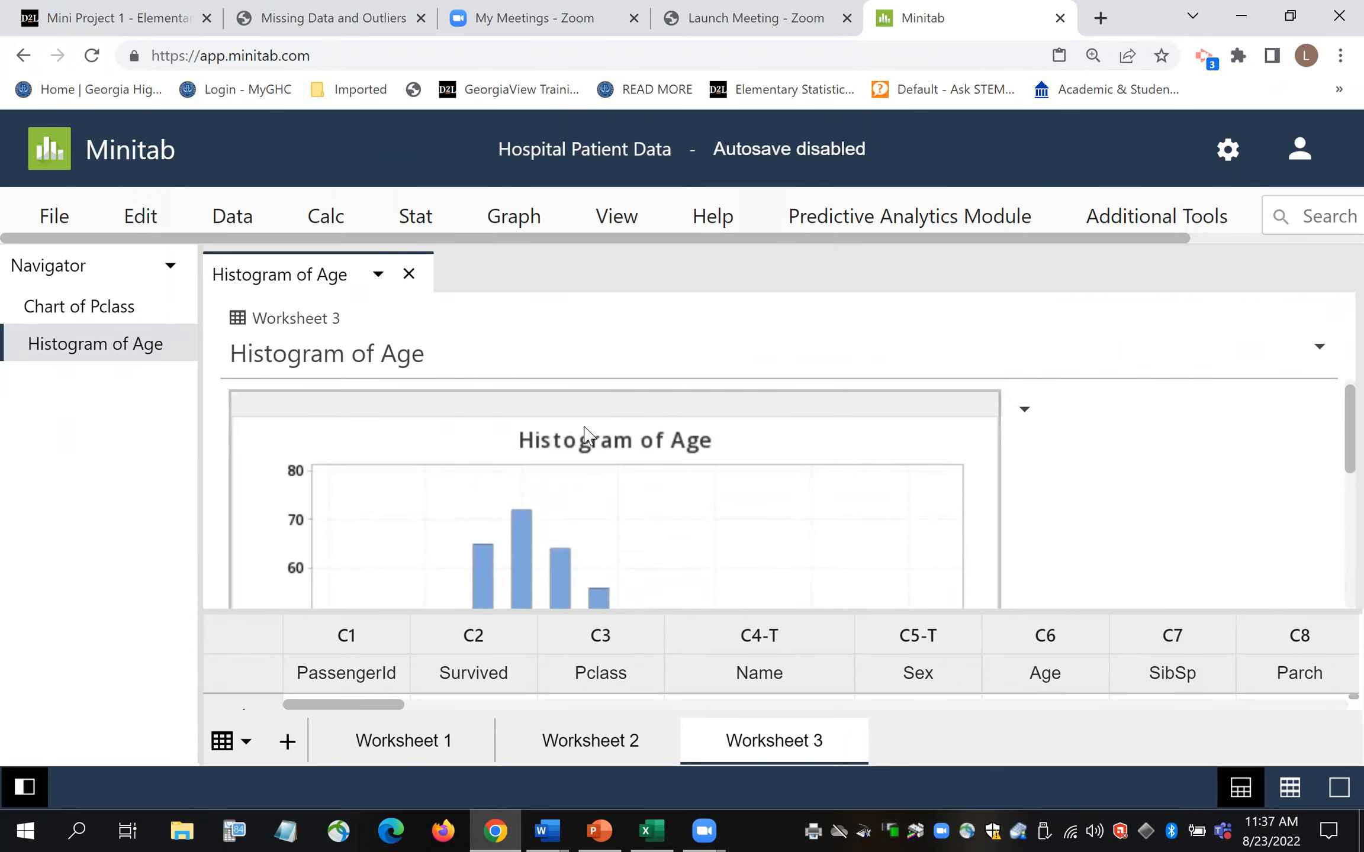
click(1025, 410)
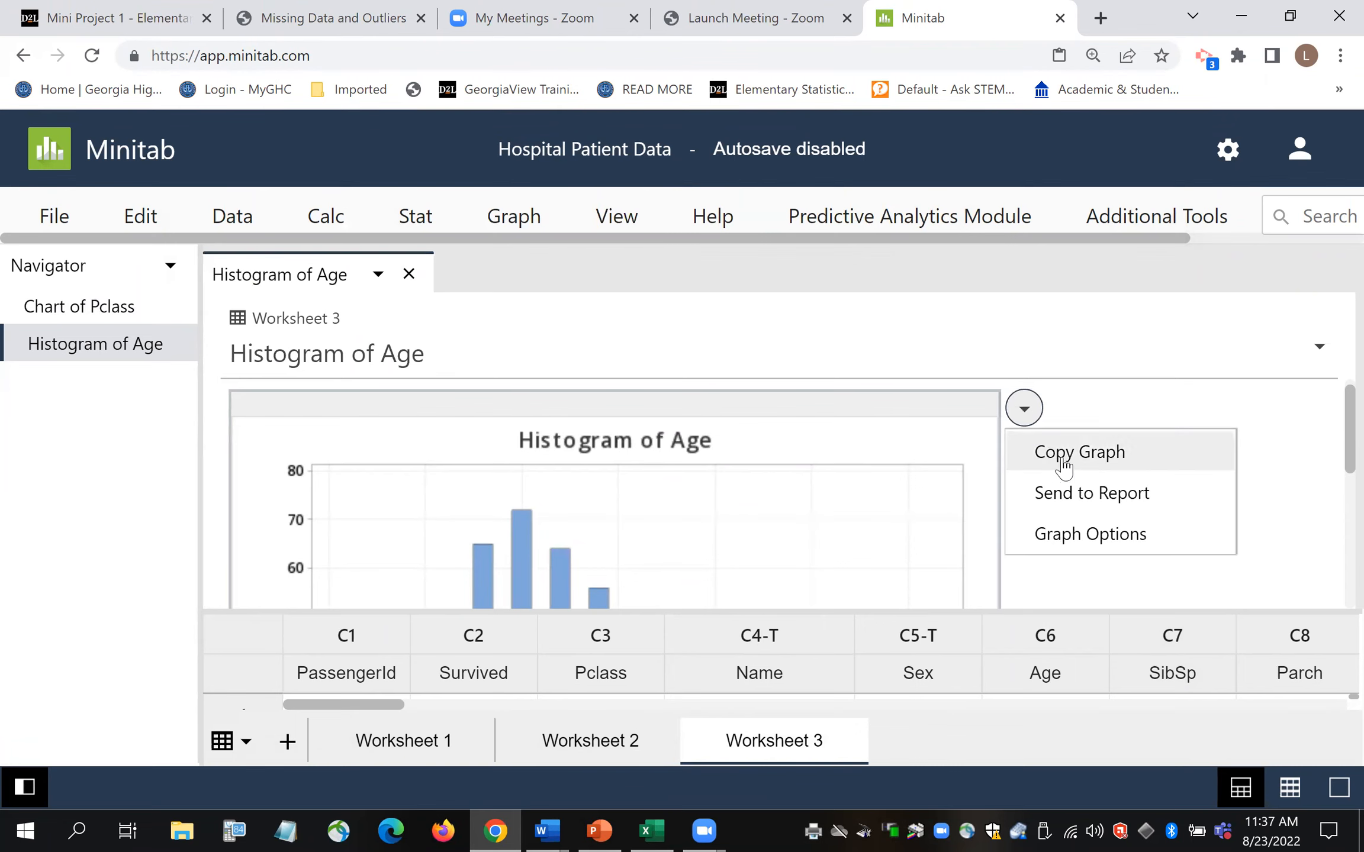
click(1113, 541)
drag(1041, 423, 864, 441)
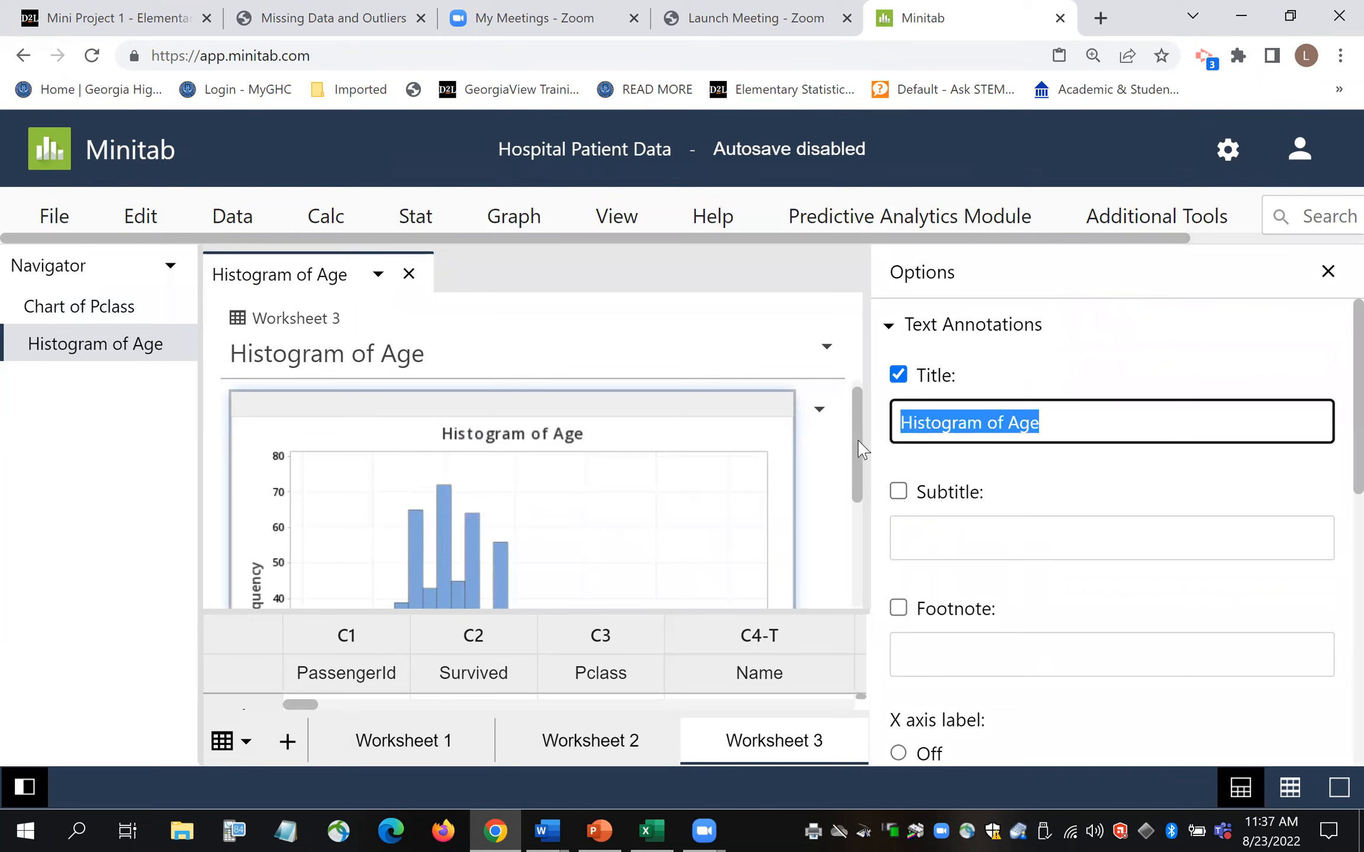
text(Ages of Passengers on the Titan)
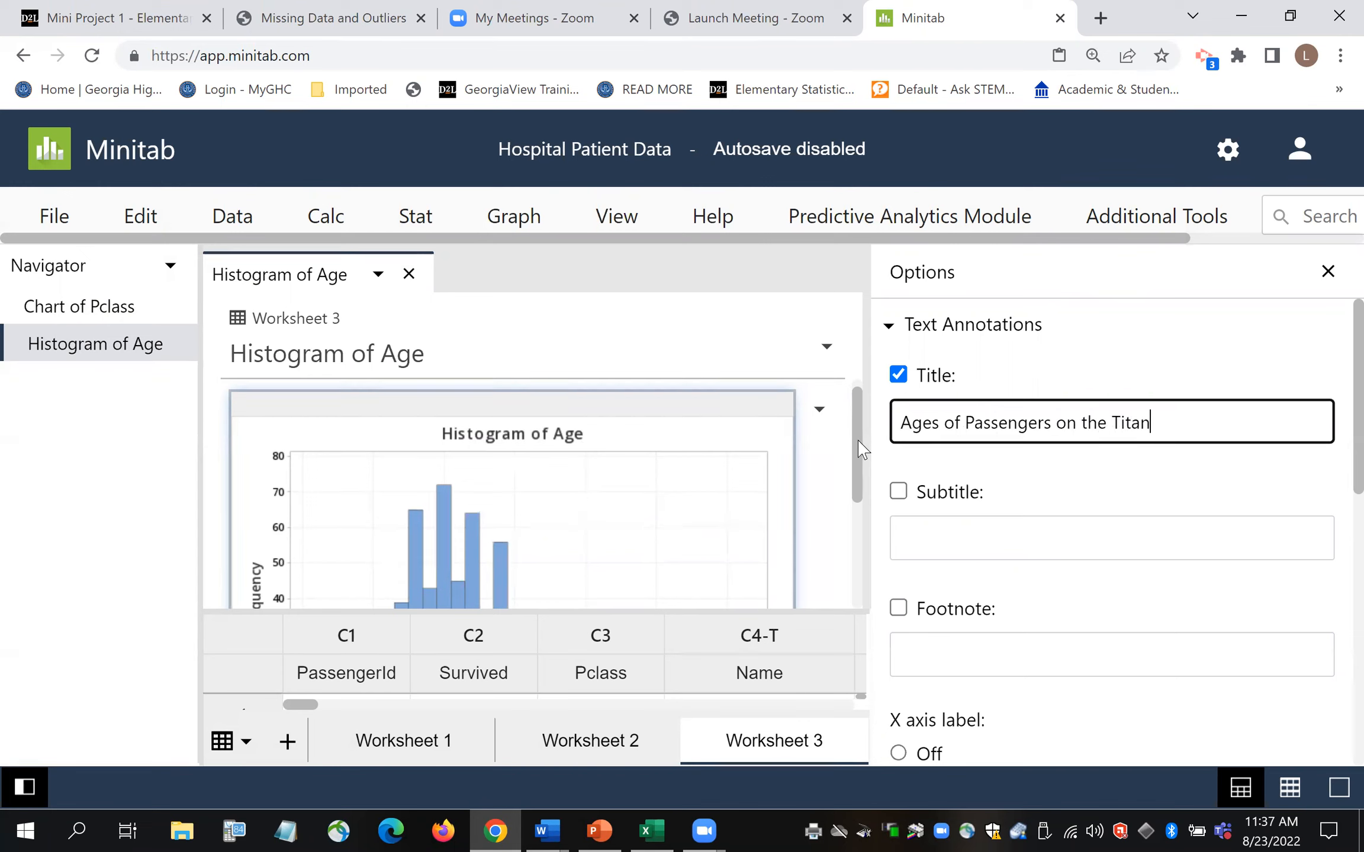
text(ic)
scroll(1333, 467, down, 2)
scroll(1334, 480, down, 5)
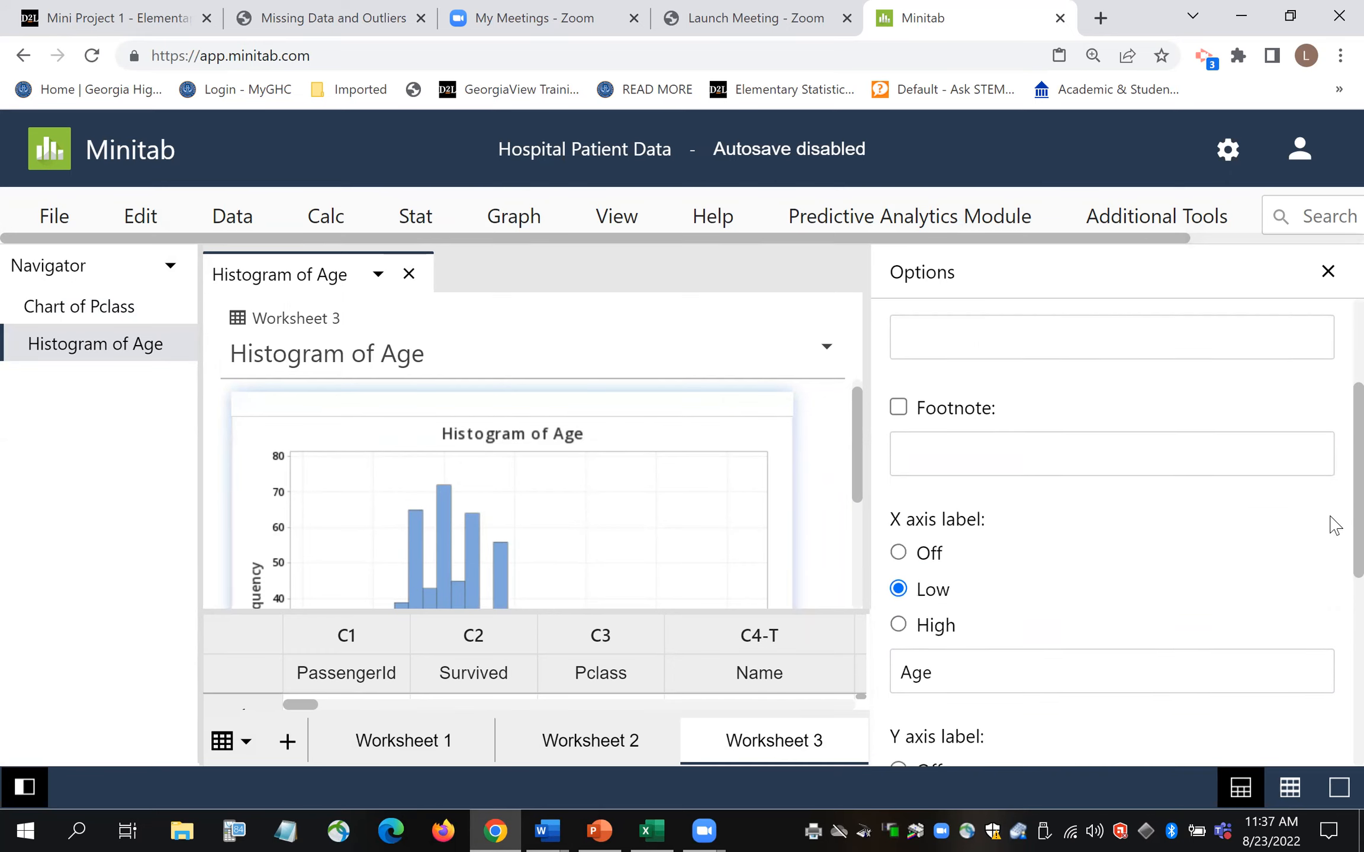
- Change the X axis label to 'Age, years' and close the chart options
click(963, 547)
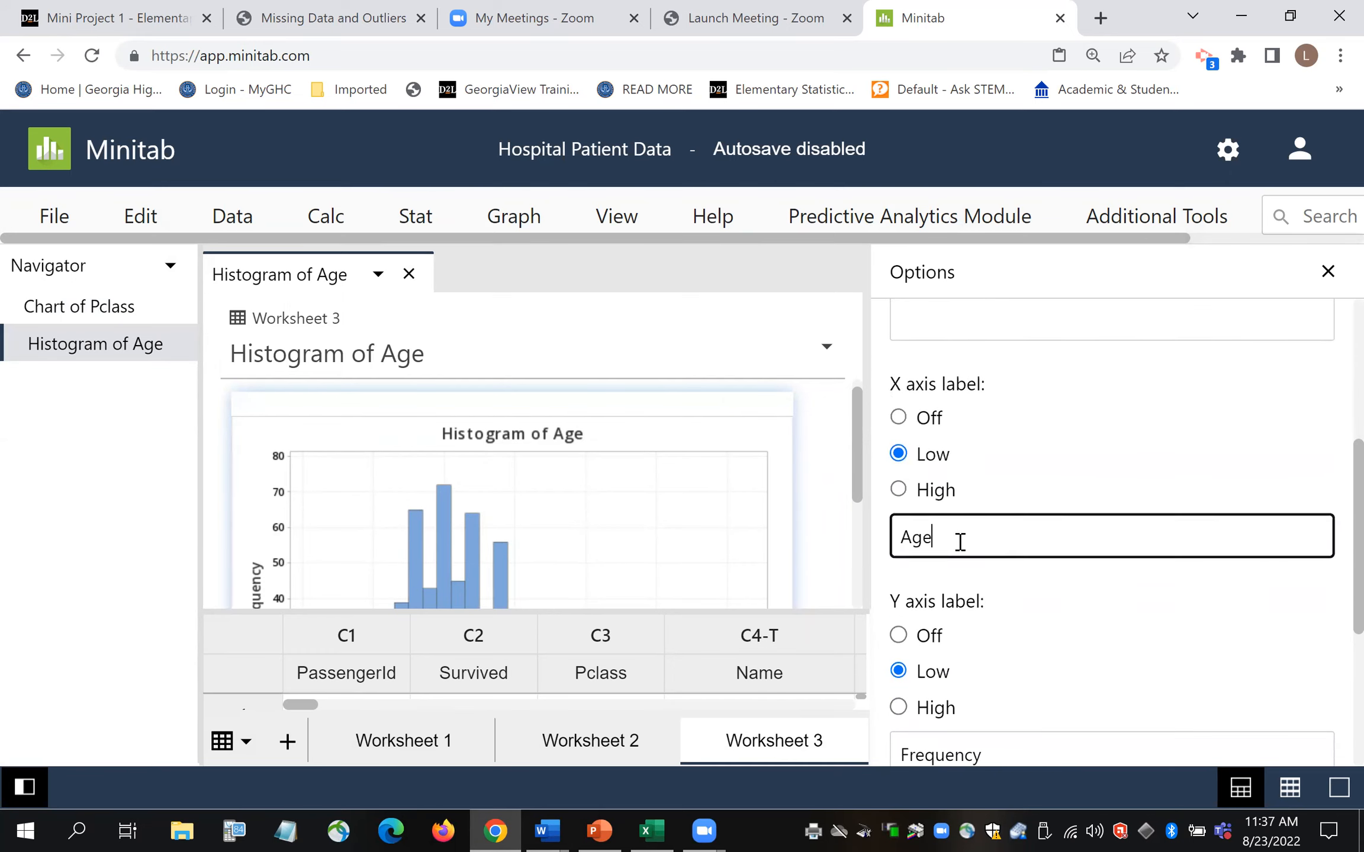
click(963, 546)
text(, yea)
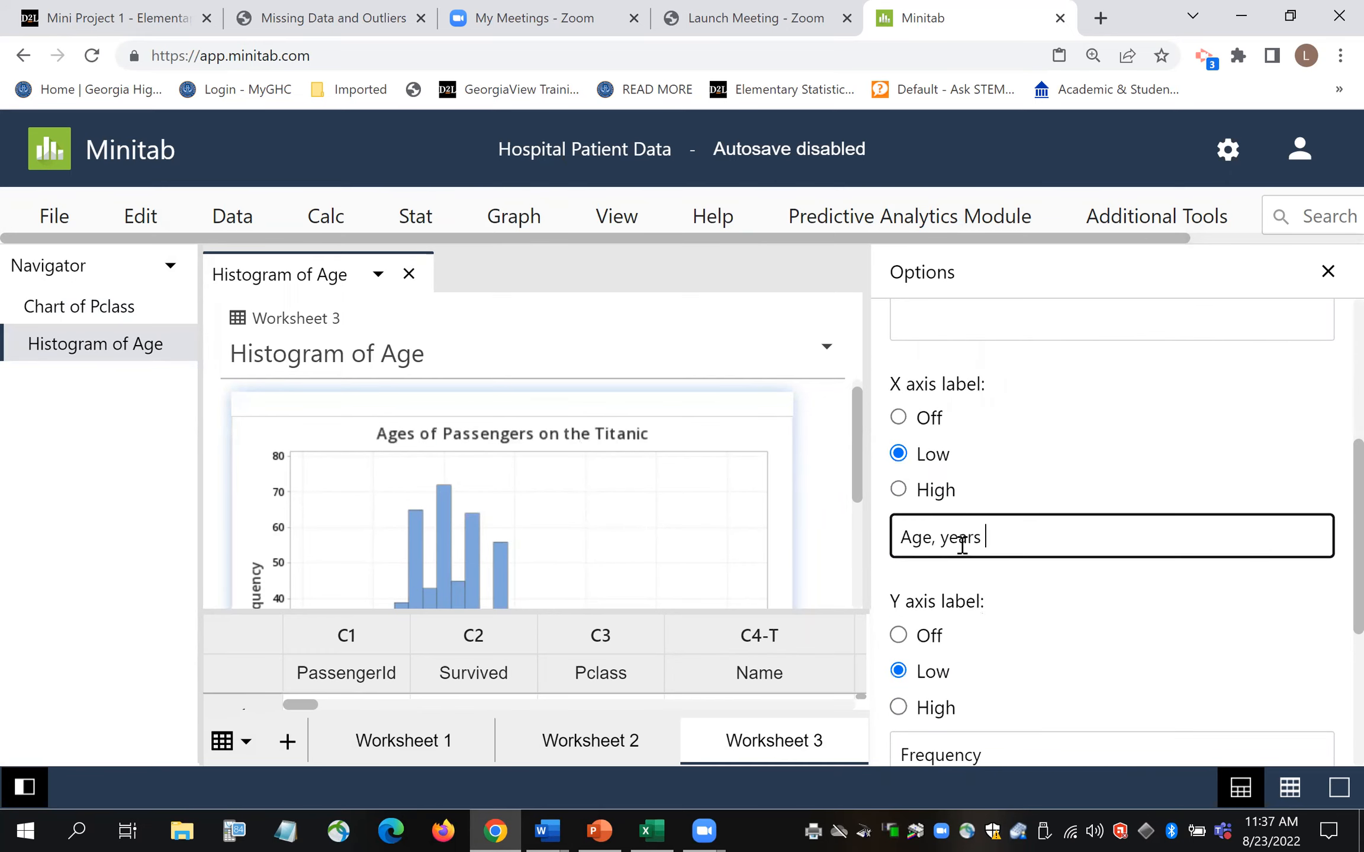
text(rs)
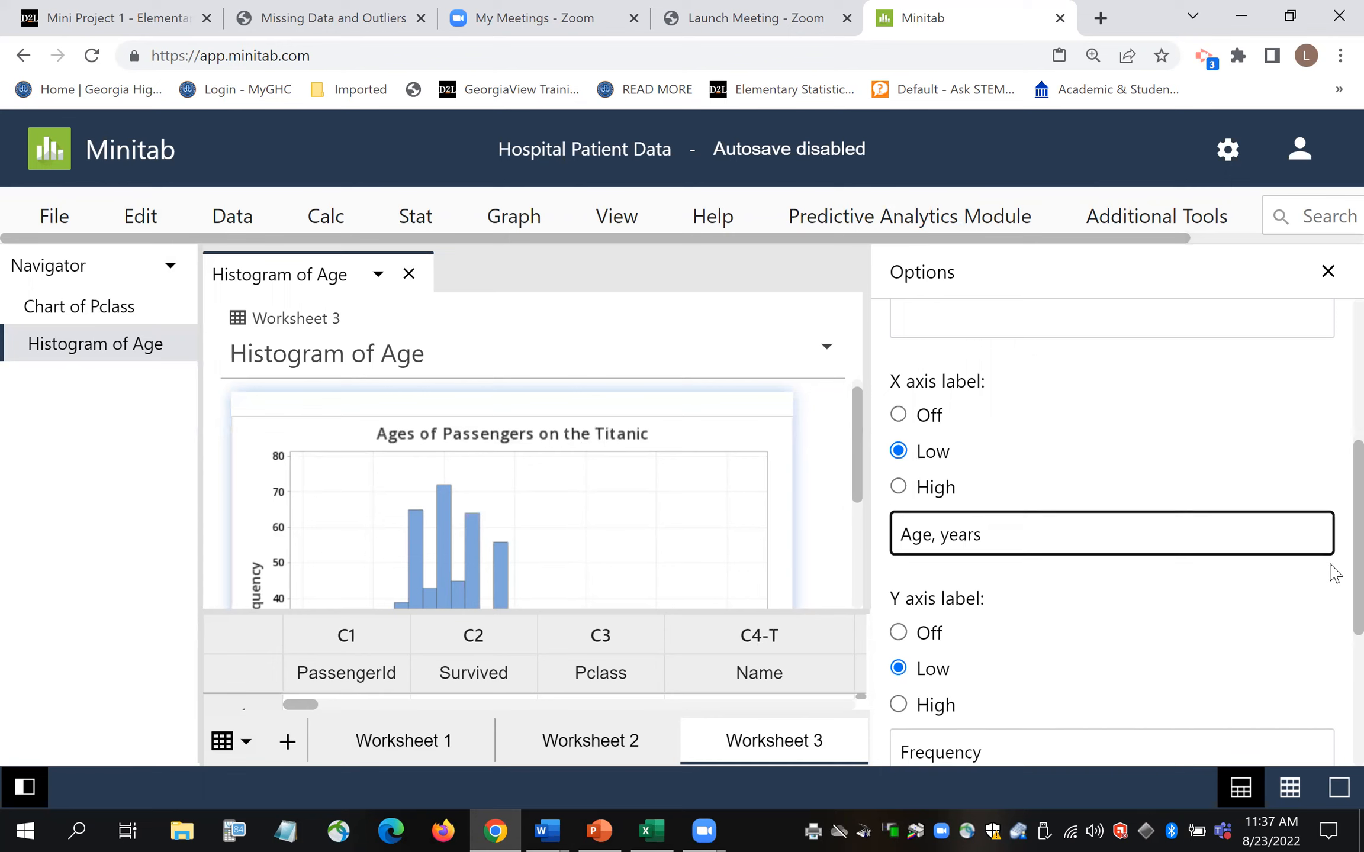
scroll(1332, 580, down, 3)
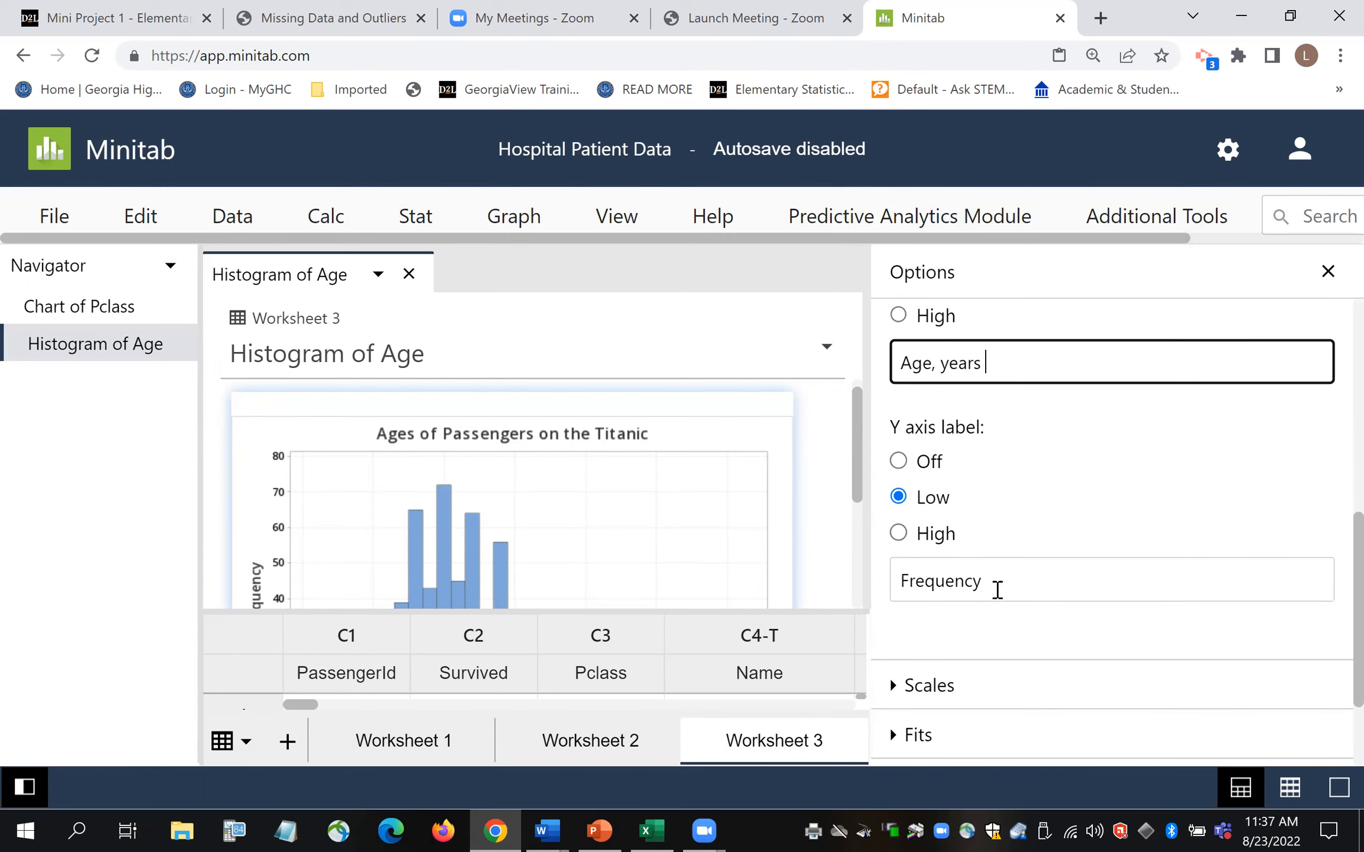
scroll(1335, 616, down, 1)
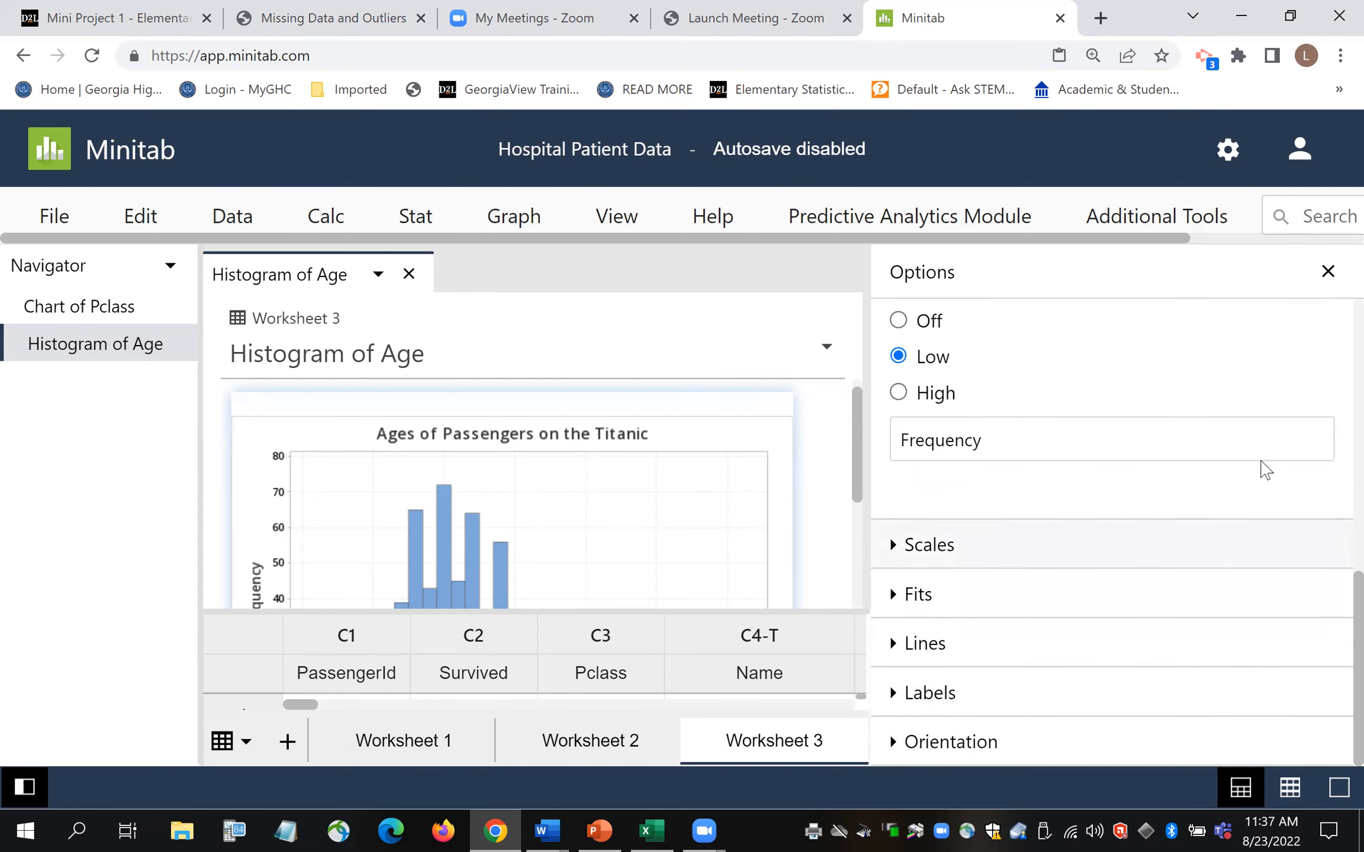
scroll(1330, 615, up, 7)
scroll(1333, 441, up, 4)
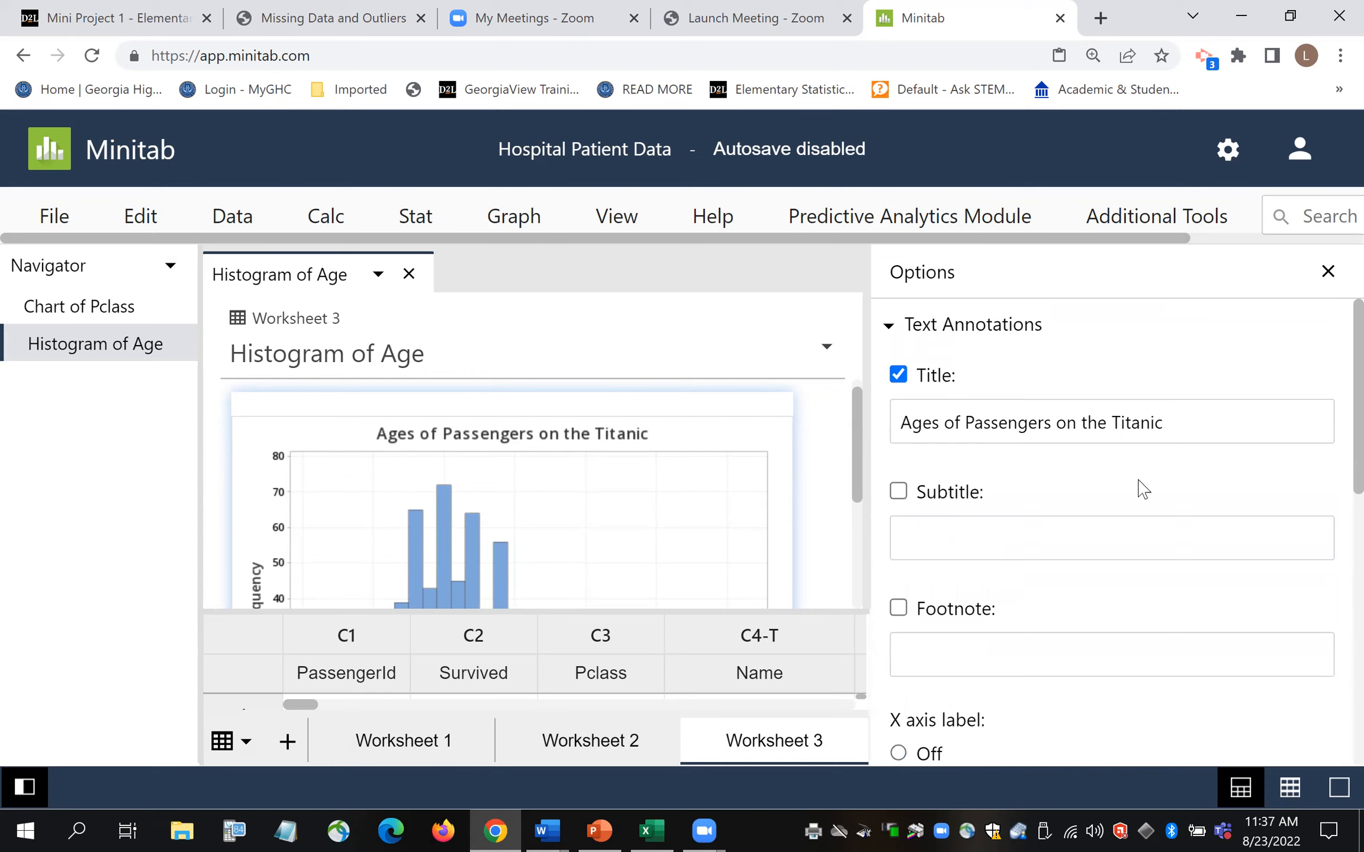
click(1328, 271)
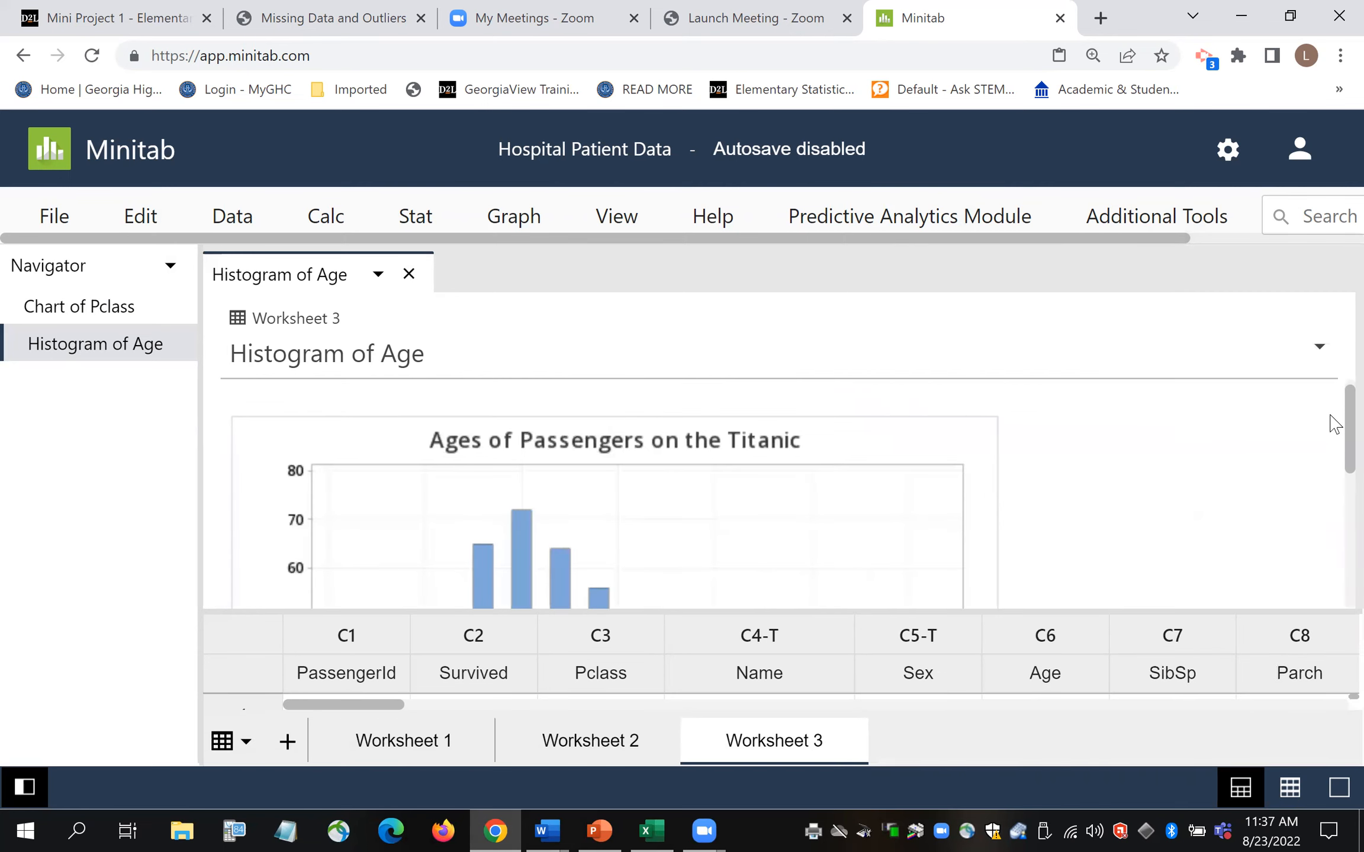
- Copy the retitled Age histogram from Minitab
scroll(1334, 431, down, 1)
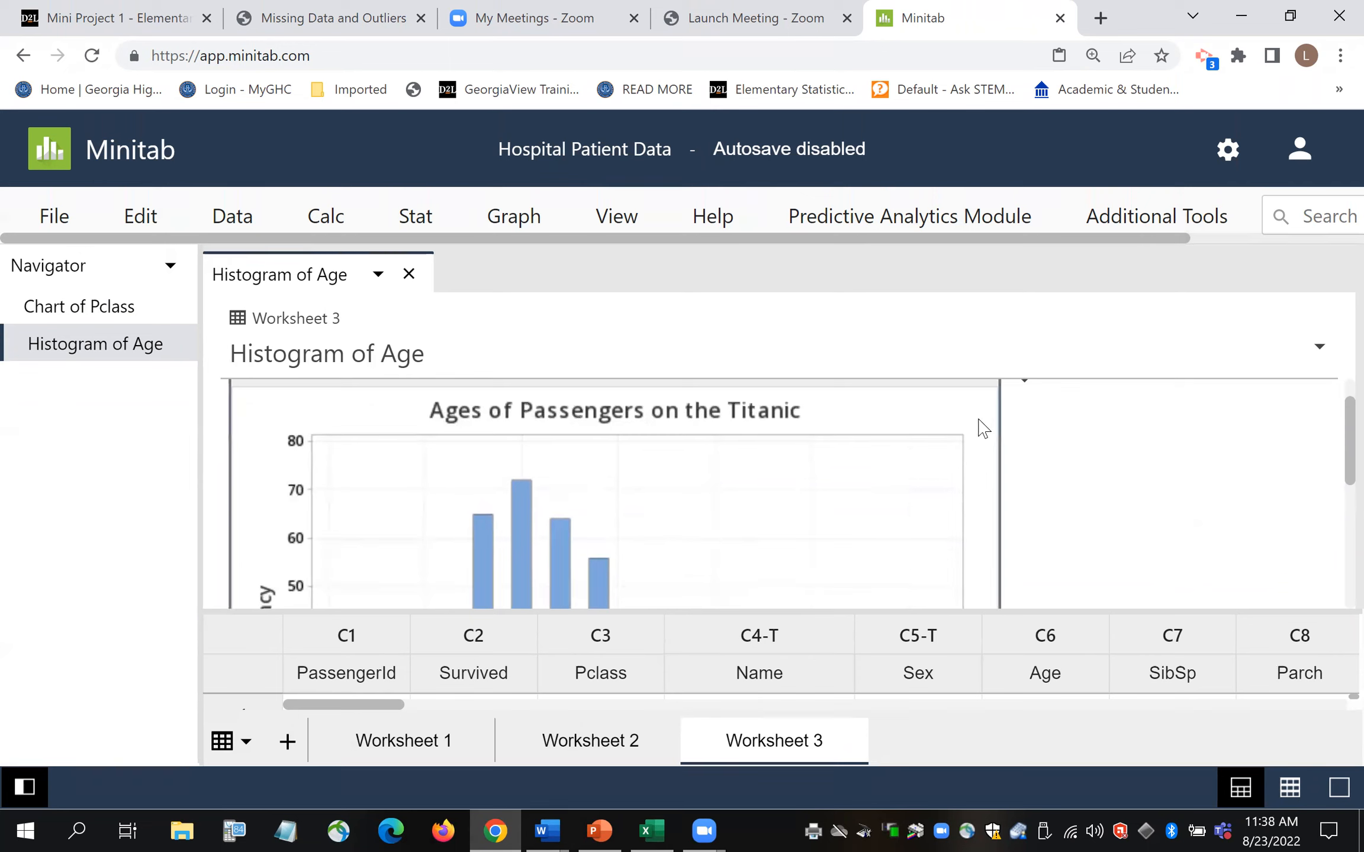
right_click(979, 420)
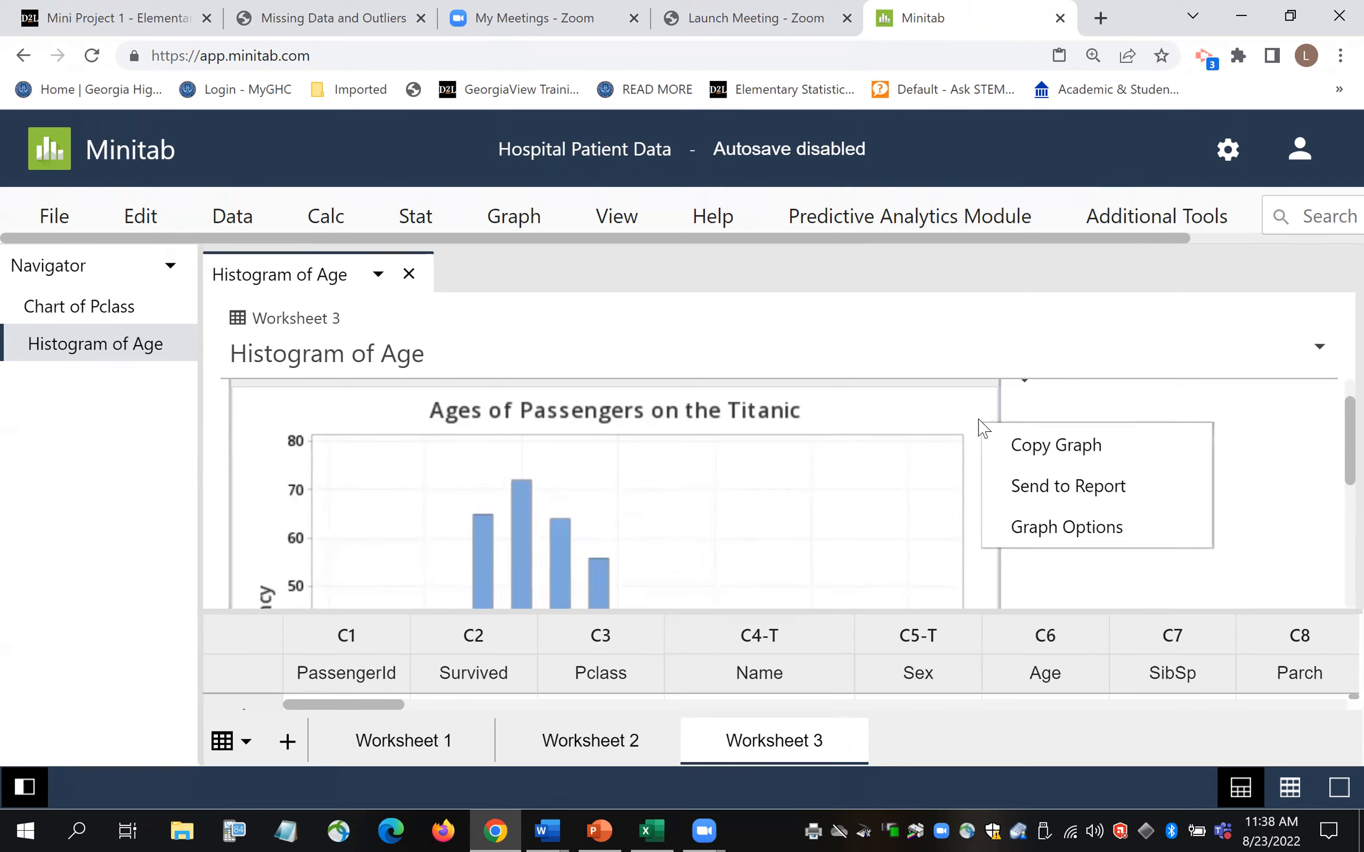
click(1031, 450)
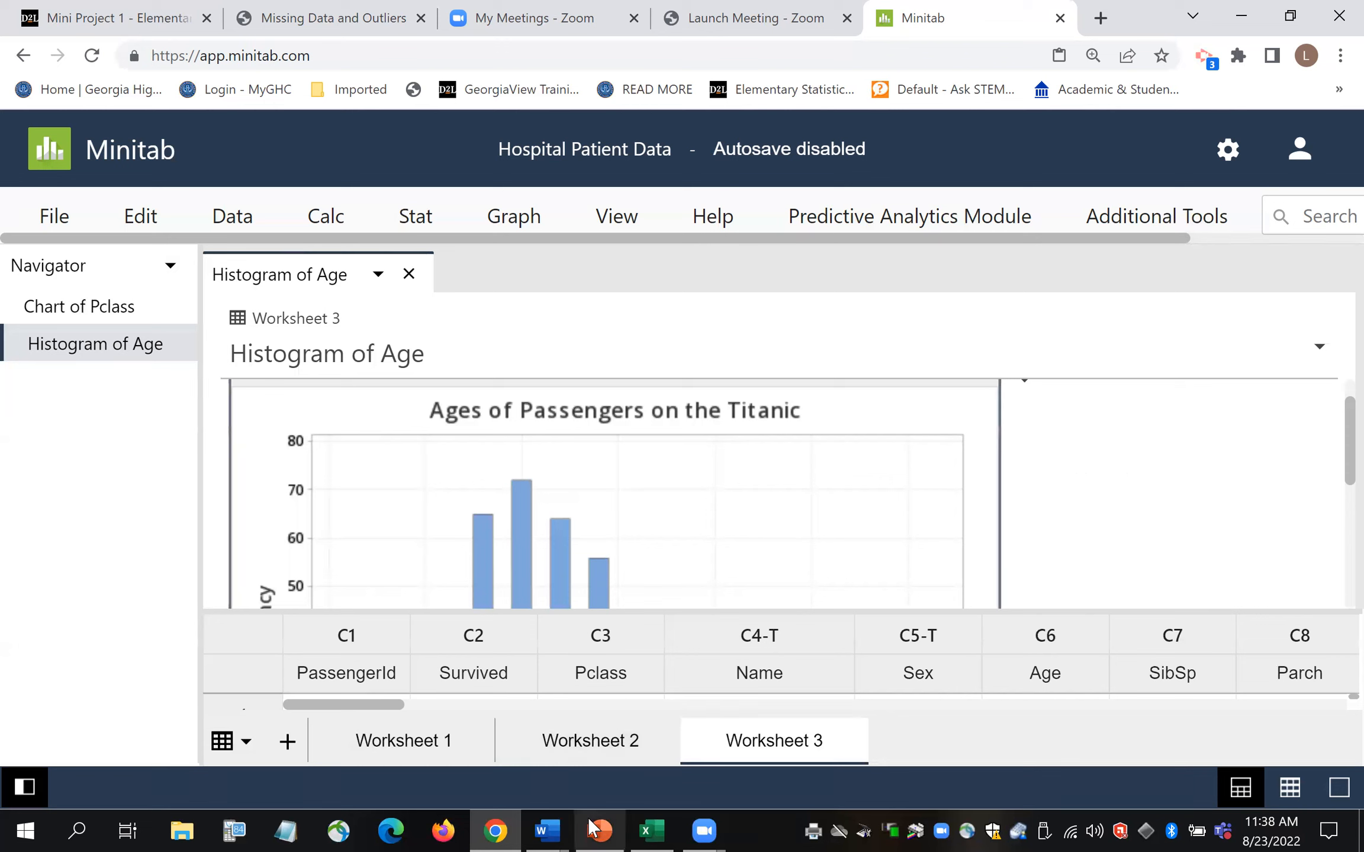
- Paste the histogram as a picture into Document1 below the handwritten notes
click(550, 829)
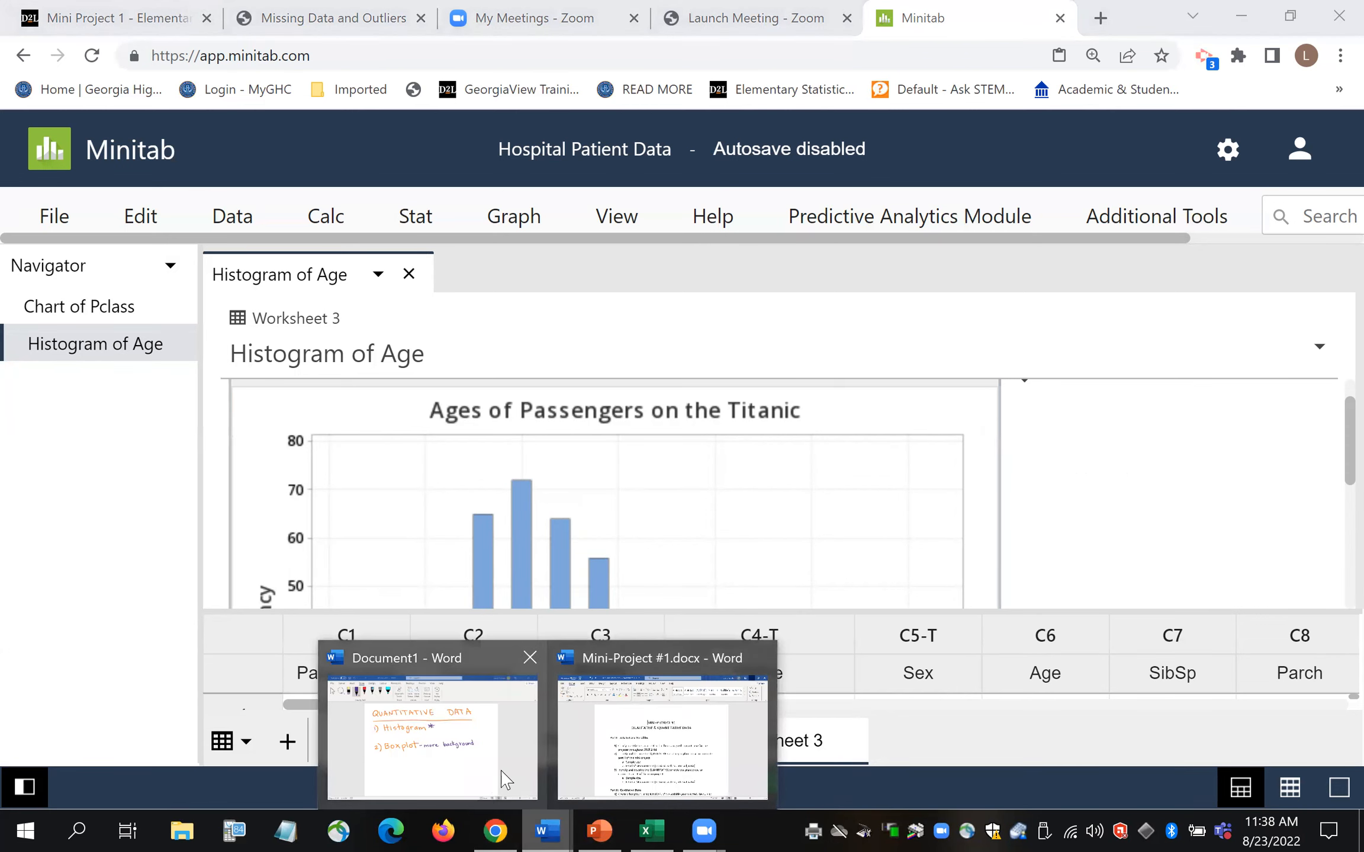
click(484, 785)
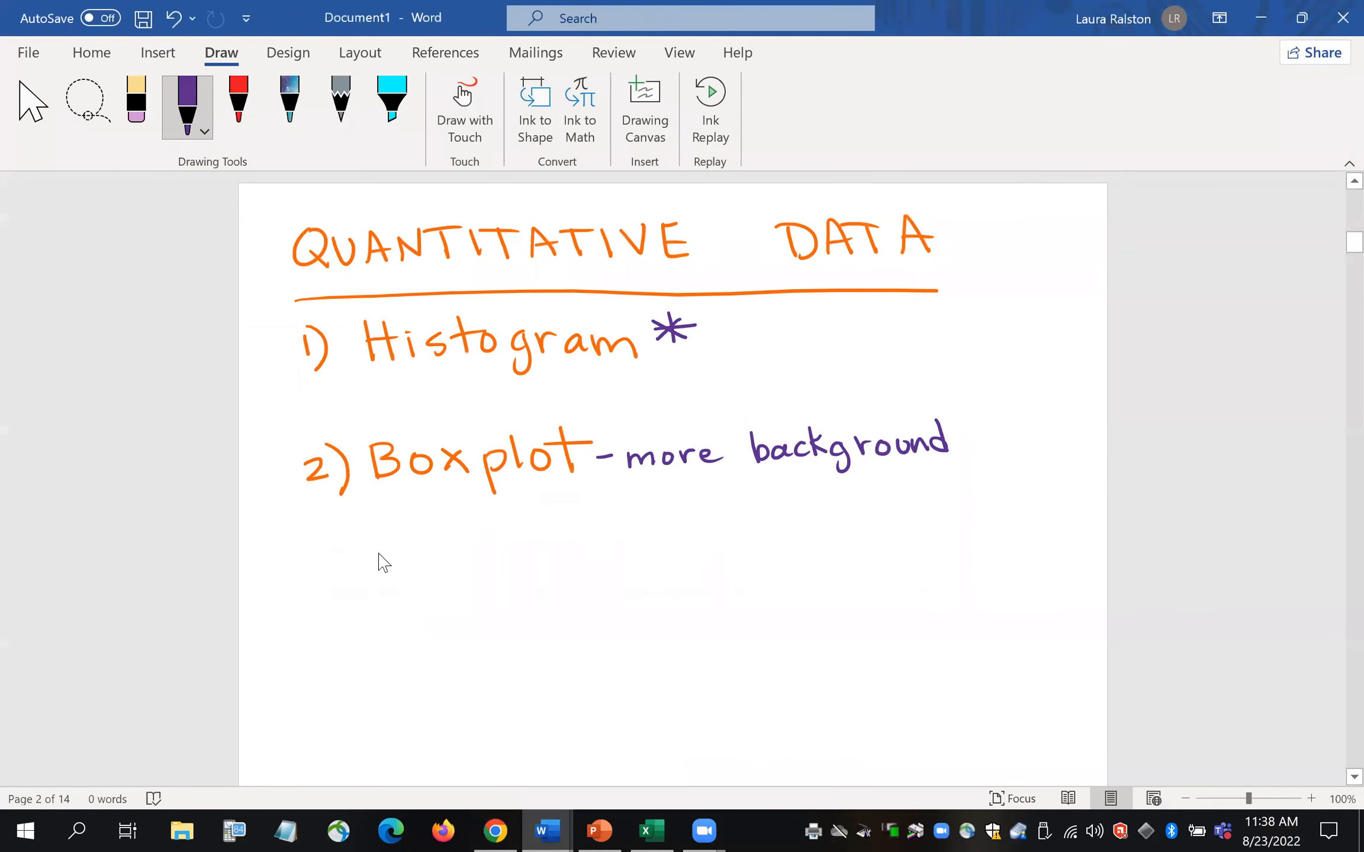
right_click(379, 555)
right_click(878, 516)
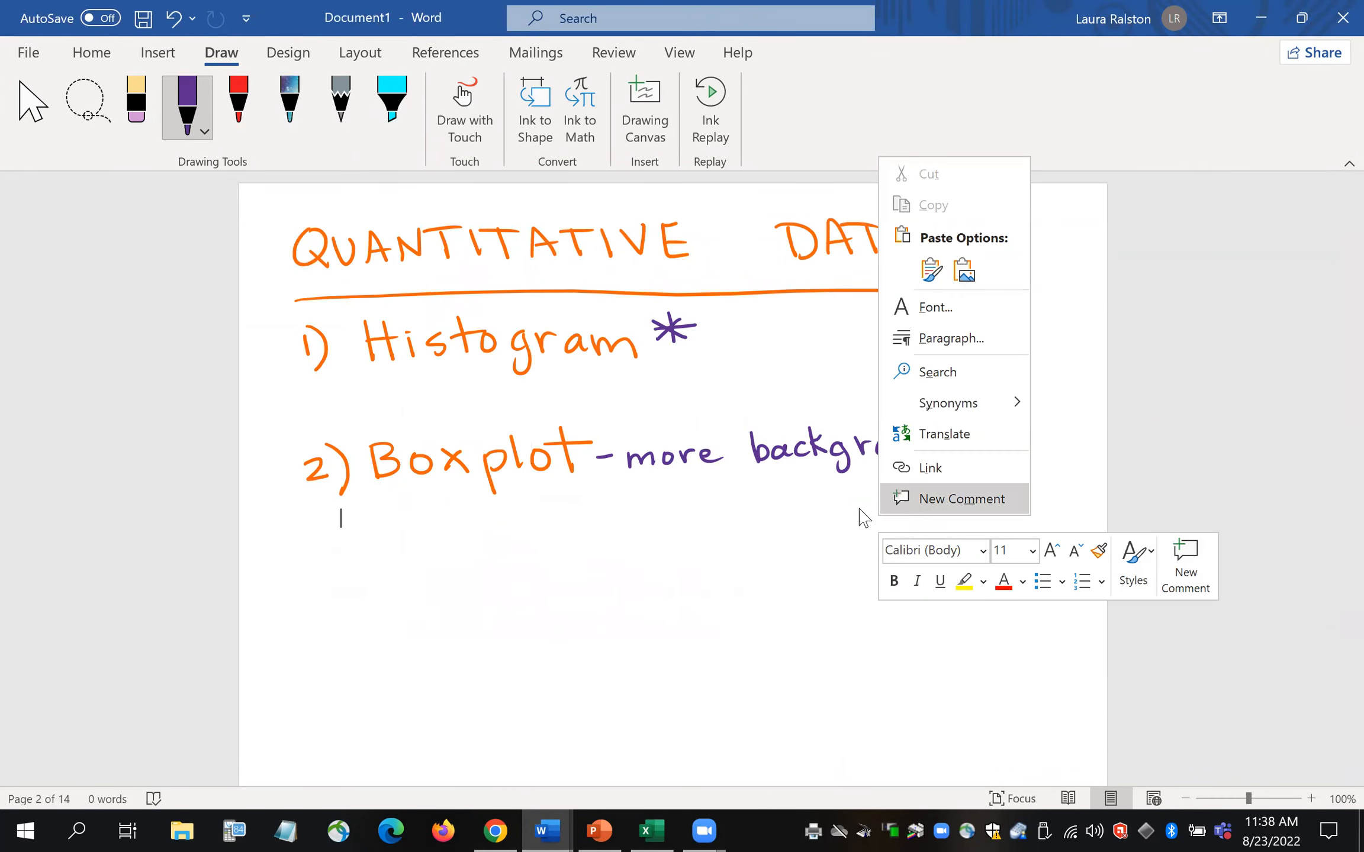
click(964, 271)
drag(1343, 240, 1330, 256)
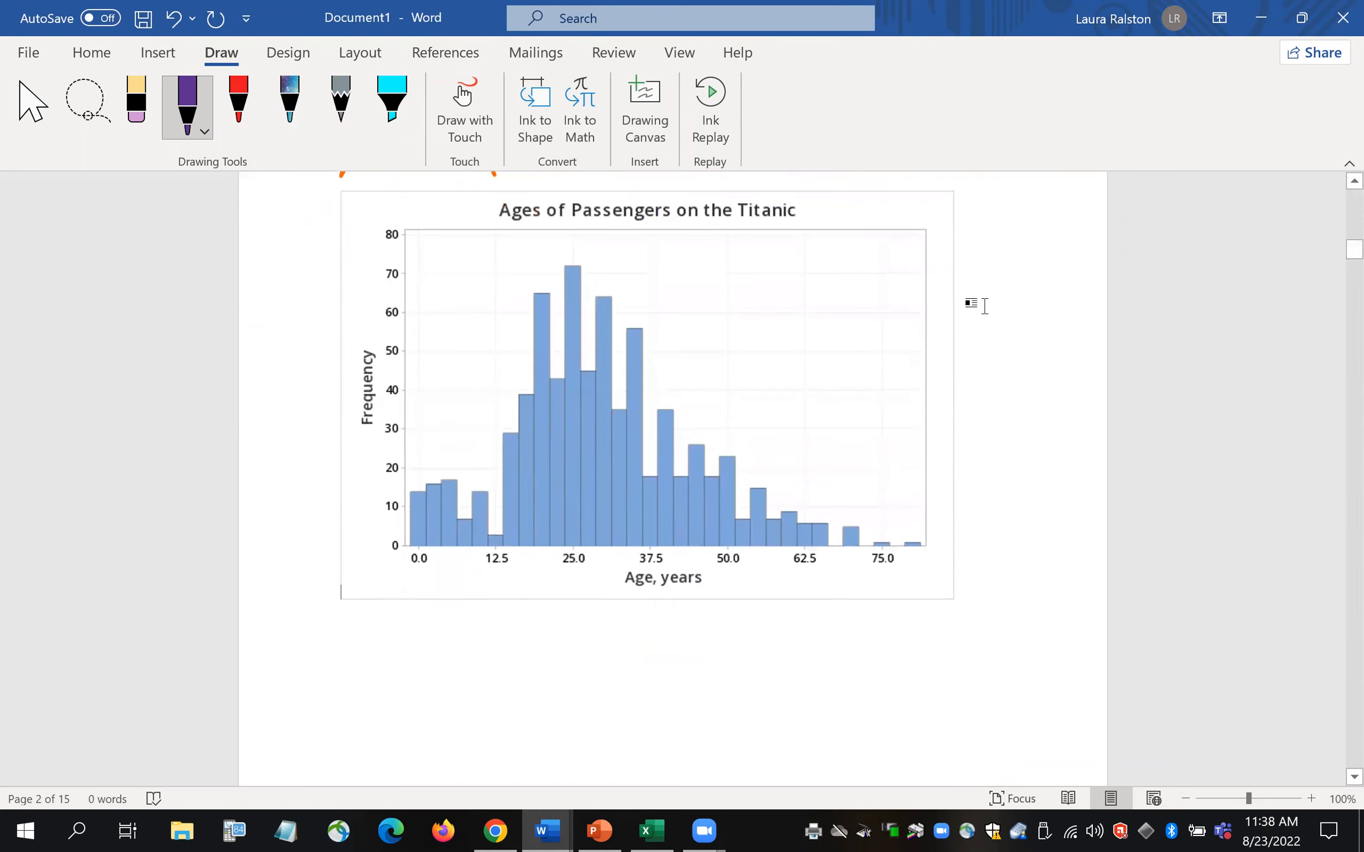
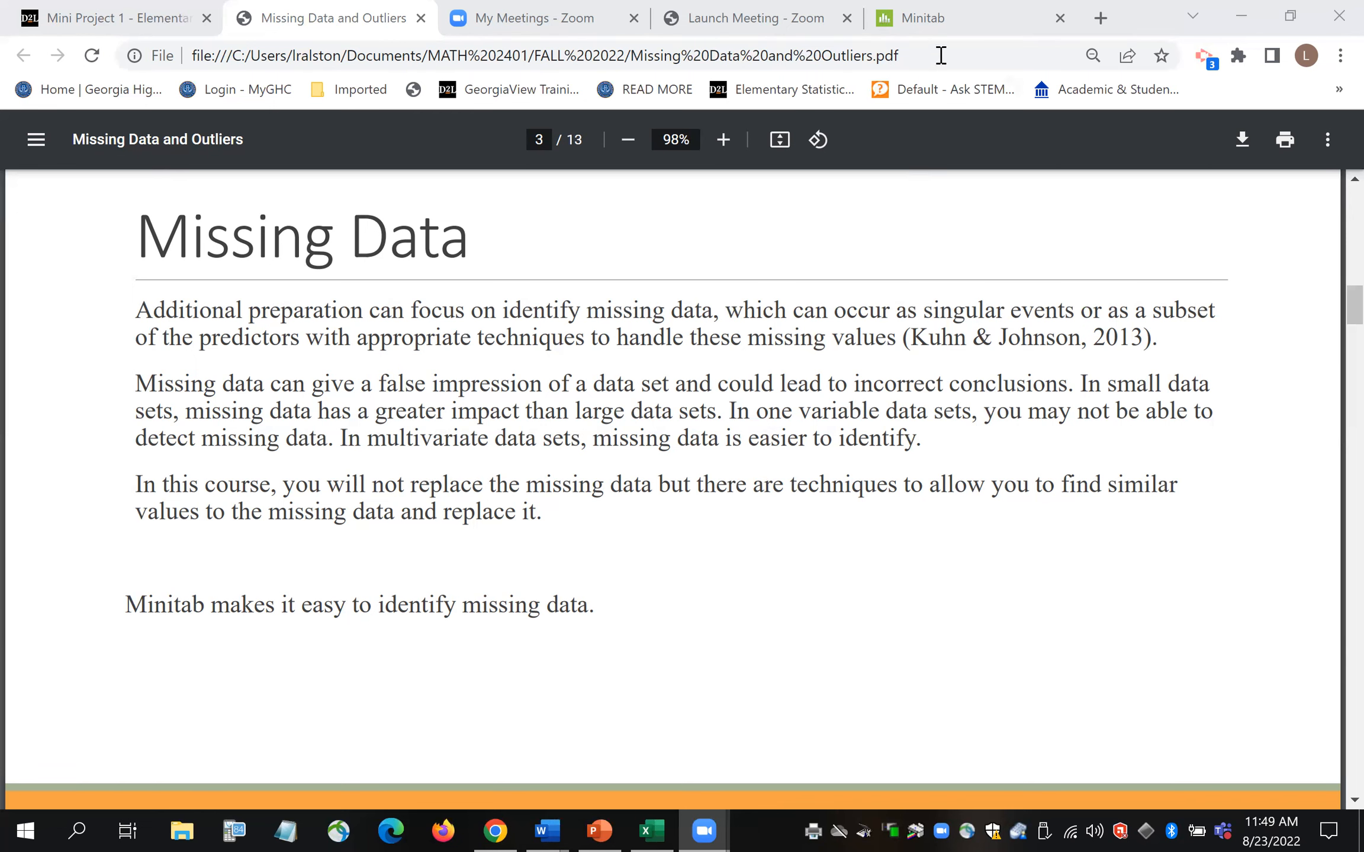
- Enlarge the Titanic worksheet to check row 6's missing Age, then restore the histogram pane
click(959, 25)
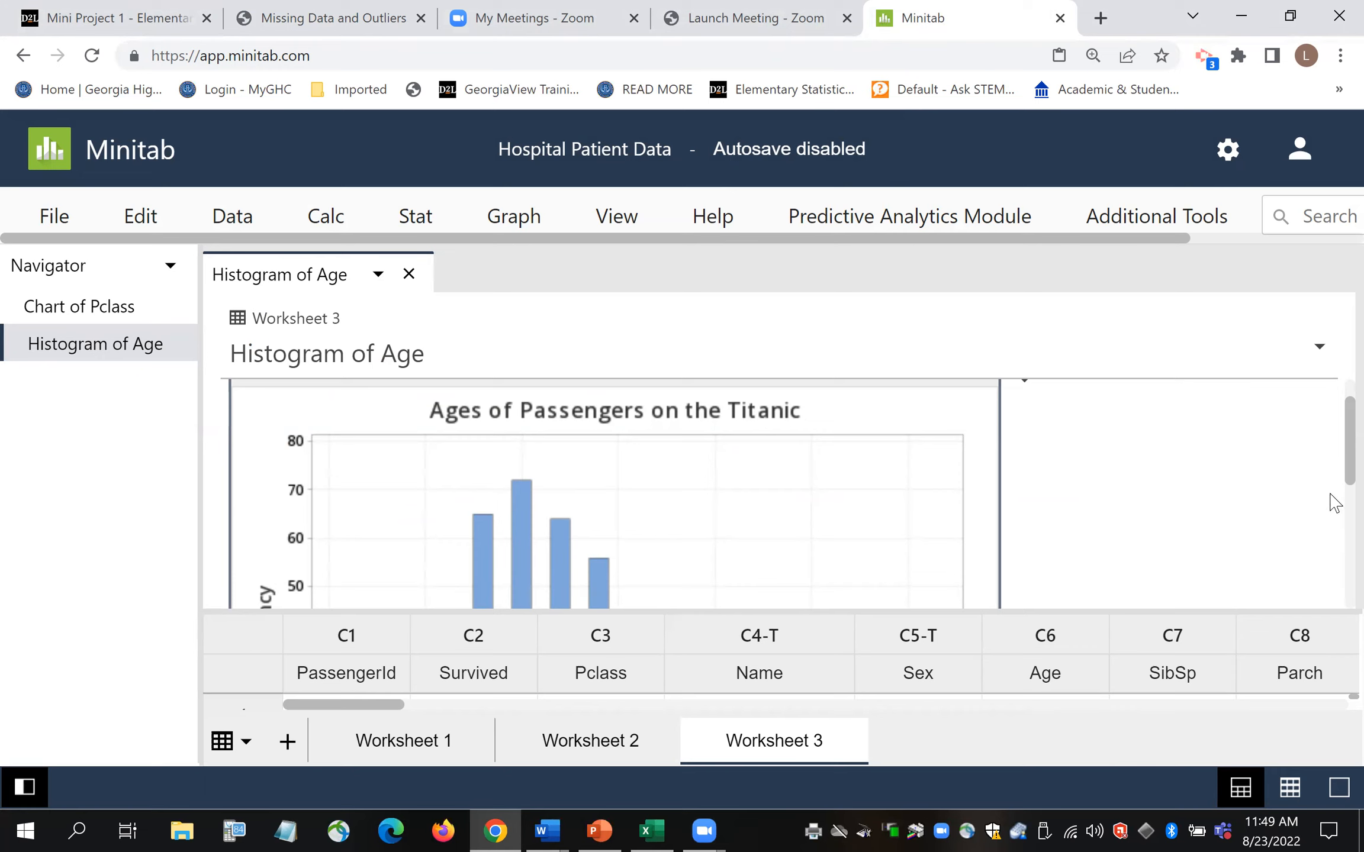
scroll(1332, 467, down, 1)
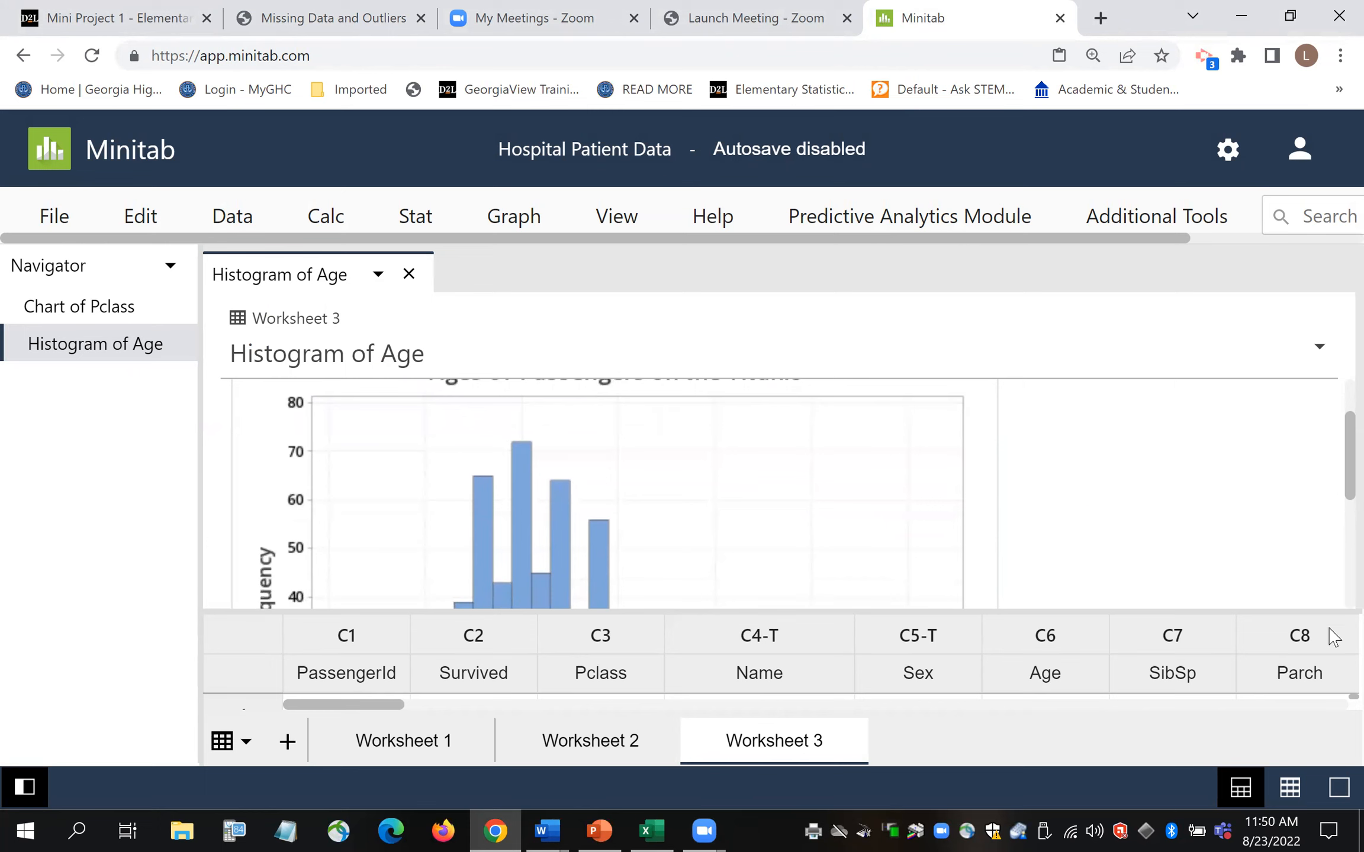
drag(1065, 613, 1105, 424)
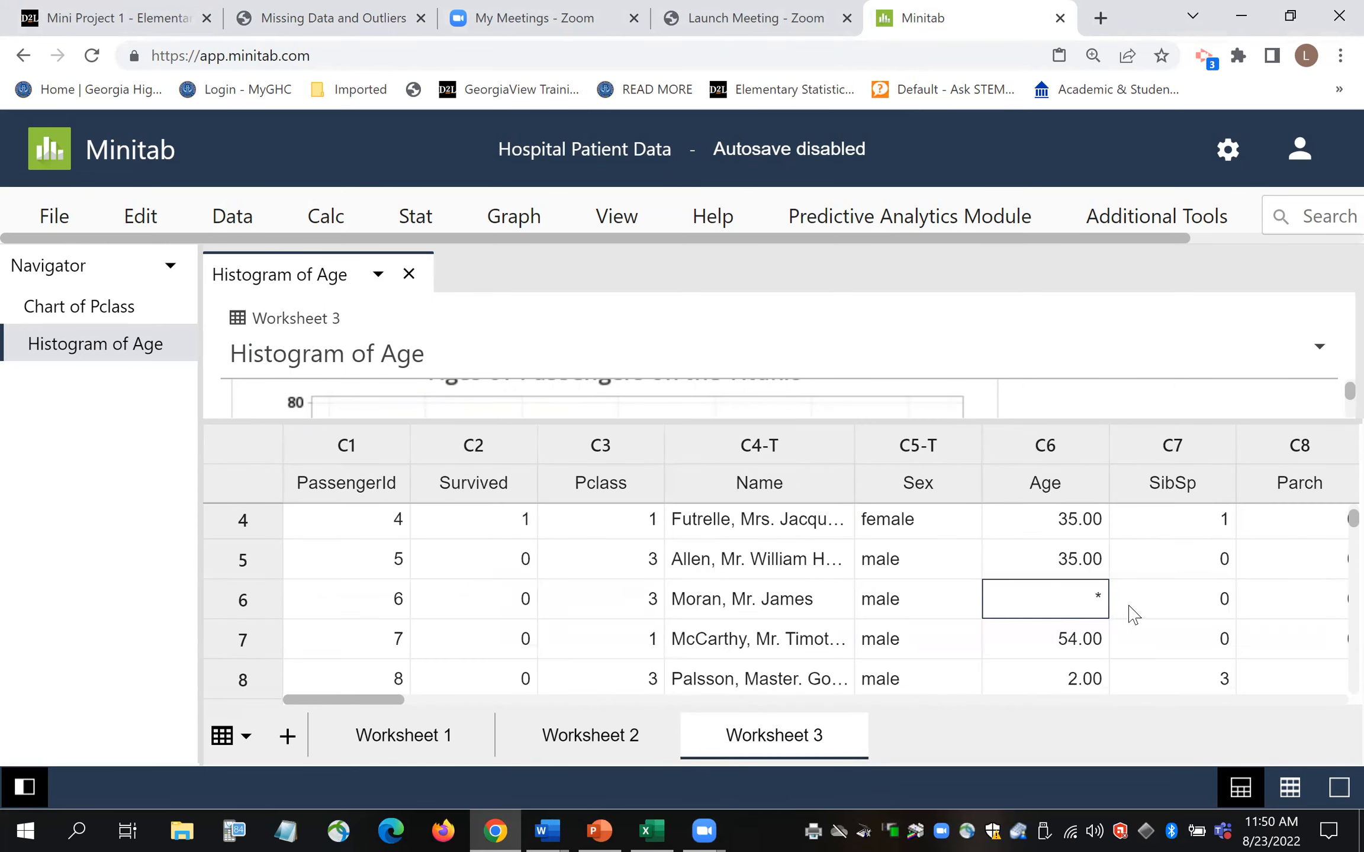
mouse_move(1047, 607)
click(676, 440)
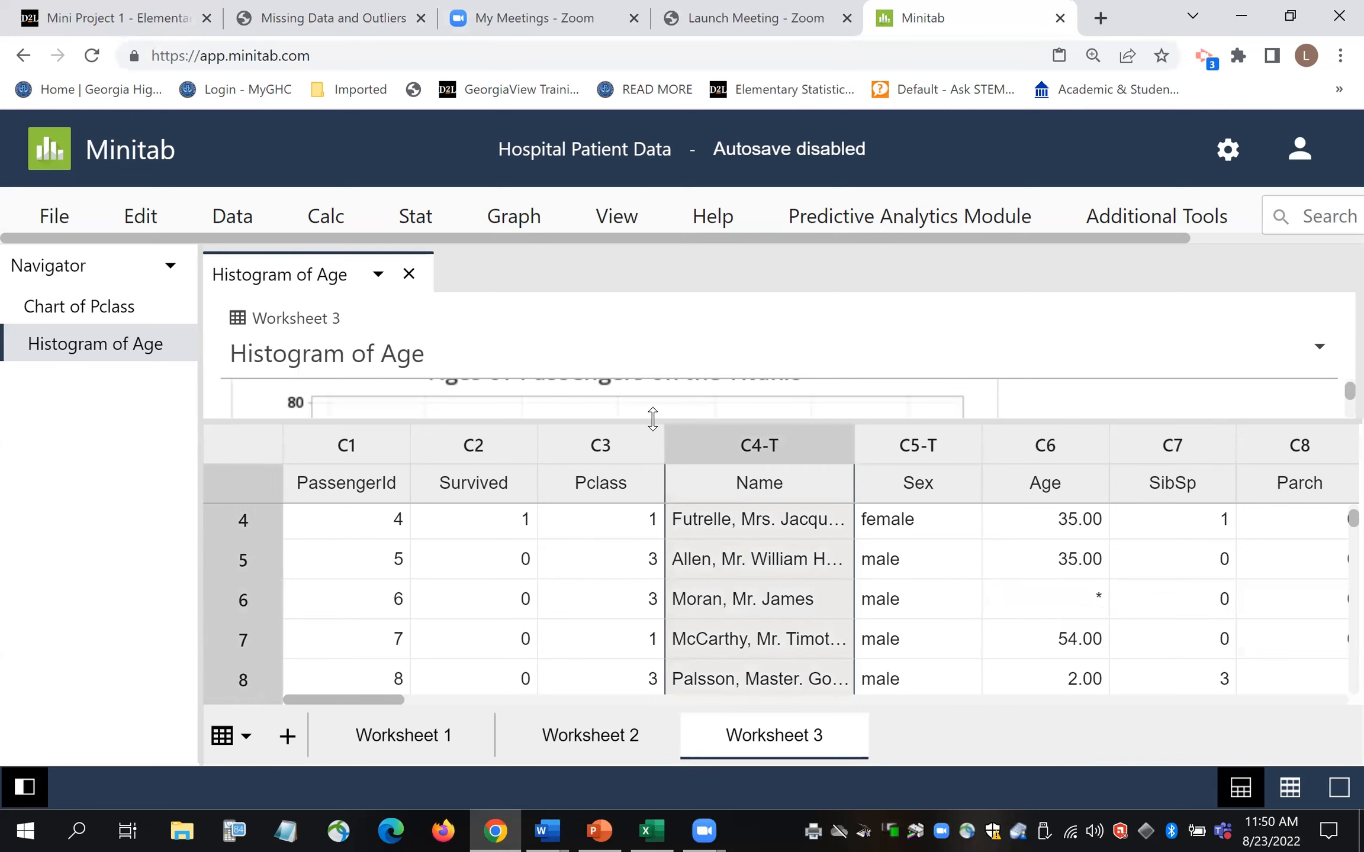
drag(652, 421, 648, 573)
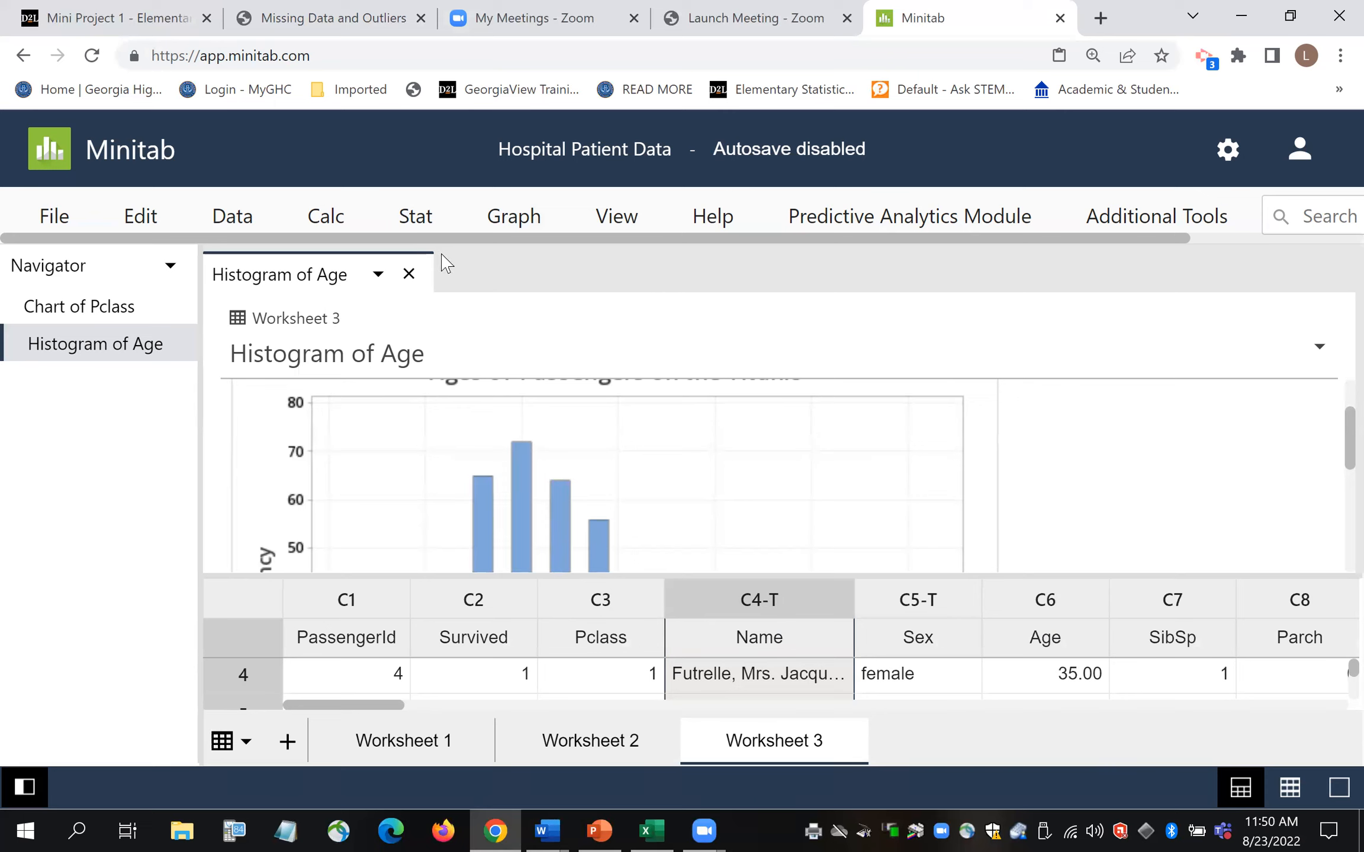
- Start Display Descriptive Statistics with C6 Age as the variable
click(424, 227)
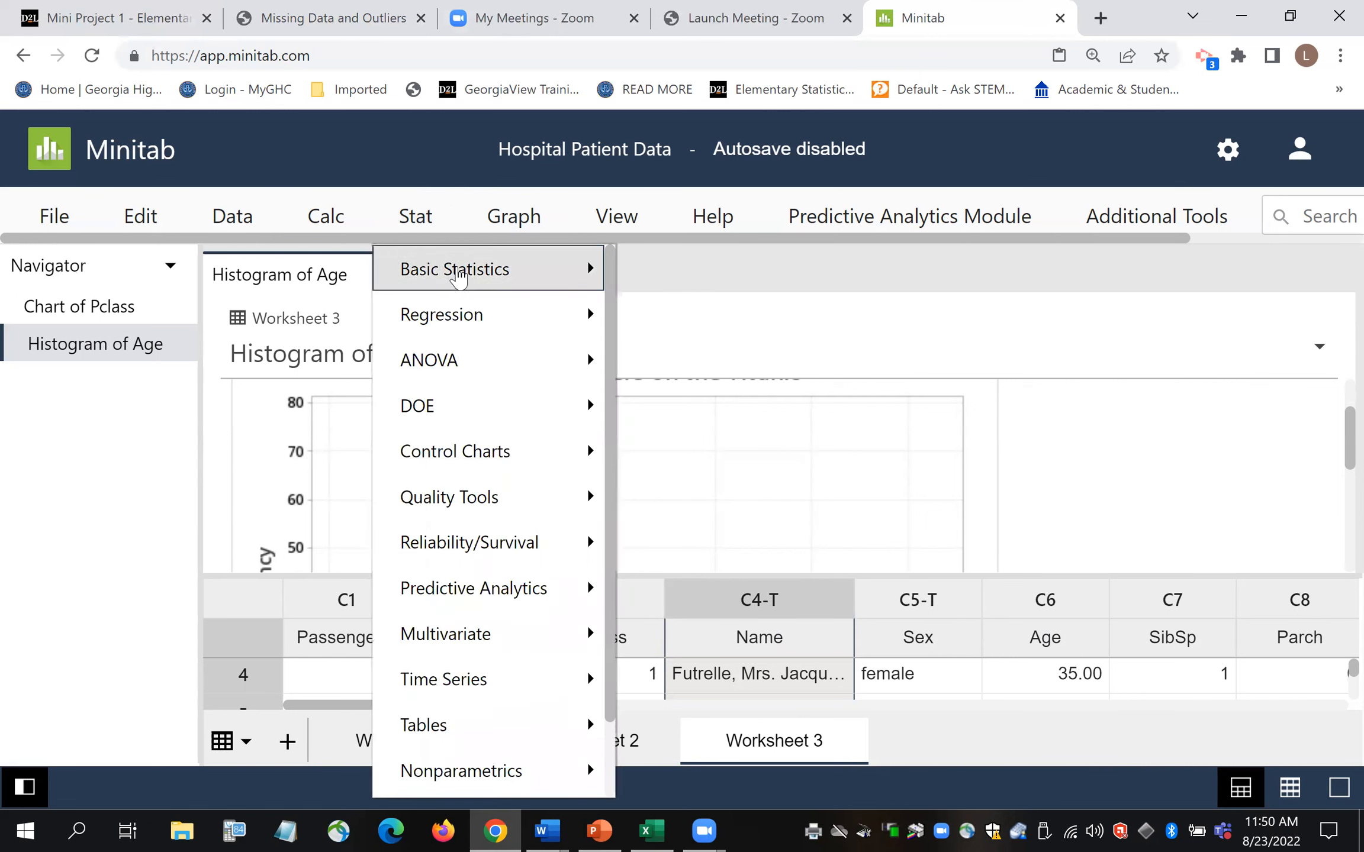
click(460, 274)
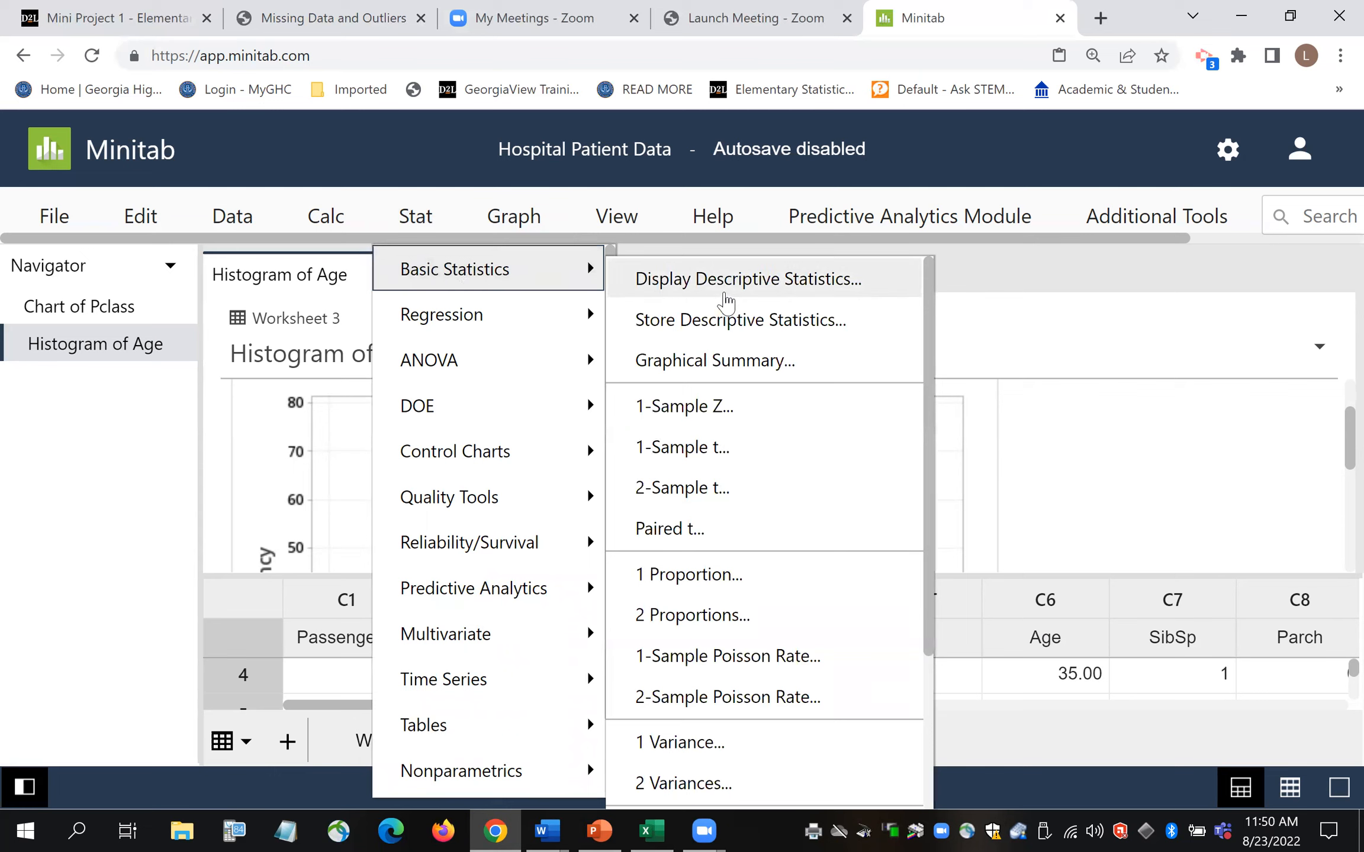
click(727, 299)
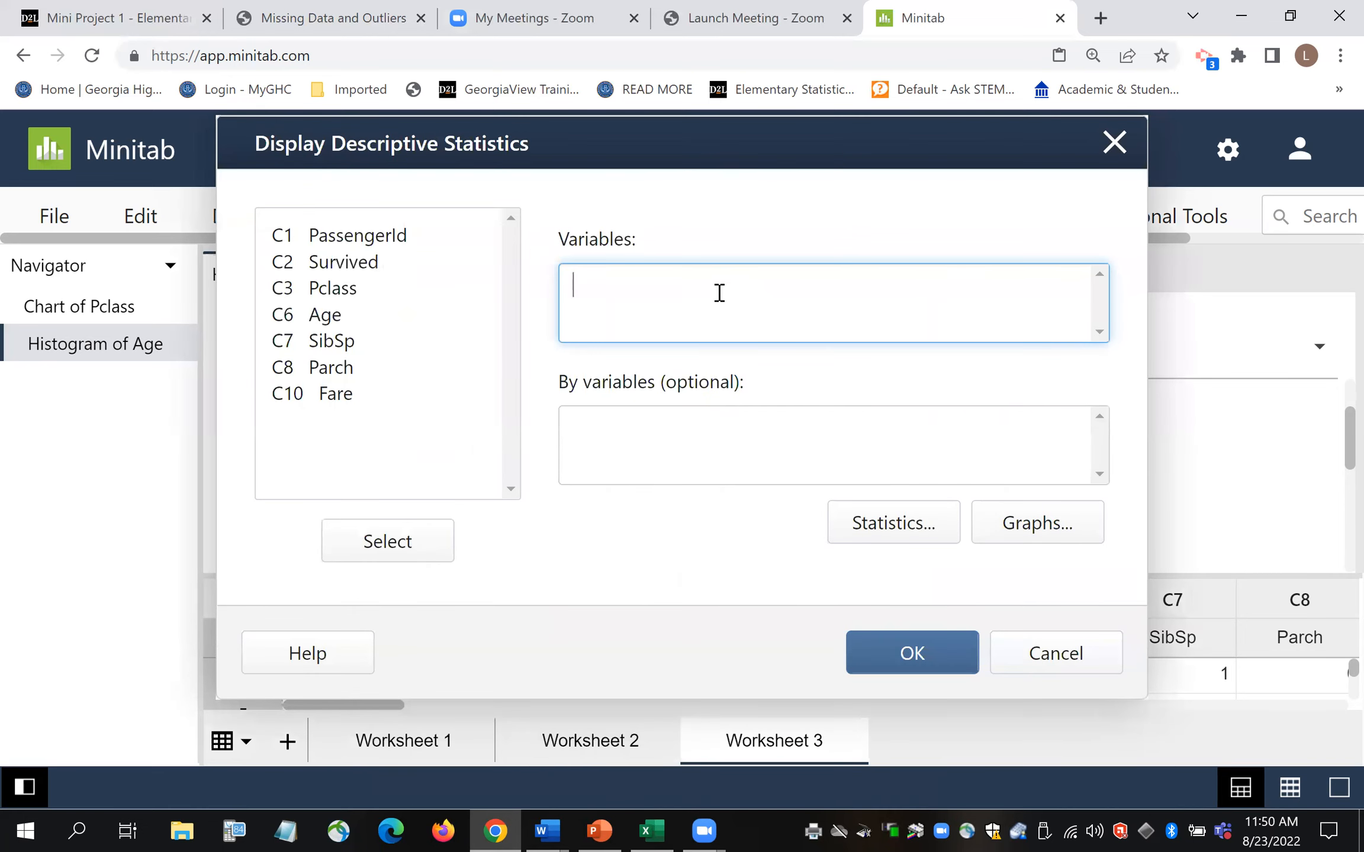
double_click(327, 320)
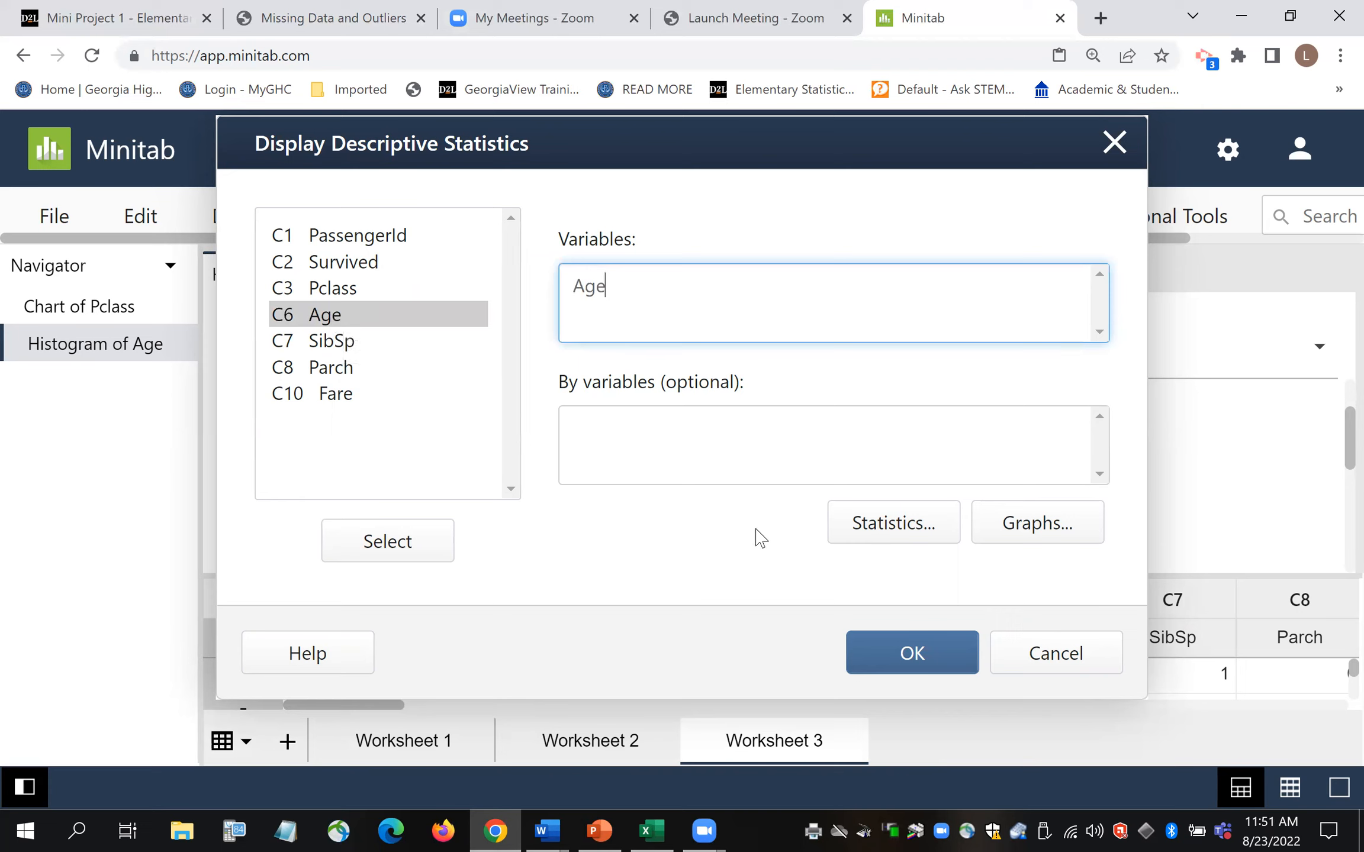
- Report only N nonmissing, N missing and N total, then run the Age summary
click(891, 525)
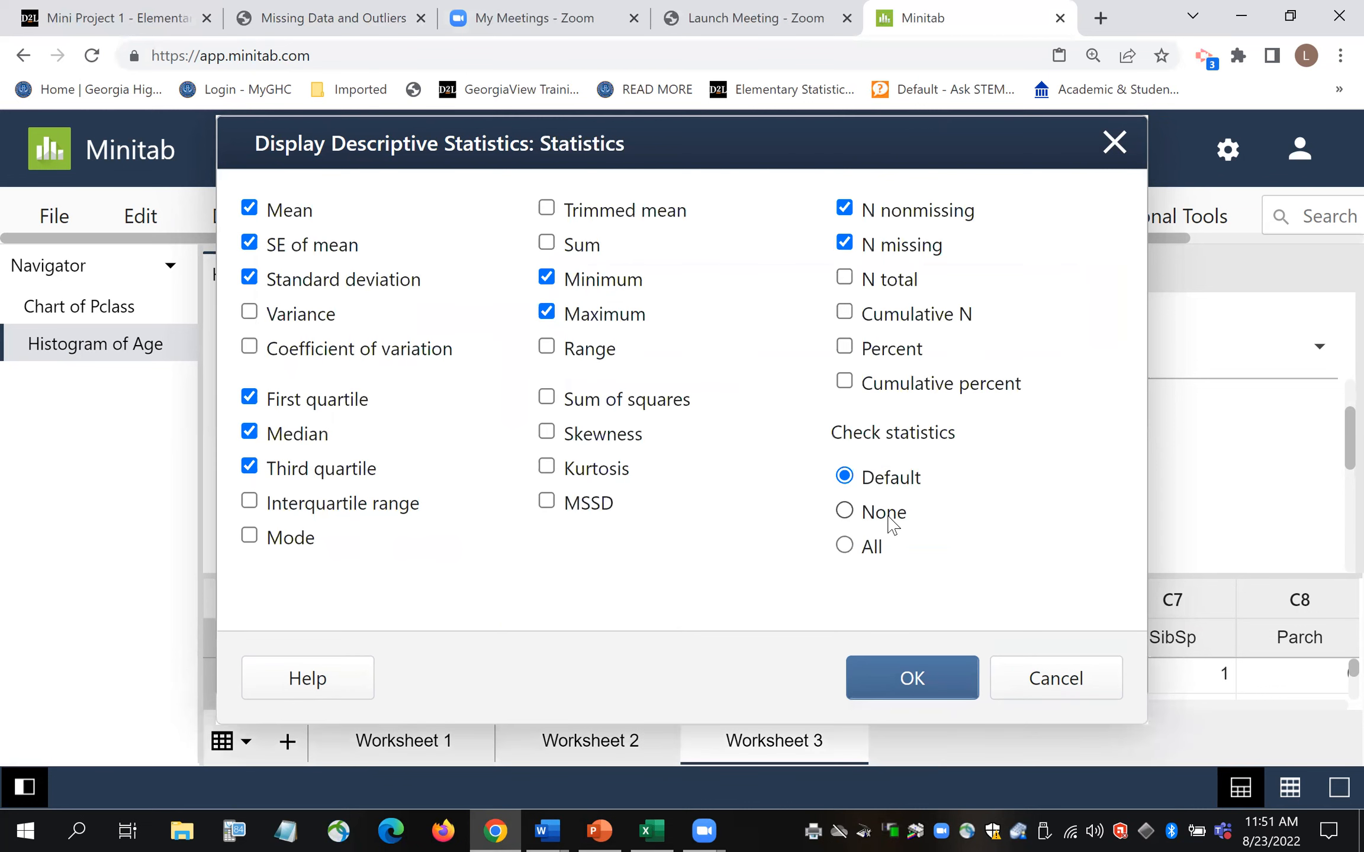
click(251, 212)
click(250, 244)
click(250, 278)
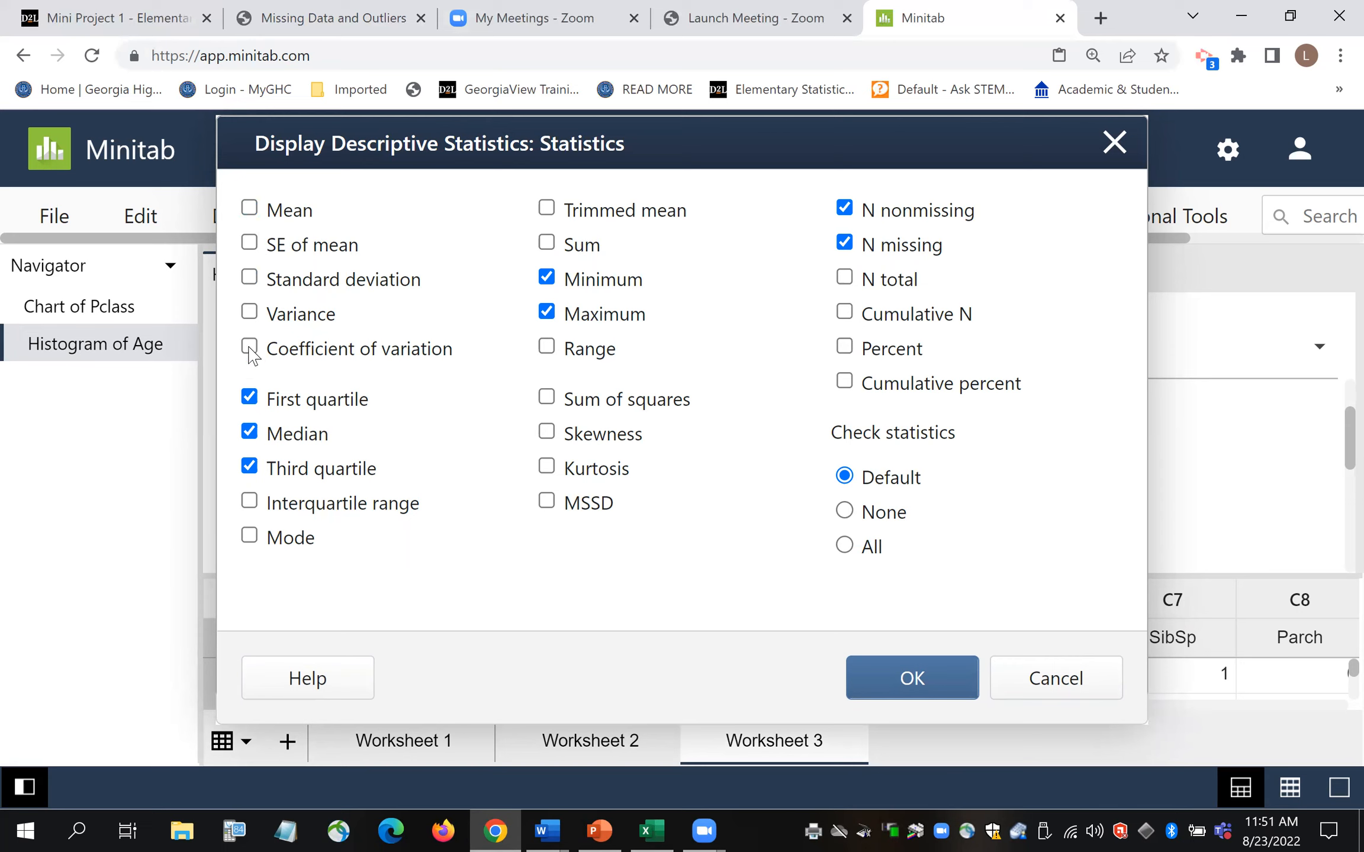
click(249, 398)
click(249, 433)
click(249, 467)
click(546, 313)
click(546, 278)
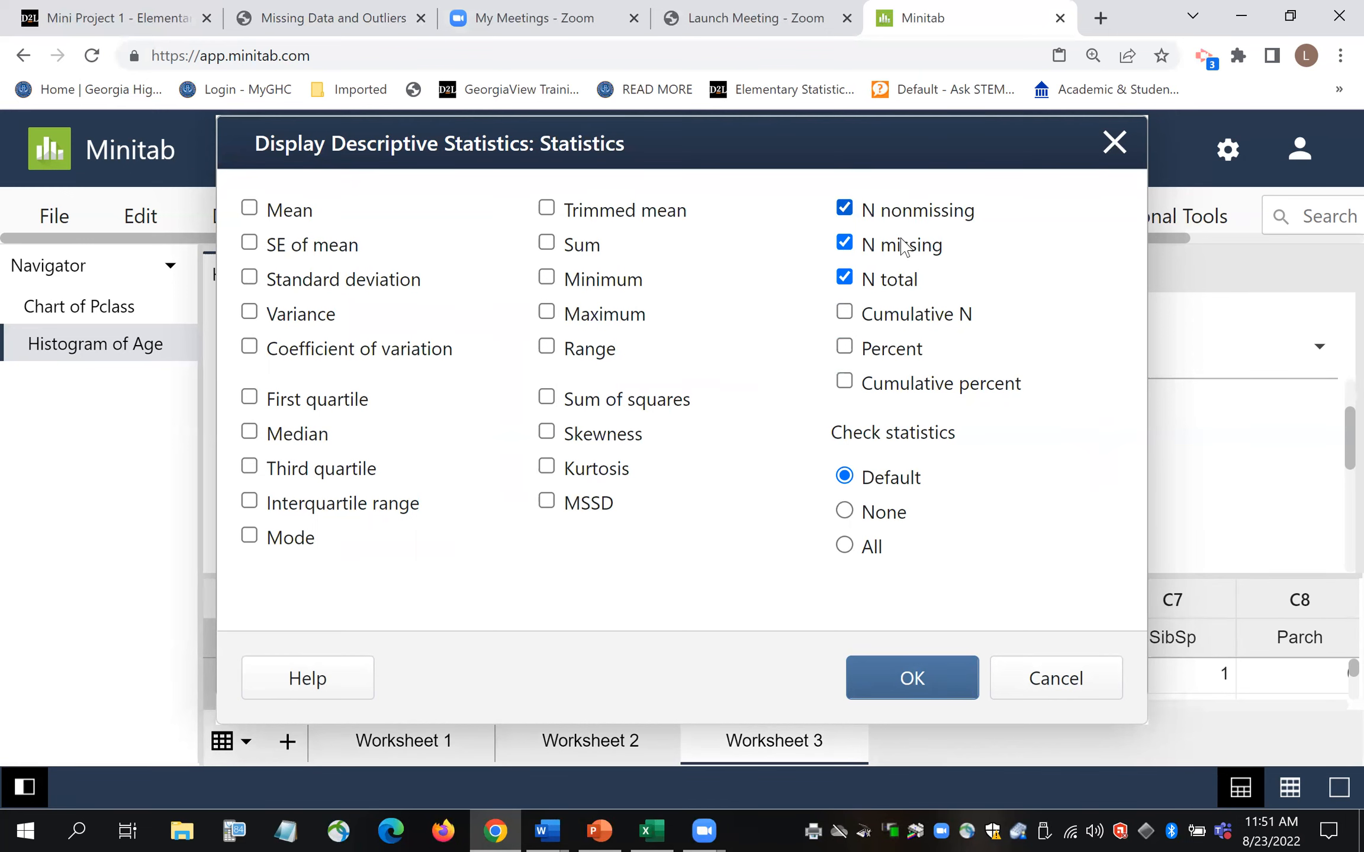
click(914, 687)
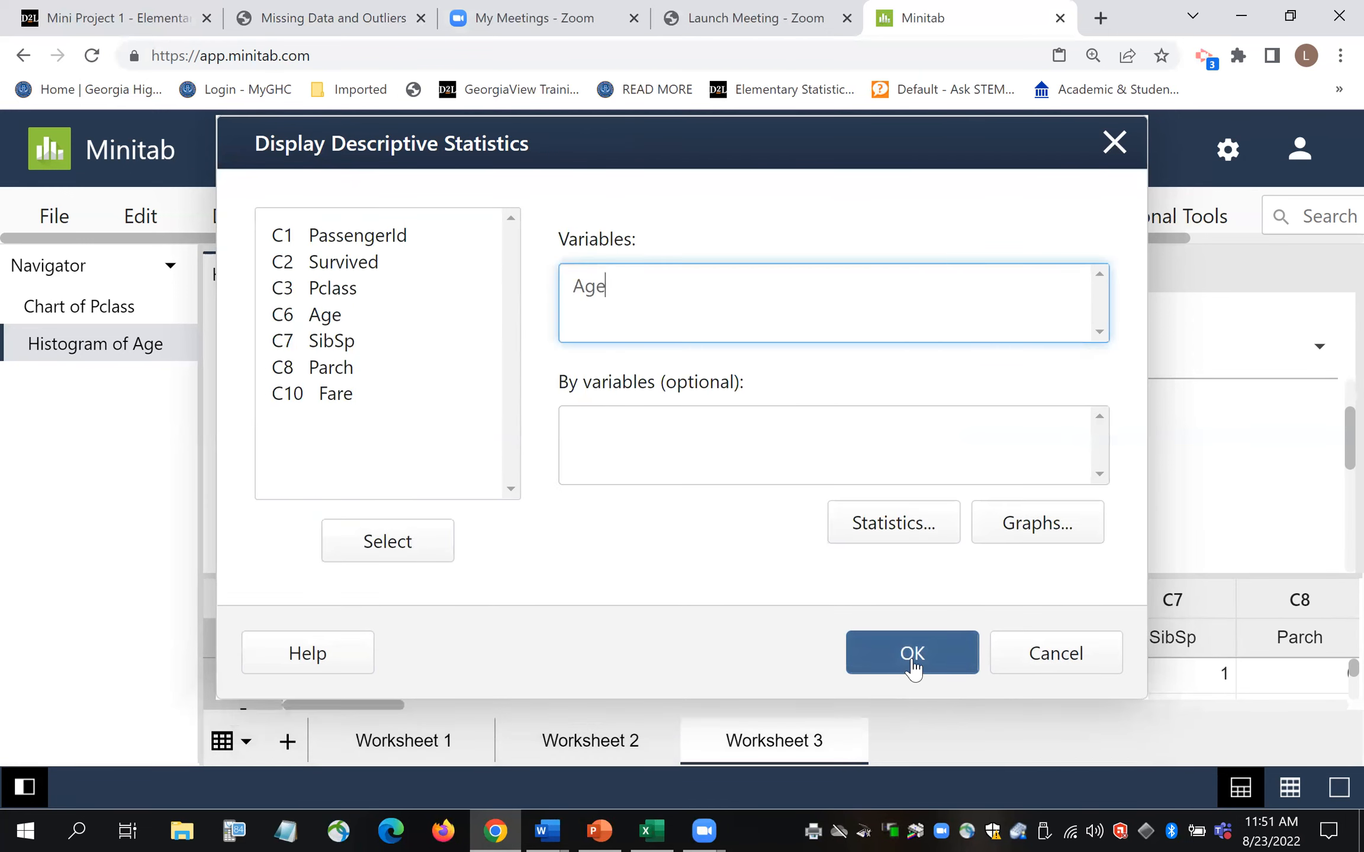
click(914, 664)
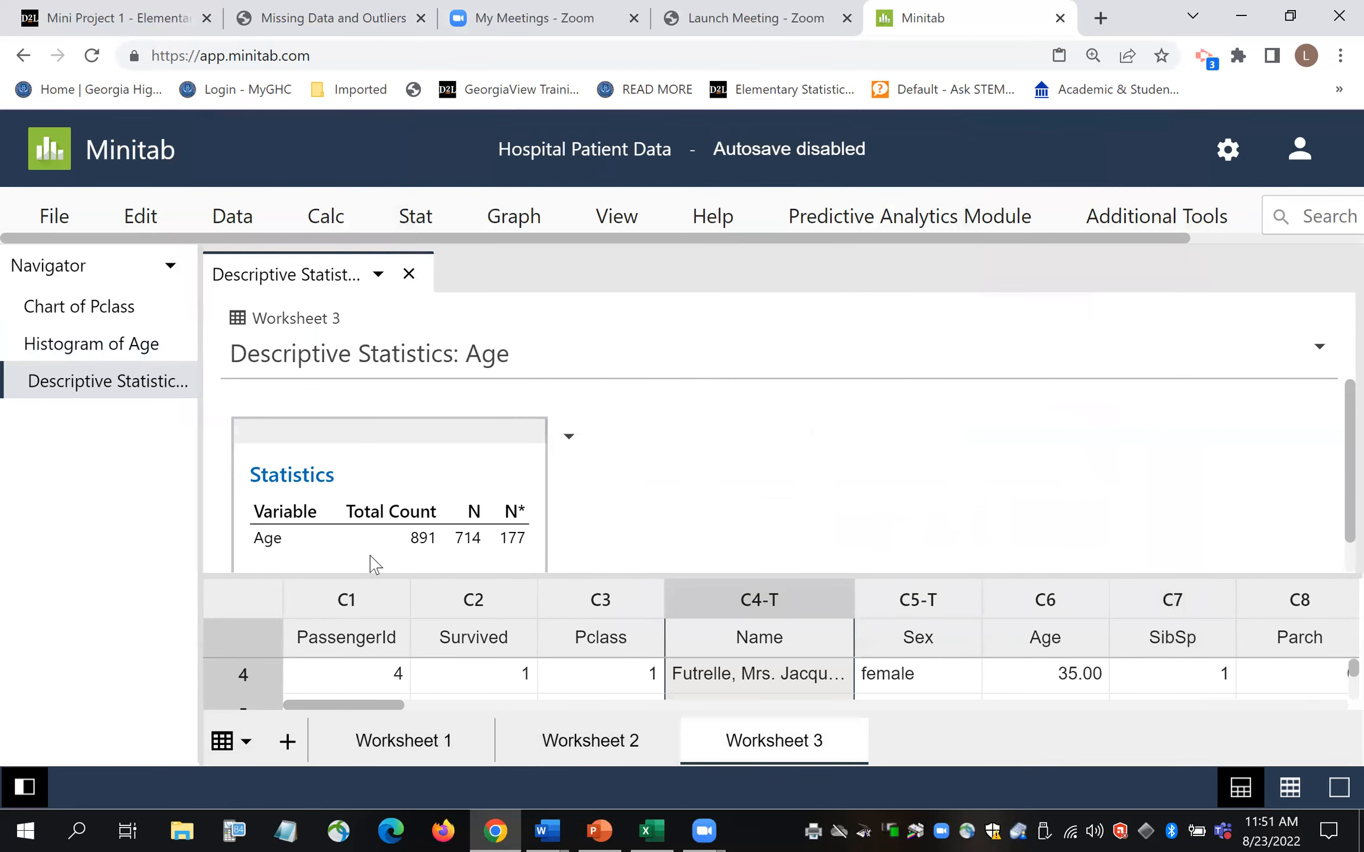
- Bring the Age table into view: total count 891, N 714, N* 177
drag(1347, 434, 1346, 472)
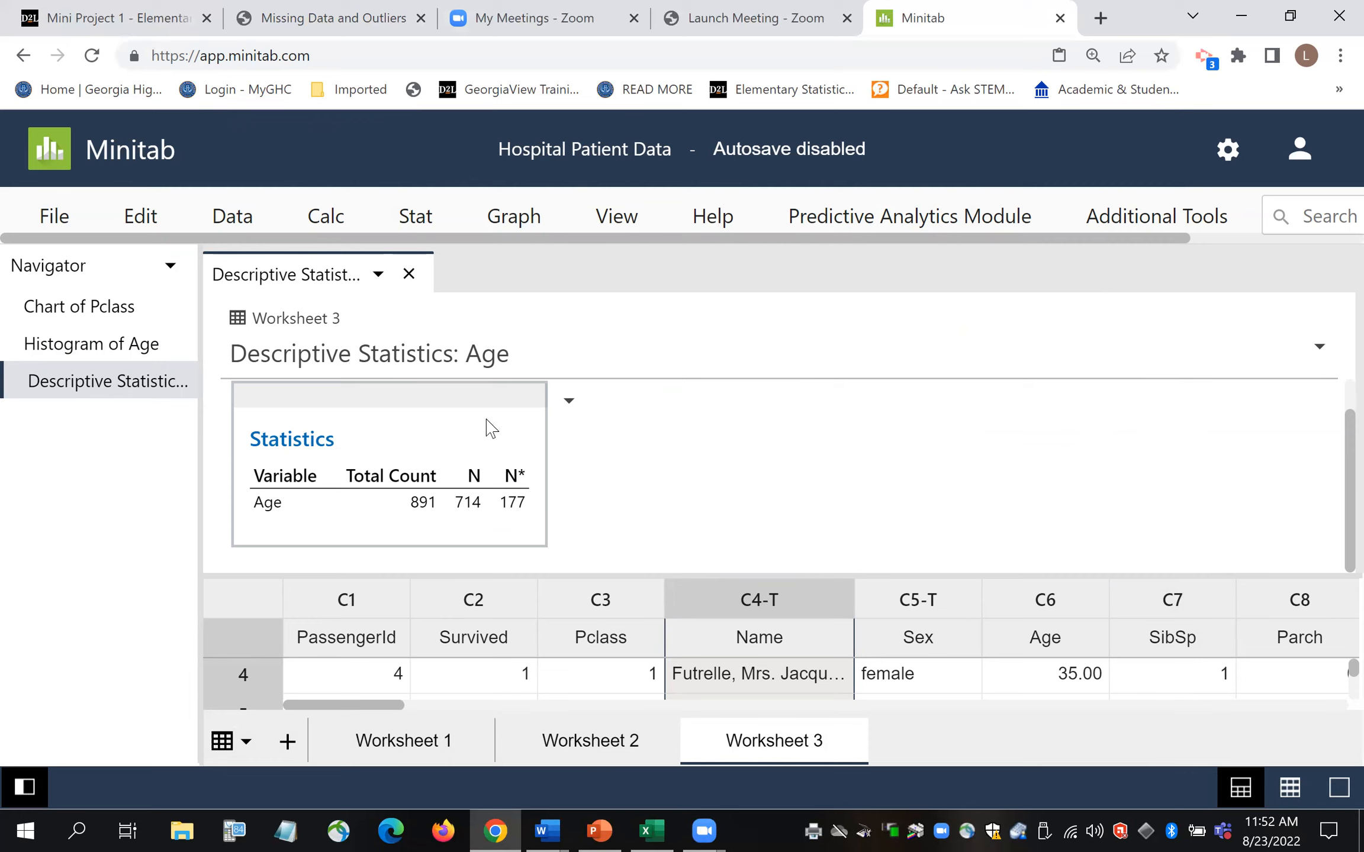
- Run the same count statistics for C10 Fare: total 891, N 891, N* 0
click(418, 217)
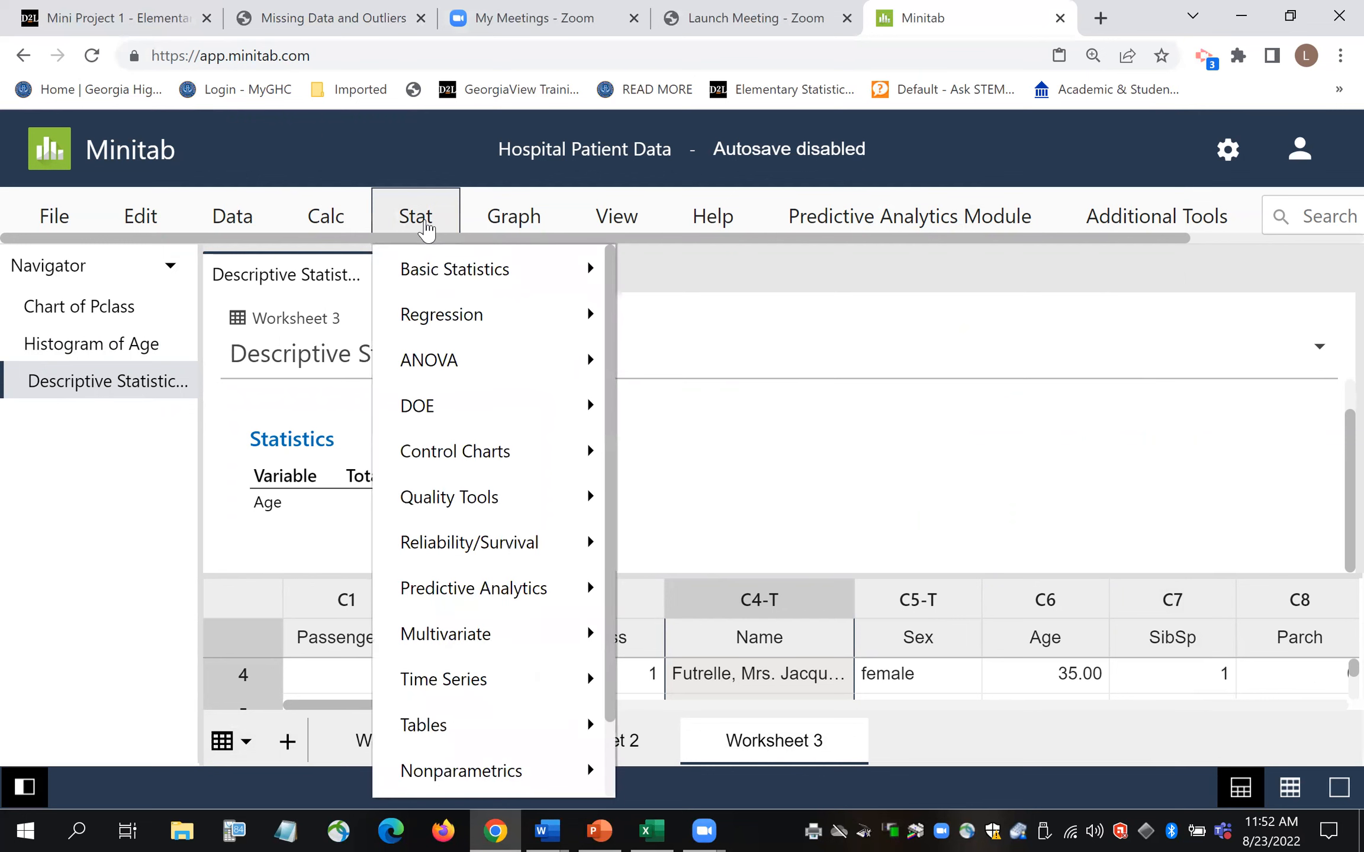
mouse_move(463, 275)
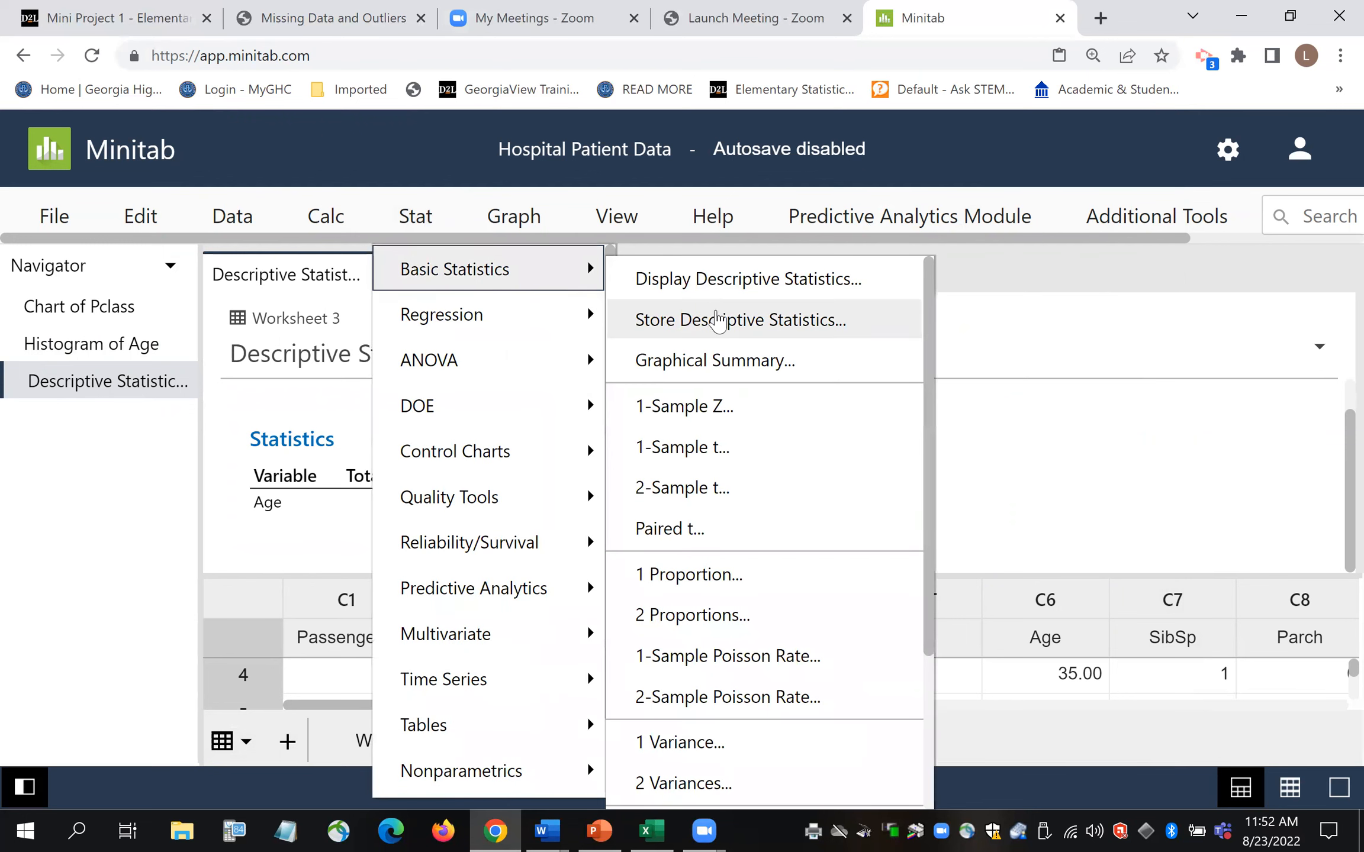
click(710, 279)
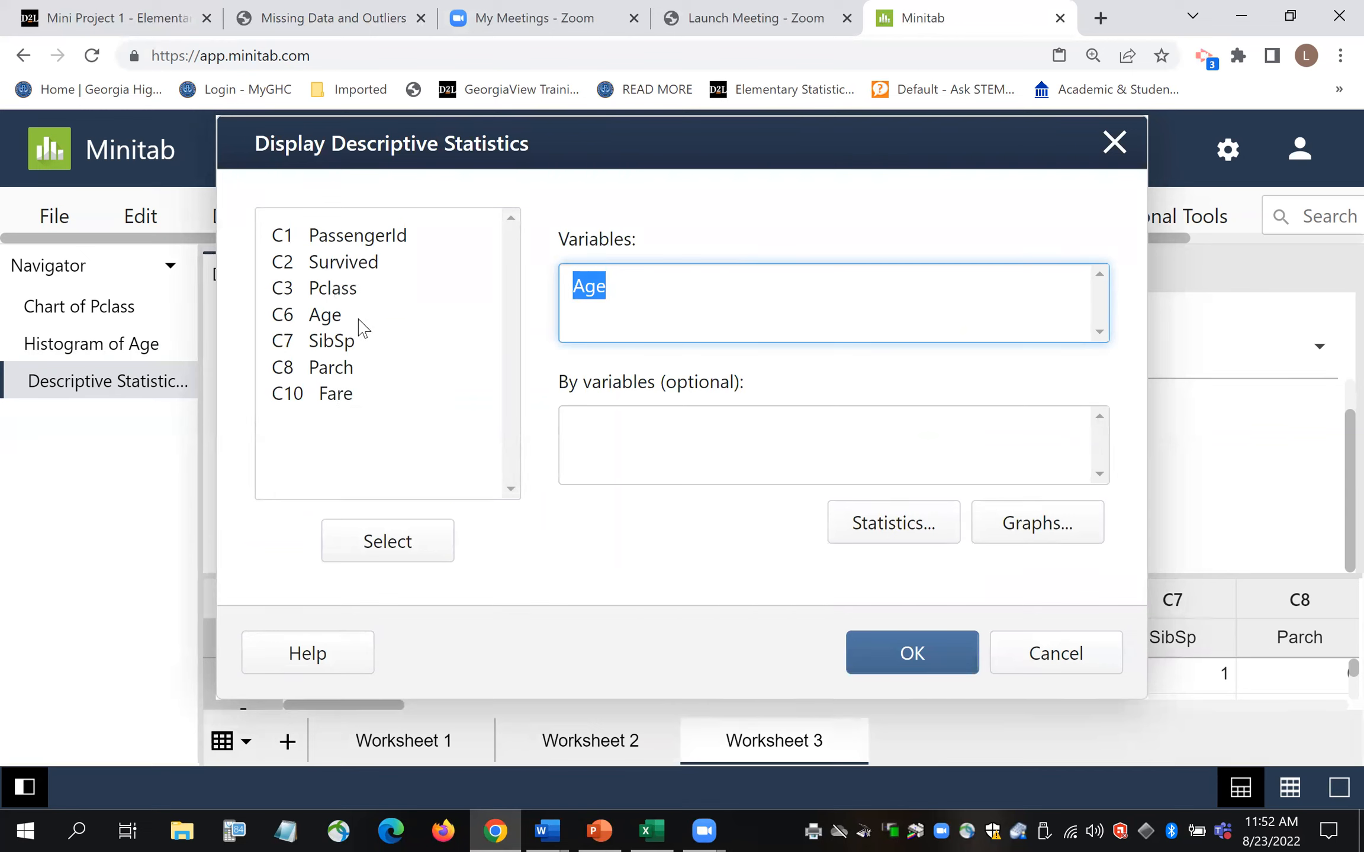
click(334, 398)
double_click(335, 398)
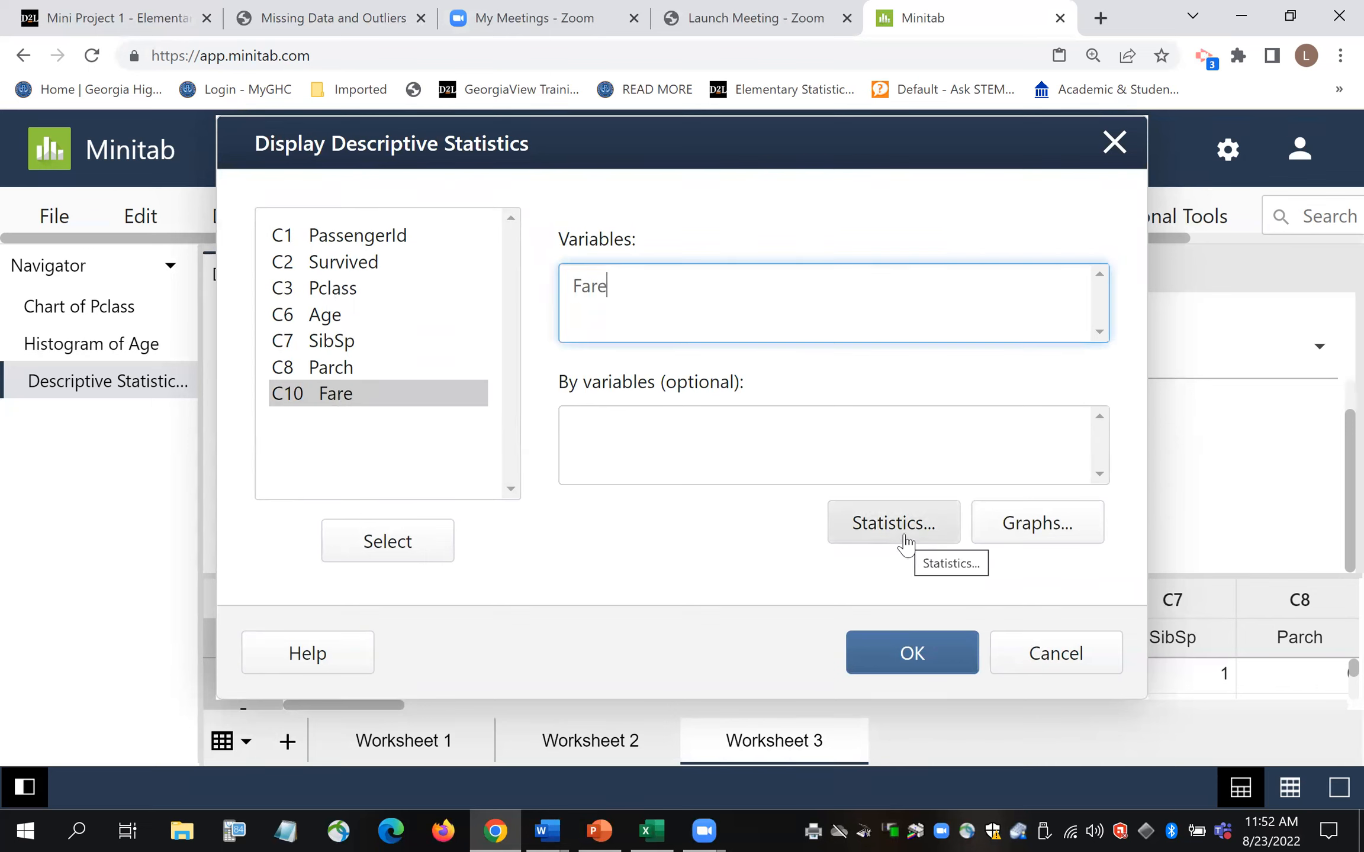
click(884, 538)
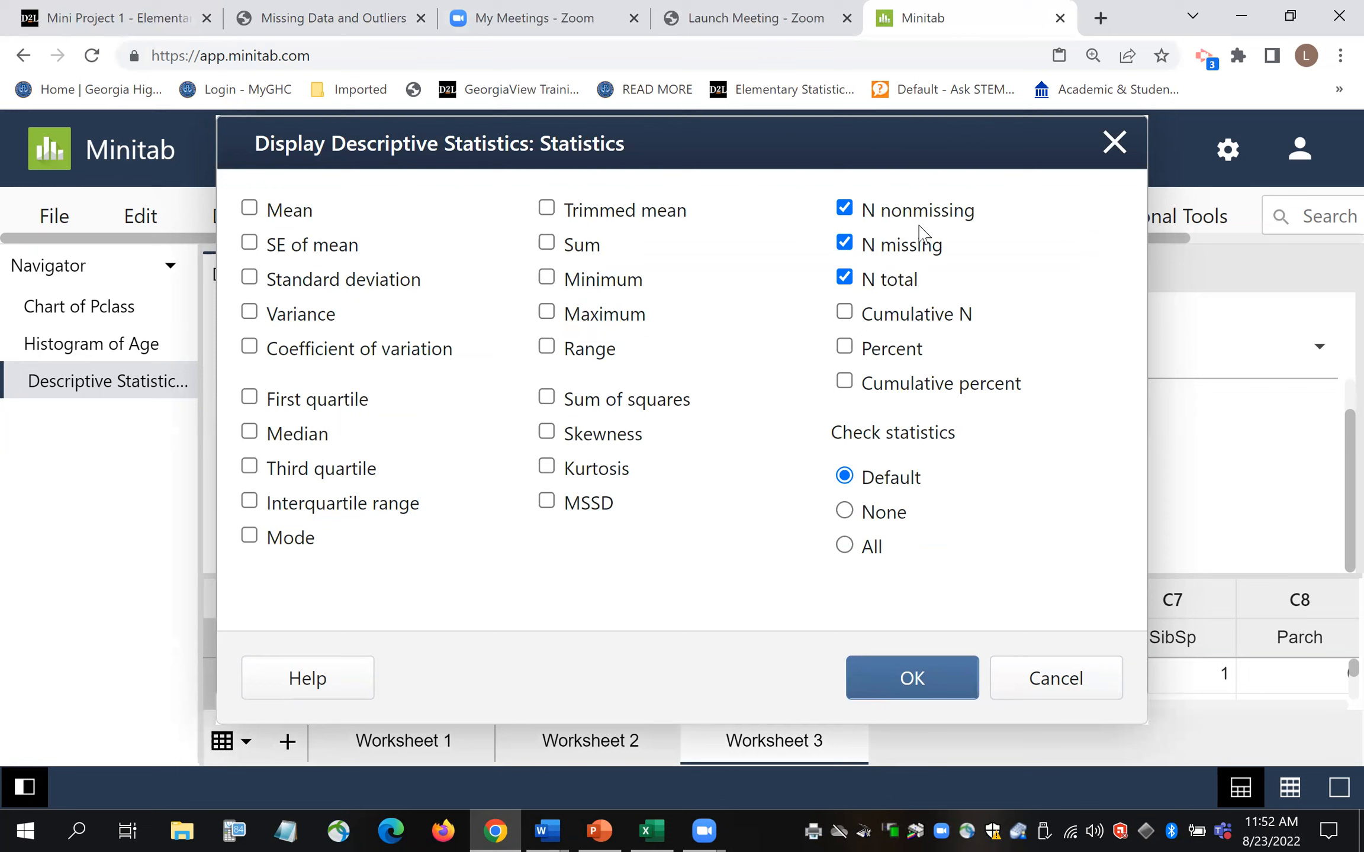
click(925, 688)
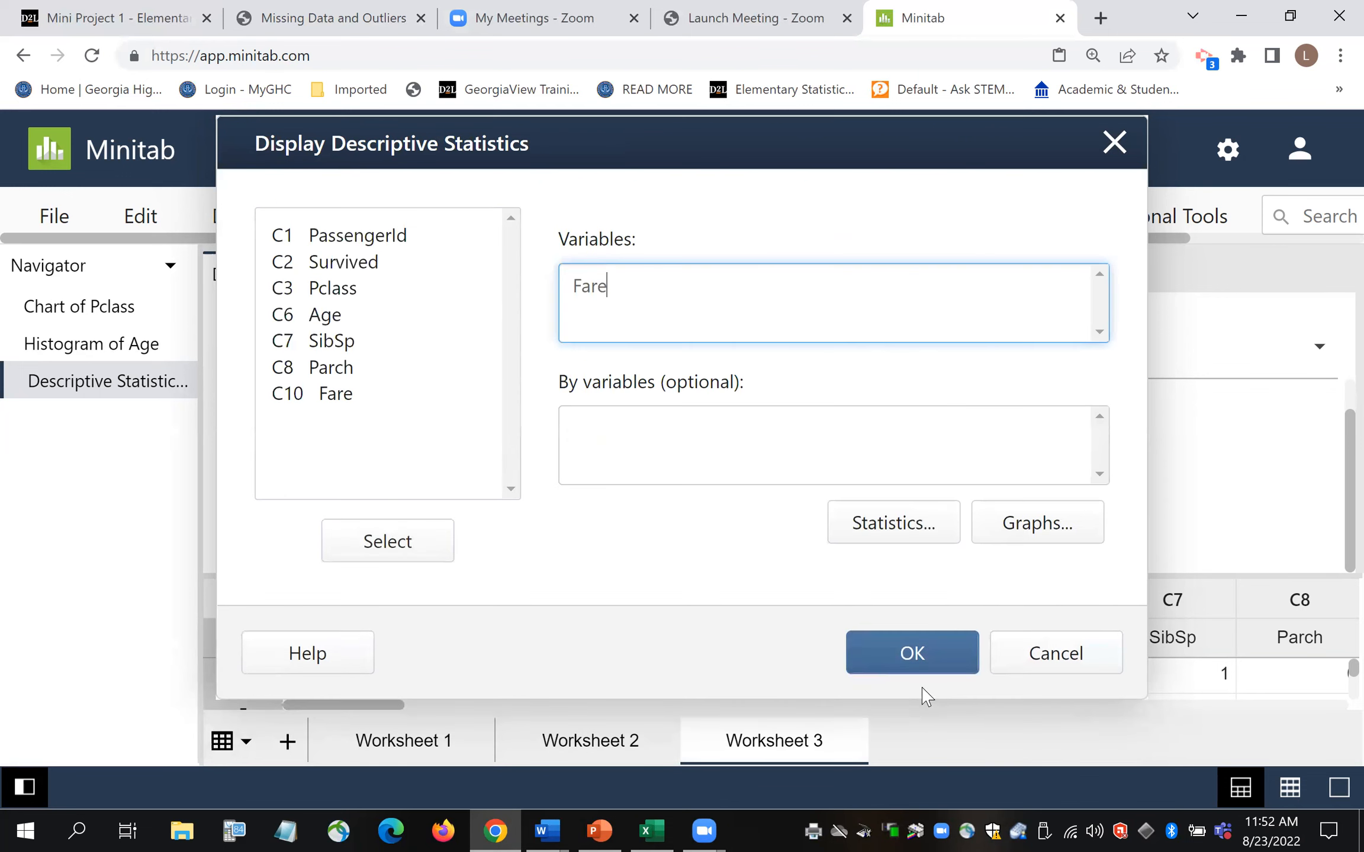
click(912, 653)
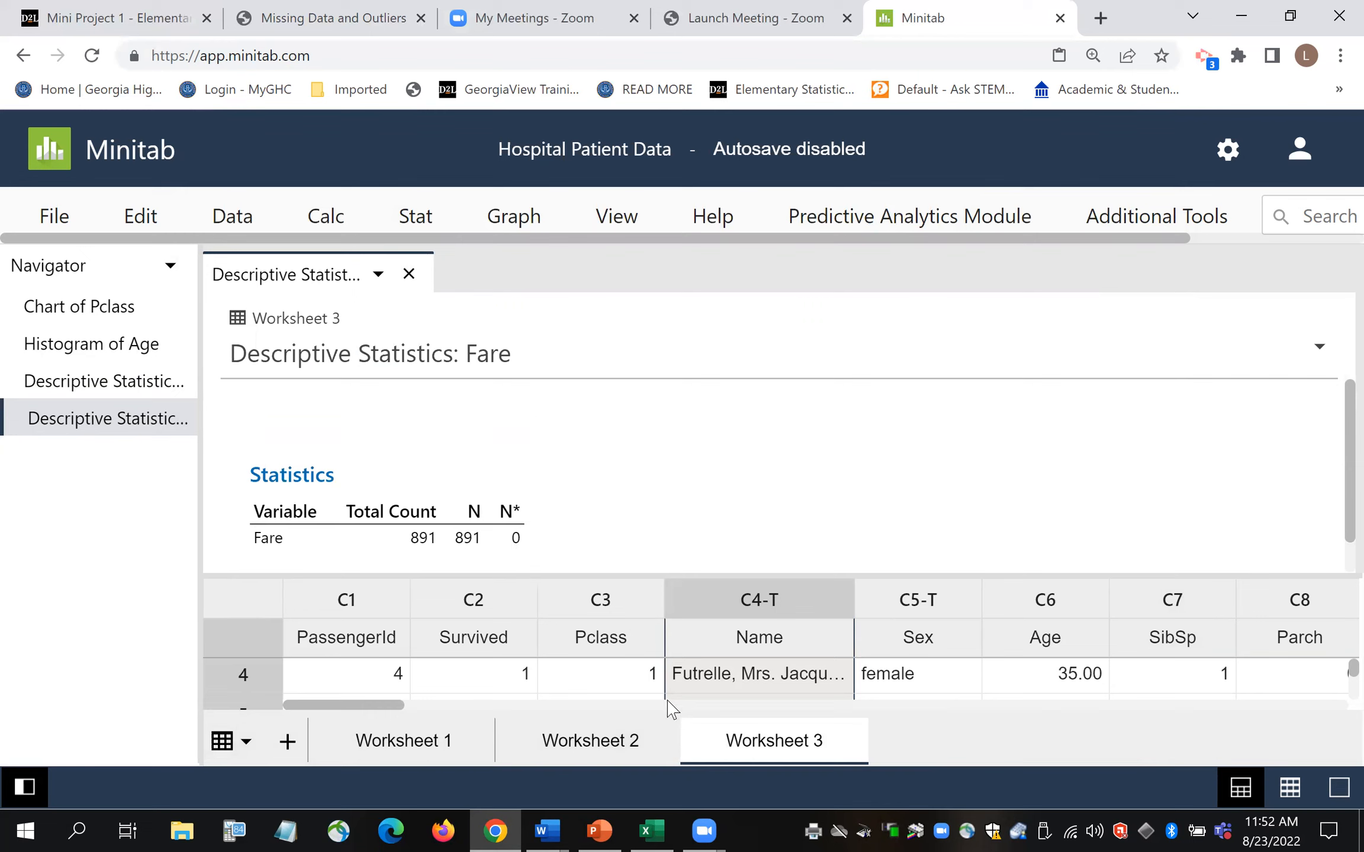
mouse_move(656, 822)
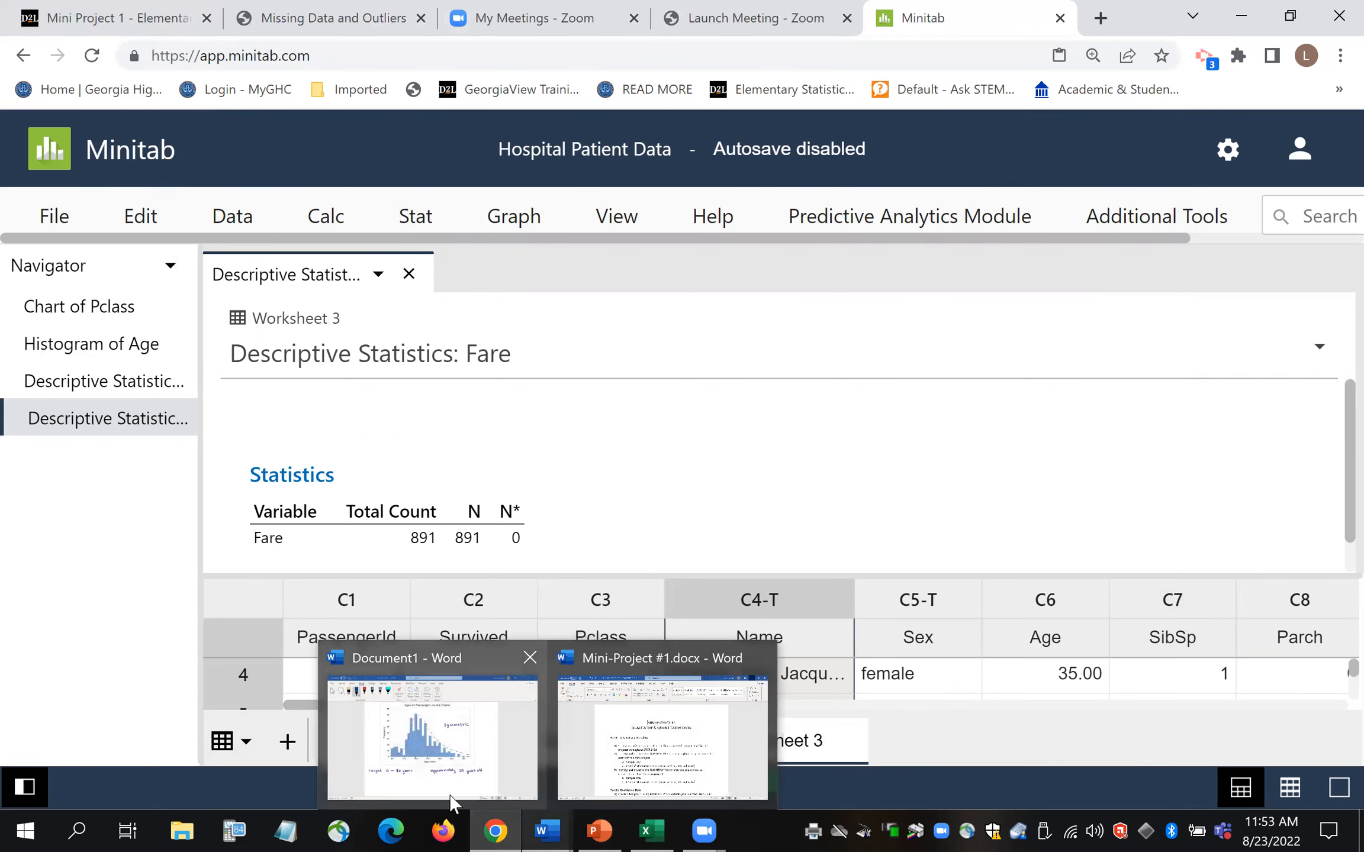
click(506, 829)
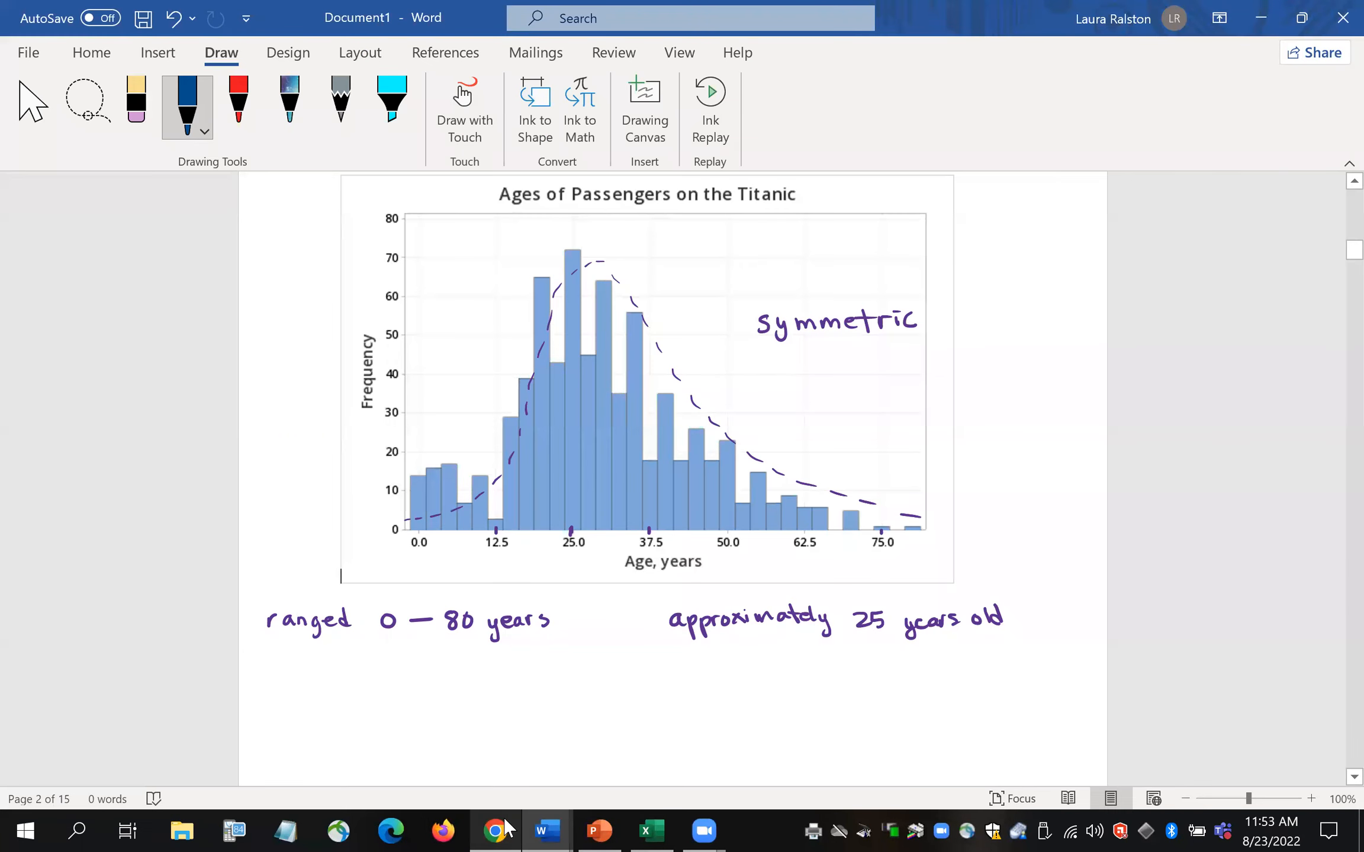
click(507, 829)
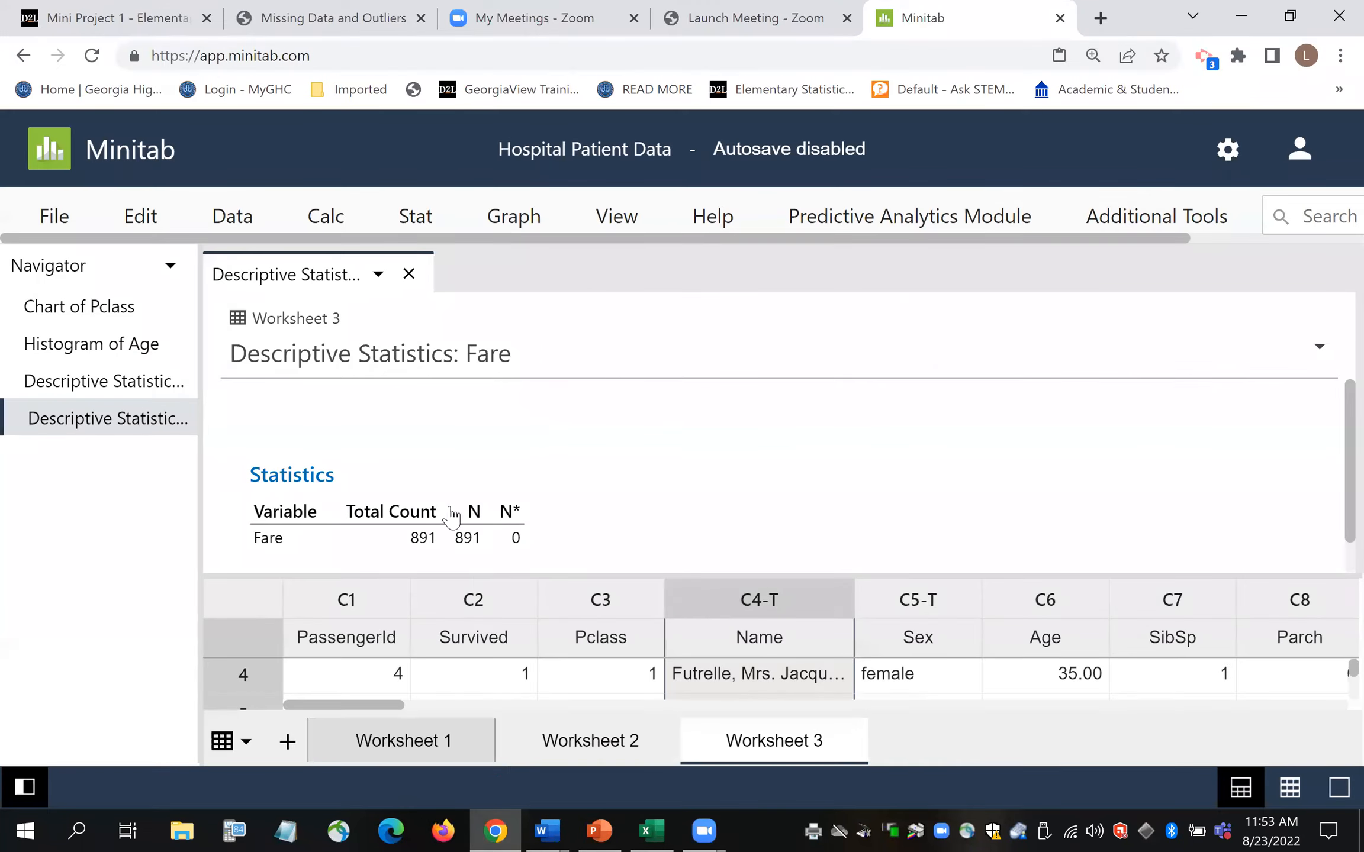
- Go back to the Missing Data and Outliers PDF at page 8, Outliers
click(363, 24)
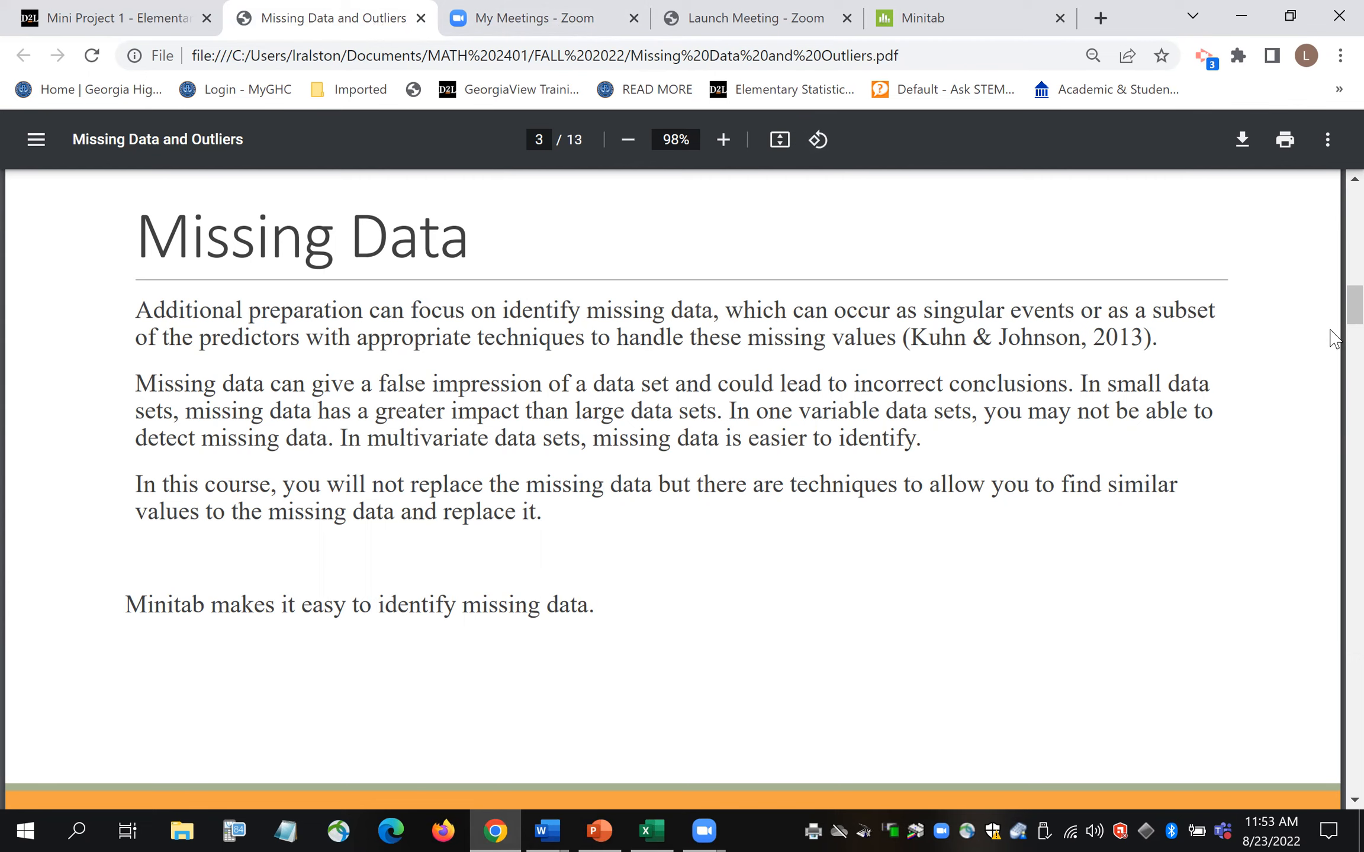
drag(1331, 313, 1325, 547)
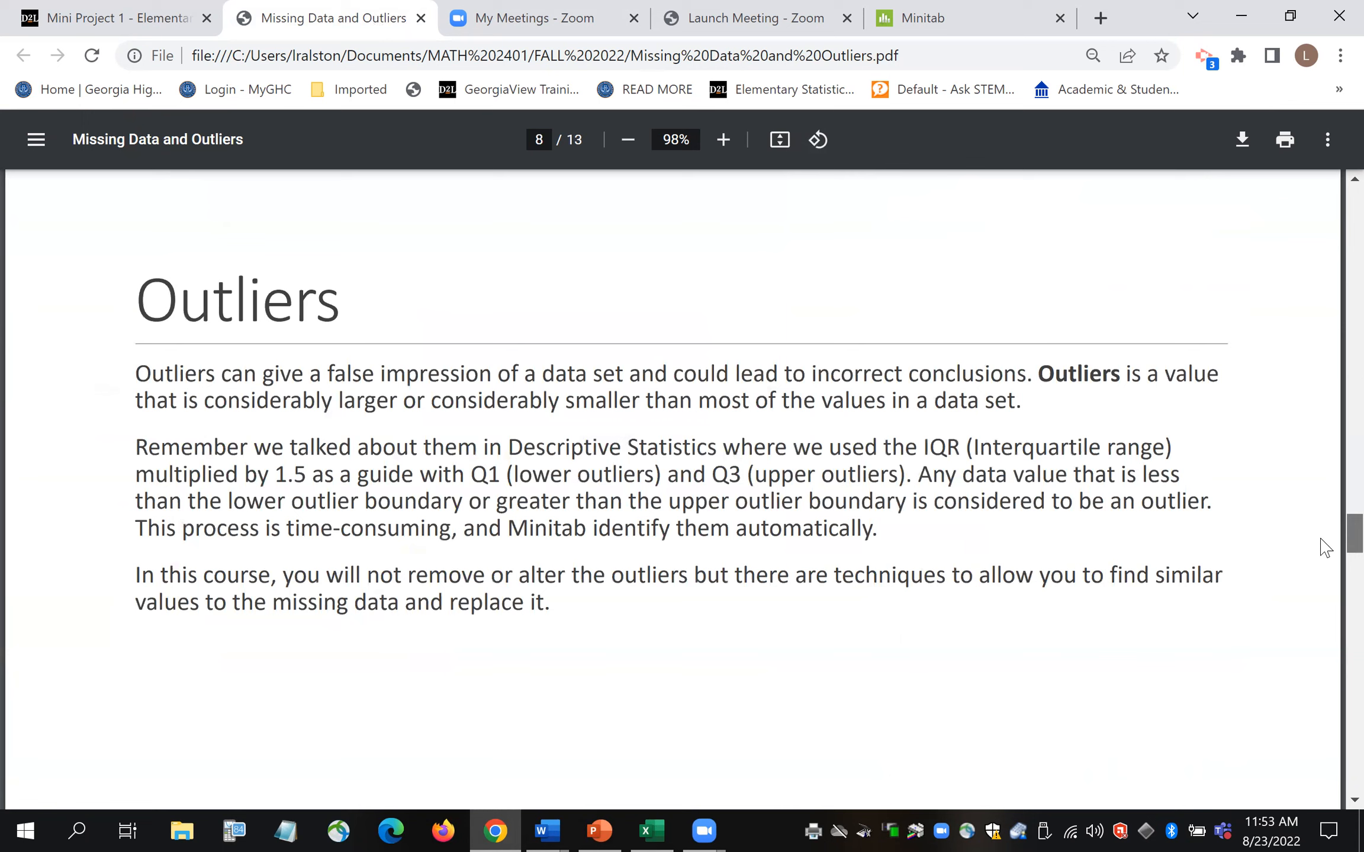